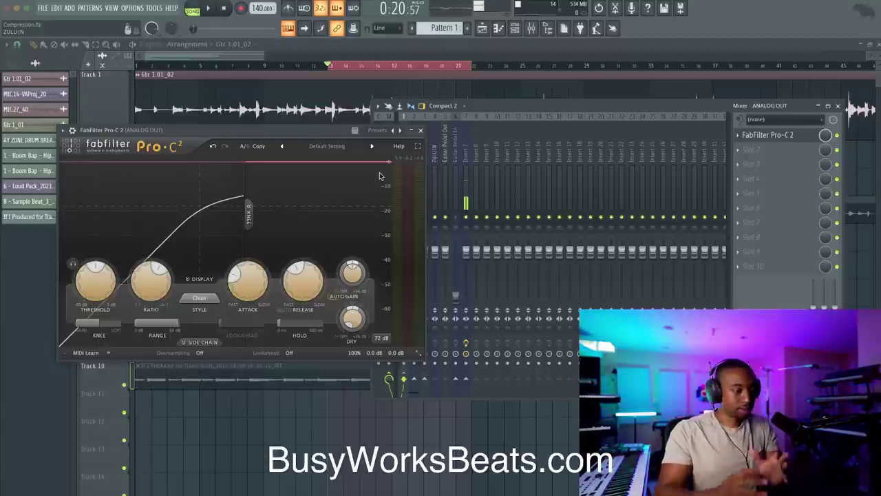
# Step: Move the Pro-C 2 compressor window aside and play the guitar passage to watch its gain reduction
pyautogui.moveTo(331, 136); pyautogui.dragTo(310, 131)
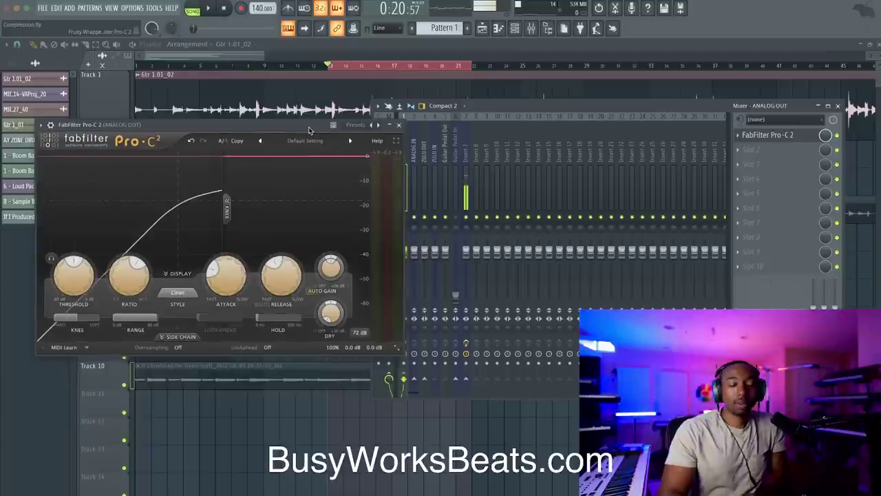
pyautogui.press('space')
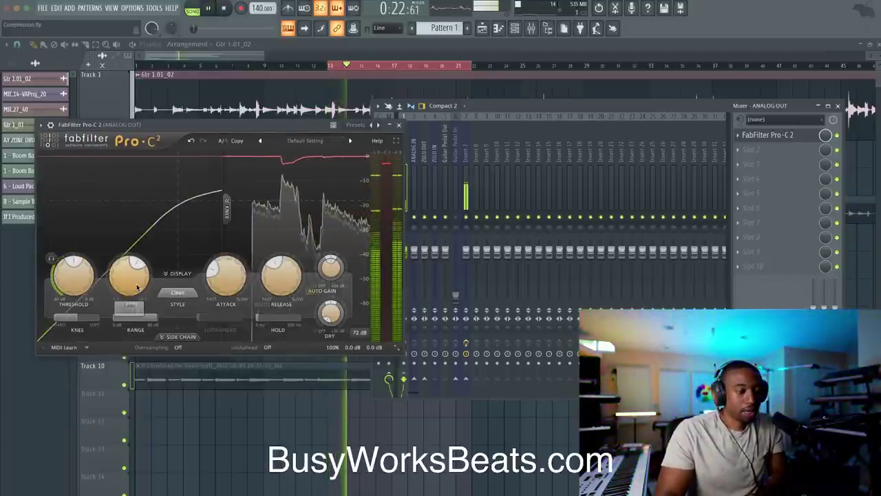
pyautogui.press('space')
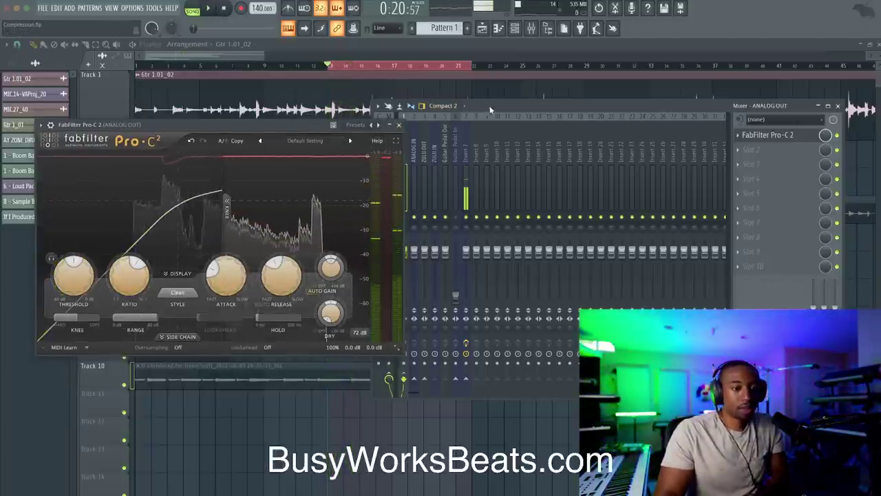
# Step: Clear the mixer away from the playlist and play the guitar clip while comparing its waveform with the compressor display
pyautogui.moveTo(490, 107); pyautogui.dragTo(329, 258)
pyautogui.click(677, 256)
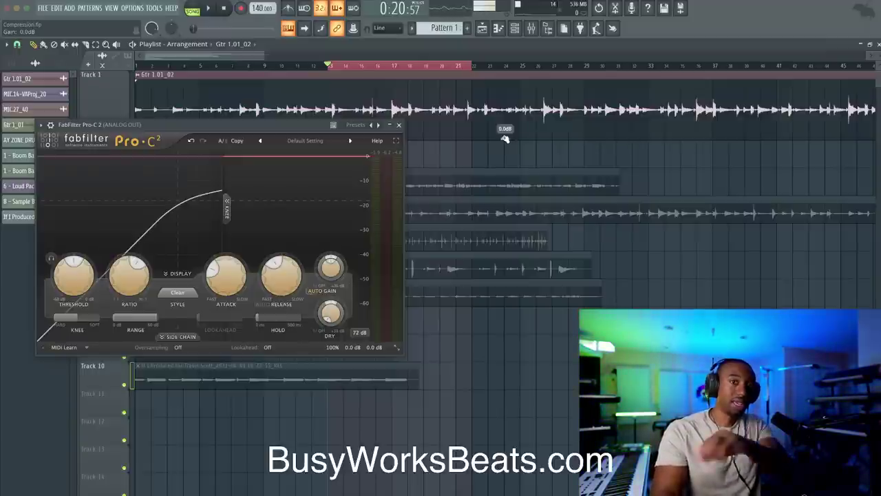
pyautogui.press('space')
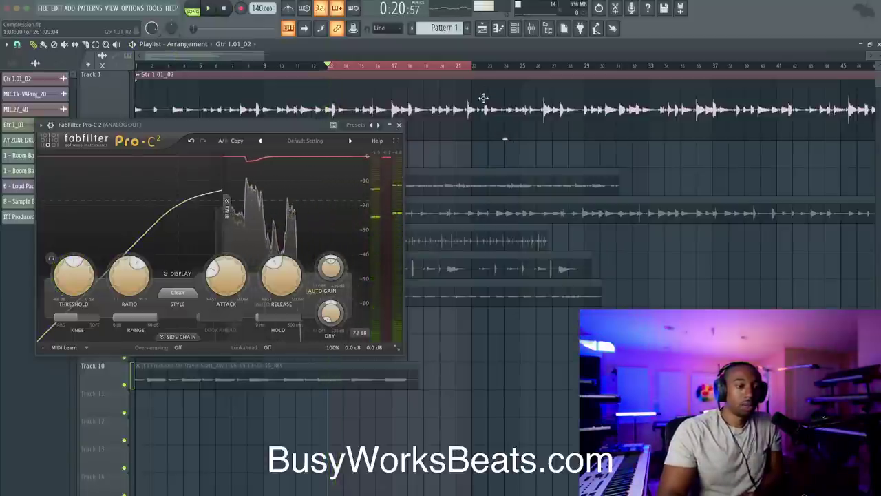
# Step: Show the mixer in place of the compressor window, place it below the guitar clip and play the passage
pyautogui.click(531, 28)
pyautogui.click(398, 124)
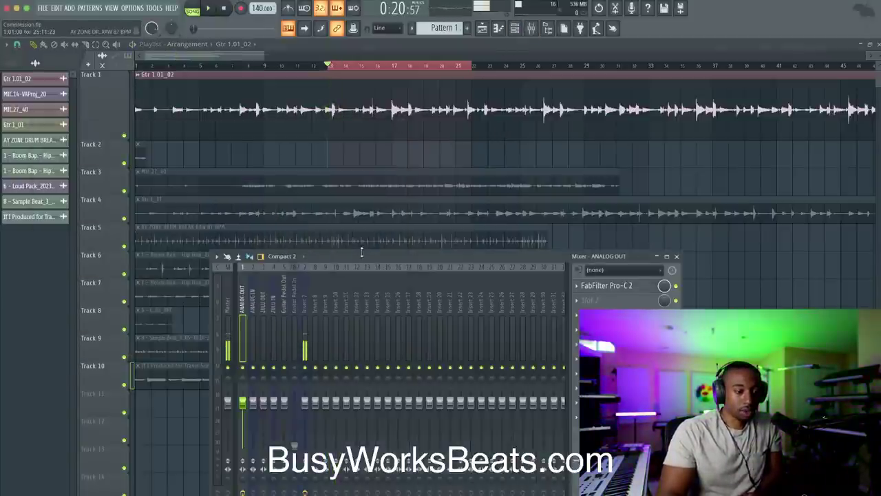
pyautogui.moveTo(341, 256); pyautogui.dragTo(337, 132)
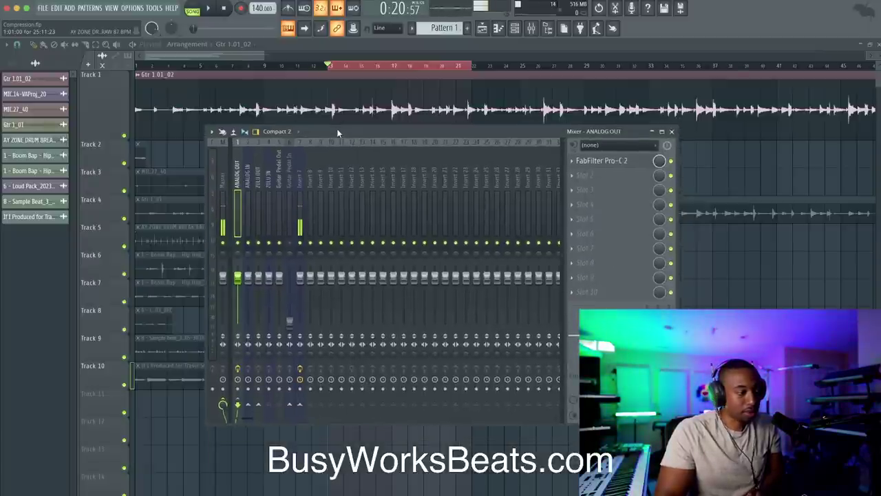
pyautogui.press('space')
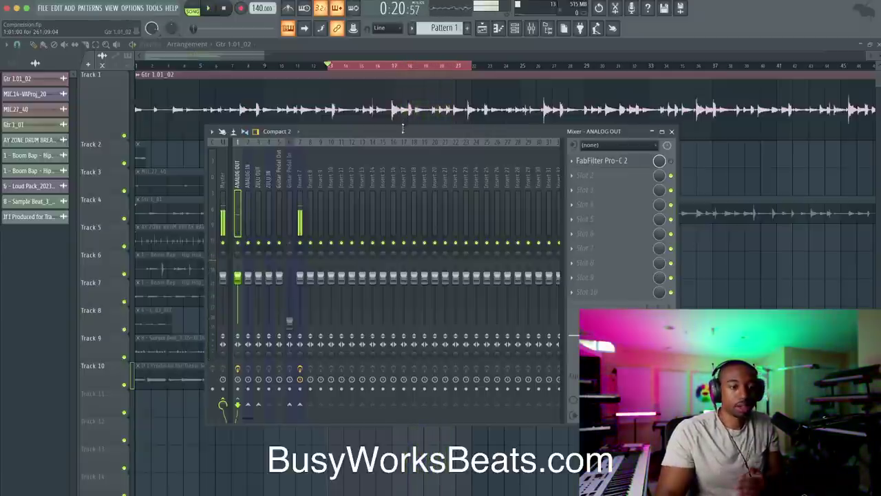
# Step: Bypass FabFilter Pro-C 2 on the ANALOG OUT channel and raise the Gtr 1.01_02 clip's gain to 3.0 dB
pyautogui.moveTo(398, 132); pyautogui.dragTo(353, 186)
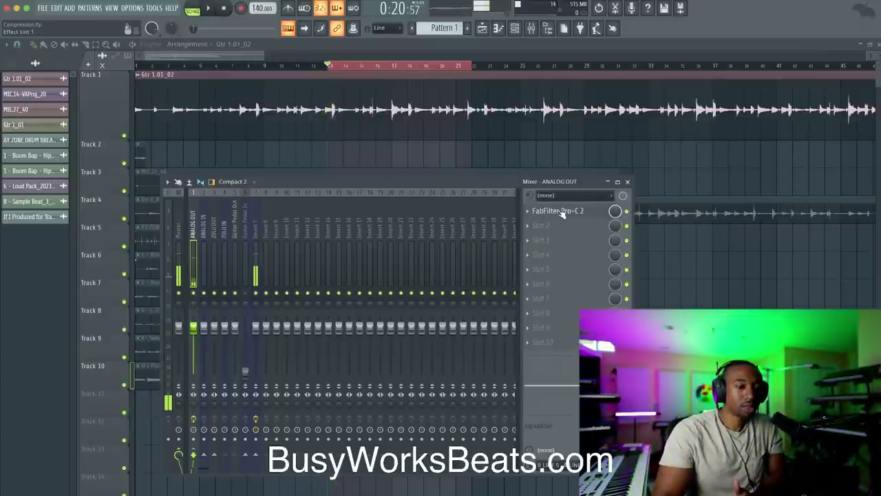
pyautogui.click(627, 211)
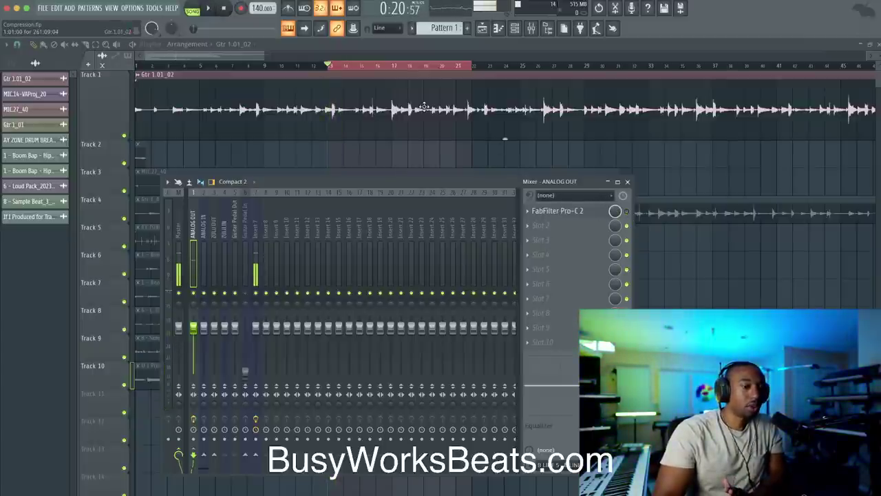
pyautogui.press('F9')
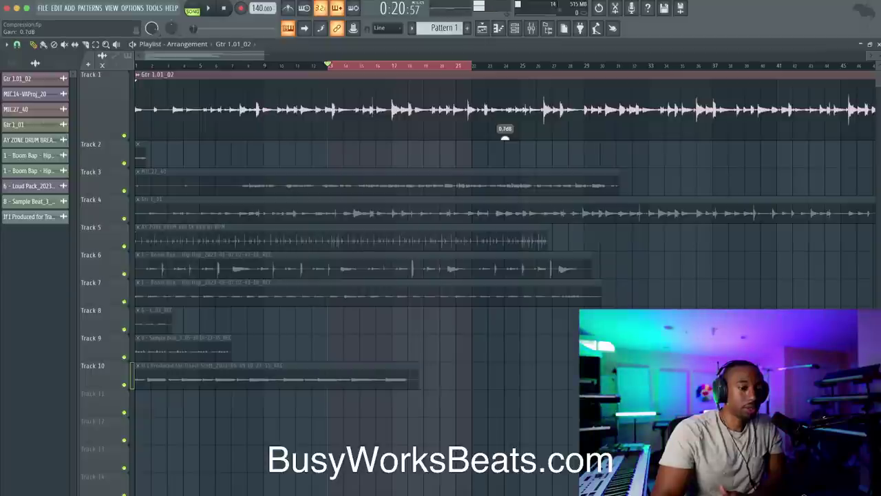
pyautogui.scroll(2, 505, 138)
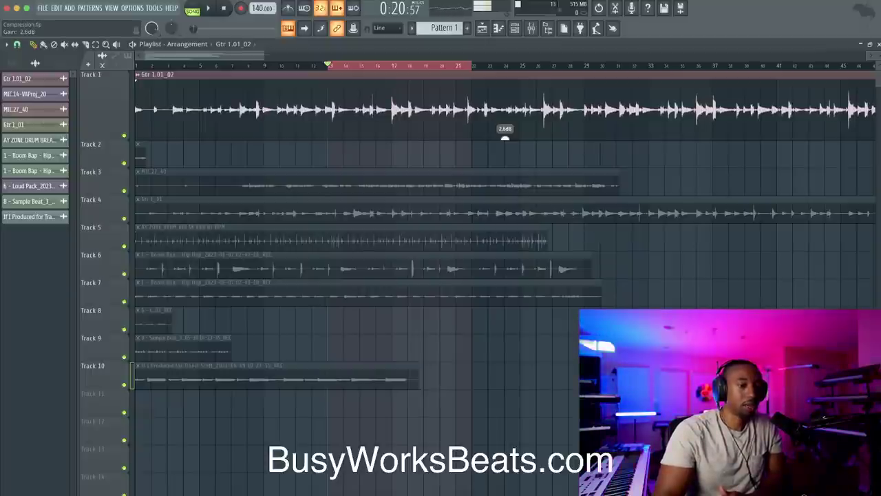
pyautogui.scroll(1, 505, 137)
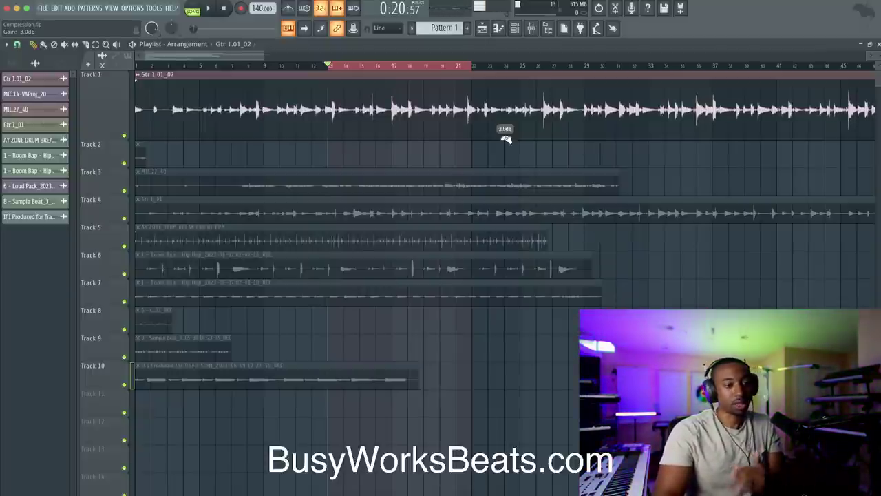
# Step: Play the louder guitar passage and watch its compression in Pro-C 2 on the ANALOG OUT channel
pyautogui.press('space')
pyautogui.press('F9')
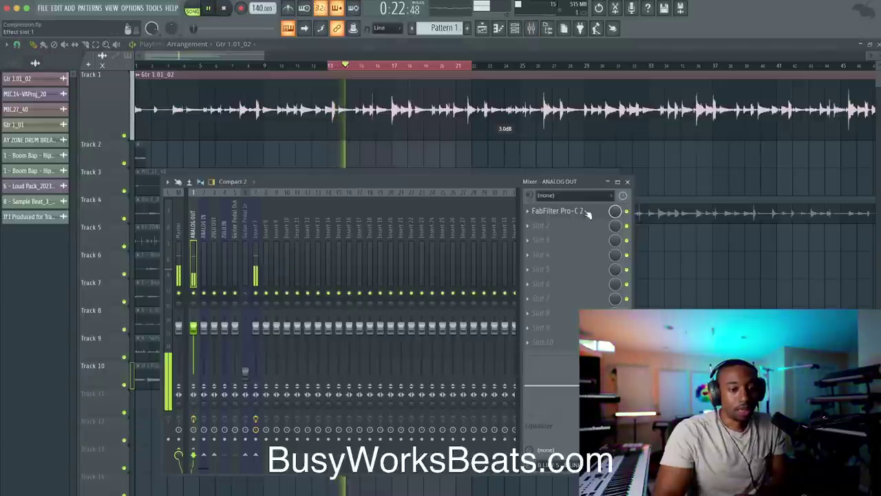
pyautogui.click(556, 210)
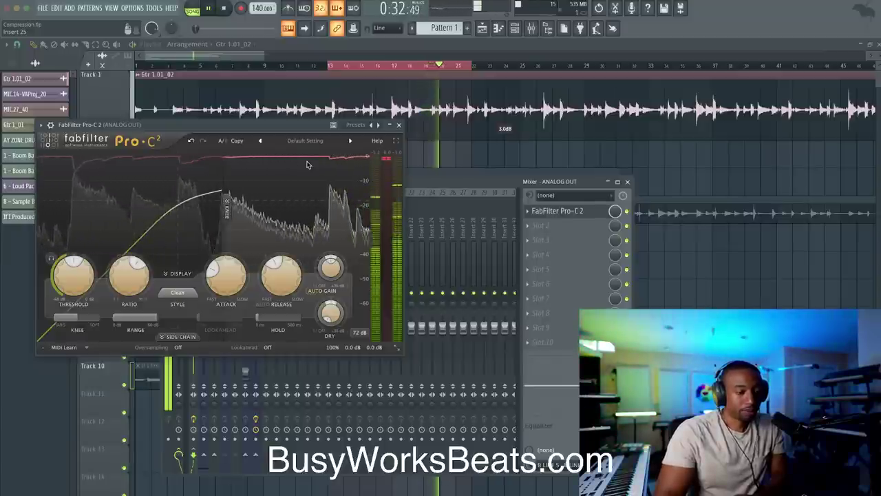
pyautogui.press('space')
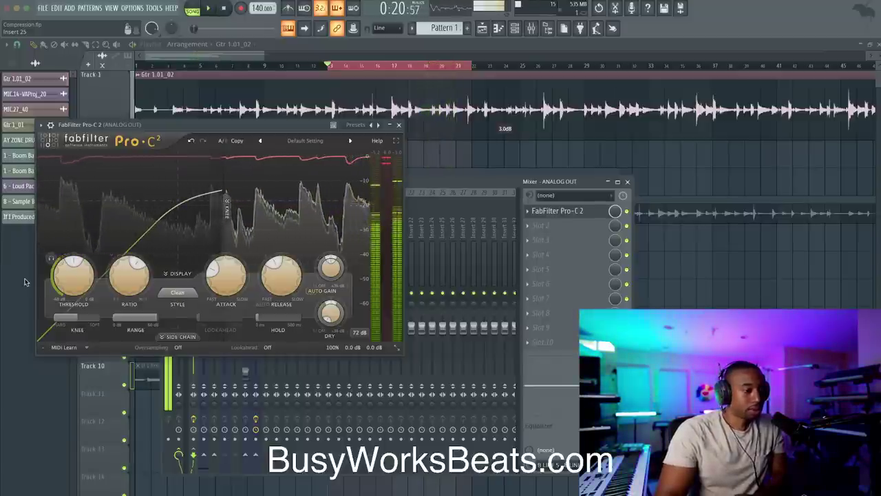
# Step: Replay the guitar passage to check the compressor's ratio and level meters, and close the compressor window
pyautogui.moveTo(81, 273)
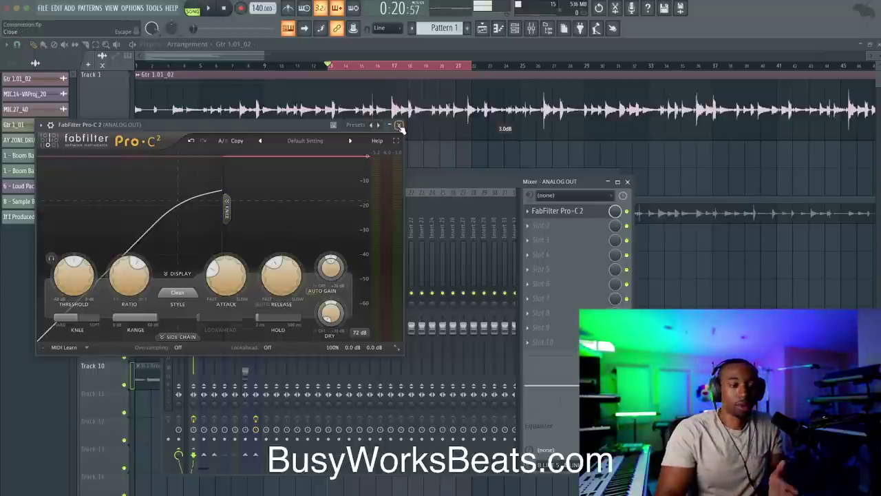
pyautogui.press('space')
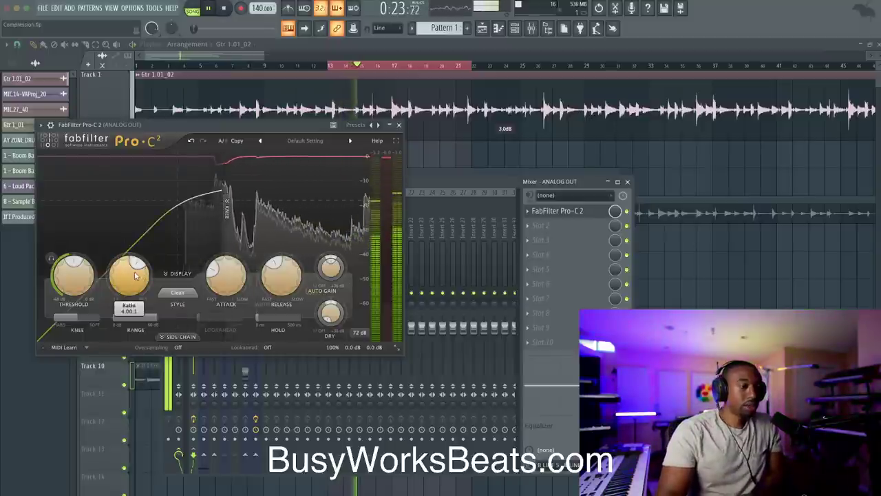
pyautogui.moveTo(135, 276)
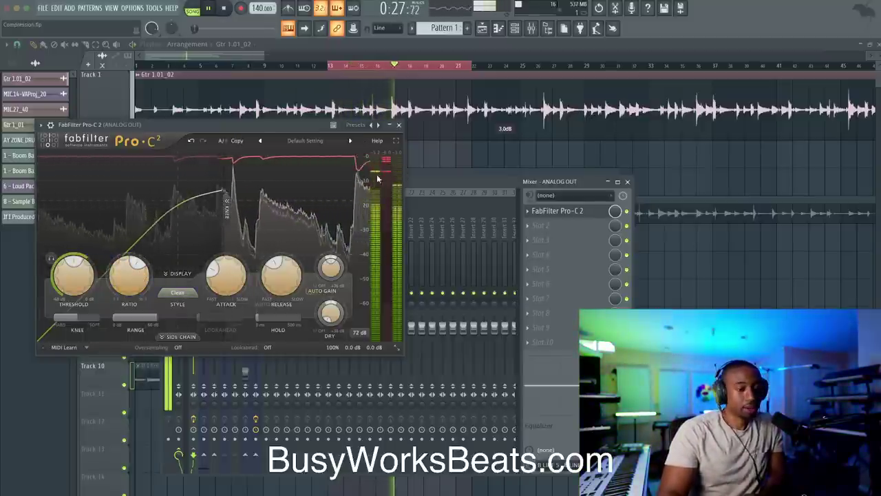
pyautogui.click(399, 126)
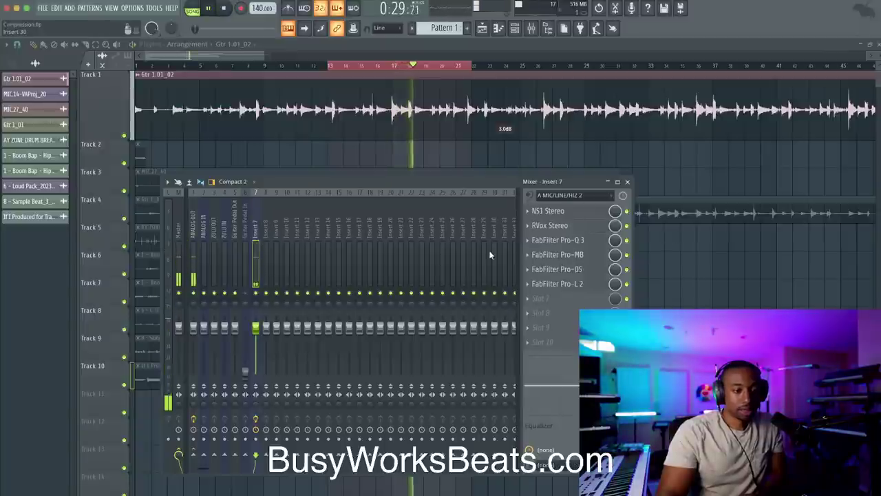
# Step: Reopen Pro-C 2 from the ANALOG OUT channel, inspect its Ratio and Attack settings during playback, and close it
pyautogui.click(194, 233)
pyautogui.click(556, 211)
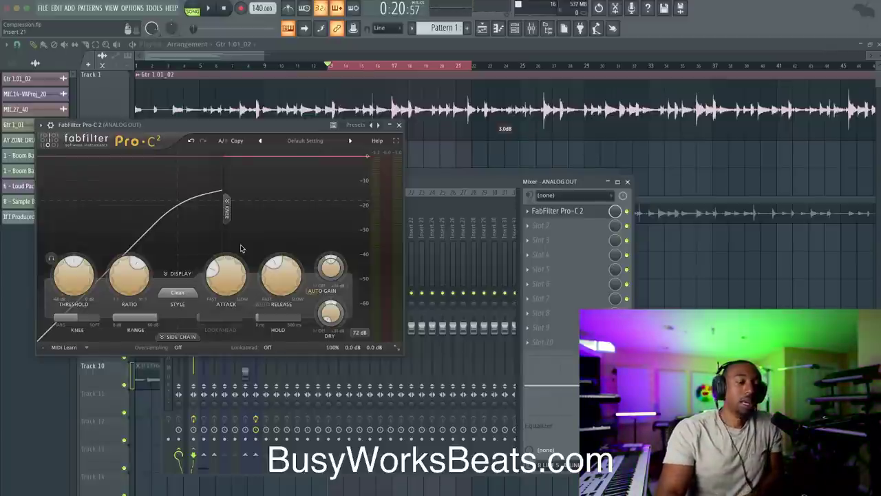
pyautogui.moveTo(138, 281)
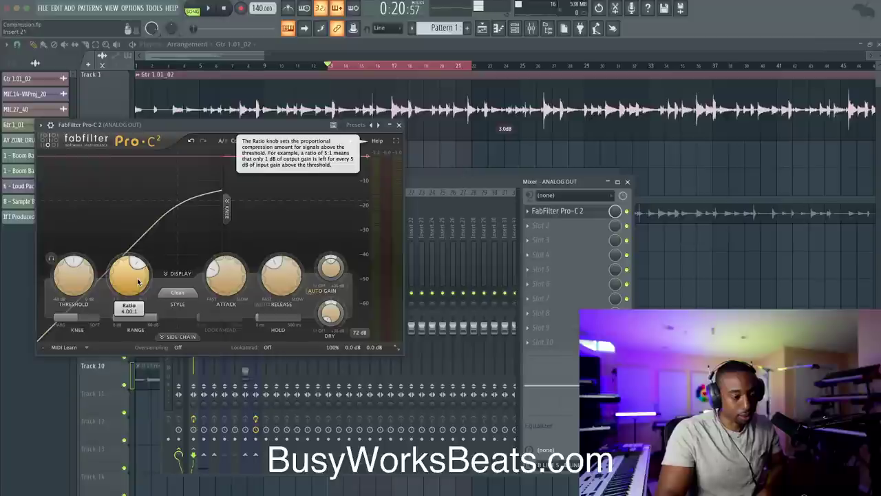
pyautogui.press('space')
pyautogui.moveTo(221, 275)
pyautogui.press('space')
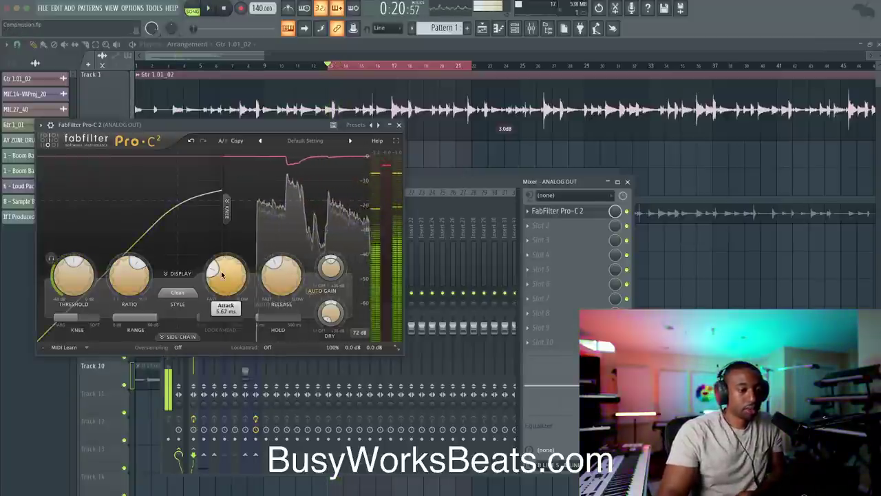
pyautogui.moveTo(101, 273)
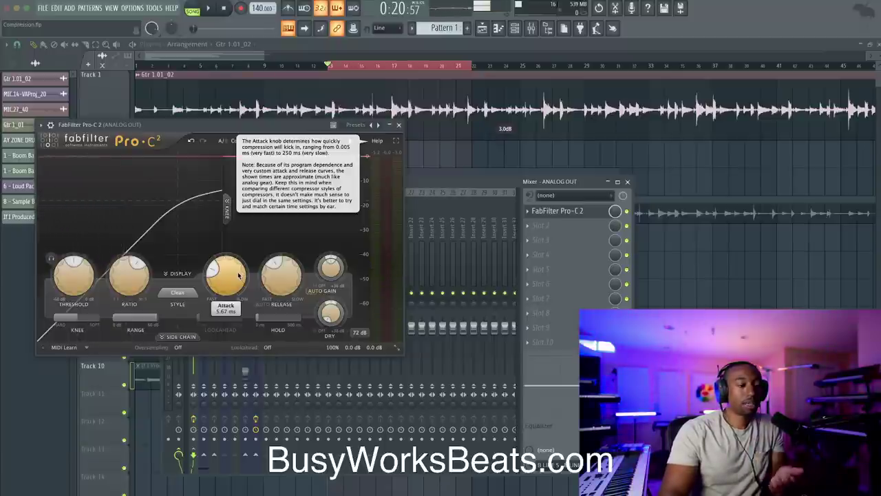
pyautogui.click(399, 125)
# Step: Open the settings of the Gtr 1.01_02 audio clip and load its sample into the Edison editor
pyautogui.doubleClick(403, 119)
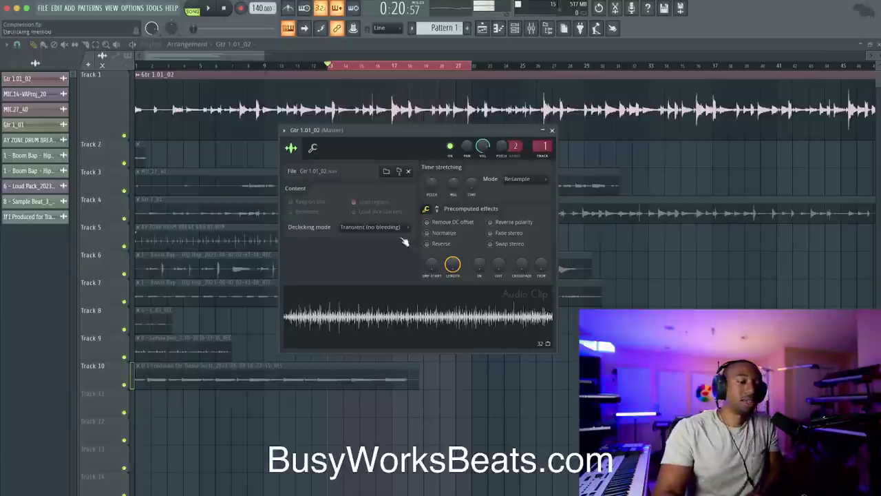
pyautogui.rightClick(385, 292)
pyautogui.click(416, 337)
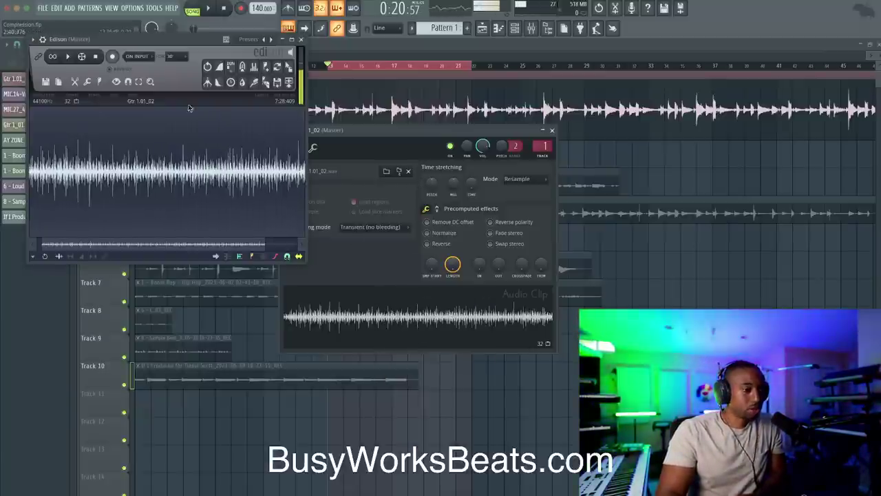
# Step: Set Edison's time display to Minute : Second : Millisecond and enlarge the editor window
pyautogui.click(282, 101)
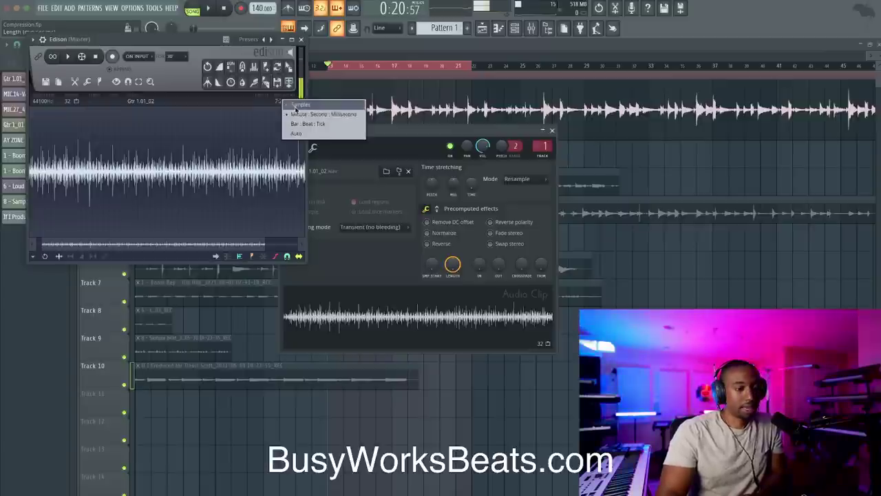
pyautogui.click(304, 115)
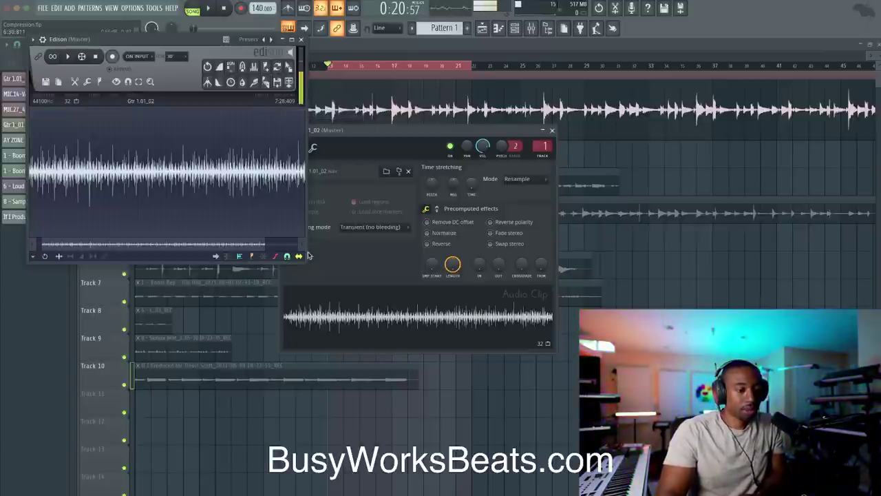
pyautogui.moveTo(308, 264); pyautogui.dragTo(443, 349)
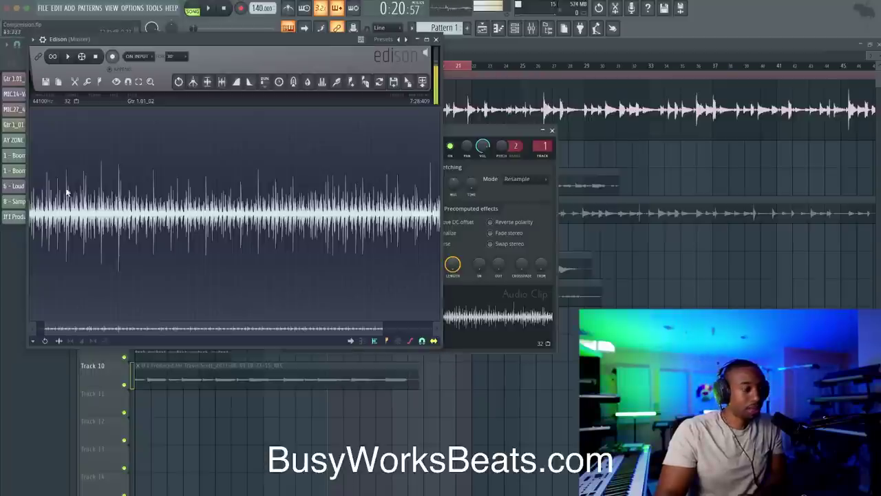
# Step: Select a passage of the guitar waveform about 11.3 seconds long, starting at about 52.3 seconds
pyautogui.moveTo(77, 193); pyautogui.dragTo(198, 203)
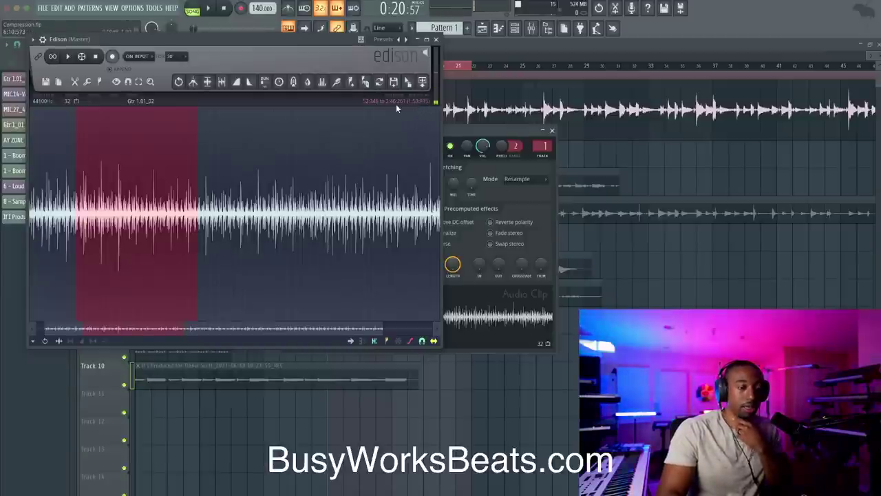
pyautogui.moveTo(192, 185); pyautogui.dragTo(88, 197)
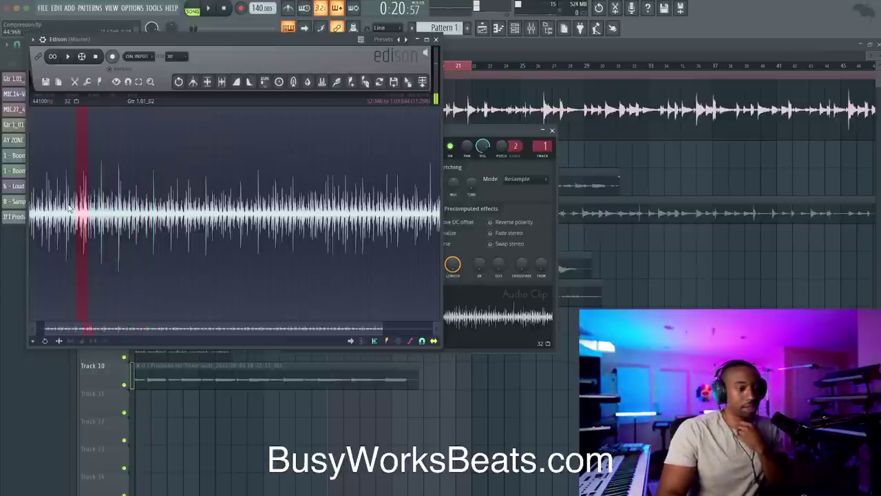
pyautogui.scroll(3, 68, 206)
pyautogui.scroll(5, 69, 207)
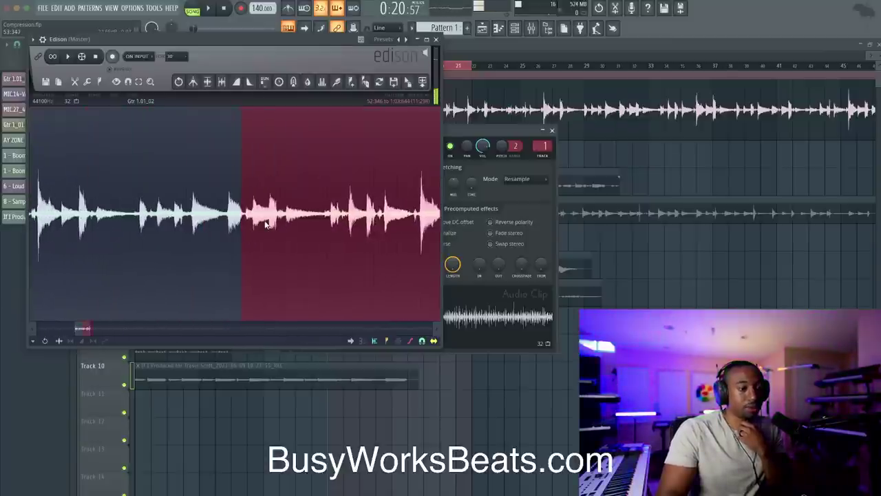
pyautogui.scroll(-2, 292, 226)
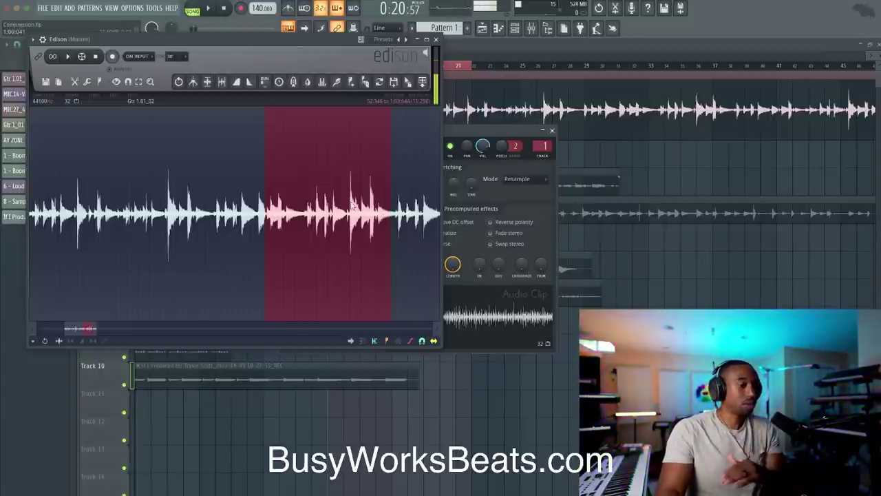
# Step: Shorten the selected guitar passage to about 5.1 seconds, ending at about 57.5 seconds
pyautogui.moveTo(391, 213); pyautogui.dragTo(321, 212)
pyautogui.scroll(3, 321, 213)
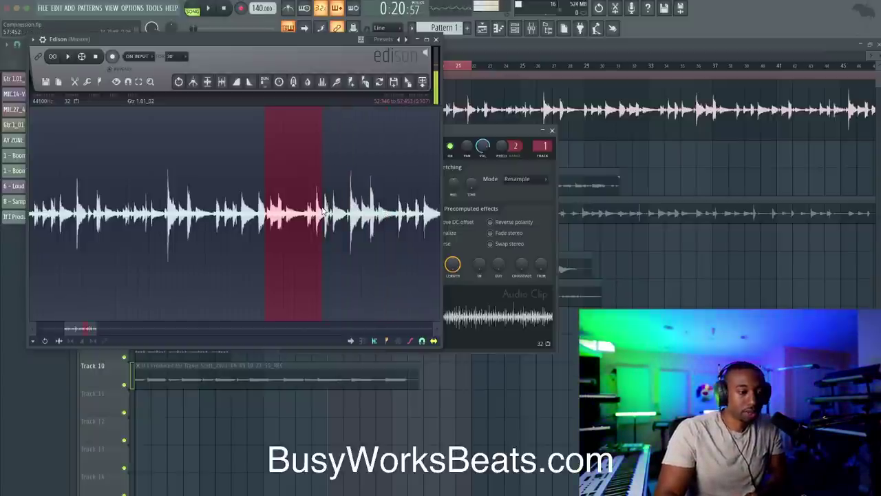
pyautogui.scroll(-3, 345, 211)
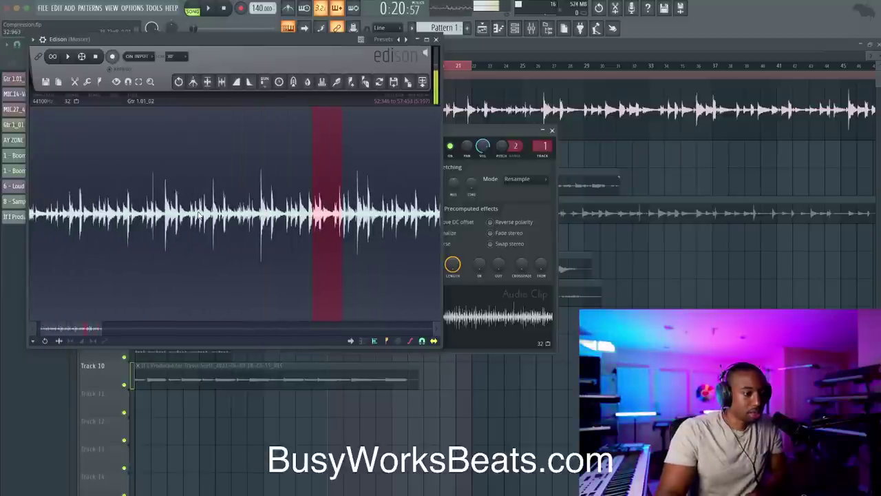
# Step: Select a single guitar note about 1.24 seconds long, from about 33.99 to 35.23 seconds in the waveform
pyautogui.click(191, 216)
pyautogui.scroll(5, 195, 216)
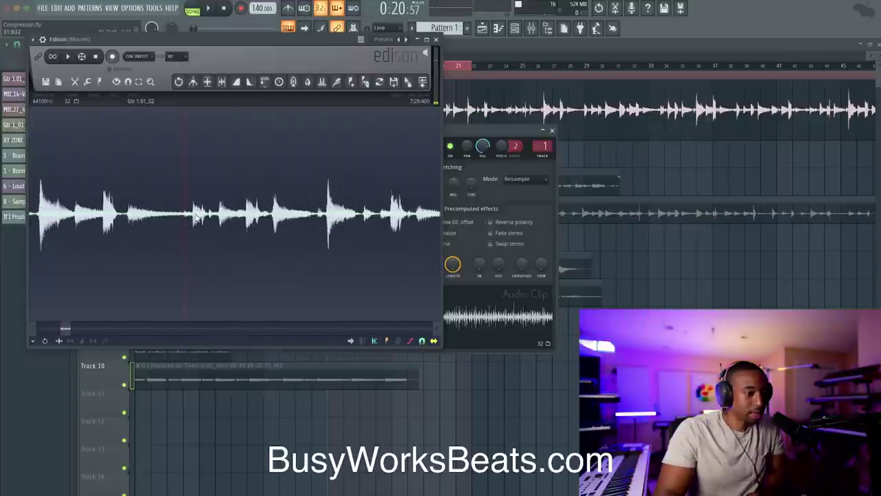
pyautogui.moveTo(194, 215); pyautogui.dragTo(329, 216)
pyautogui.scroll(2, 323, 216)
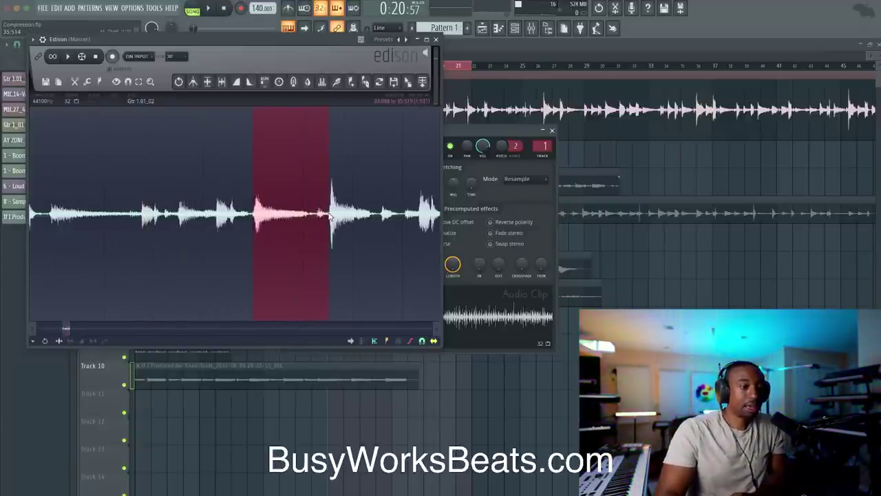
pyautogui.scroll(2, 329, 215)
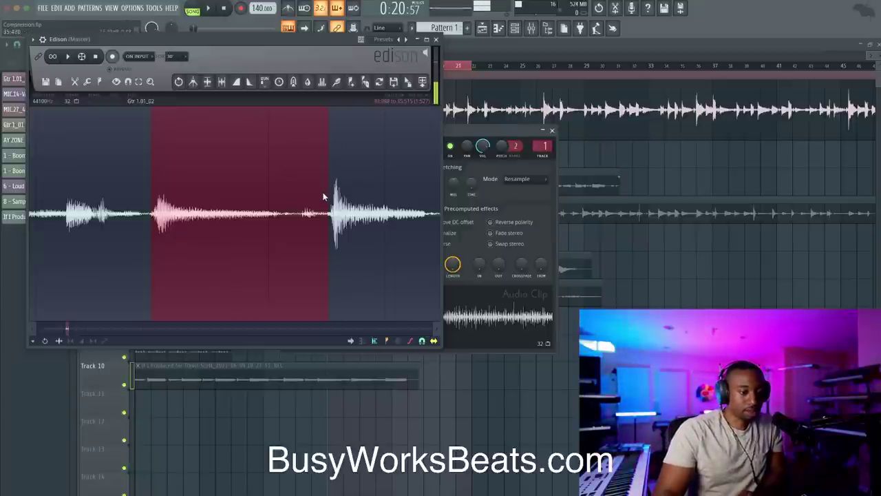
pyautogui.moveTo(329, 205); pyautogui.dragTo(294, 212)
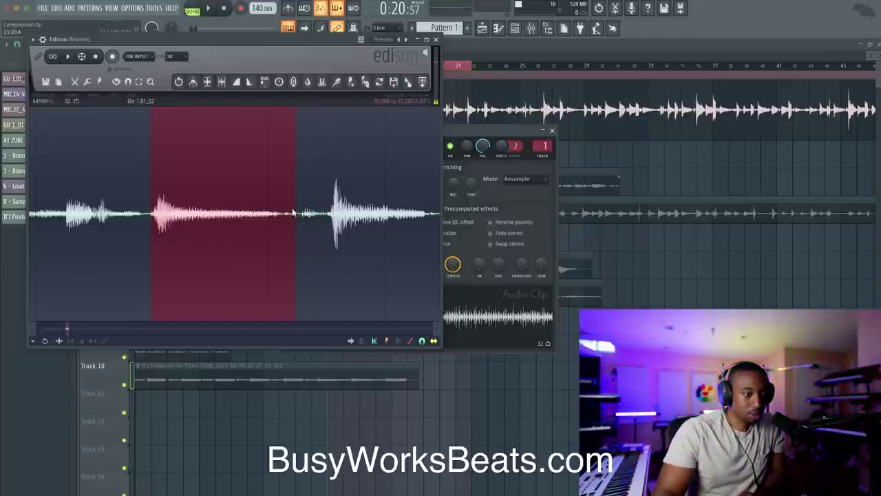
# Step: Select the preceding guitar note, from 33.259 to 33.970 seconds, and load only that selection into Edison
pyautogui.moveTo(151, 230); pyautogui.dragTo(120, 231)
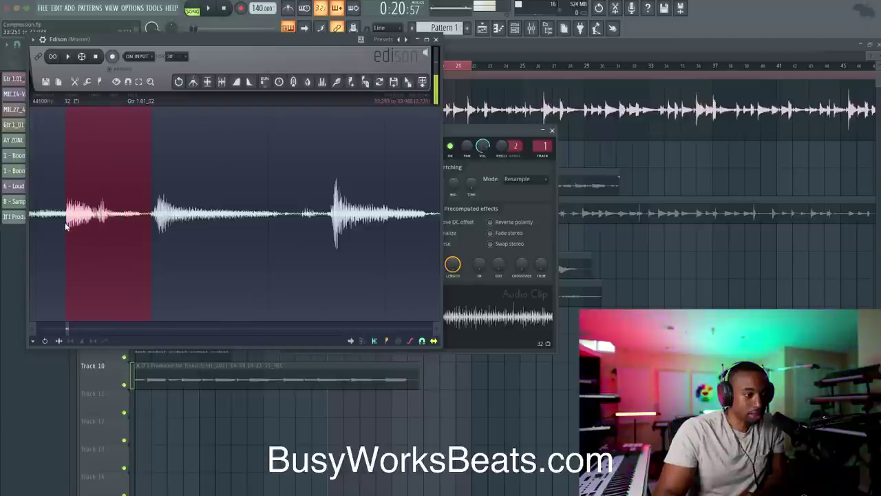
pyautogui.moveTo(66, 228); pyautogui.dragTo(66, 217)
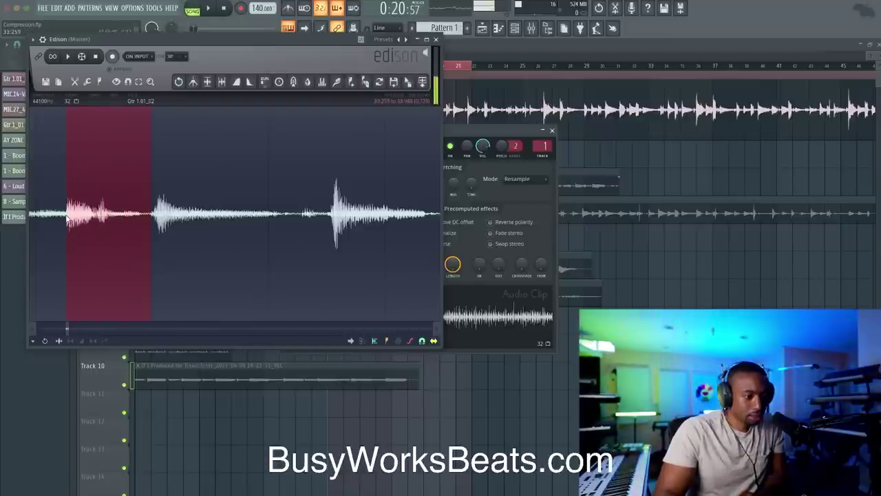
pyautogui.moveTo(151, 216)
pyautogui.mouseDown()
pyautogui.moveTo(134, 215)
pyautogui.moveTo(150, 214)
pyautogui.mouseUp()
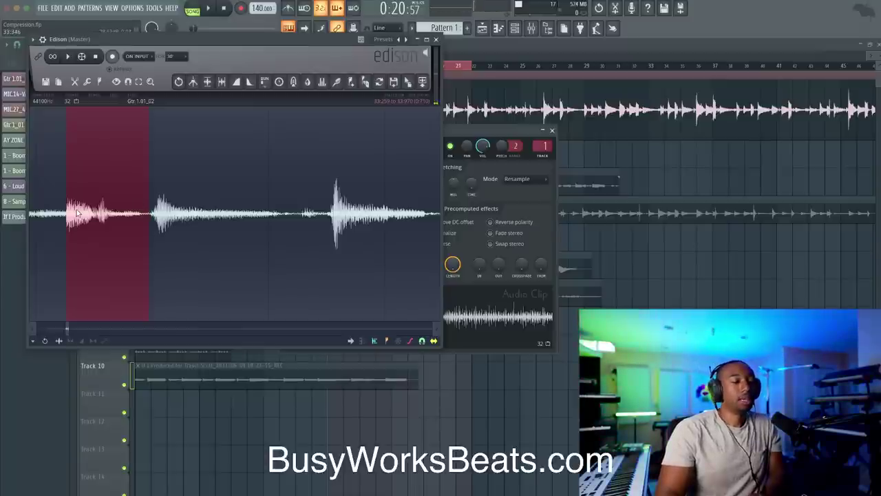
pyautogui.scroll(2, 76, 209)
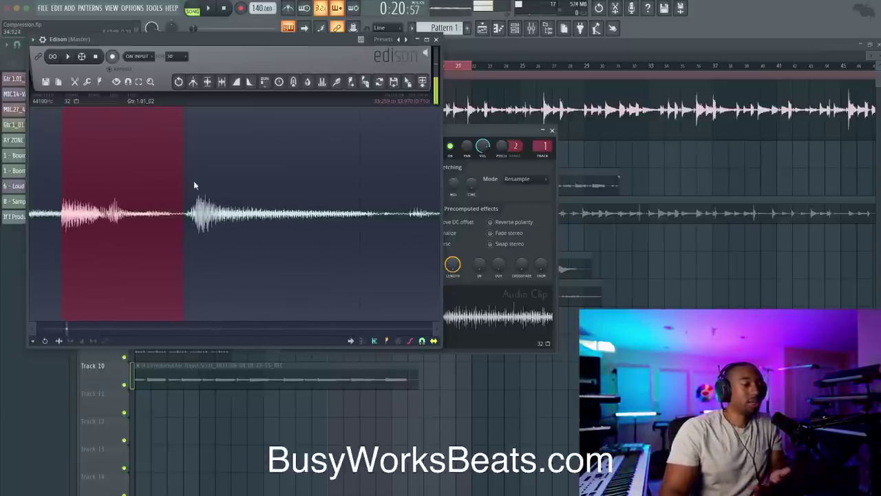
pyautogui.moveTo(410, 84); pyautogui.dragTo(68, 39)
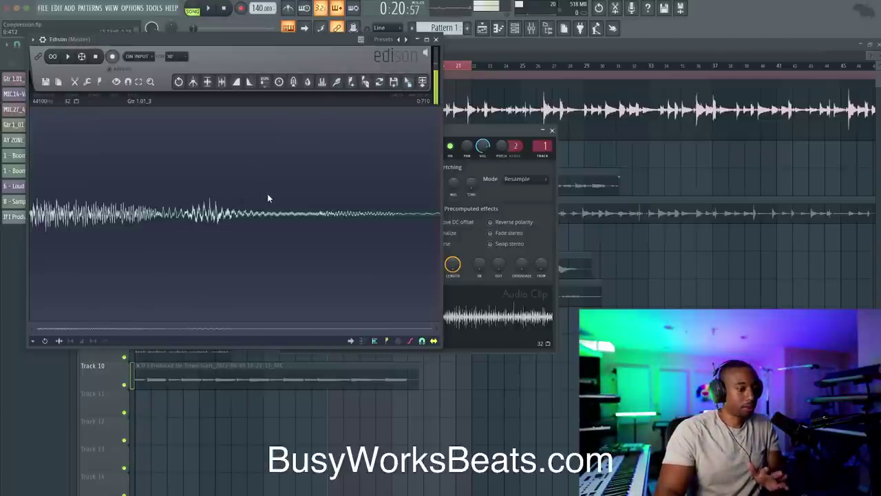
# Step: Play the isolated guitar note, select its opening portion of about 0.23 seconds and play that portion
pyautogui.click(73, 61)
pyautogui.click(76, 60)
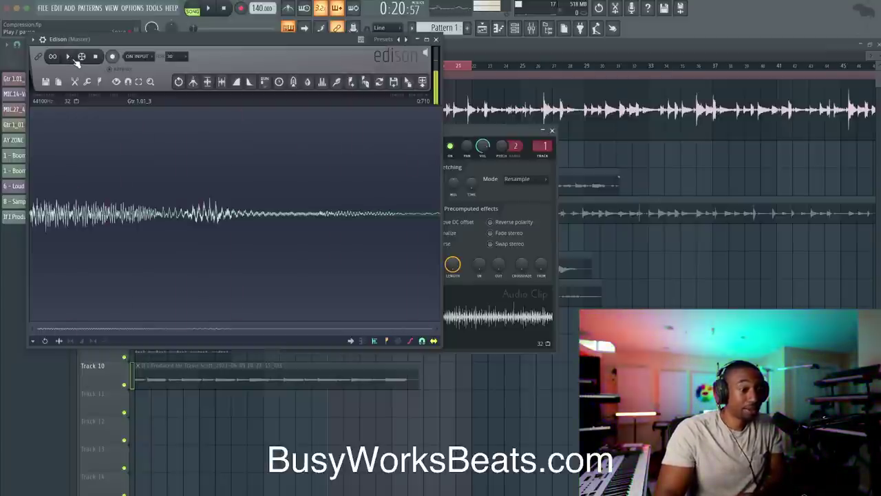
pyautogui.click(75, 61)
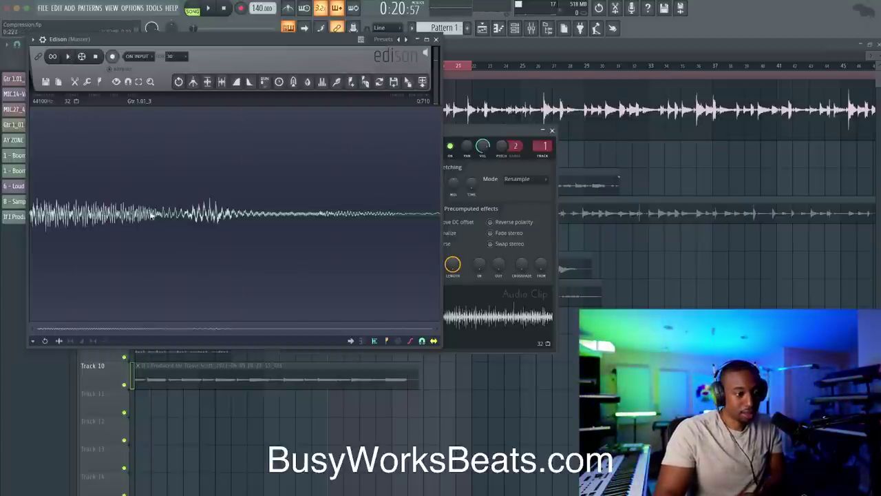
pyautogui.moveTo(165, 216); pyautogui.dragTo(26, 221)
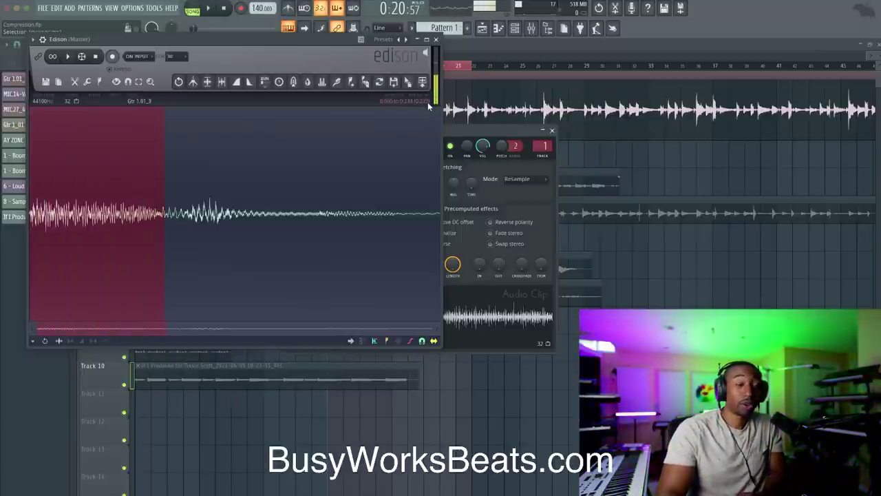
pyautogui.click(71, 58)
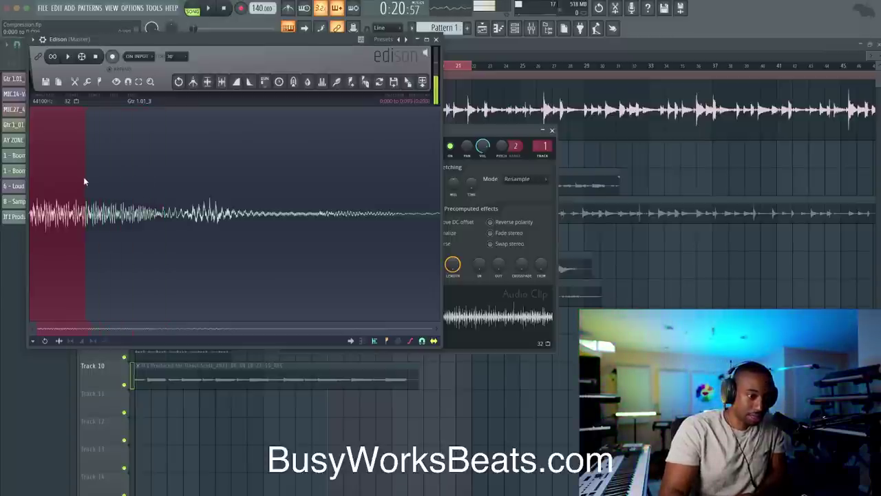
# Step: Shorten the selection to the first 0.060 seconds of the note, play it and clear the selection
pyautogui.moveTo(75, 183); pyautogui.dragTo(68, 183)
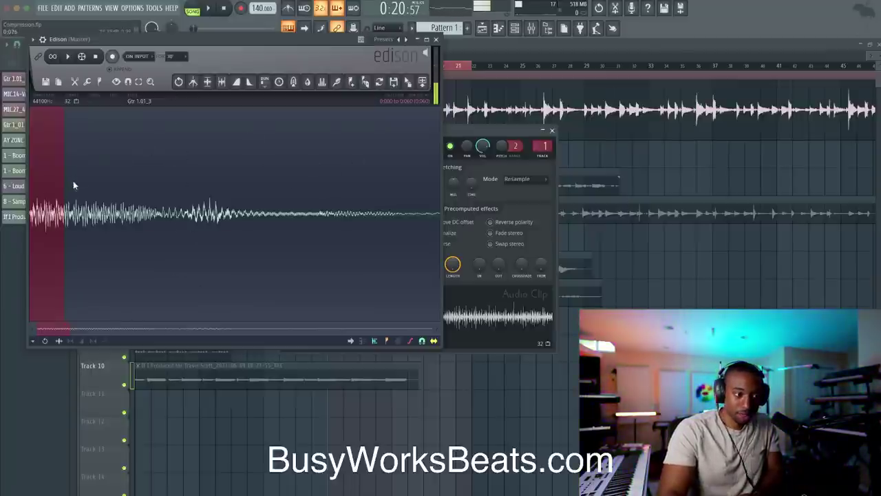
pyautogui.click(69, 57)
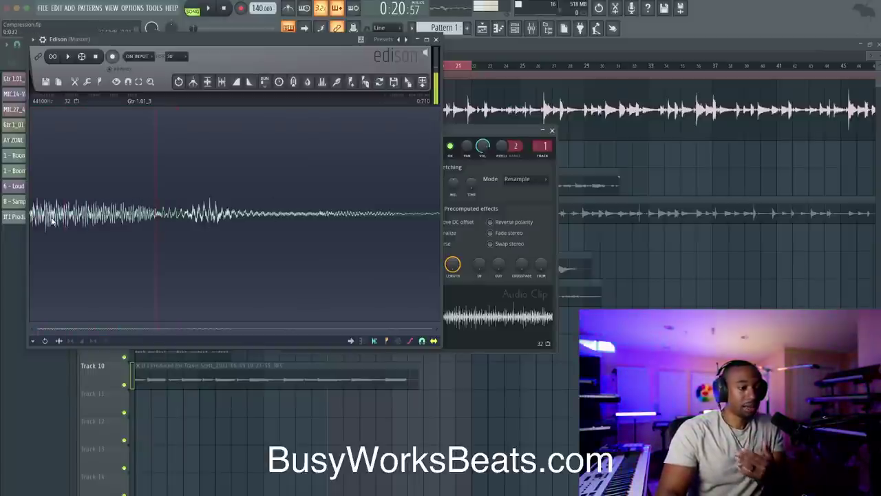
pyautogui.click(385, 214)
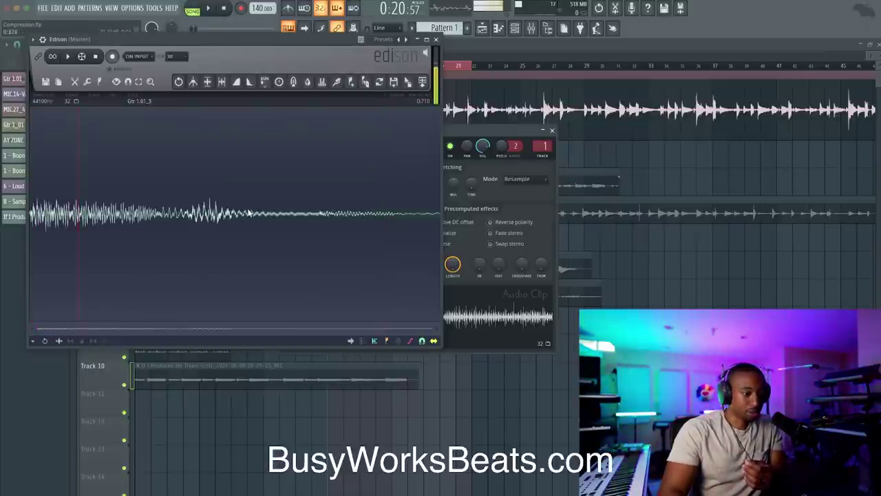
# Step: Close Edison and reopen it from the Master track's effect slot in the mixer
pyautogui.click(436, 41)
pyautogui.click(541, 27)
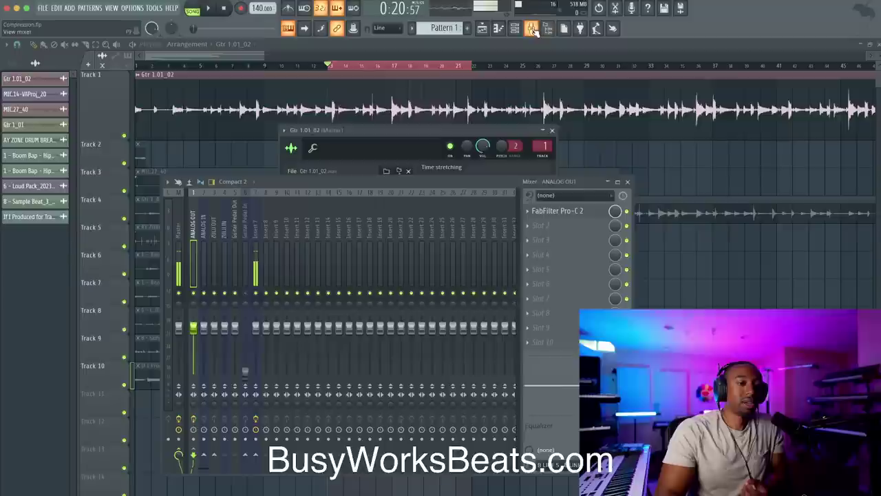
pyautogui.click(181, 228)
pyautogui.click(177, 230)
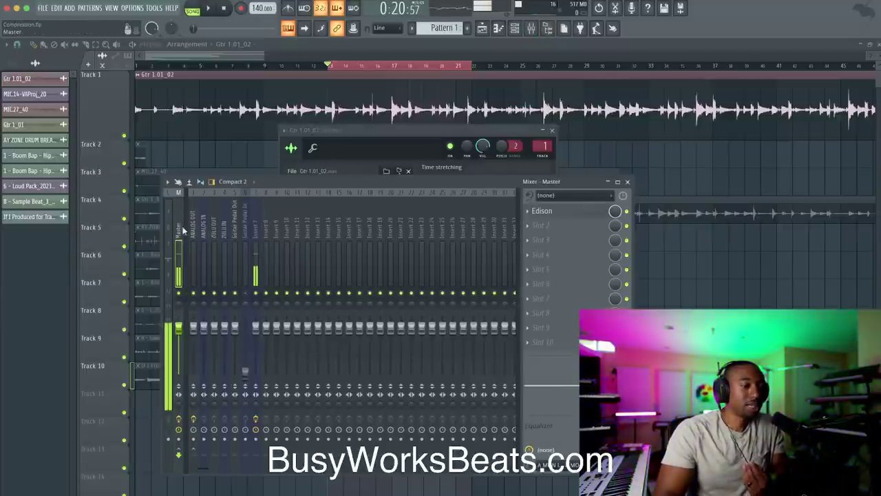
pyautogui.click(564, 211)
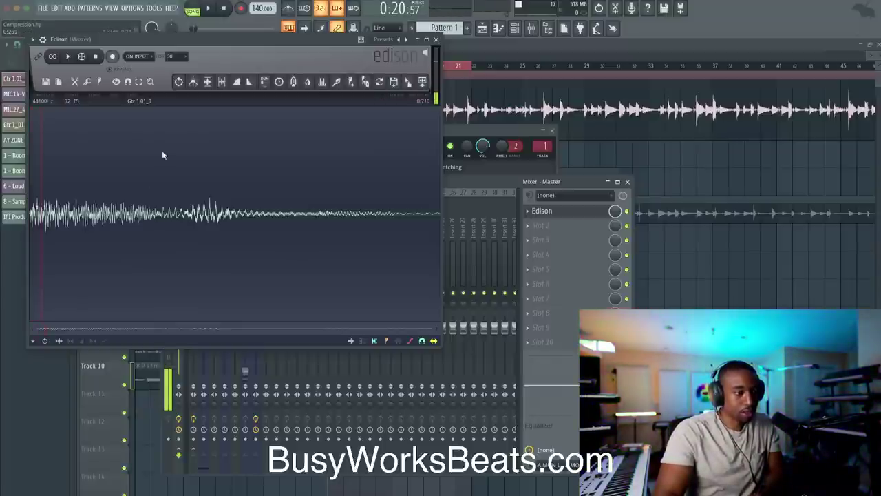
# Step: Close Edison, the mixer and the Gtr 1.01_02 audio clip settings
pyautogui.click(436, 40)
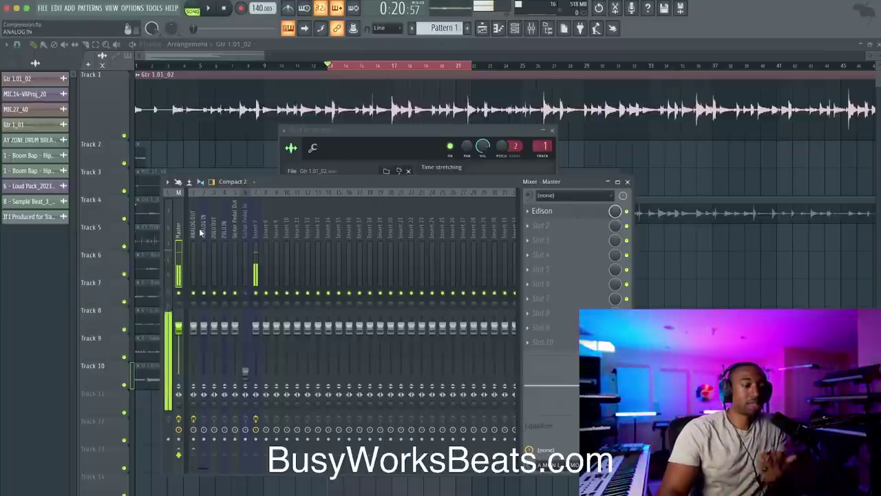
pyautogui.click(627, 181)
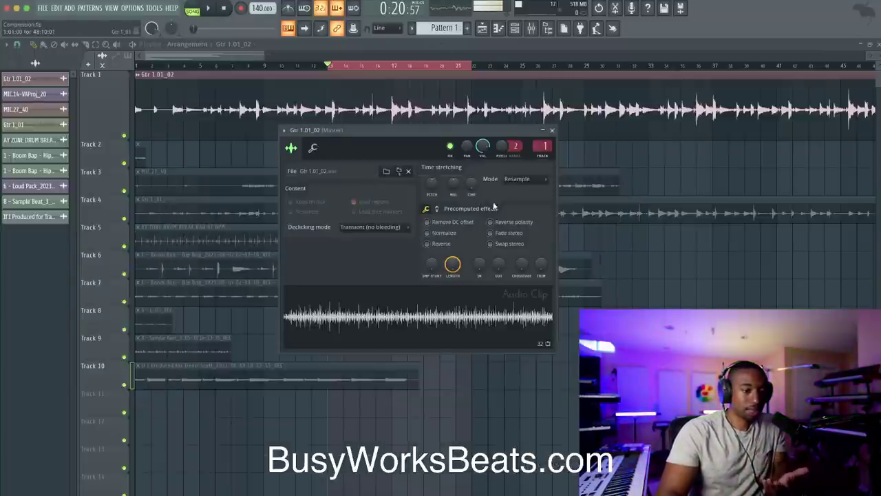
pyautogui.click(553, 131)
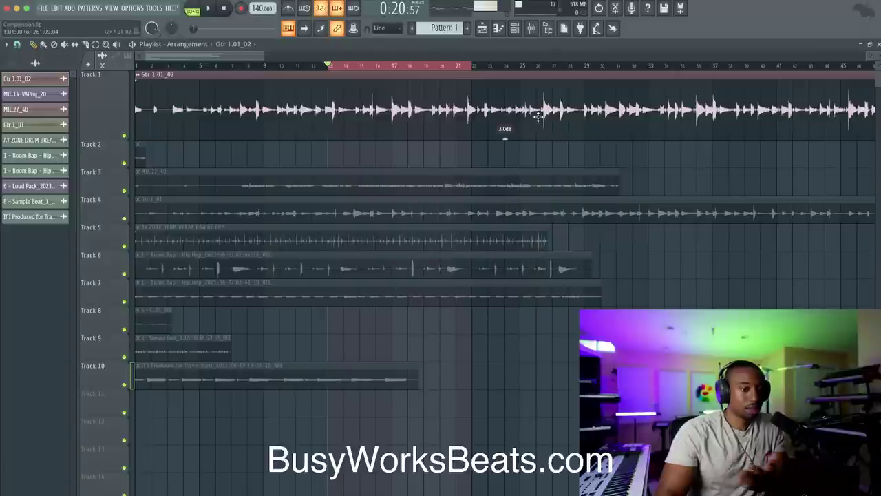
# Step: Open FabFilter Pro-C 2 on the ANALOG OUT mixer track and set its attack to 60 ms
pyautogui.click(531, 29)
pyautogui.click(577, 211)
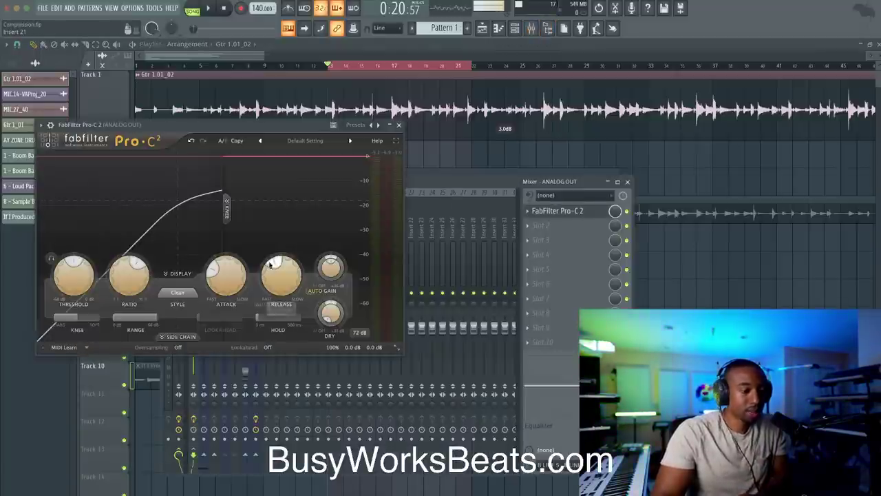
pyautogui.moveTo(222, 276)
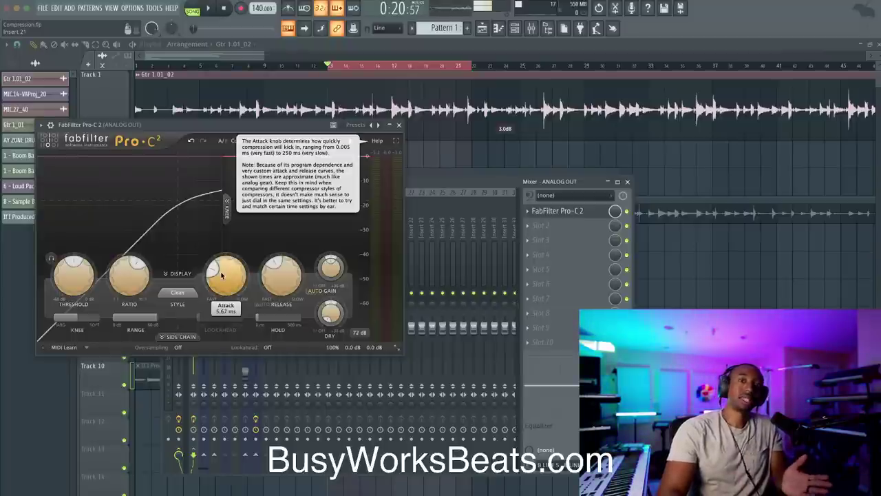
pyautogui.doubleClick(222, 275)
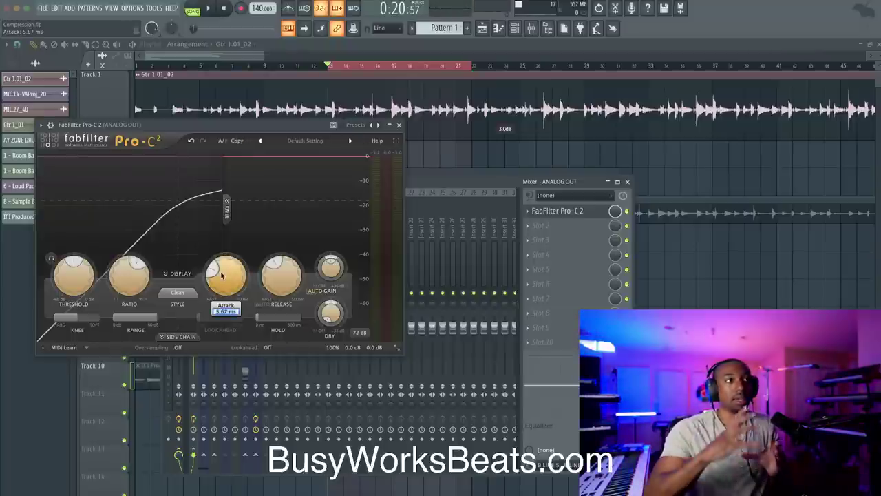
pyautogui.write('60')
pyautogui.press('Return')
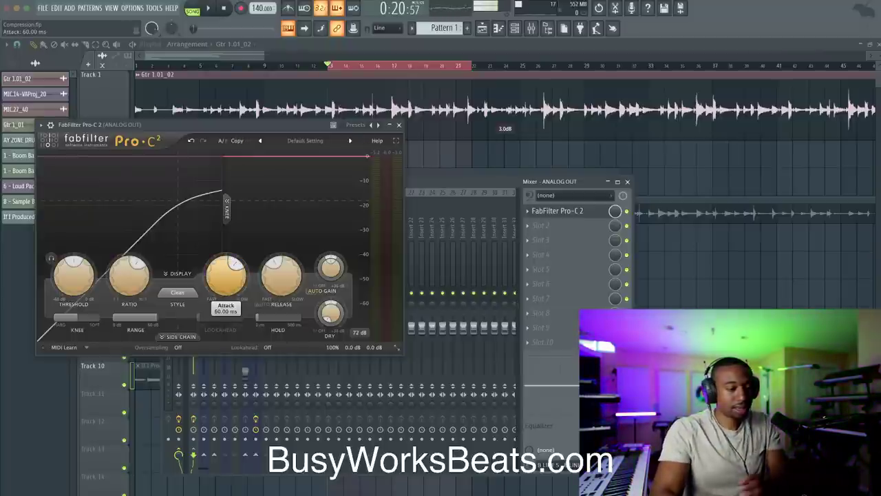
# Step: Set the compressor's release to 600 ms and play the looped guitar passage to hear the effect
pyautogui.moveTo(287, 288)
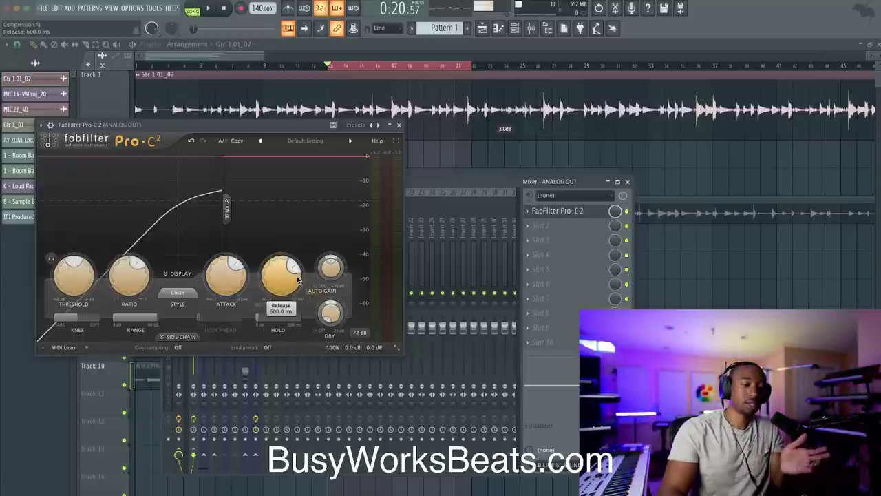
pyautogui.moveTo(234, 286)
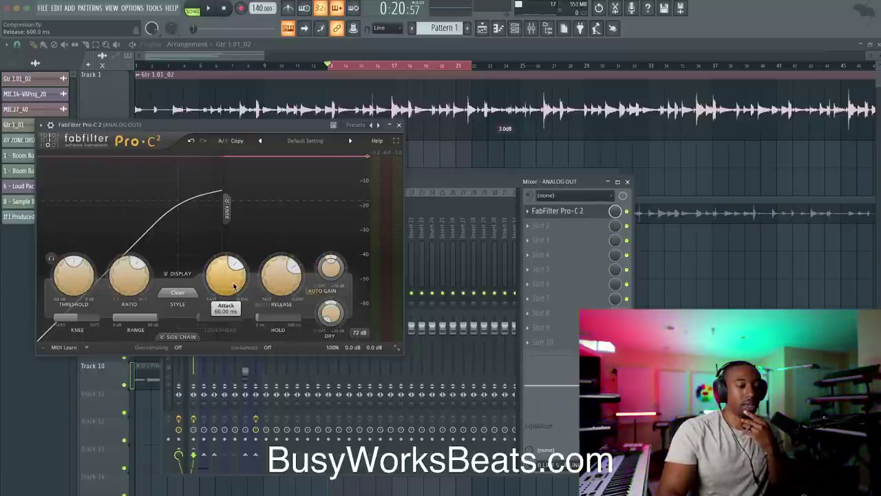
pyautogui.press('space')
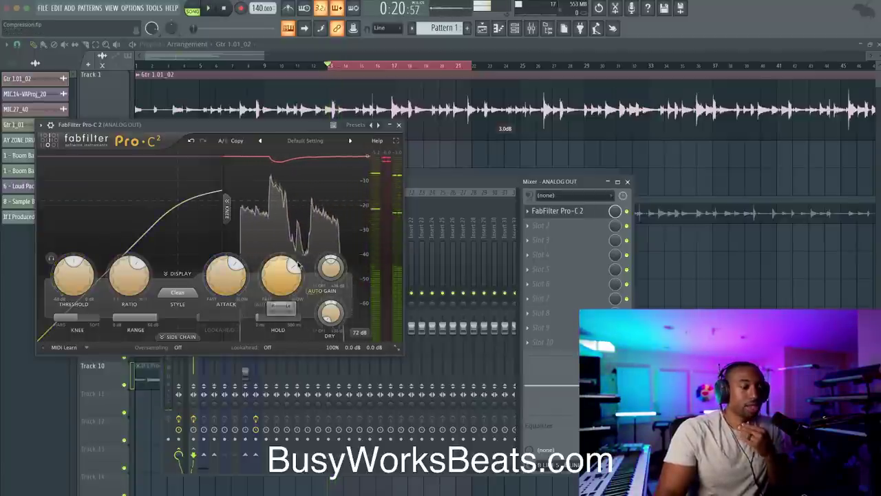
pyautogui.moveTo(291, 268)
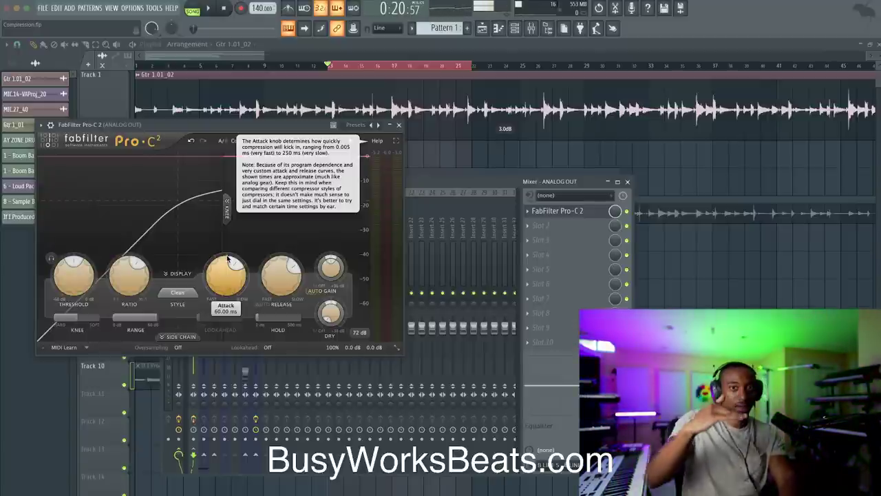
pyautogui.press('space')
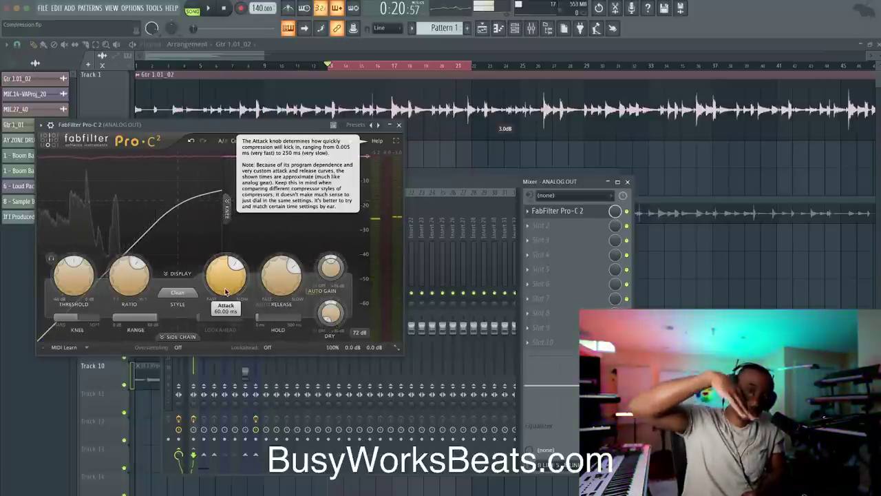
# Step: Raise the Gtr 1.01_02 clip's gain to 17.9 dB during playback of the guitar passage, and stop playback
pyautogui.press('space')
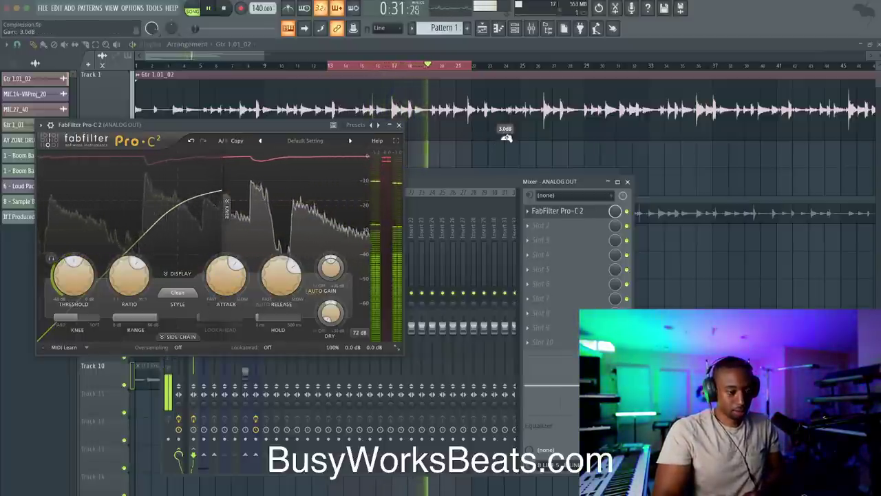
pyautogui.moveTo(506, 138); pyautogui.dragTo(504, 137)
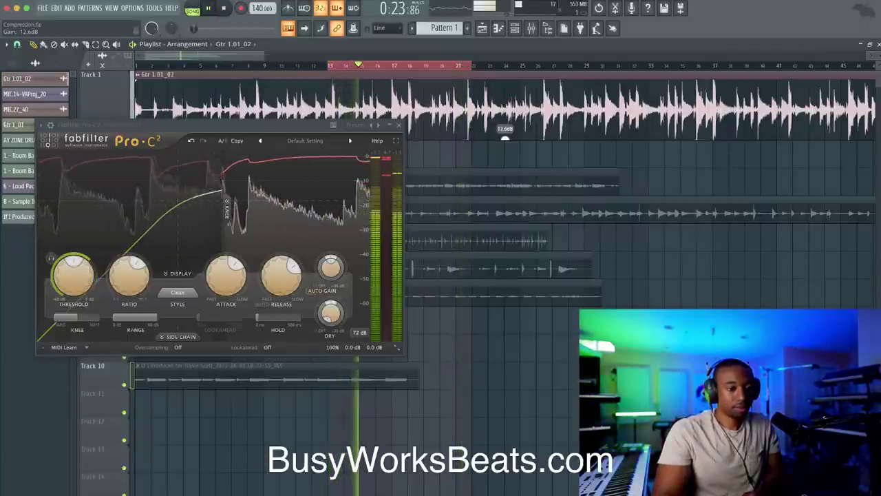
pyautogui.moveTo(504, 138); pyautogui.dragTo(505, 139)
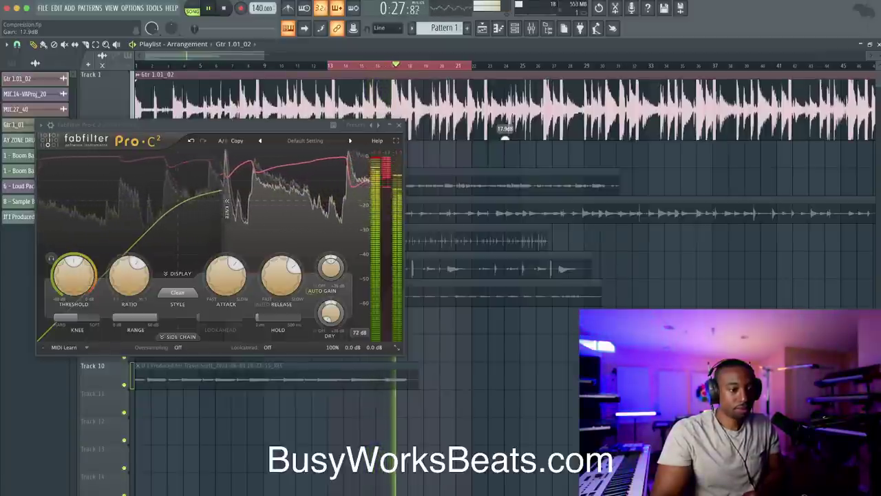
pyautogui.press('space')
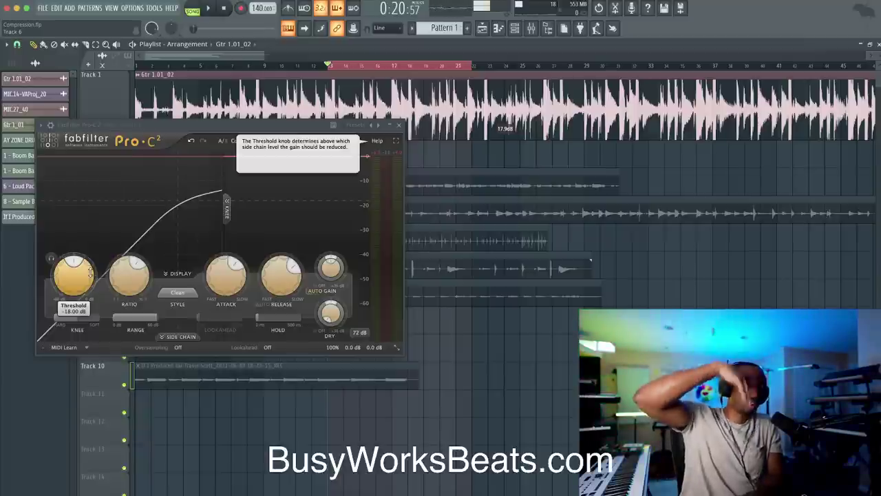
# Step: Raise the Gtr 1.01_02 clip's gain to 25.4 dB during playback of the looped passage, and stop playback
pyautogui.press('space')
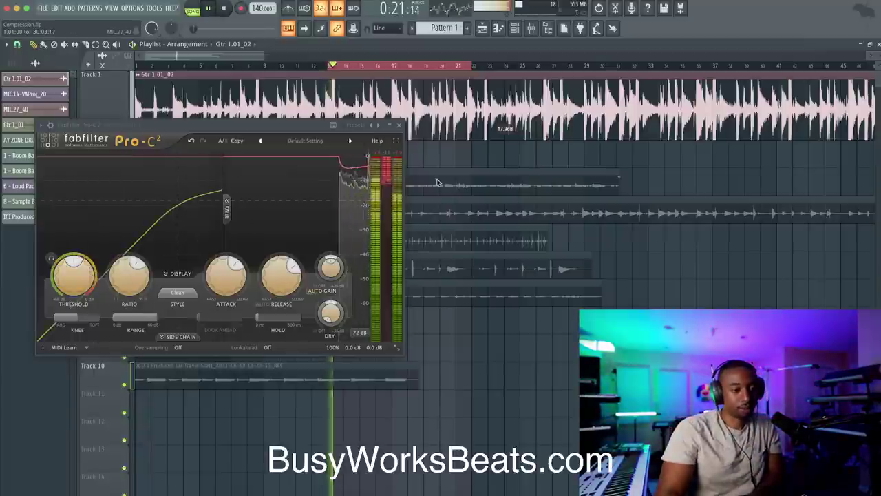
pyautogui.moveTo(505, 140); pyautogui.dragTo(504, 138)
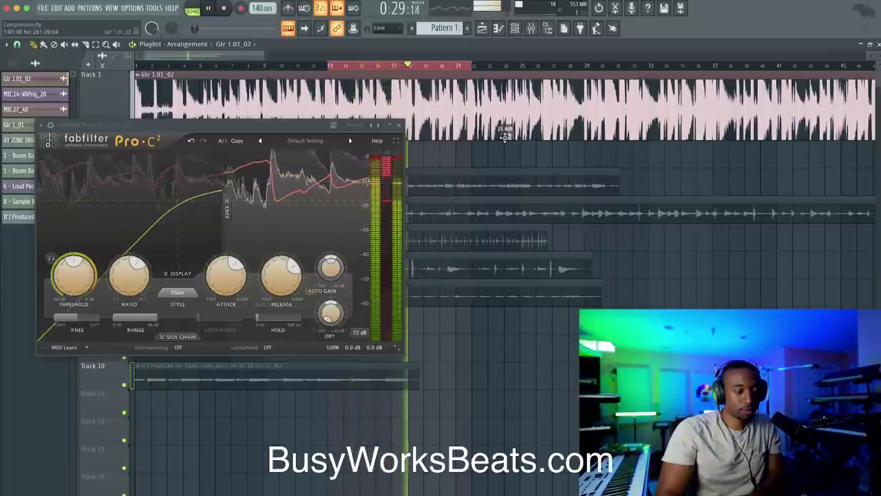
pyautogui.press('space')
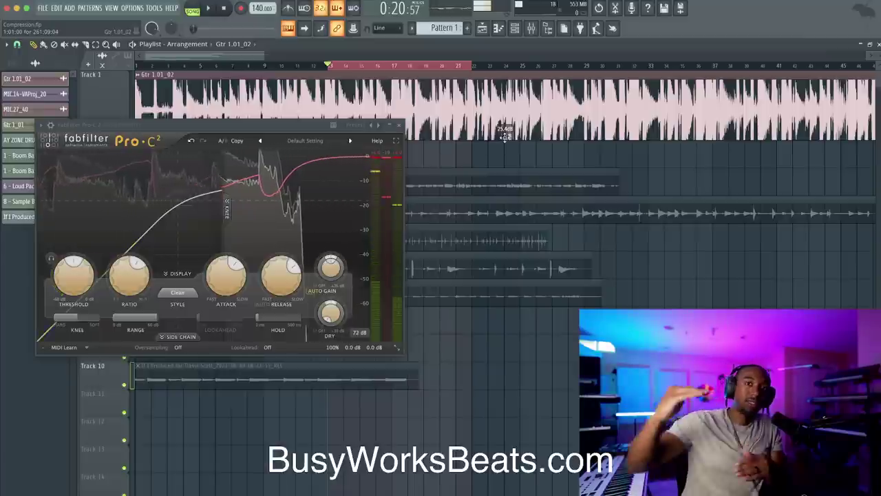
# Step: Set the compressor's release to 60 ms and play the looped guitar passage to hear the effect
pyautogui.moveTo(288, 274)
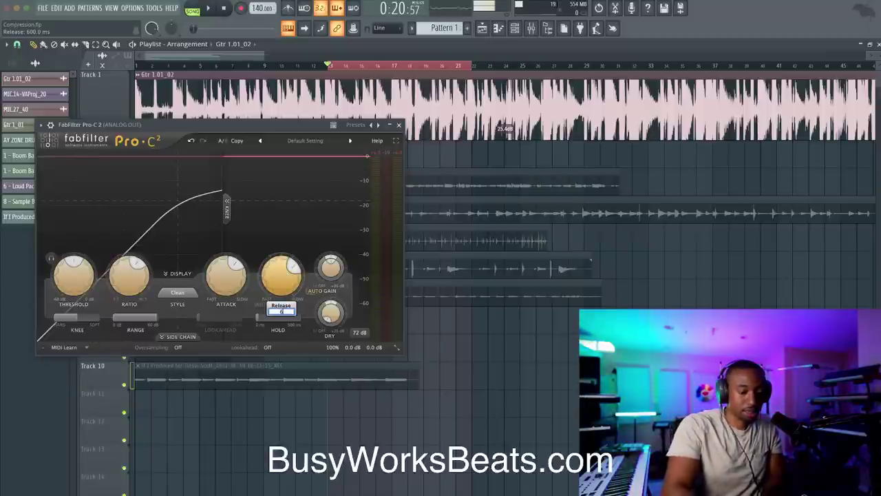
pyautogui.write('0')
pyautogui.press('Return')
pyautogui.press('space')
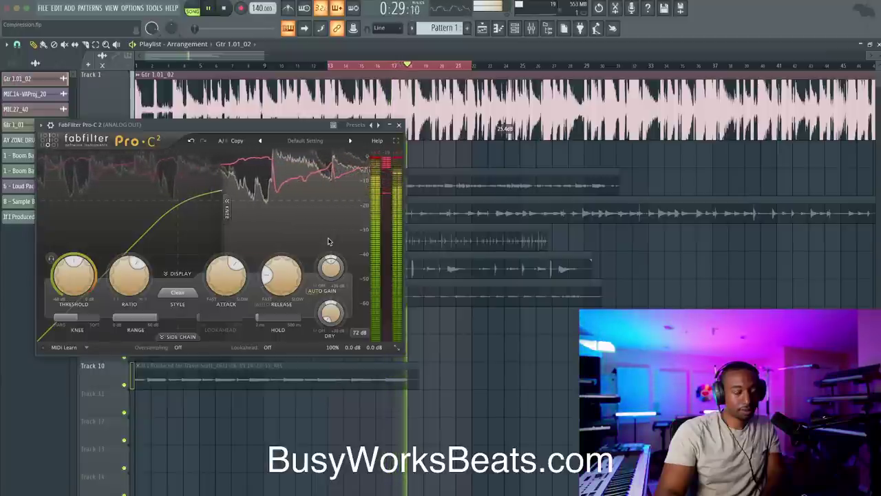
pyautogui.press('space')
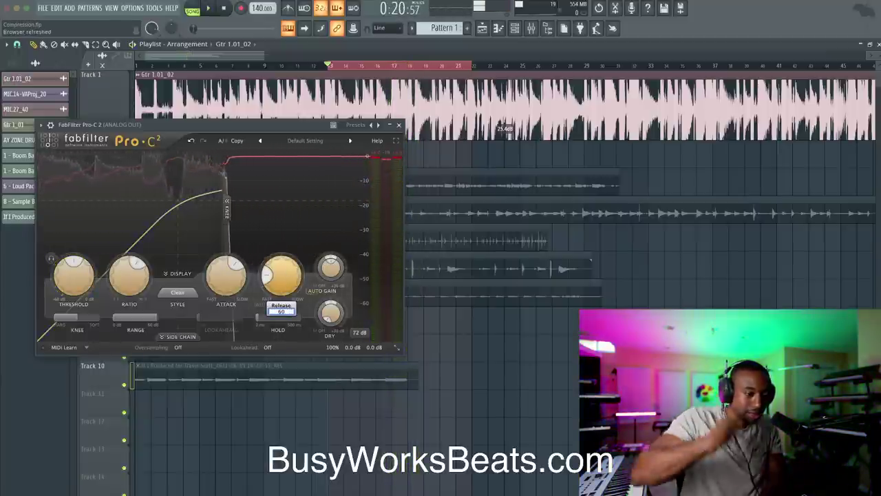
# Step: Set the compressor's release to 600 ms while the guitar passage plays, and stop playback
pyautogui.press('space')
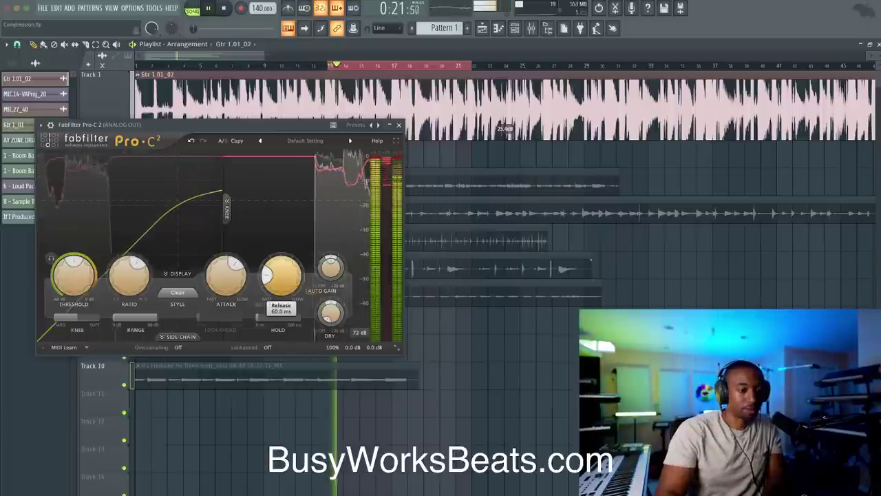
pyautogui.moveTo(281, 275); pyautogui.dragTo(281, 271)
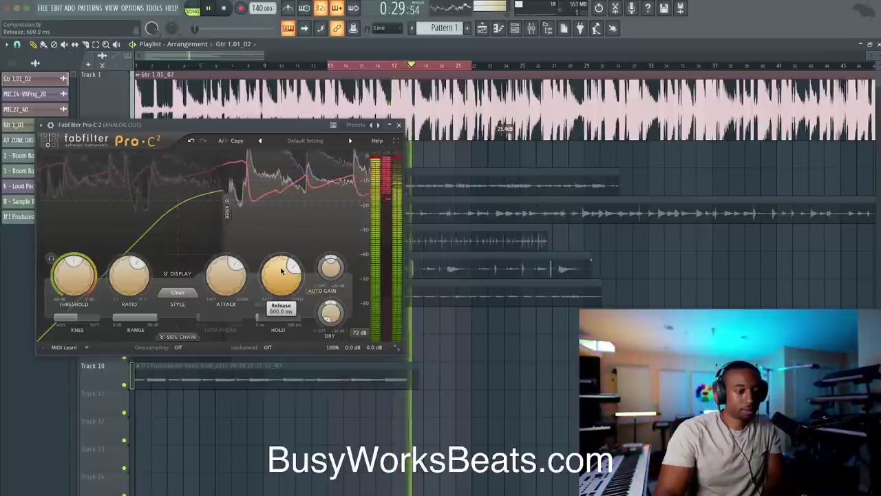
pyautogui.press('space')
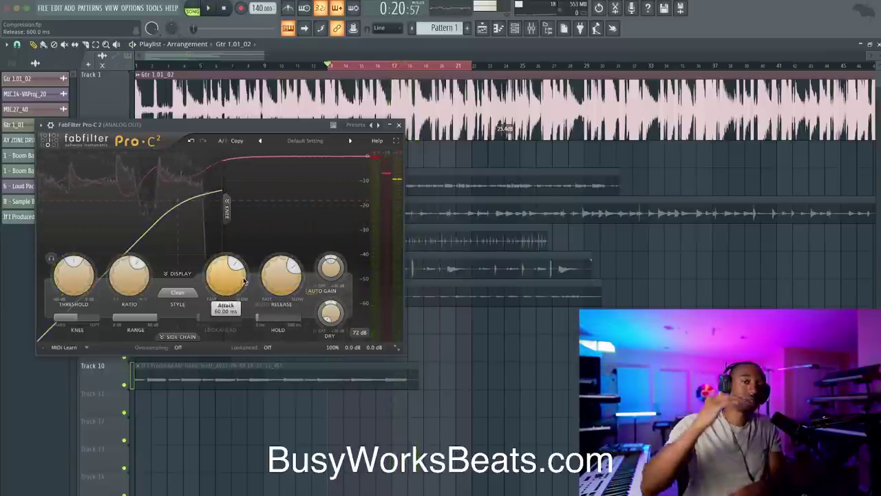
pyautogui.moveTo(242, 280)
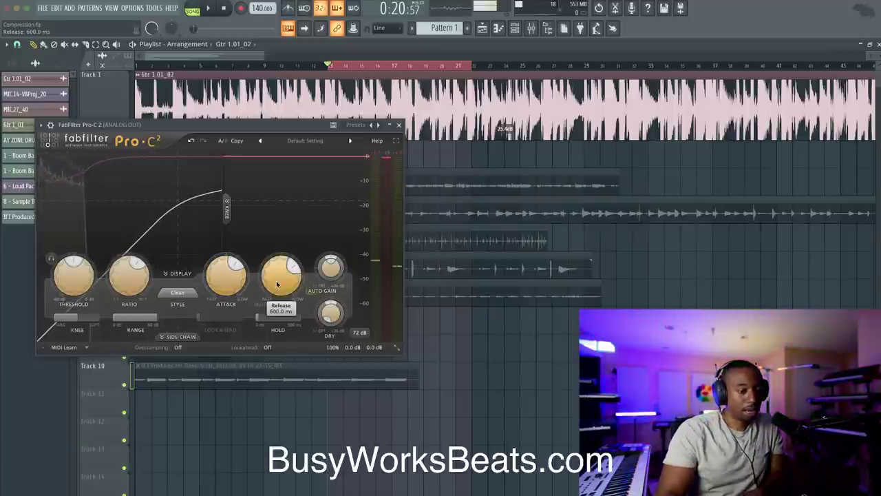
pyautogui.moveTo(280, 280)
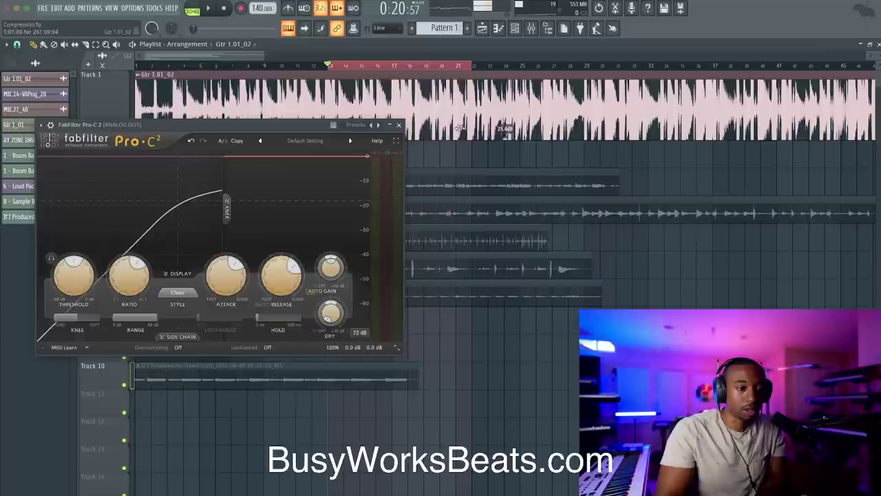
# Step: Reset the Gtr 1.01_02 clip's gain, set it to 2.8 dB, and close FabFilter Pro-C 2
pyautogui.rightClick(504, 140)
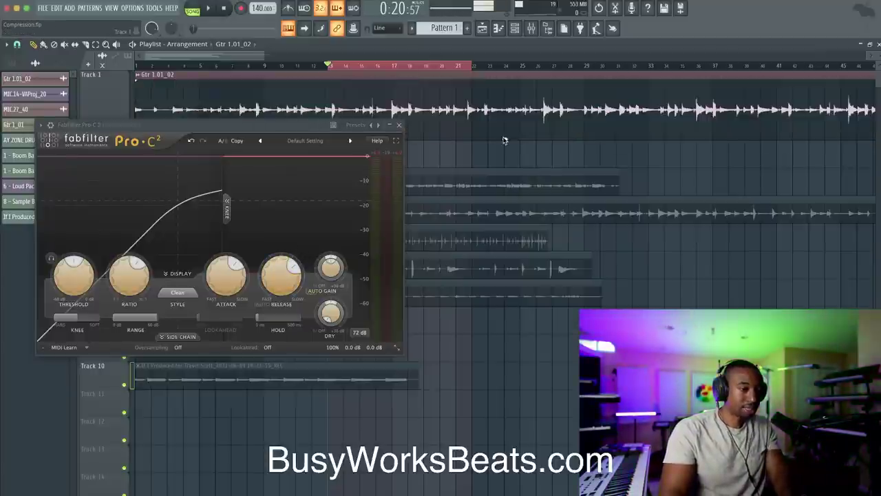
pyautogui.moveTo(504, 140); pyautogui.dragTo(505, 138)
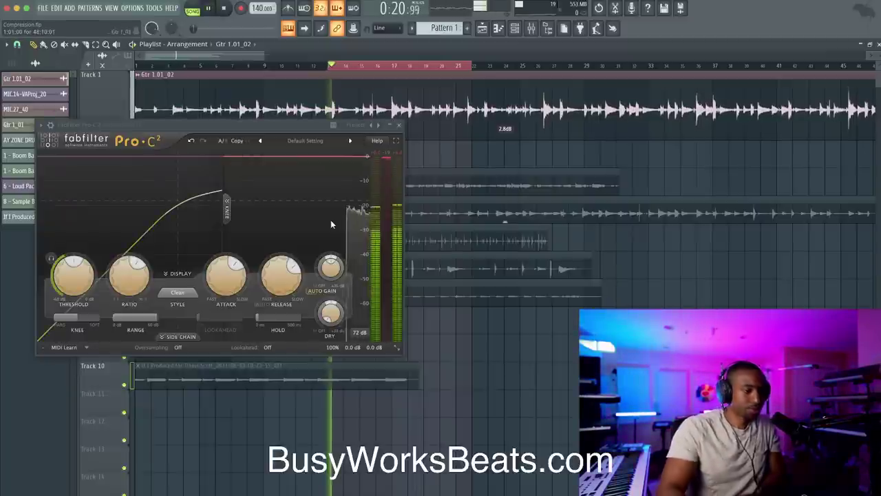
pyautogui.click(397, 124)
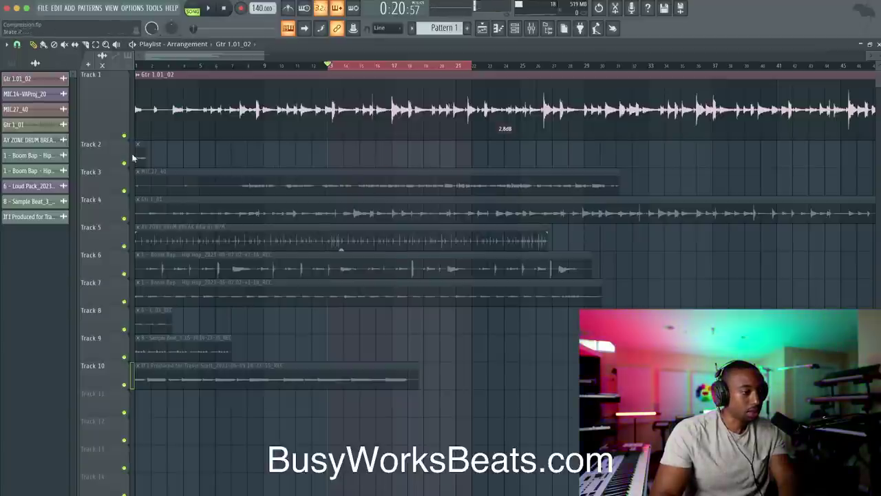
# Step: Switch from the Gtr 1.01_02 clip to the MIC.14-VAProj_20 clip on Track 2 by muting and unmuting, and loop bar 1
pyautogui.click(164, 119)
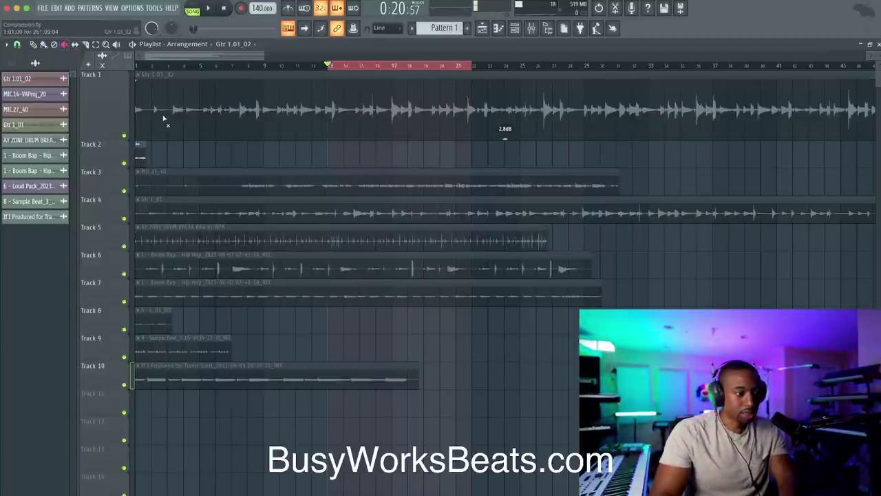
pyautogui.keyDown('ctrl'); pyautogui.click(281, 66); pyautogui.keyUp('ctrl')
pyautogui.hotkey('ctrl', 'a')
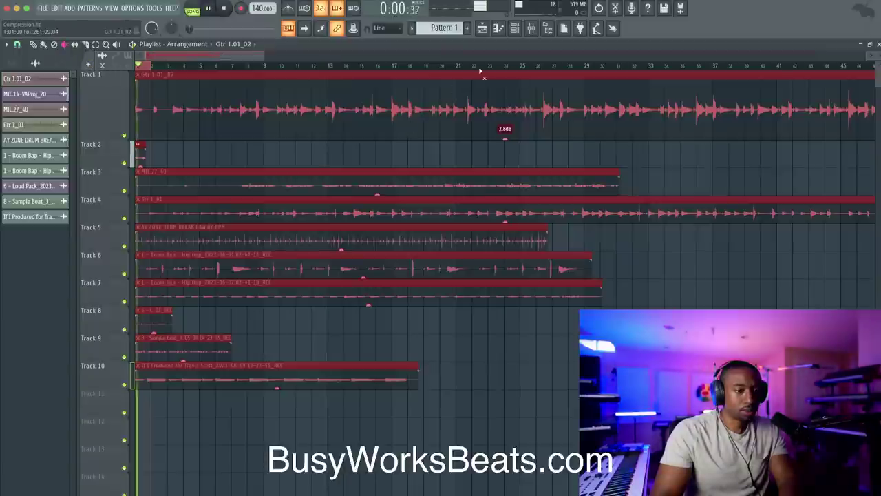
pyautogui.press('F6')
pyautogui.click(287, 326)
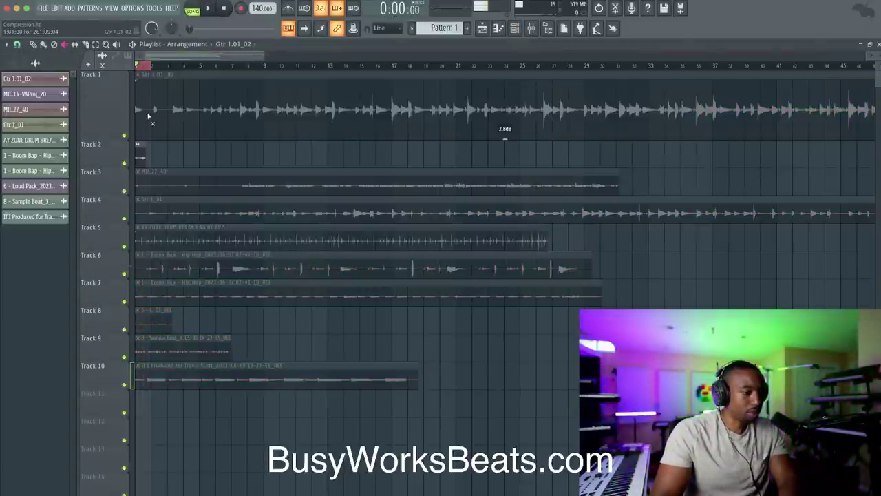
# Step: Route the MIC.14-VAProj_20 clip to mixer track 1, ANALOG OUT, in its channel settings and close them
pyautogui.scroll(2, 152, 139)
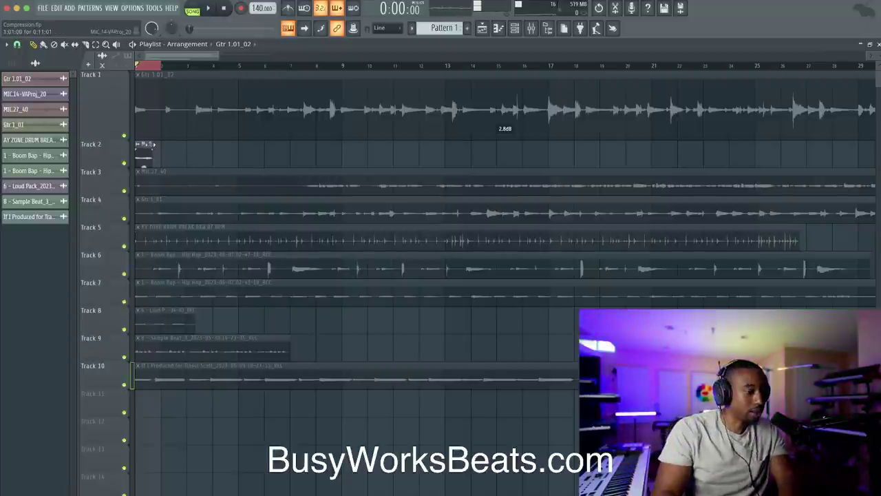
pyautogui.doubleClick(146, 143)
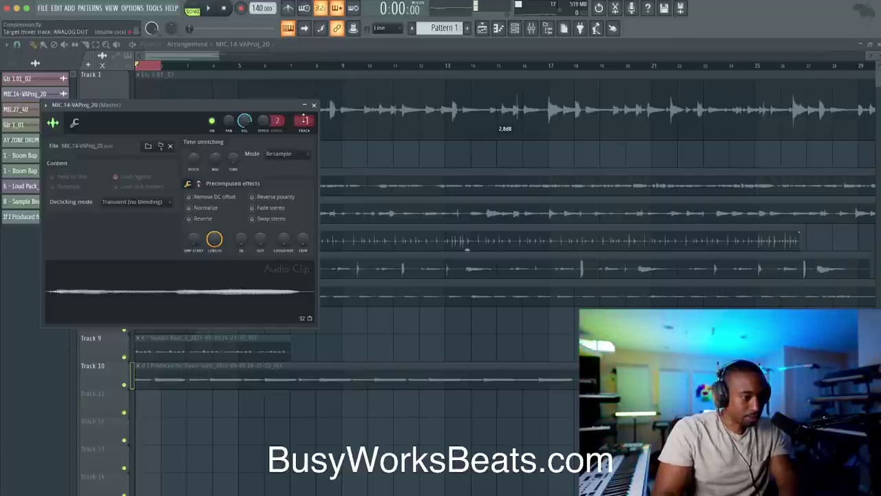
pyautogui.click(313, 105)
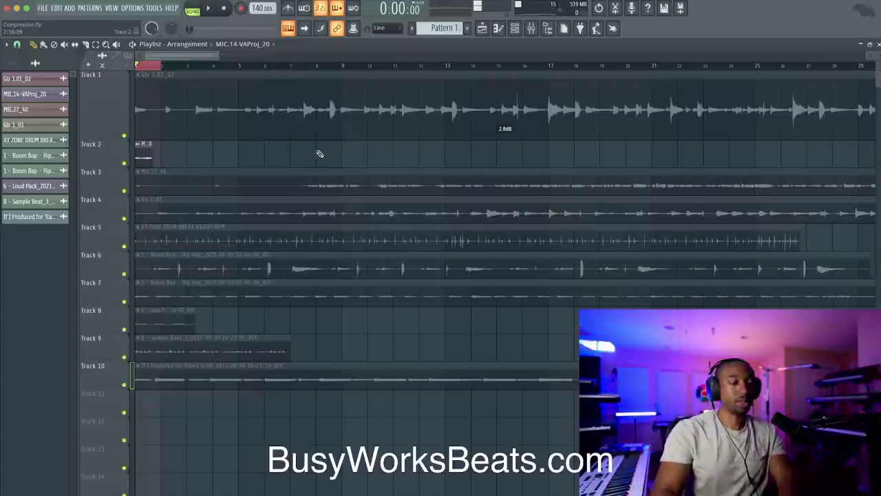
# Step: Review FabFilter Pro-C 2's attack on the ANALOG OUT track for the looped MIC.14-VAProj_20 clip, and close the plugin and mixer
pyautogui.press('space')
pyautogui.click(514, 31)
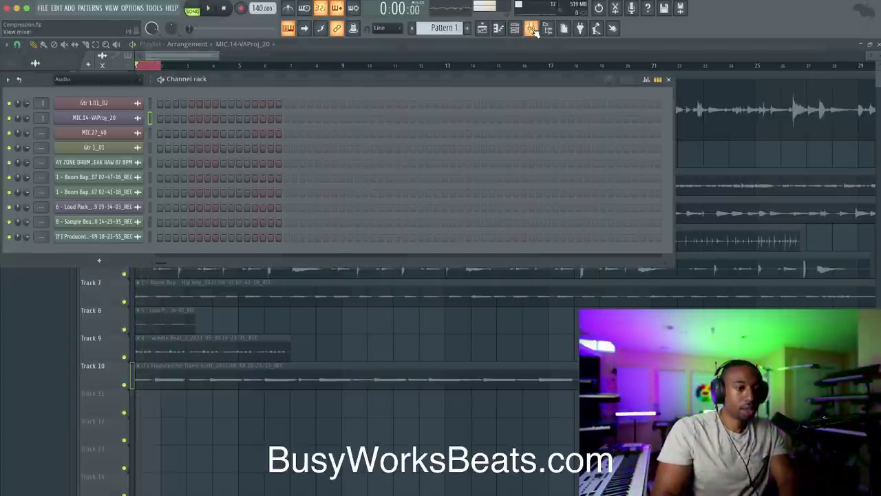
pyautogui.click(531, 28)
pyautogui.click(558, 210)
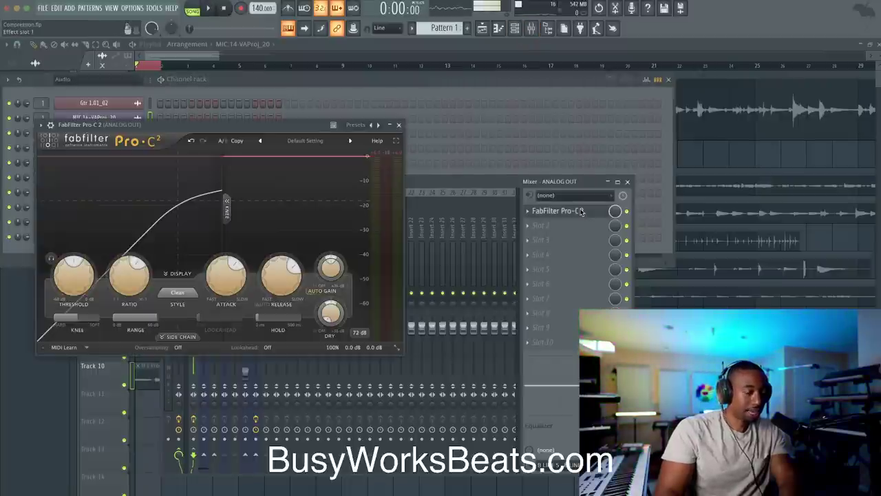
pyautogui.press('space')
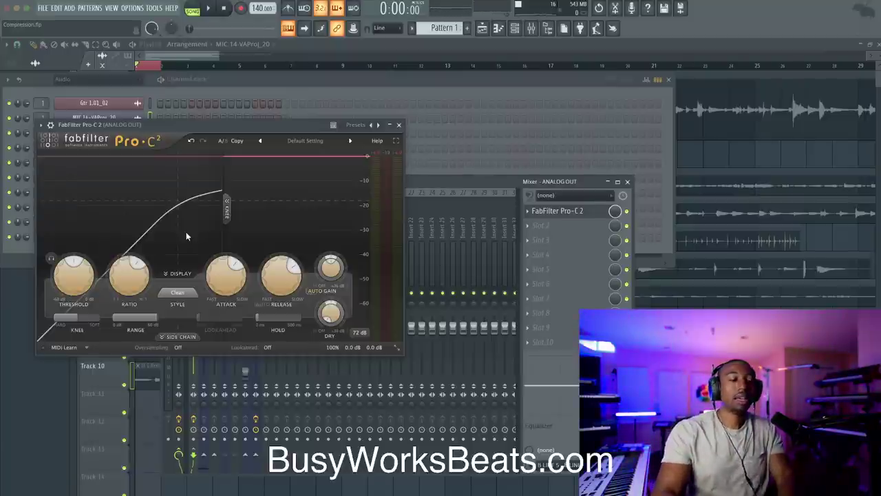
pyautogui.moveTo(228, 274)
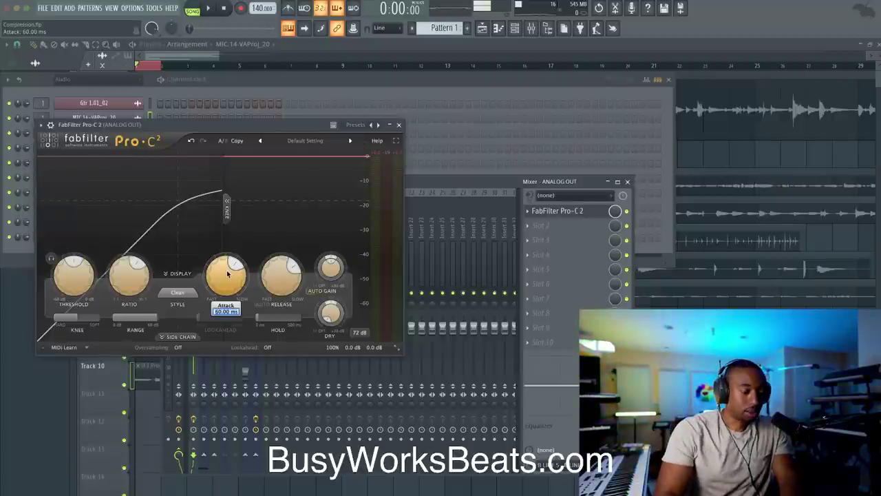
pyautogui.click(399, 125)
pyautogui.click(709, 223)
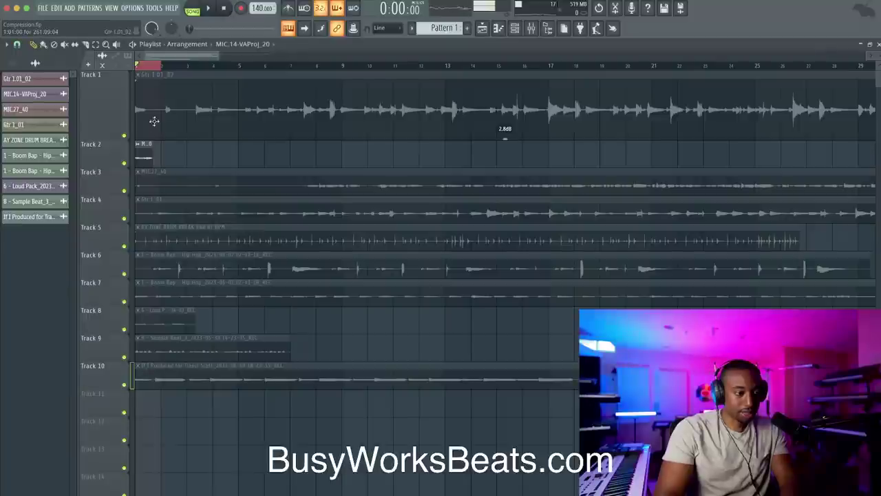
# Step: Open the MIC.14-VAProj_20 clip in the Edison audio editor, examine its waveform, and close the editor and clip settings
pyautogui.doubleClick(142, 155)
pyautogui.rightClick(160, 283)
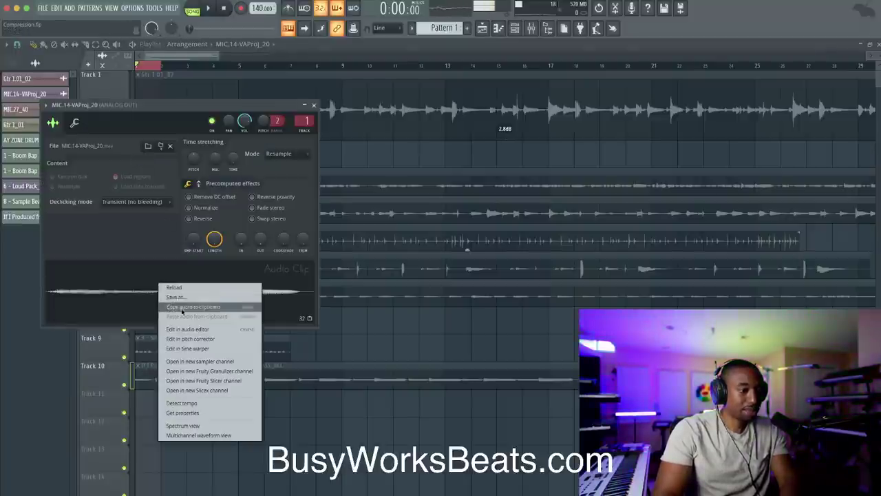
pyautogui.click(185, 330)
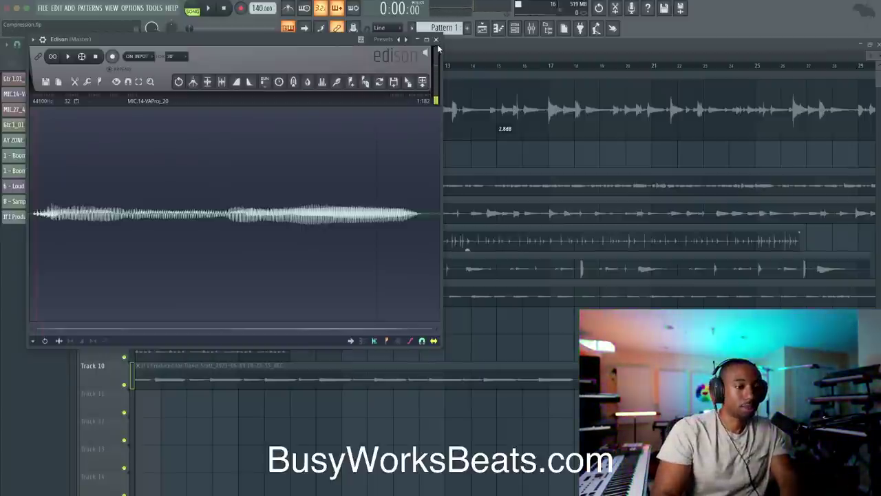
pyautogui.click(436, 39)
pyautogui.click(313, 104)
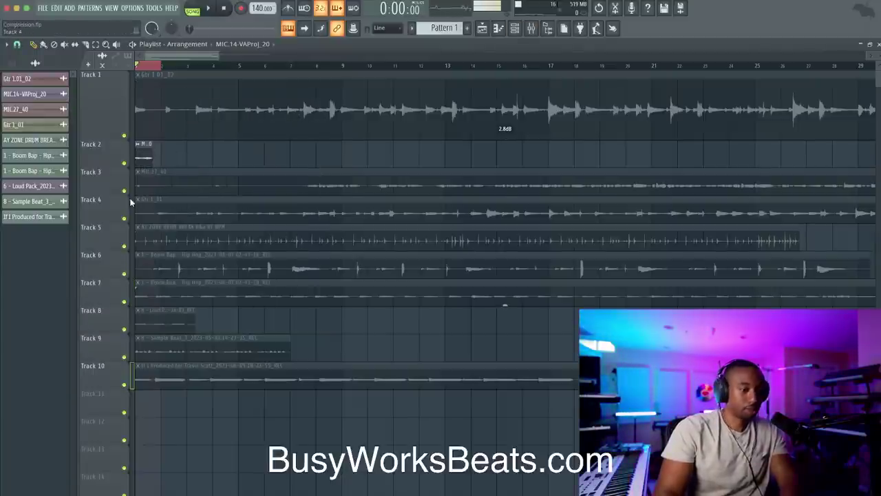
# Step: Bypass FabFilter Pro-C 2 on the ANALOG OUT mixer track and play the looped clip to check its uncompressed level
pyautogui.click(531, 28)
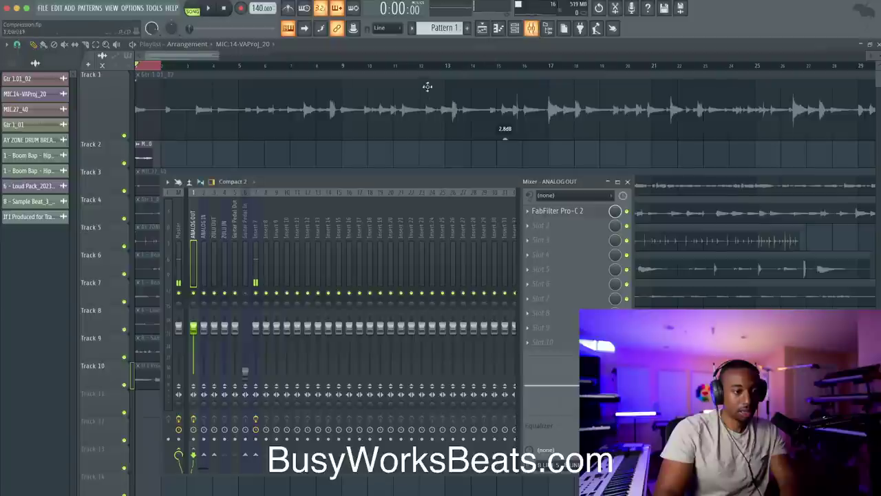
pyautogui.press('space')
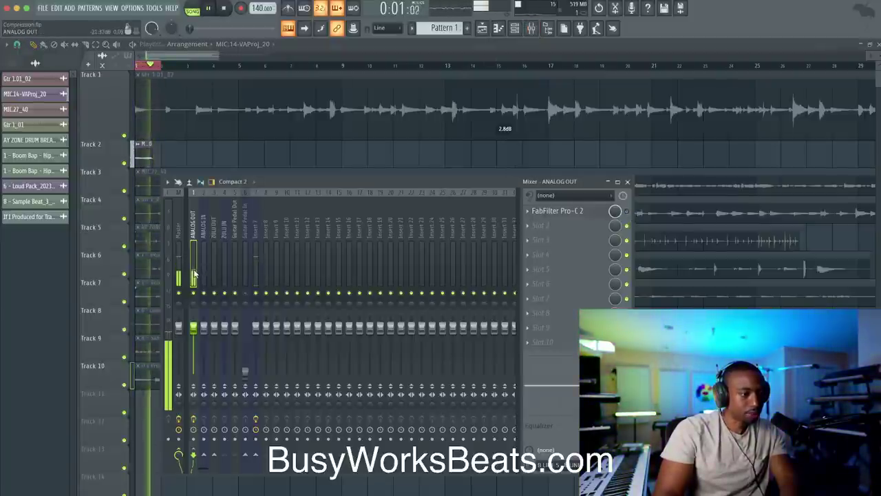
pyautogui.press('space')
# Step: Set the MIC.14-VAProj_20 clip's gain to 8.0 dB and play the loop to check its level in the mixer
pyautogui.press('F9')
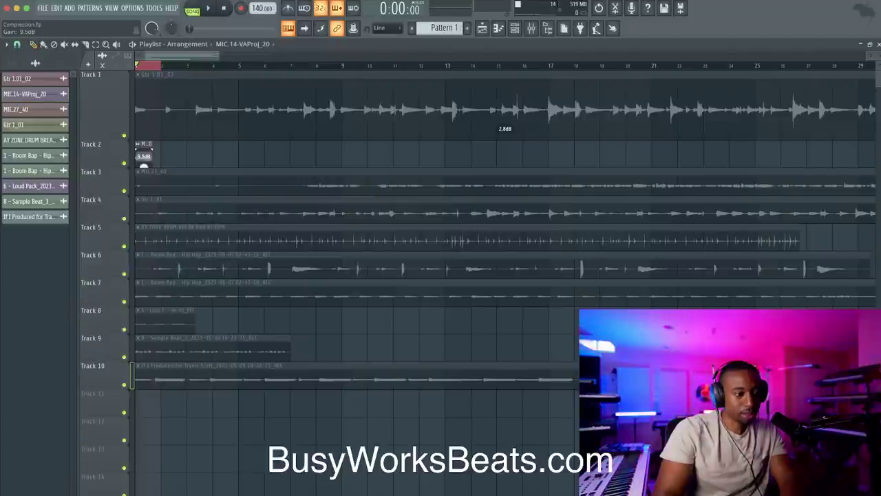
pyautogui.scroll(-2, 144, 166)
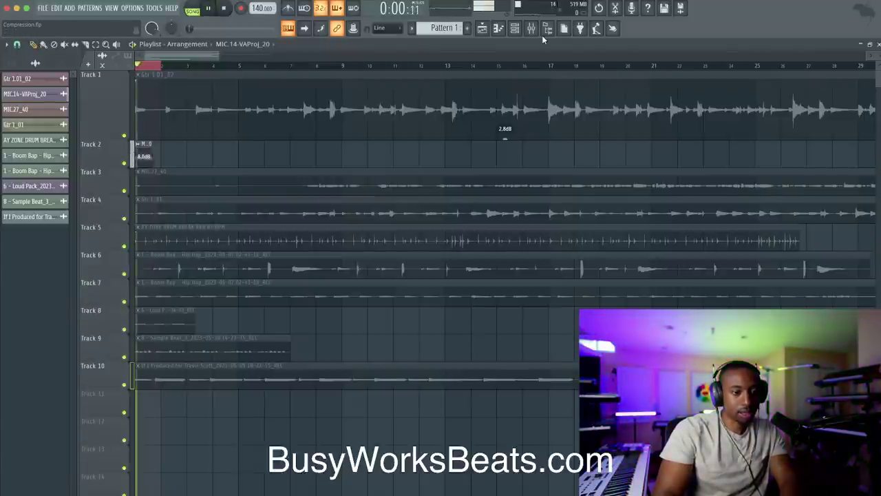
pyautogui.click(530, 29)
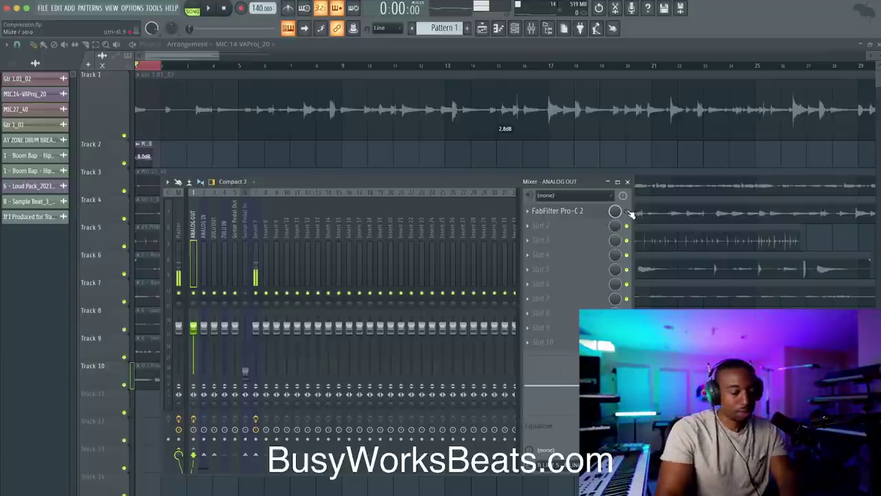
pyautogui.press('space')
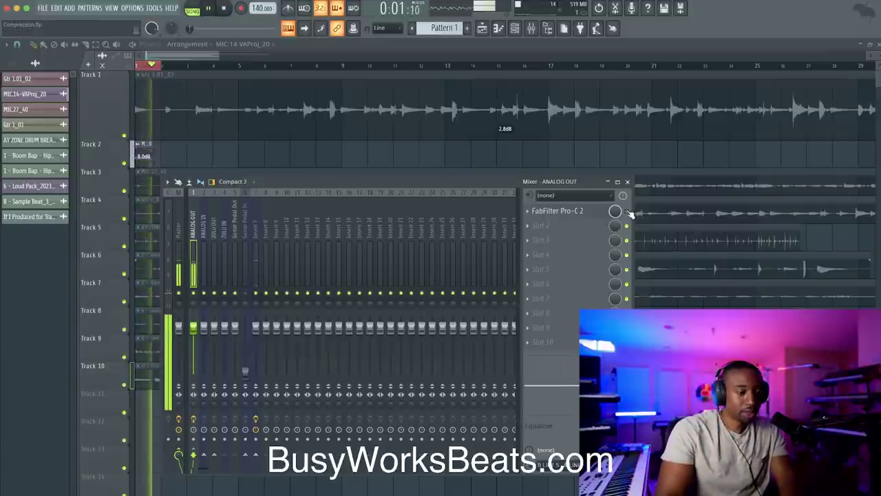
pyautogui.press('space')
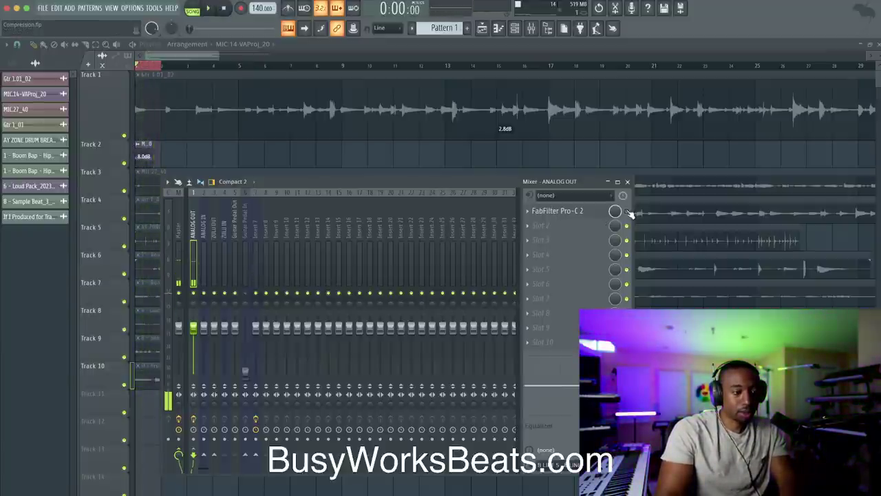
# Step: Open FabFilter Pro-C 2 on the ANALOG OUT track, load its Default Setting preset and play the loop through it
pyautogui.click(590, 213)
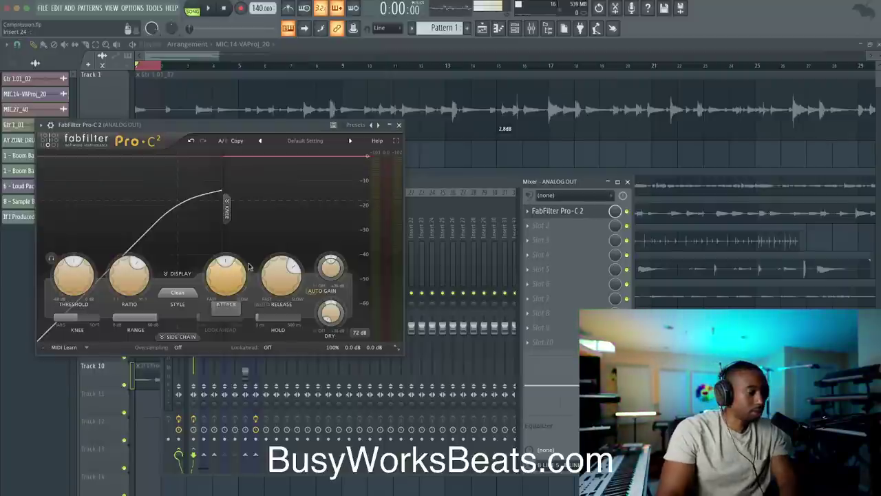
pyautogui.click(305, 141)
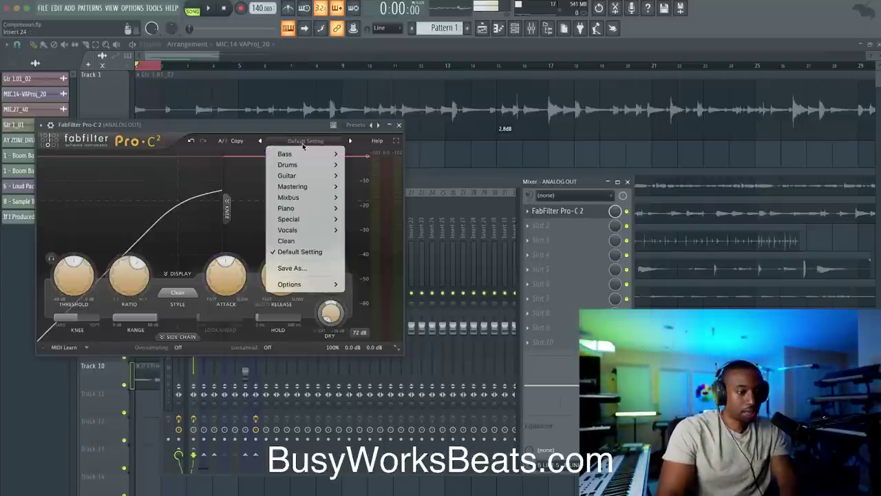
pyautogui.click(303, 252)
pyautogui.press('space')
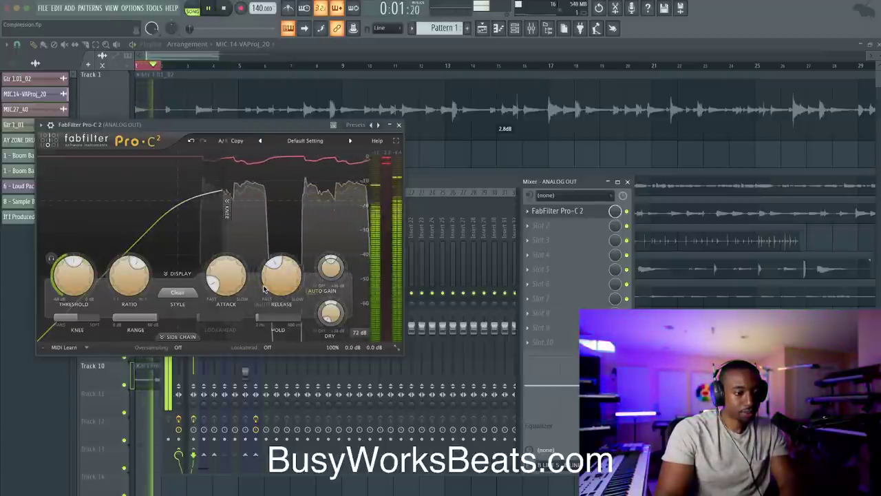
pyautogui.press('space')
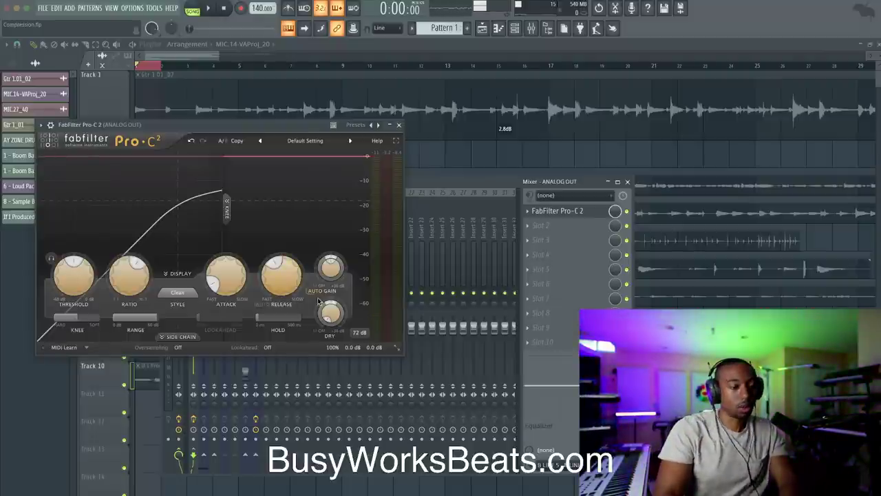
# Step: Compare the looped clip with Pro-C 2's Auto Gain on and off, leaving Auto Gain off
pyautogui.press('space')
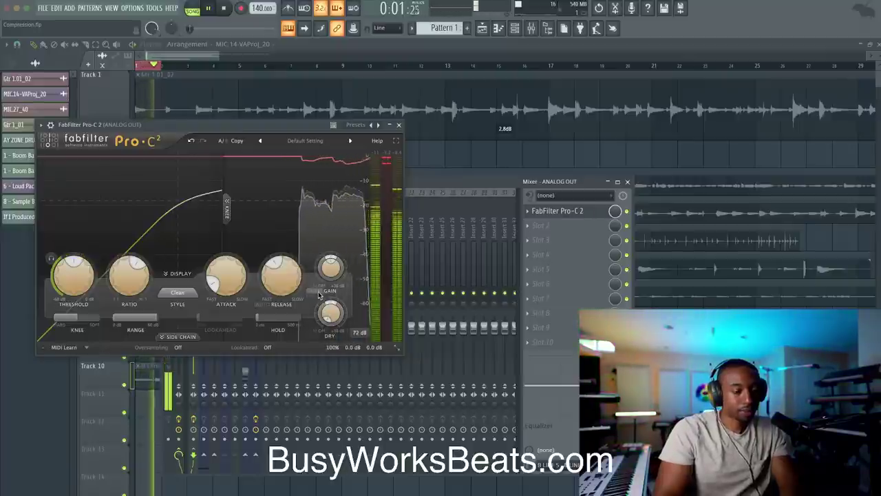
pyautogui.click(319, 294)
pyautogui.press('space')
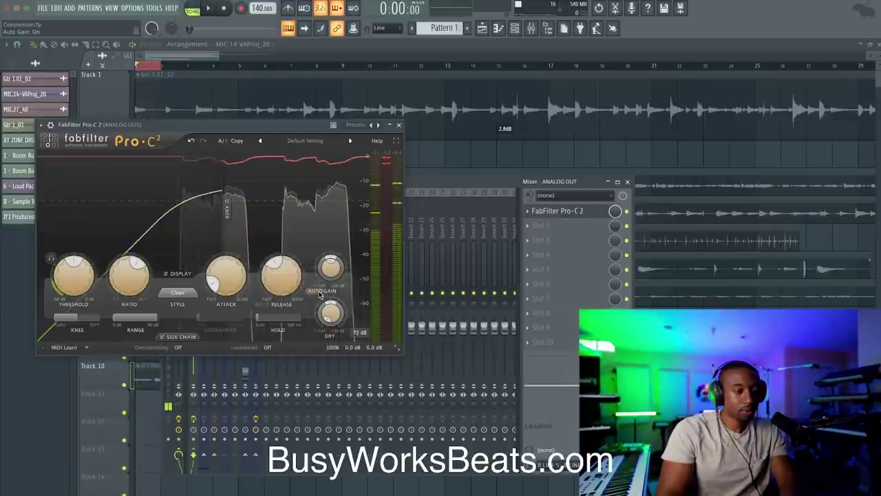
pyautogui.click(318, 294)
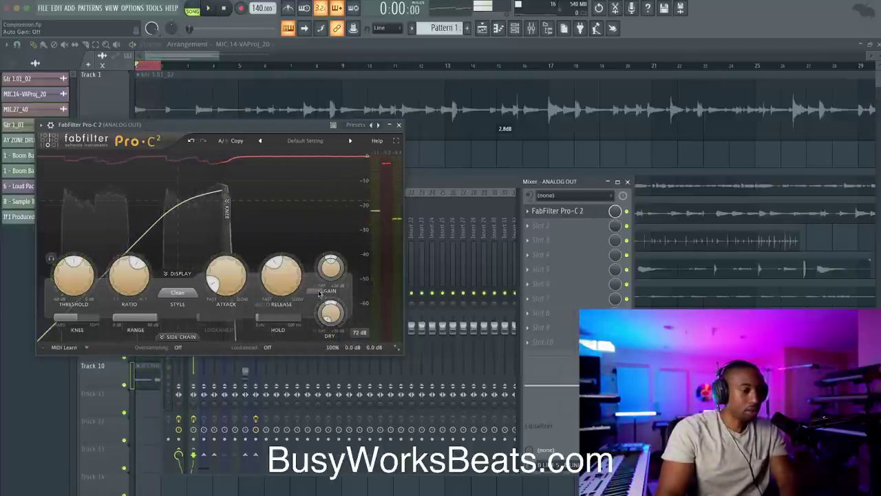
pyautogui.press('space')
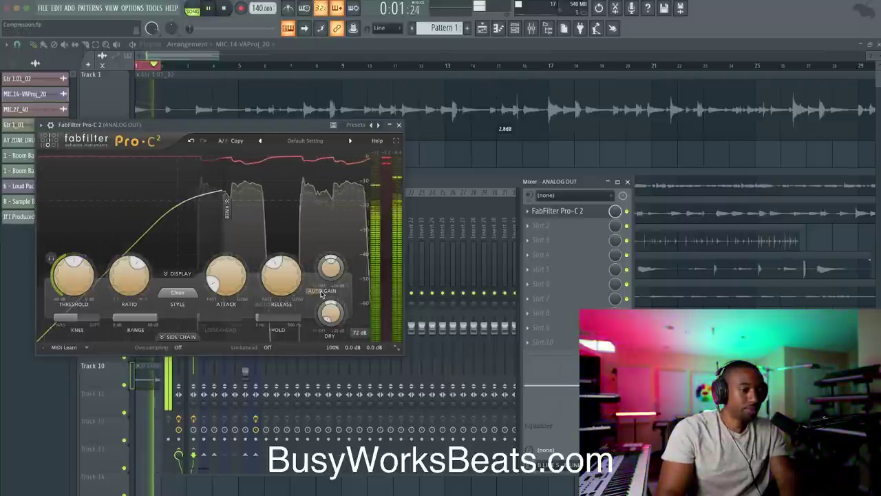
pyautogui.press('space')
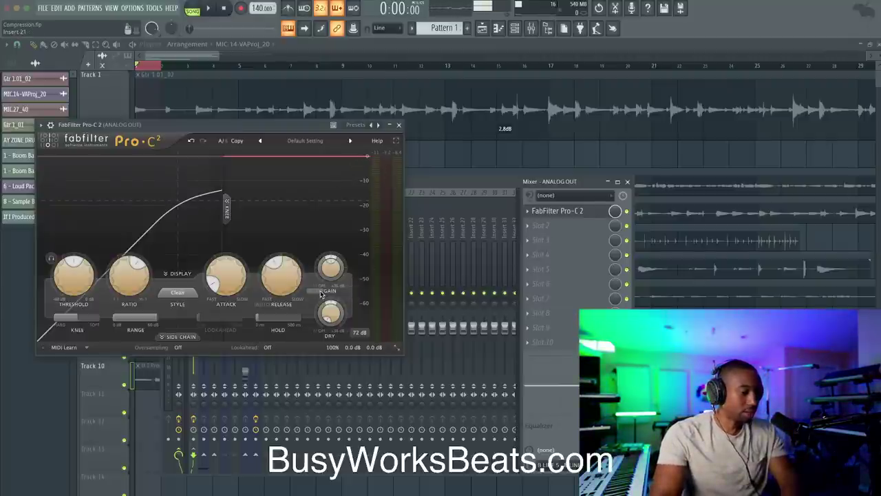
pyautogui.press('space')
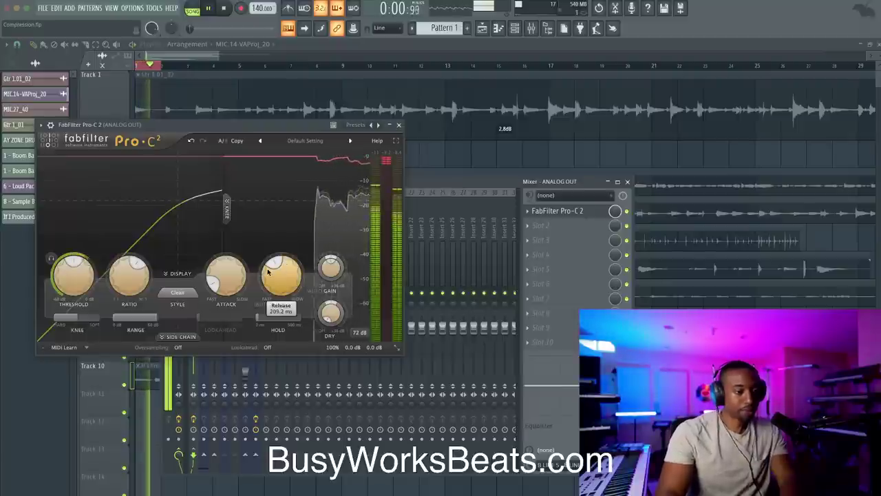
pyautogui.moveTo(226, 277)
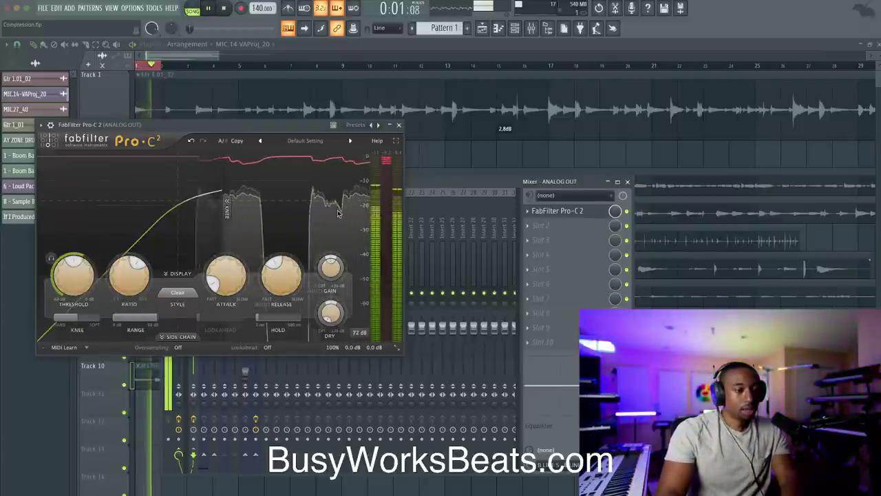
pyautogui.press('space')
# Step: Move the Pro-C 2 window clear of the MIC.14-VAProj_20 clip, set the clip's gain to 15.5 dB and play the loop
pyautogui.moveTo(227, 128); pyautogui.dragTo(224, 199)
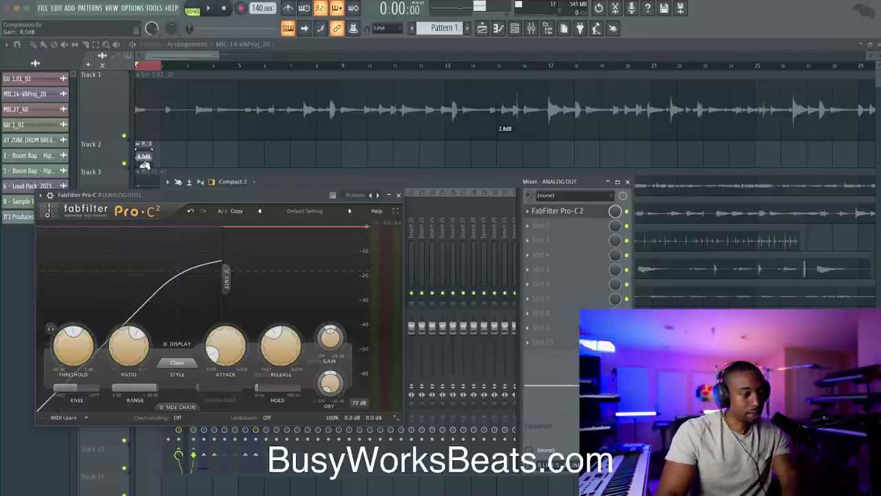
pyautogui.press('space')
pyautogui.moveTo(145, 165); pyautogui.dragTo(145, 165)
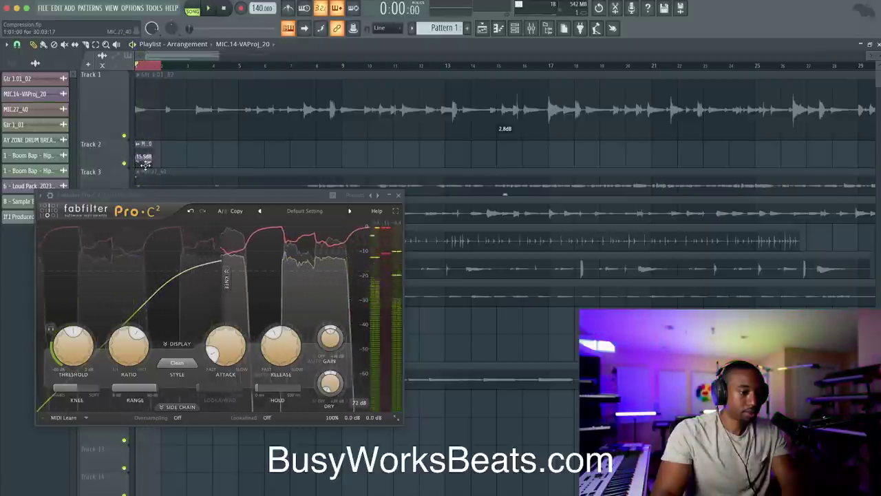
pyautogui.press('space')
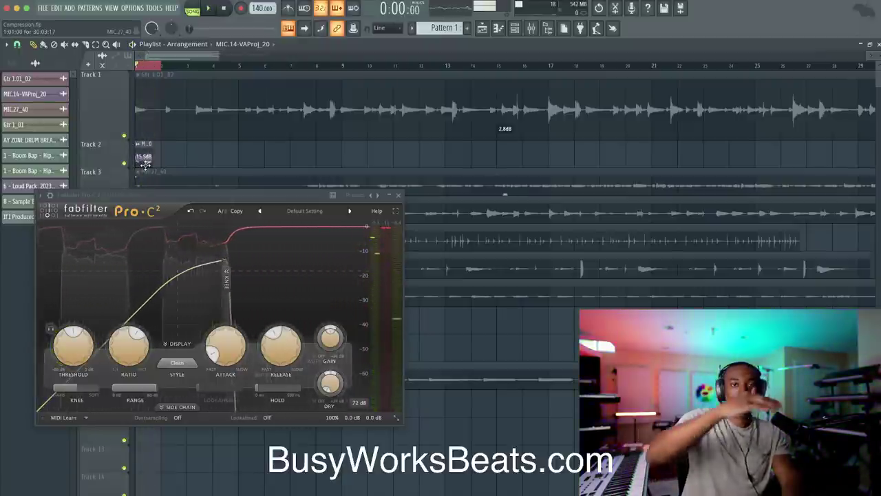
pyautogui.press('space')
pyautogui.press('space')
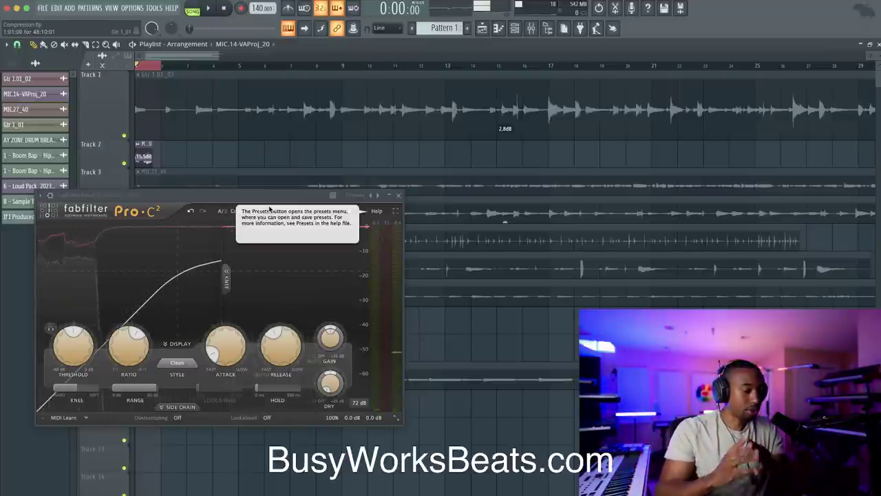
# Step: Examine Pro-C 2's Attack and Release controls for the louder clip, and close the plugin
pyautogui.moveTo(224, 353)
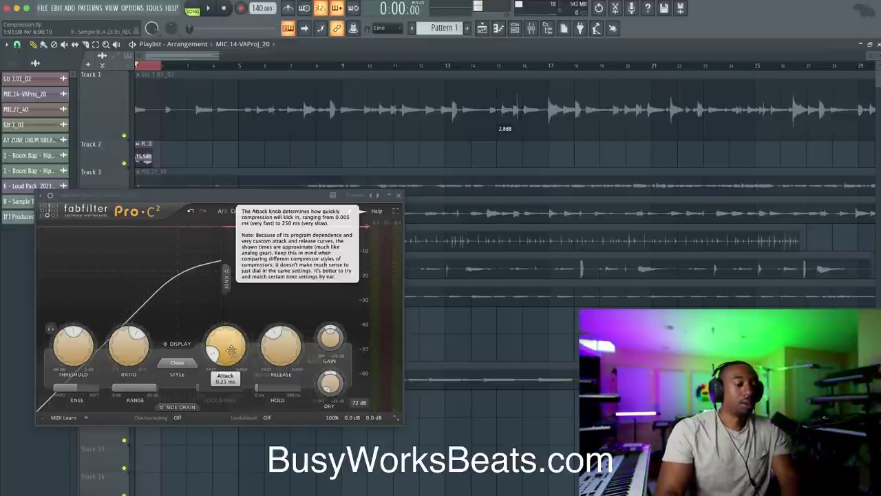
pyautogui.moveTo(255, 202); pyautogui.dragTo(260, 163)
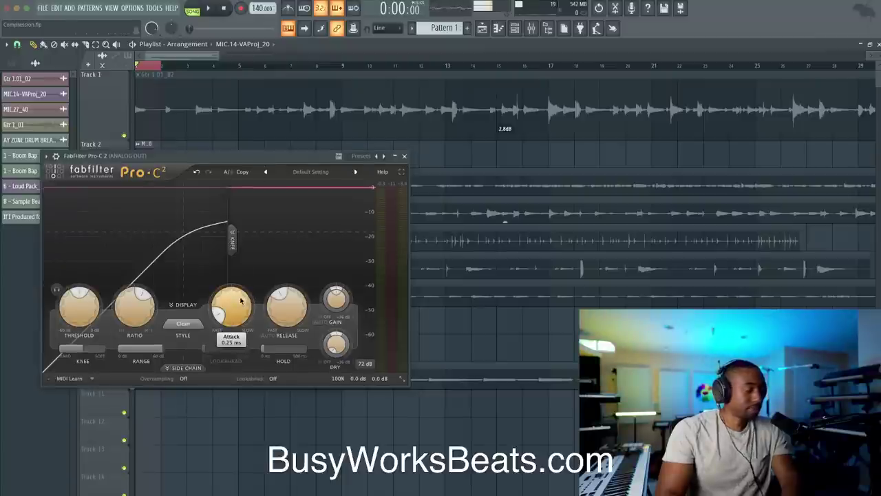
pyautogui.moveTo(234, 318)
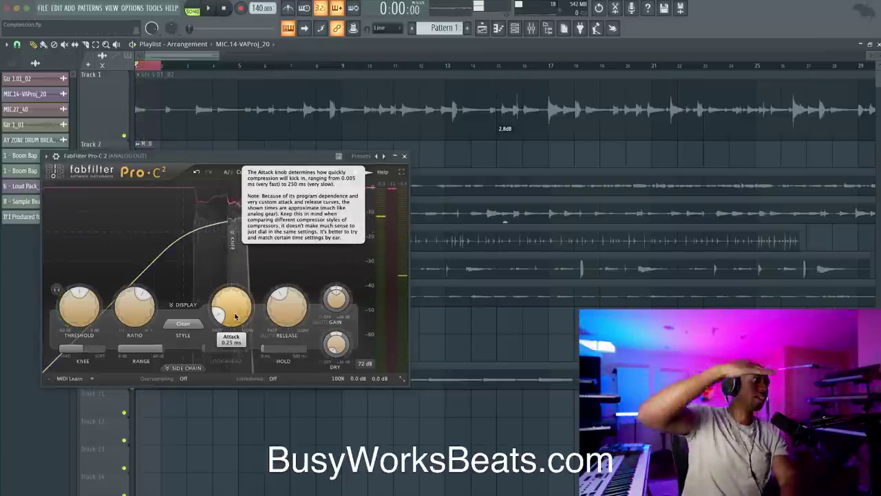
pyautogui.moveTo(283, 327)
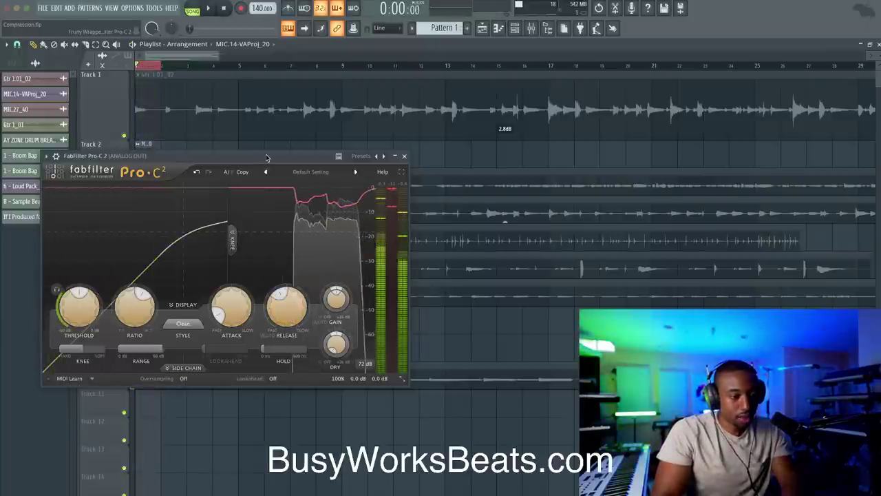
pyautogui.click(405, 157)
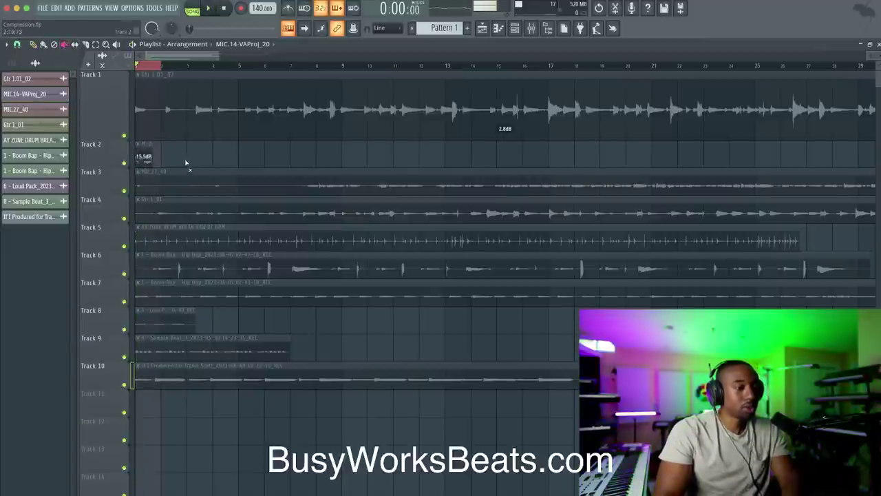
# Step: Unmute the MIC.27_40 clip on Track 3, set the loop region to bars 8 to 15 and play it
pyautogui.click(181, 190)
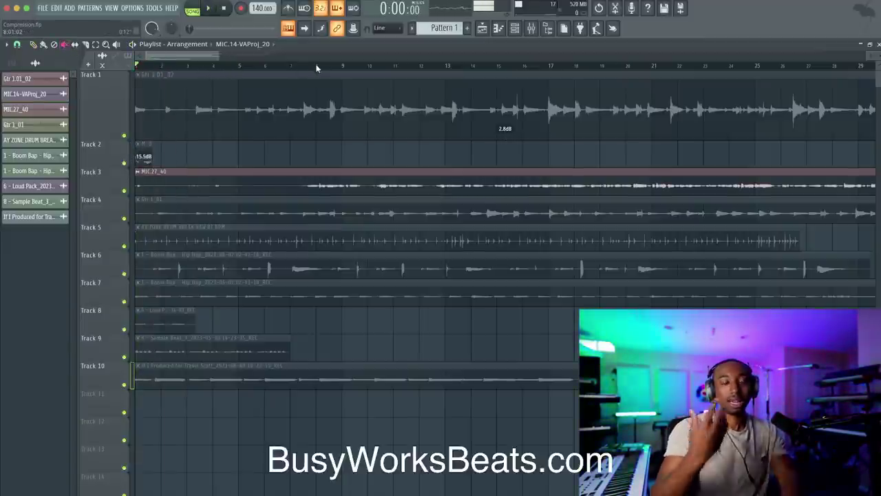
pyautogui.moveTo(316, 67); pyautogui.dragTo(497, 65)
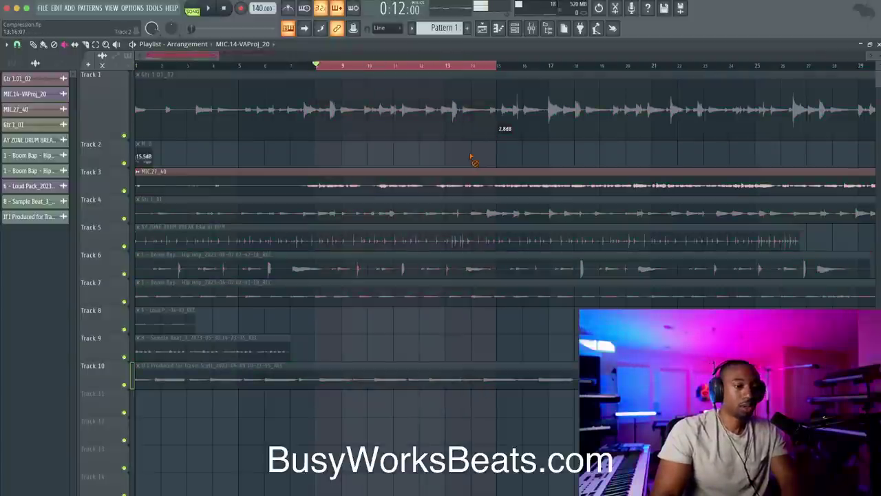
pyautogui.press('space')
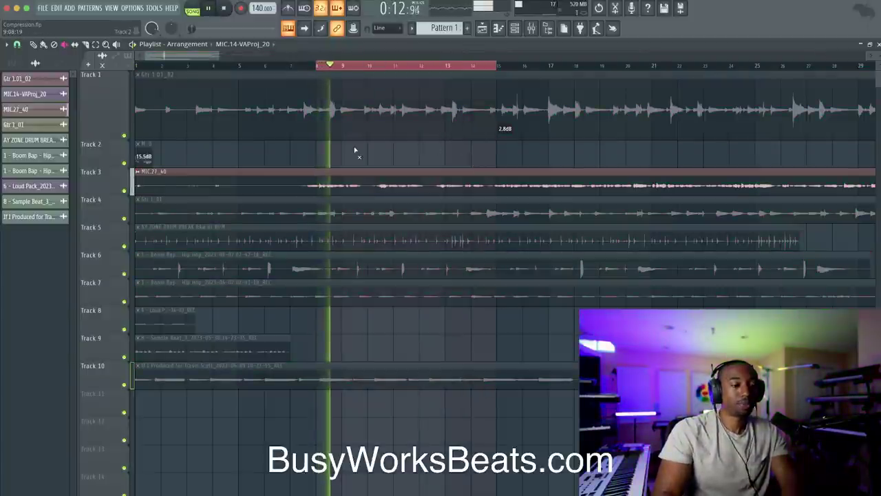
pyautogui.press('space')
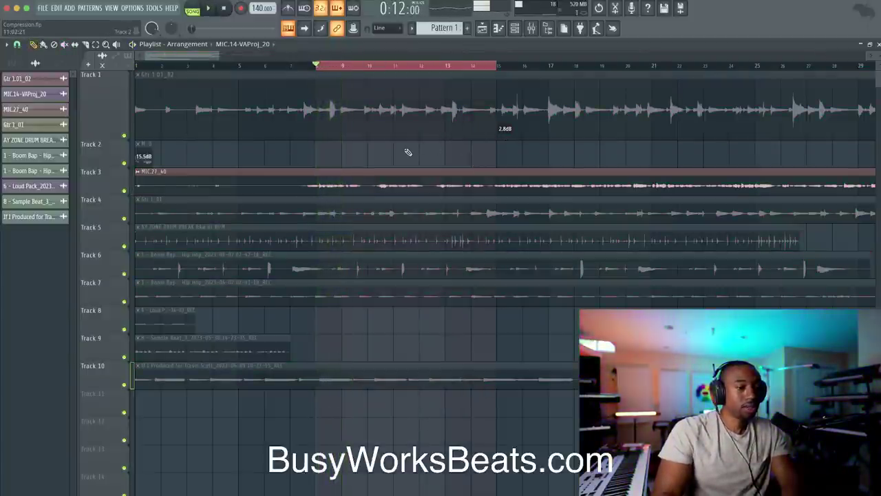
# Step: Audition MIC.27_40 over bars 18 to 25, and open and close its clip settings
pyautogui.hscroll(4, 407, 152)
pyautogui.moveTo(277, 67); pyautogui.dragTo(433, 72)
pyautogui.press('space')
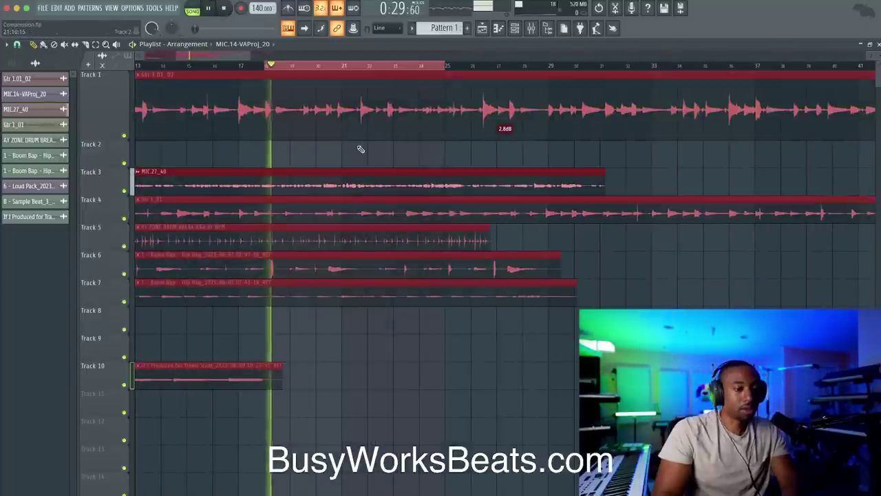
pyautogui.keyDown('ctrl'); pyautogui.click(357, 157); pyautogui.keyUp('ctrl')
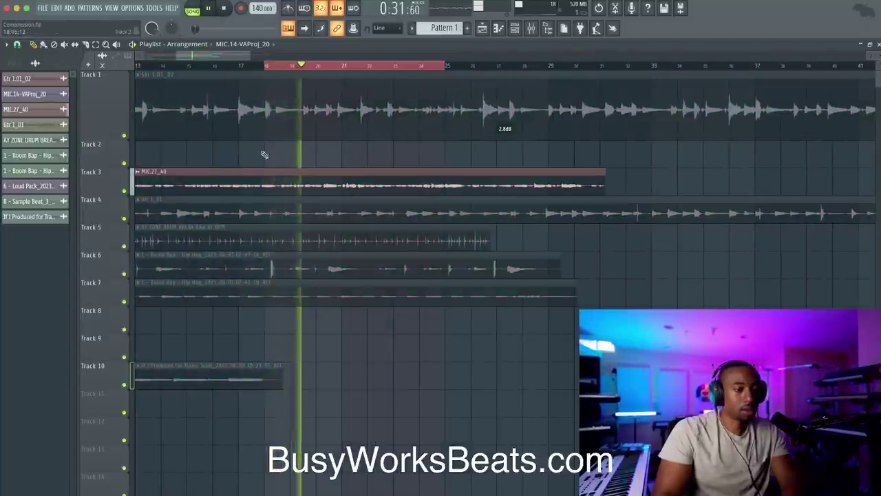
pyautogui.press('space')
pyautogui.doubleClick(196, 173)
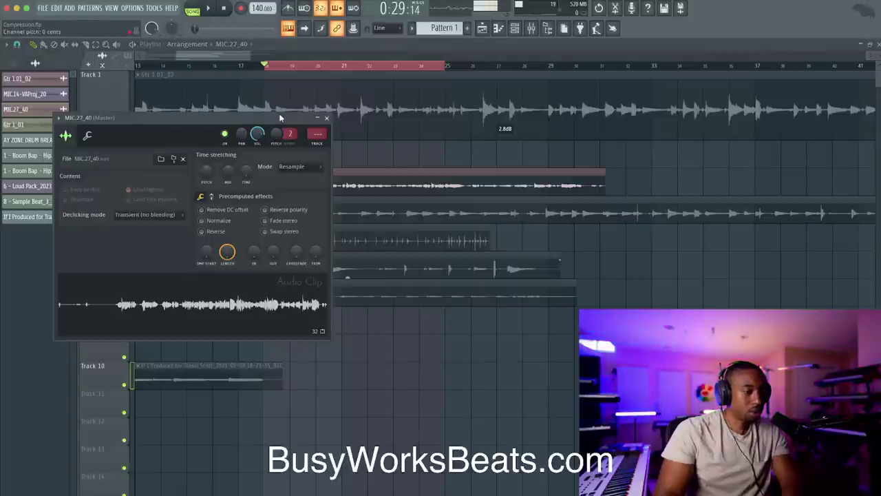
pyautogui.click(329, 119)
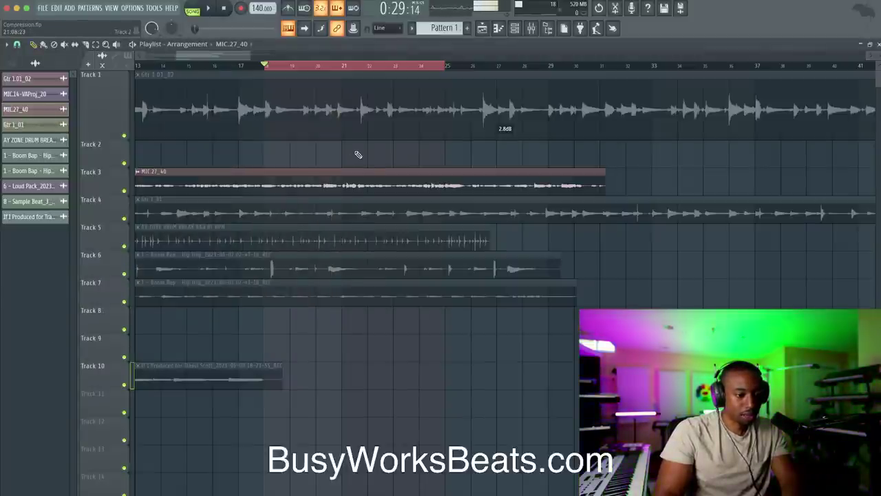
# Step: Undo the accidental resize of the MIC.27_40 clip, set the loop region to bars 21 to 26 and play it
pyautogui.scroll(-6, 355, 152)
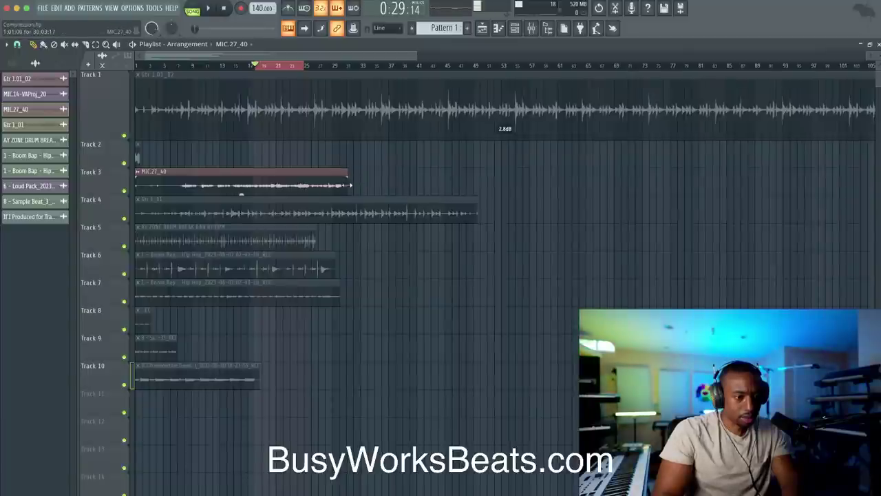
pyautogui.moveTo(371, 184); pyautogui.dragTo(347, 181)
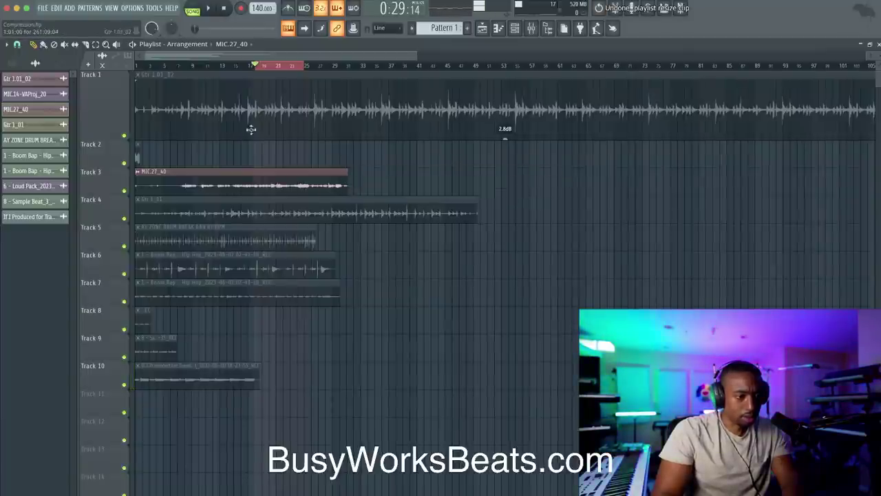
pyautogui.moveTo(275, 68); pyautogui.dragTo(314, 74)
pyautogui.press('space')
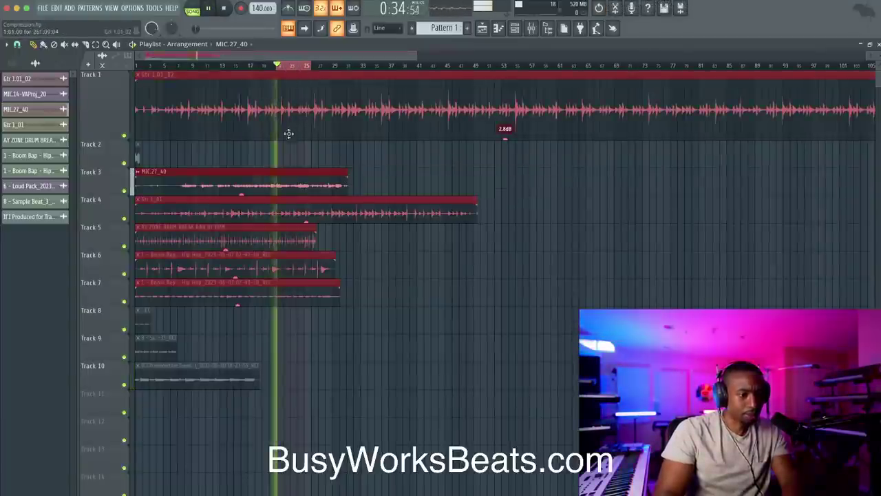
pyautogui.rightClick(283, 152)
pyautogui.scroll(1, 286, 156)
pyautogui.scroll(-3, 286, 154)
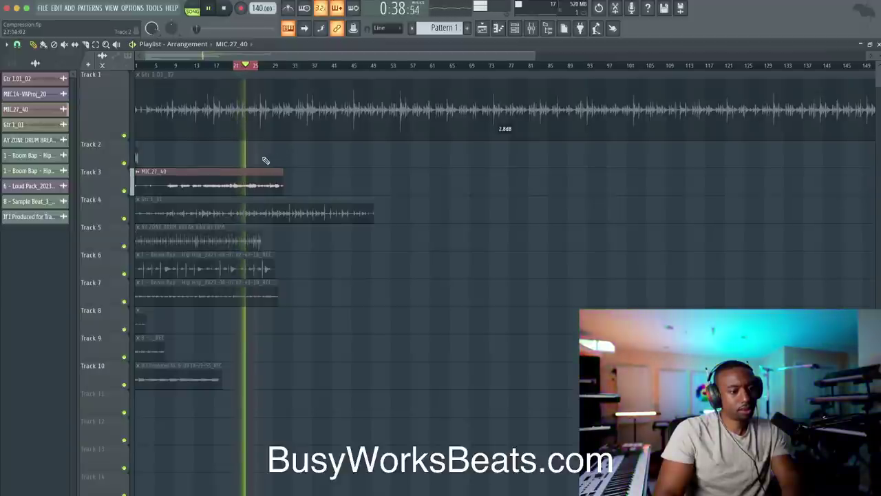
pyautogui.press('space')
pyautogui.scroll(3, 264, 161)
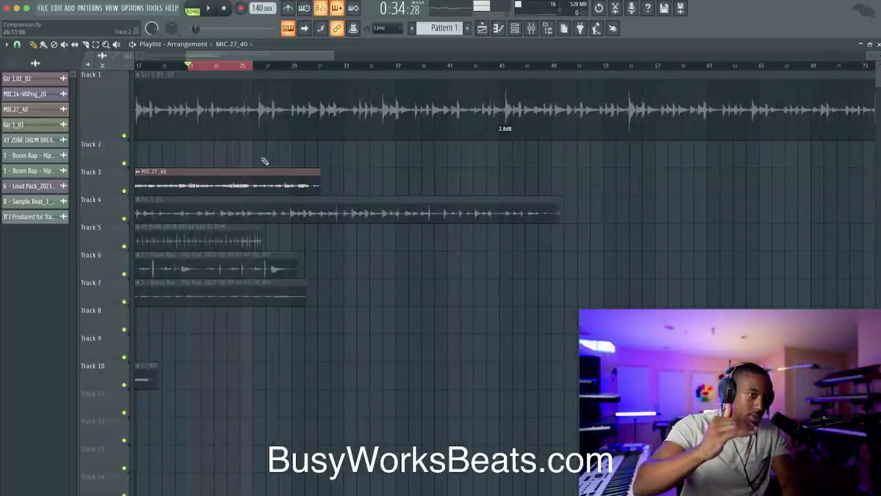
# Step: Route the MIC.27_40 clip to mixer track 1 and open FabFilter Pro-C 2 on the ANALOG OUT track
pyautogui.doubleClick(226, 170)
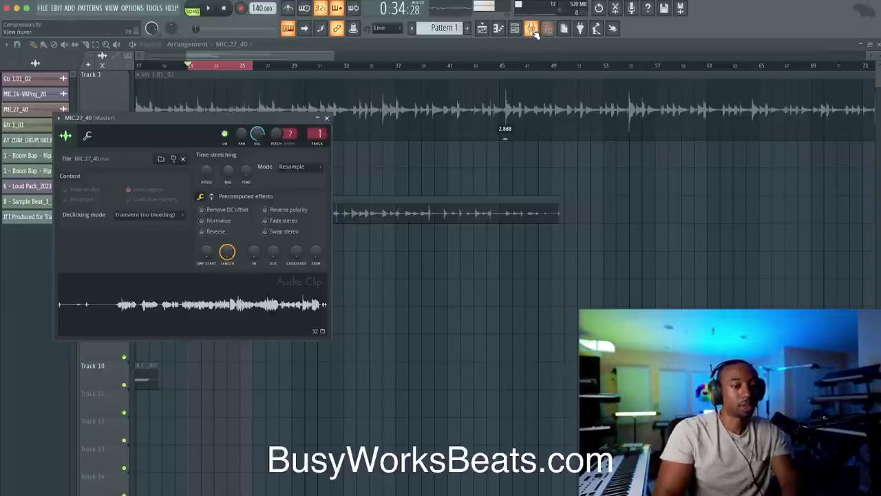
pyautogui.click(531, 28)
pyautogui.press('space')
pyautogui.click(572, 211)
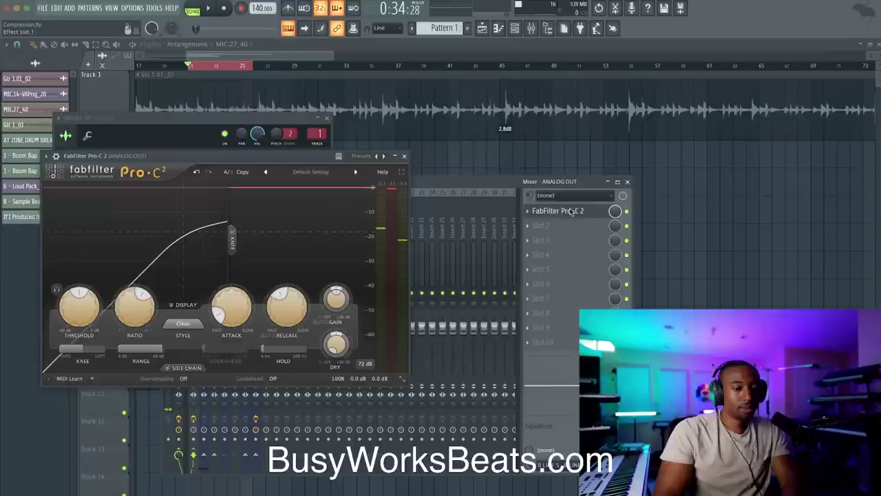
# Step: Load the Default Setting preset in Pro-C 2, close the clip settings, and play the loop with the compressor bypassed
pyautogui.click(298, 172)
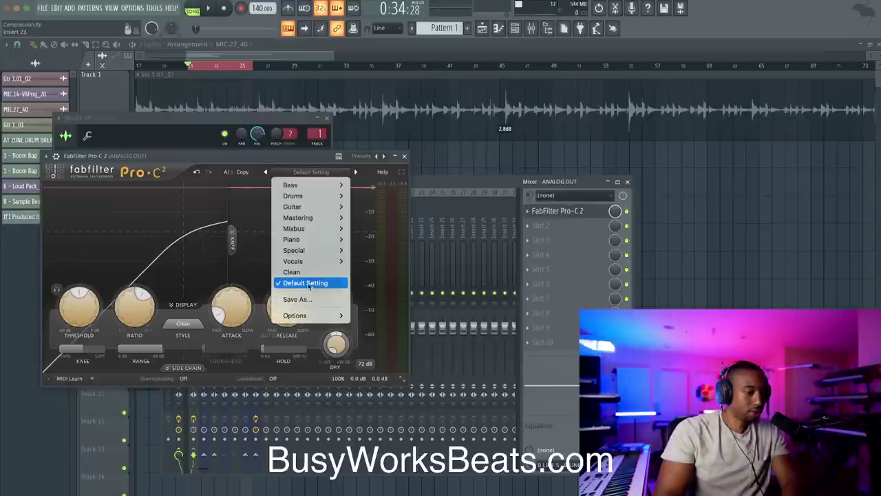
pyautogui.click(309, 282)
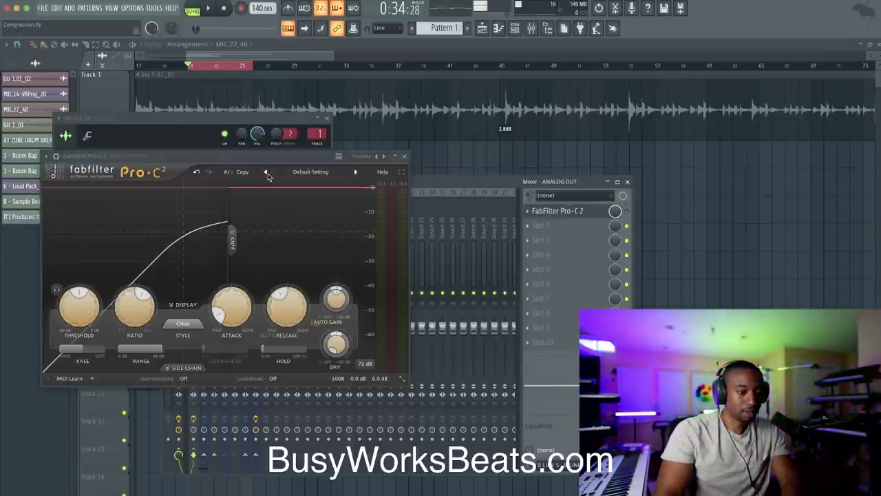
pyautogui.moveTo(269, 162); pyautogui.dragTo(570, 172)
pyautogui.click(327, 119)
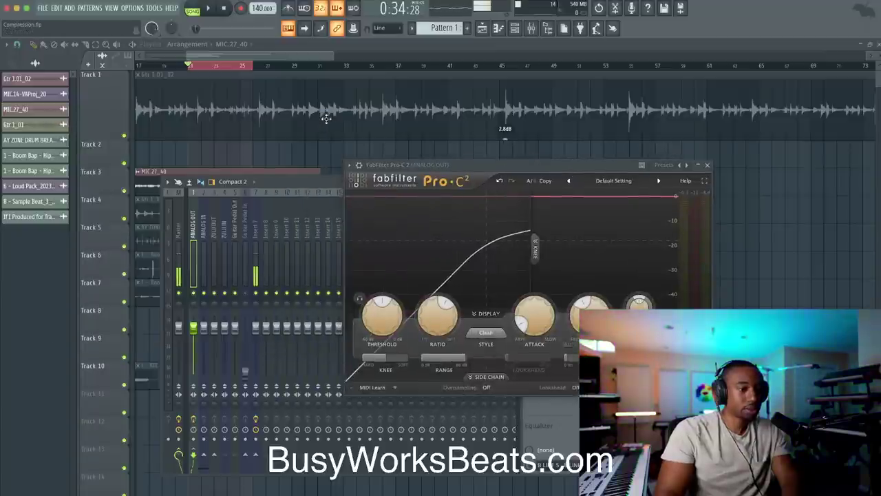
pyautogui.press('space')
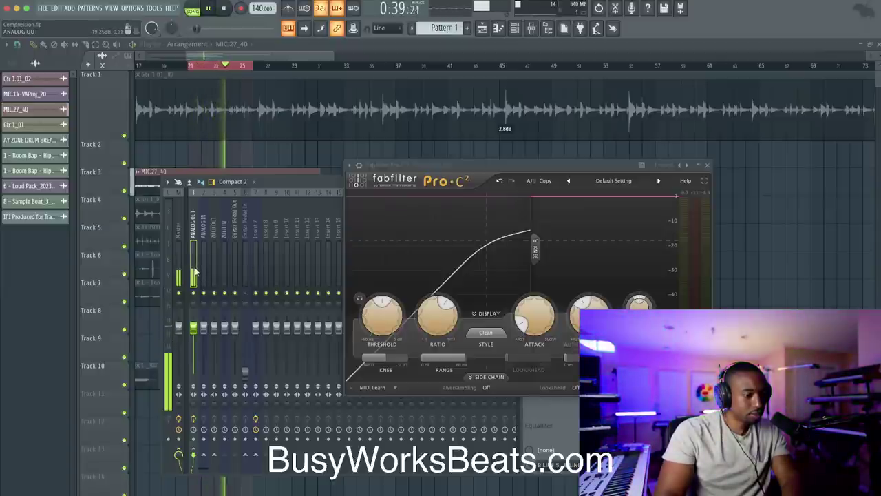
# Step: Move the mixer out of the way, raise the MIC.27_40 clip gain to 7.0 dB in the playlist and audition it
pyautogui.moveTo(265, 183); pyautogui.dragTo(239, 250)
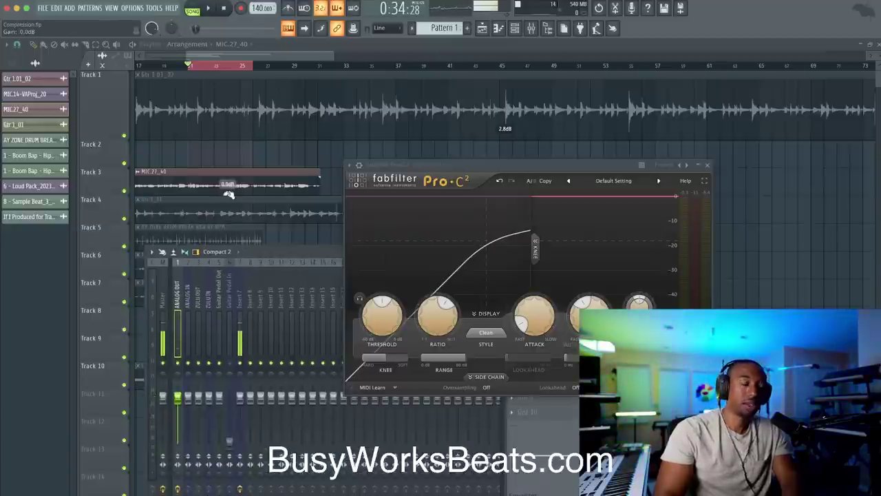
pyautogui.press('F9')
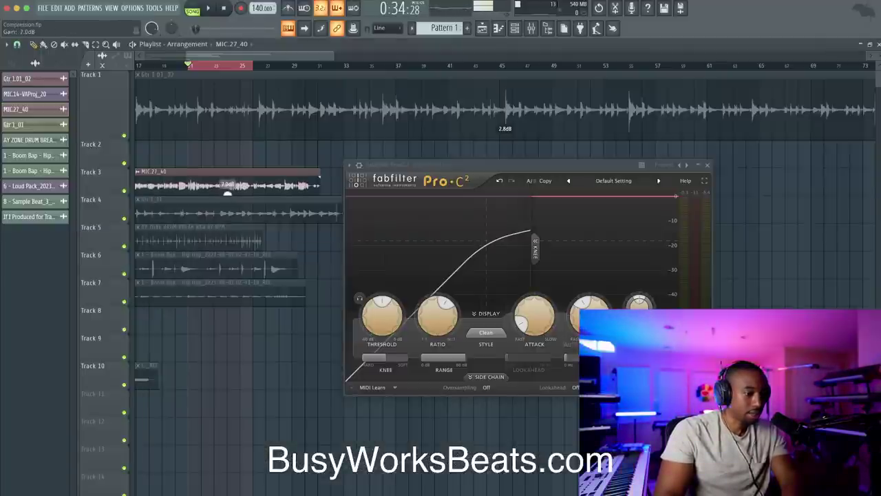
pyautogui.press('space')
pyautogui.press('space')
# Step: Bring back the mixer beside the Pro-C 2 window and play the louder clip with the compressor enabled
pyautogui.click(533, 30)
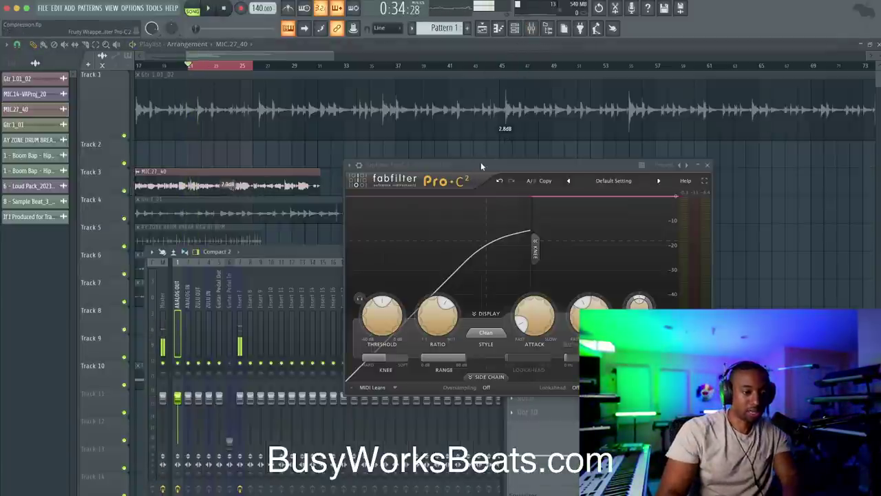
pyautogui.moveTo(480, 166); pyautogui.dragTo(238, 135)
pyautogui.press('space')
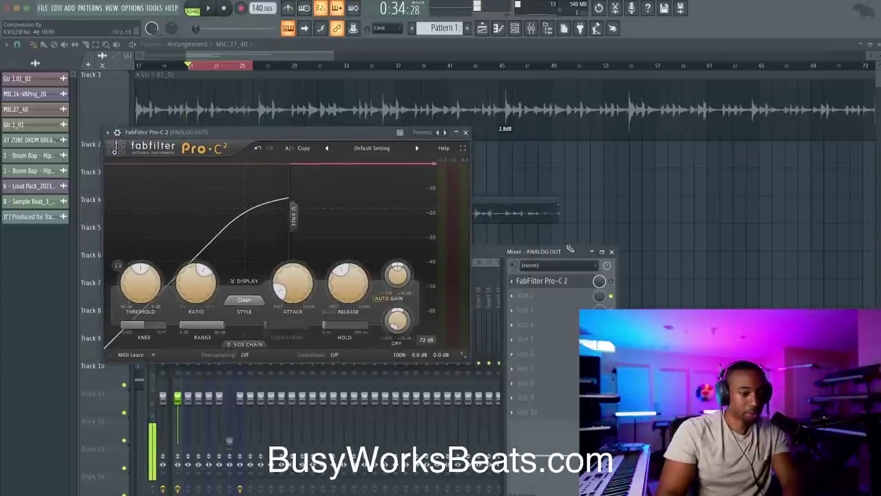
pyautogui.press('space')
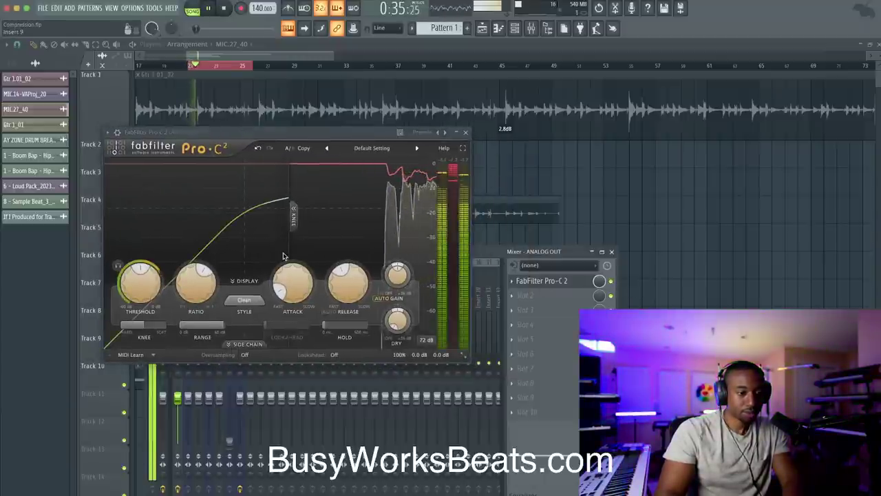
# Step: Compare Auto Gain on and off in Pro-C 2 during playback, leaving it off
pyautogui.moveTo(293, 292)
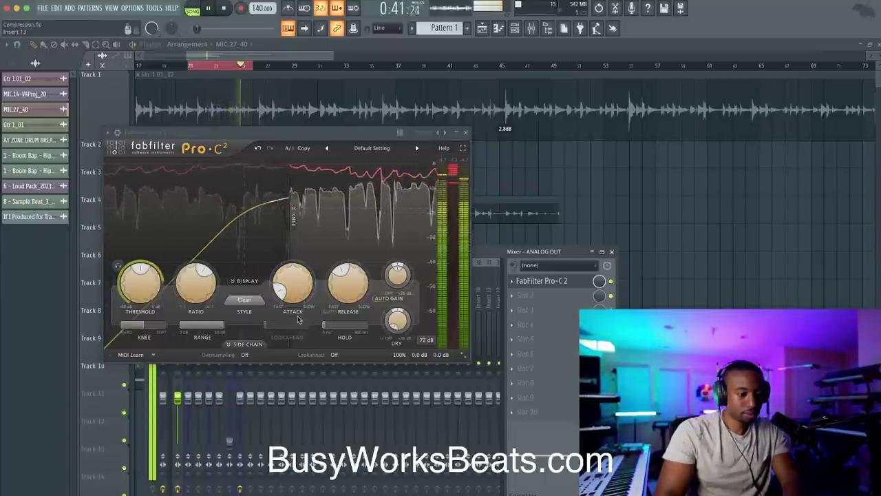
pyautogui.click(387, 299)
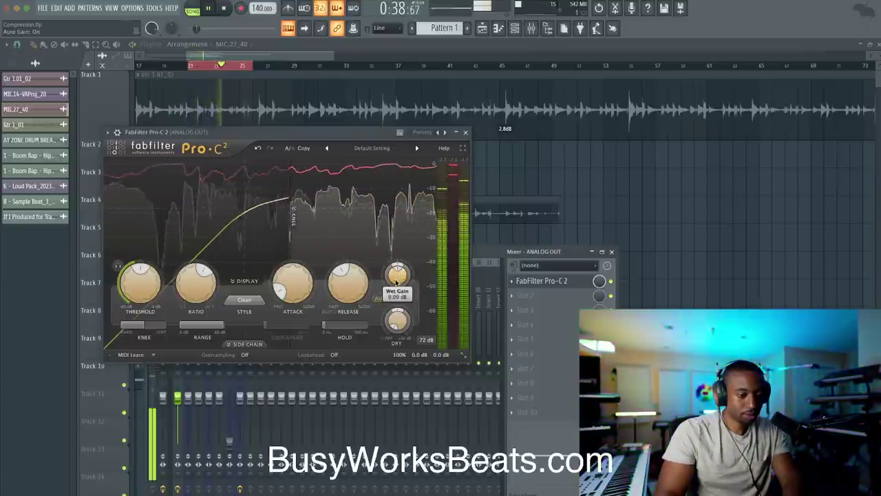
pyautogui.click(386, 298)
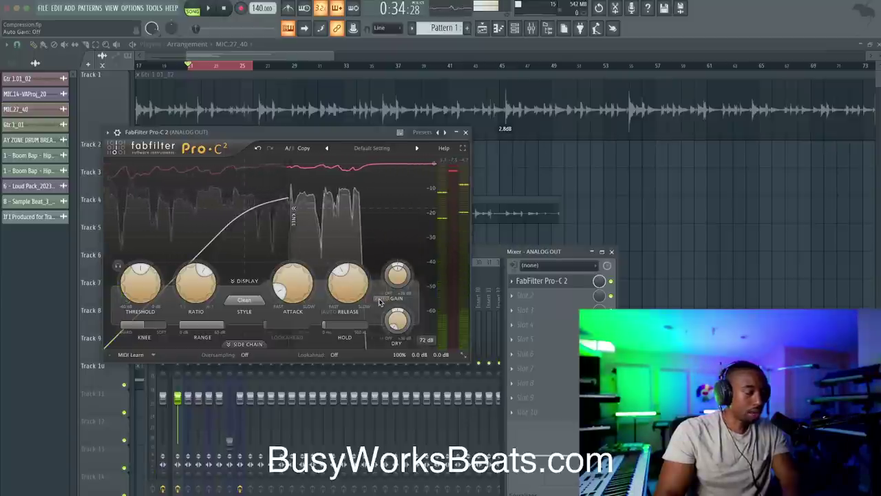
pyautogui.moveTo(397, 278)
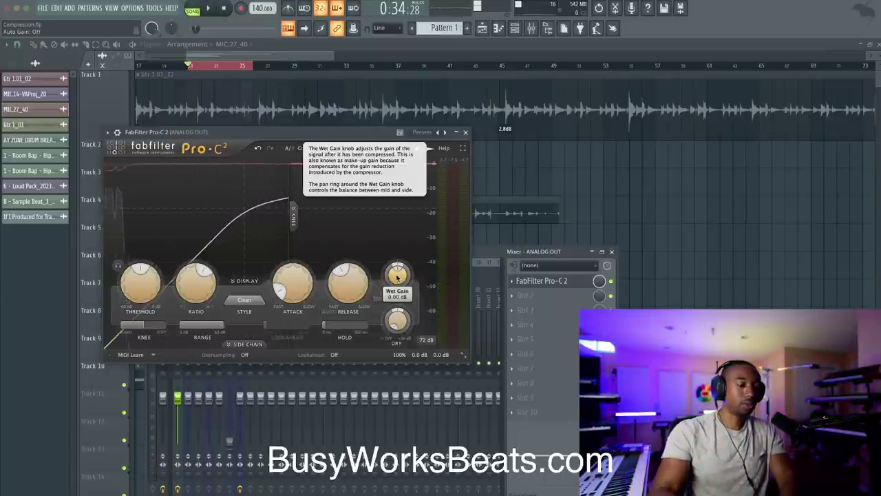
# Step: Load Edison in slot 2 of the ANALOG OUT track and record a take of the loop with Pro-C 2 bypassed
pyautogui.click(542, 297)
pyautogui.moveTo(537, 296)
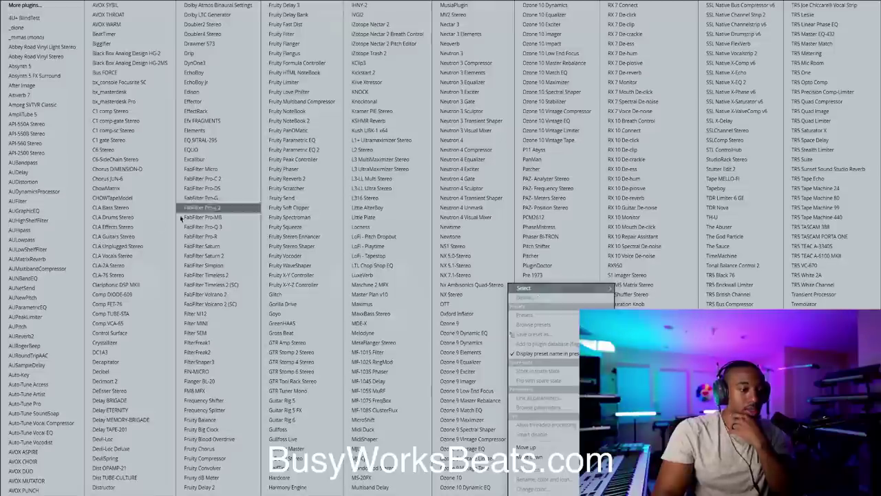
pyautogui.click(218, 91)
pyautogui.moveTo(314, 133); pyautogui.dragTo(358, 230)
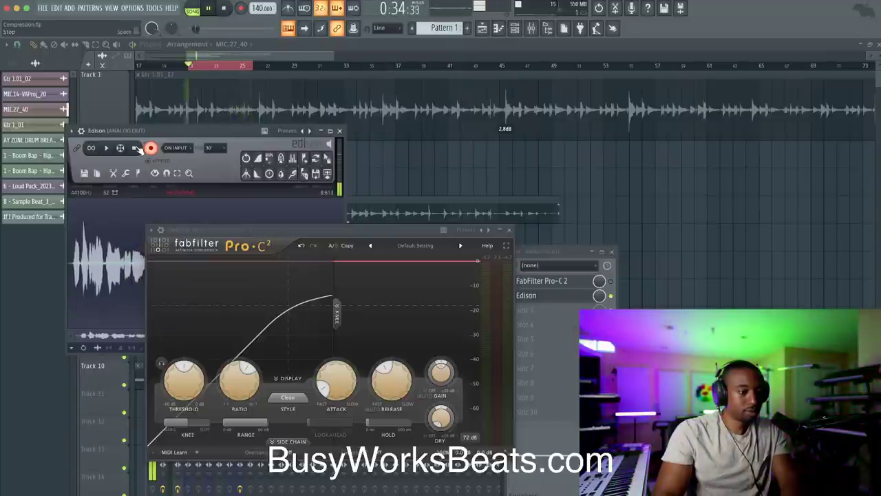
pyautogui.click(135, 148)
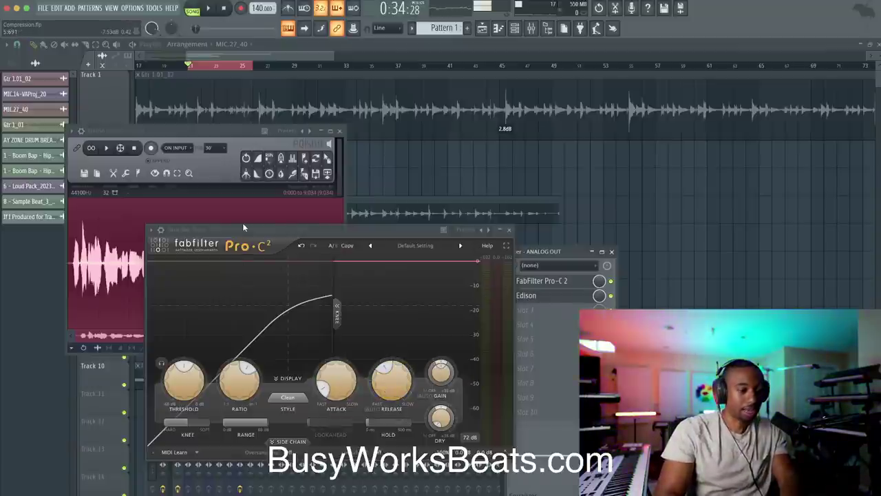
# Step: Record a second take of the loop into Edison with Pro-C 2 enabled and Auto Gain off
pyautogui.click(152, 148)
pyautogui.press('space')
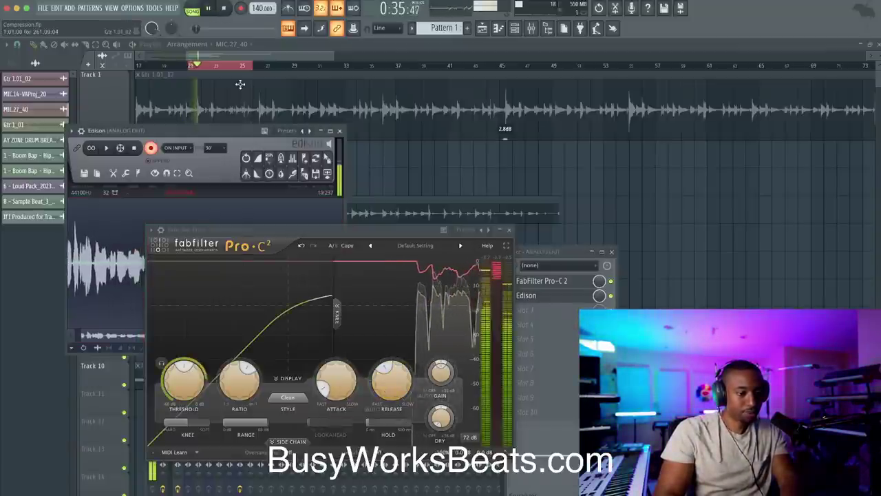
pyautogui.moveTo(260, 229); pyautogui.dragTo(480, 172)
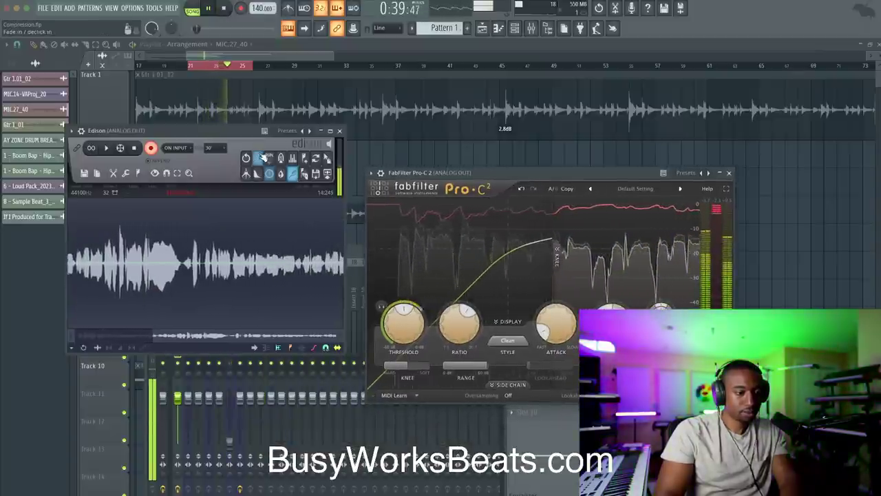
pyautogui.click(225, 9)
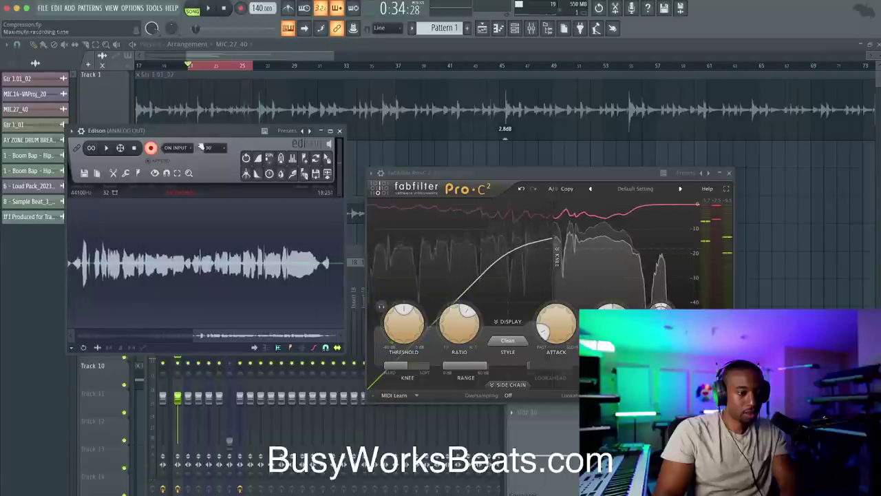
pyautogui.click(151, 147)
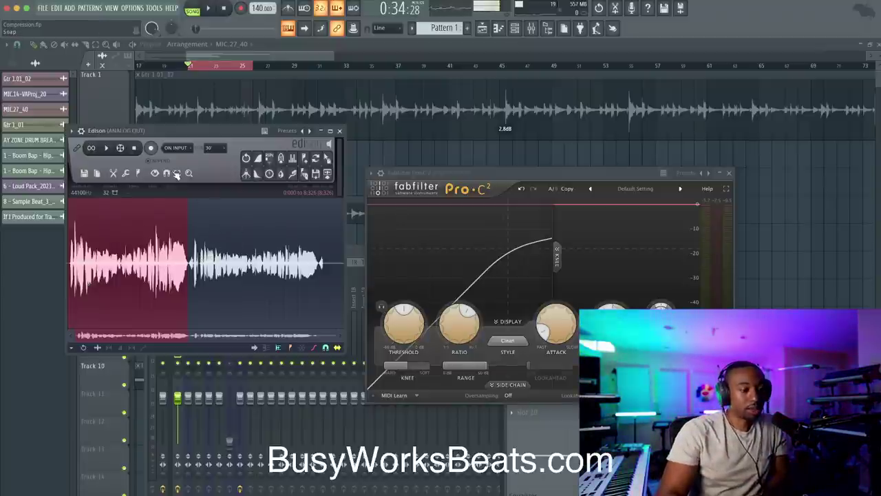
# Step: Record another pass of the loop into Edison while raising Pro-C 2's Wet Gain to +4.28 dB
pyautogui.moveTo(495, 177); pyautogui.dragTo(260, 282)
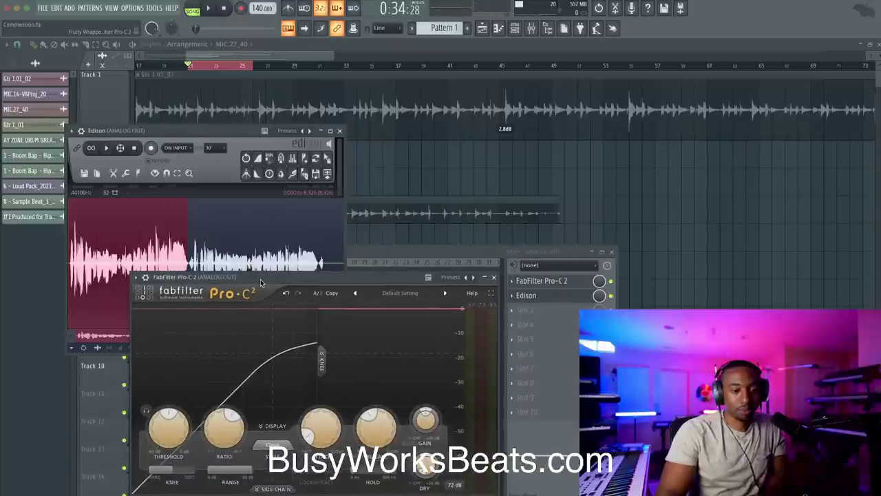
pyautogui.moveTo(363, 284); pyautogui.dragTo(584, 81)
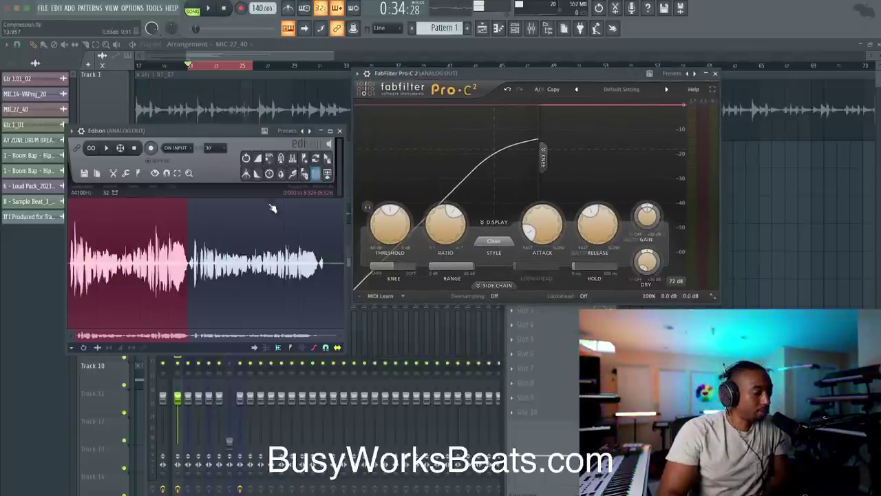
pyautogui.click(152, 148)
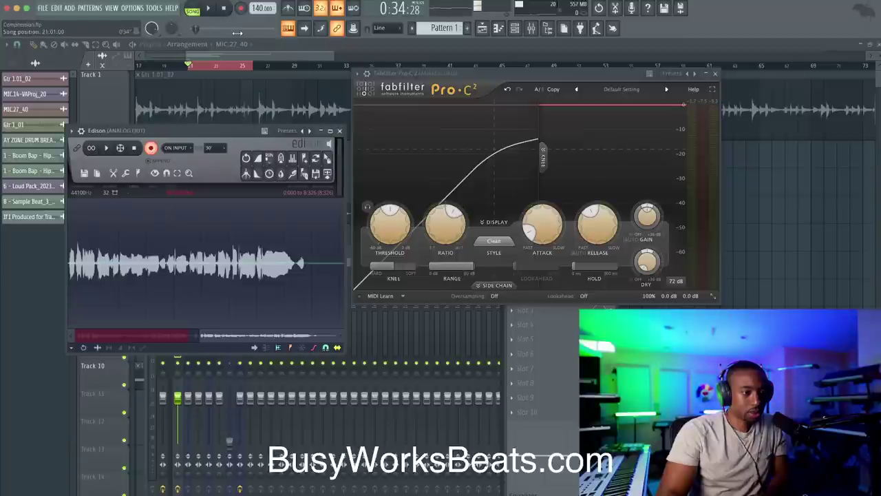
pyautogui.press('space')
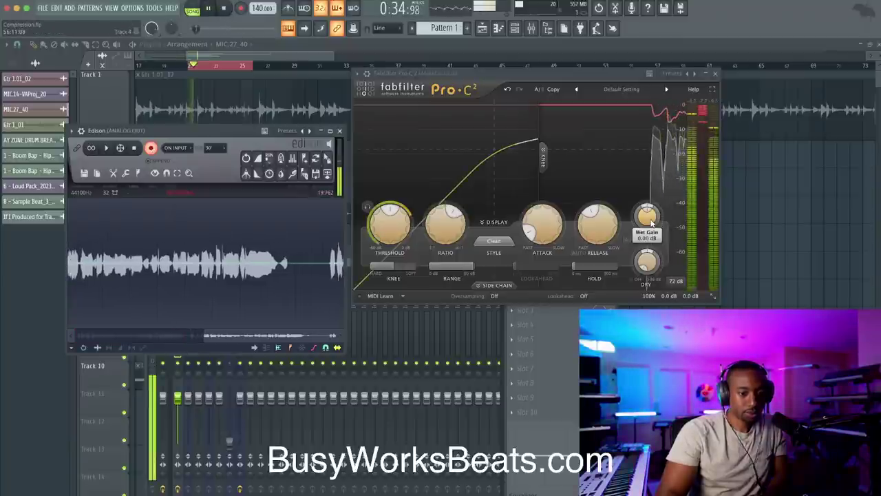
pyautogui.moveTo(648, 216); pyautogui.dragTo(649, 172)
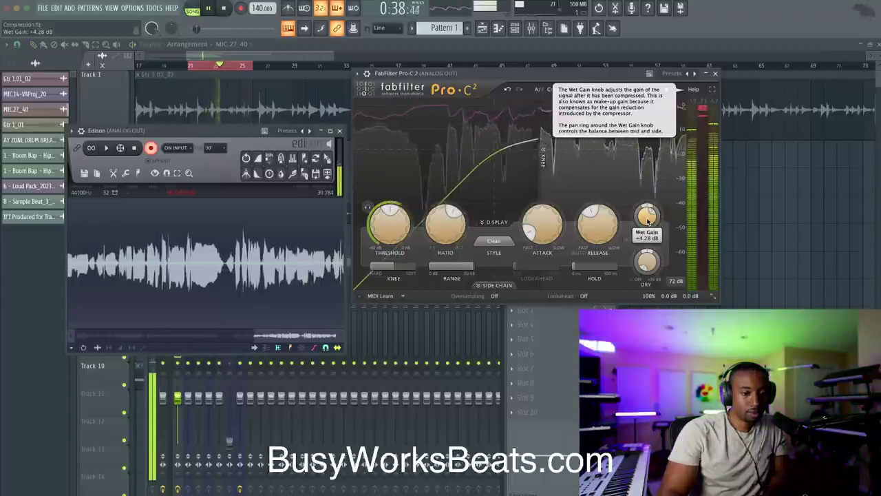
pyautogui.click(152, 149)
pyautogui.click(223, 8)
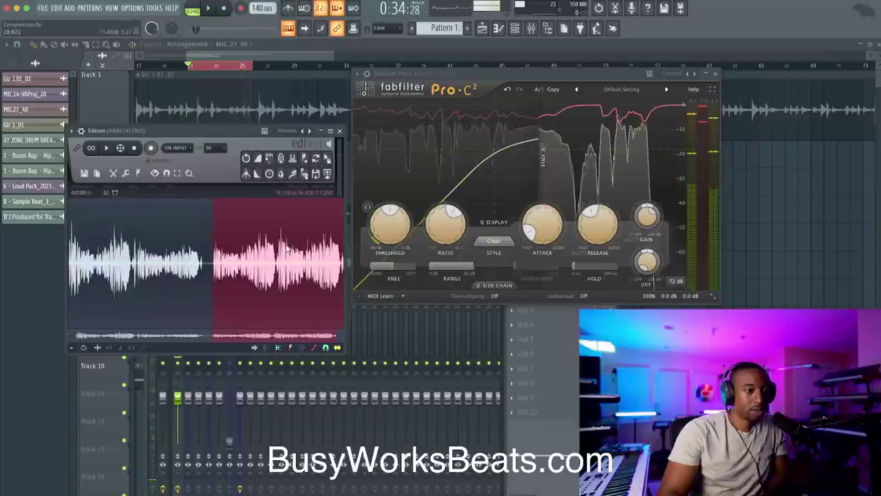
# Step: Highlight the uncompressed, compressed and gain-boosted takes in Edison in turn to compare their waveforms
pyautogui.click(163, 274)
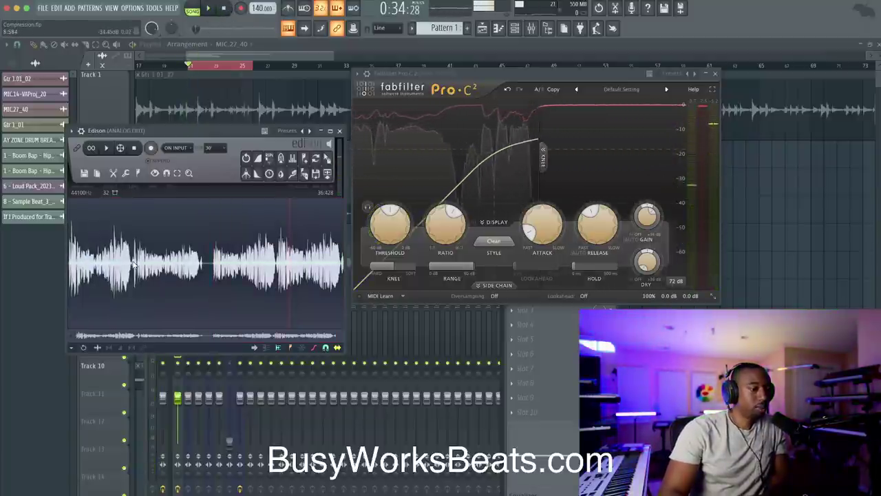
pyautogui.moveTo(132, 270); pyautogui.dragTo(72, 268)
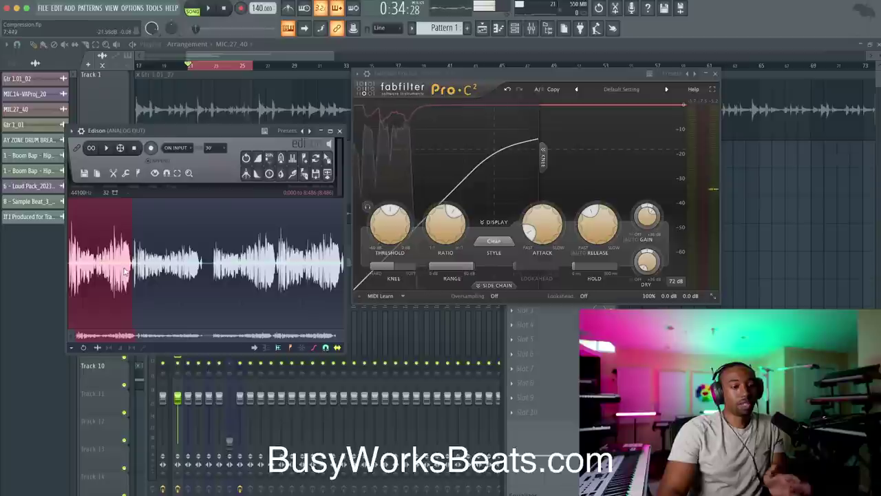
pyautogui.moveTo(130, 272); pyautogui.dragTo(128, 271)
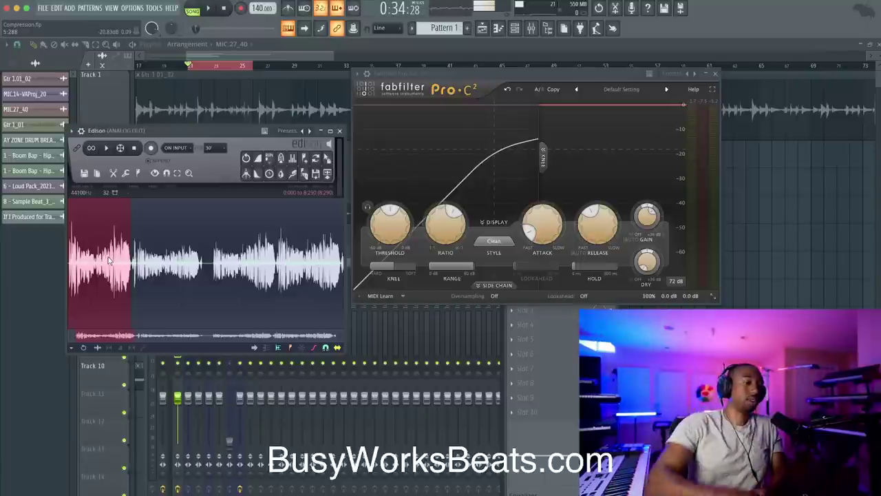
pyautogui.moveTo(133, 262); pyautogui.dragTo(203, 263)
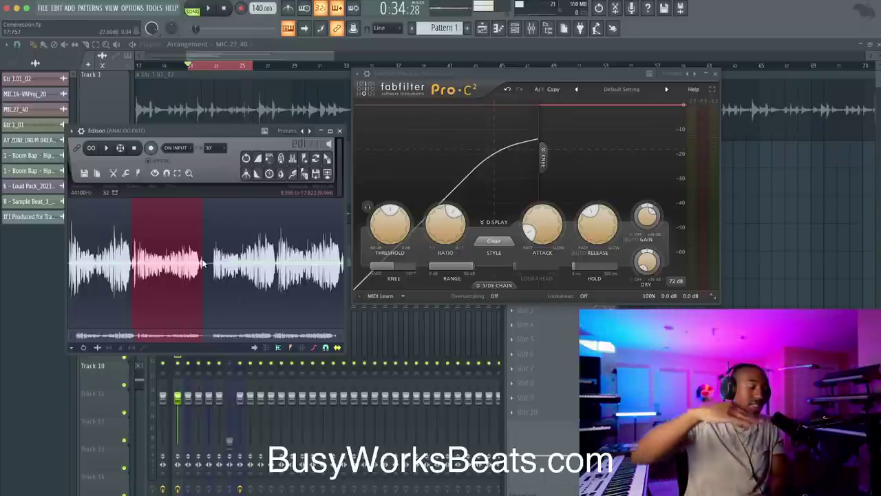
pyautogui.moveTo(203, 264)
pyautogui.mouseDown()
pyautogui.moveTo(222, 266)
pyautogui.moveTo(213, 267)
pyautogui.mouseUp()
pyautogui.click(230, 261)
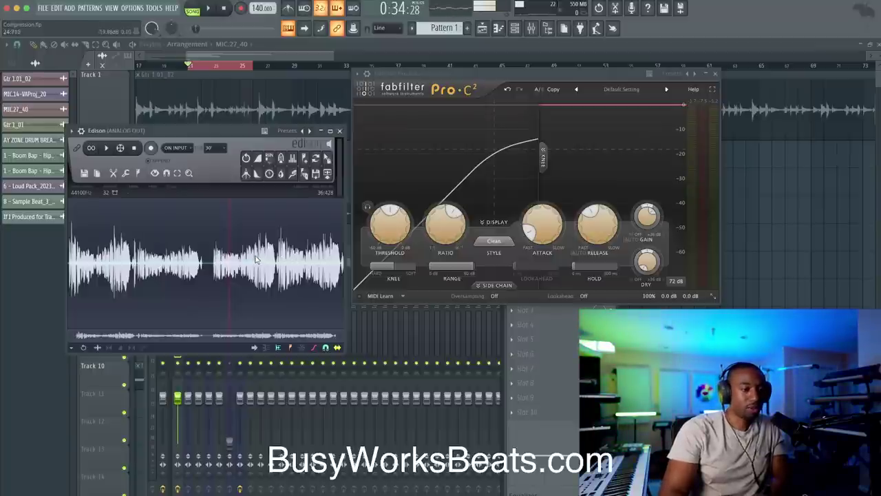
pyautogui.moveTo(256, 261); pyautogui.dragTo(365, 269)
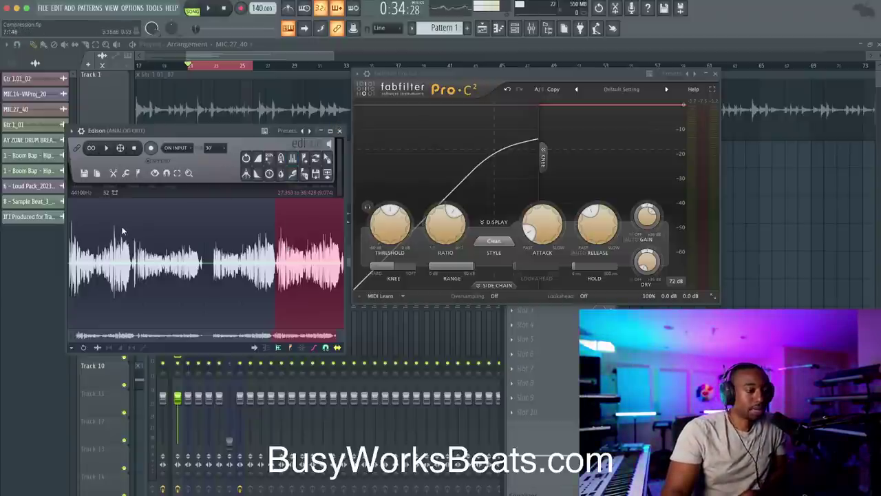
# Step: Select the uncompressed first take in Edison and play it
pyautogui.moveTo(122, 231); pyautogui.dragTo(130, 252)
pyautogui.click(105, 256)
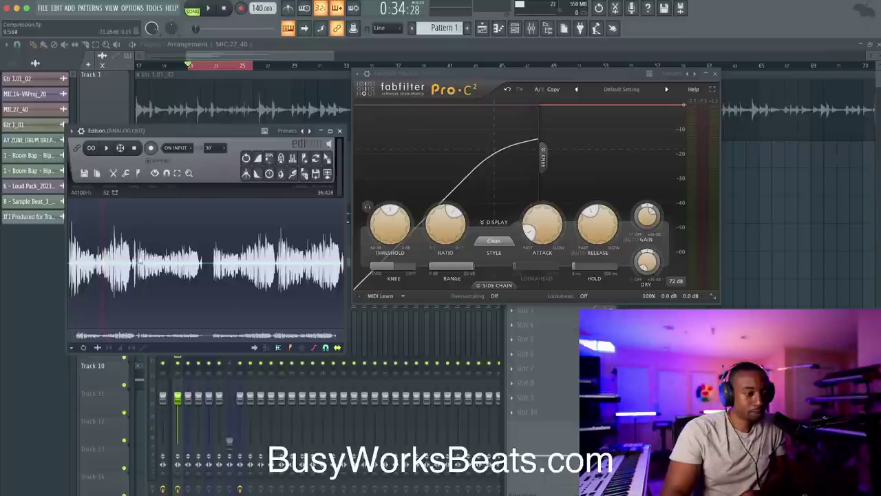
pyautogui.moveTo(132, 264); pyautogui.dragTo(9, 262)
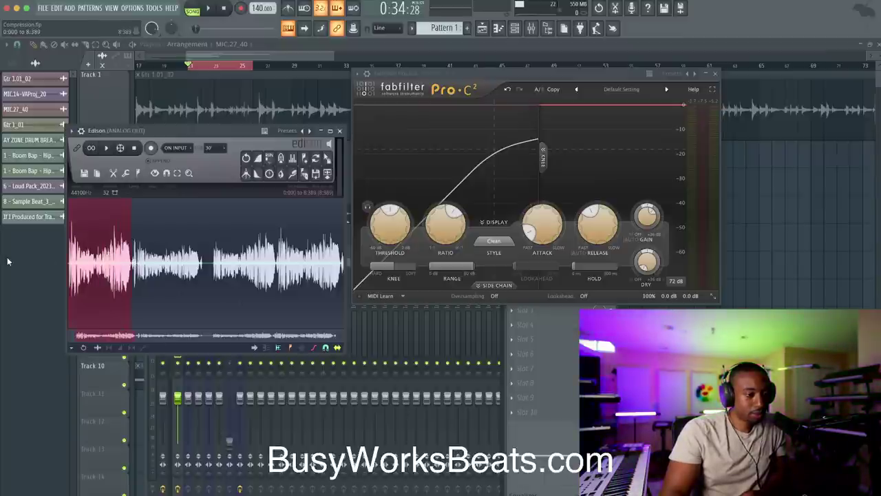
pyautogui.click(108, 148)
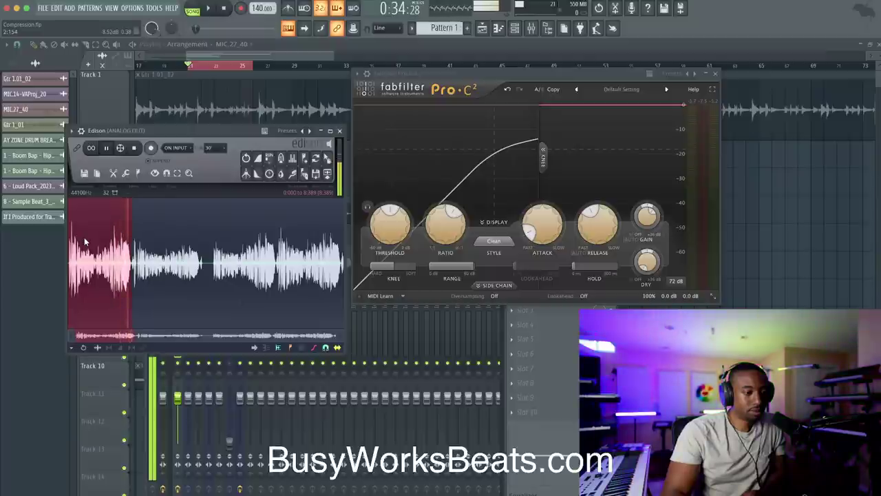
# Step: Play the compressed second take and the gain-boosted last take in Edison
pyautogui.moveTo(132, 246); pyautogui.dragTo(203, 252)
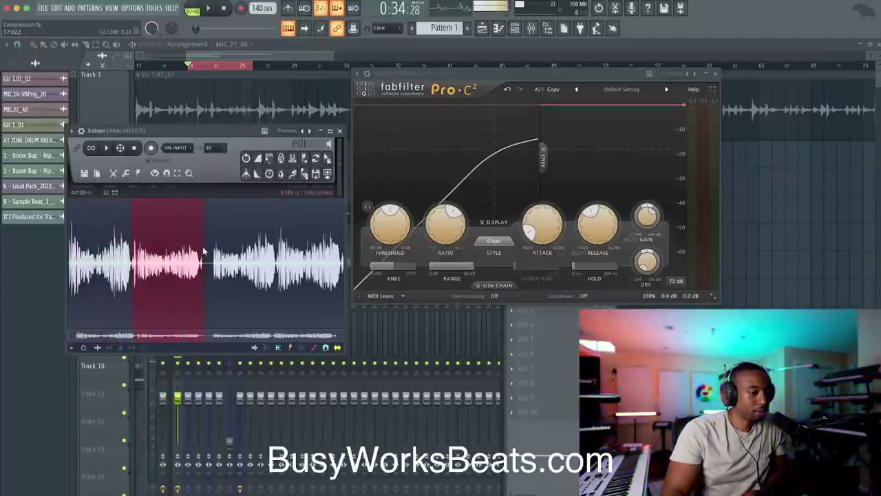
pyautogui.press('space')
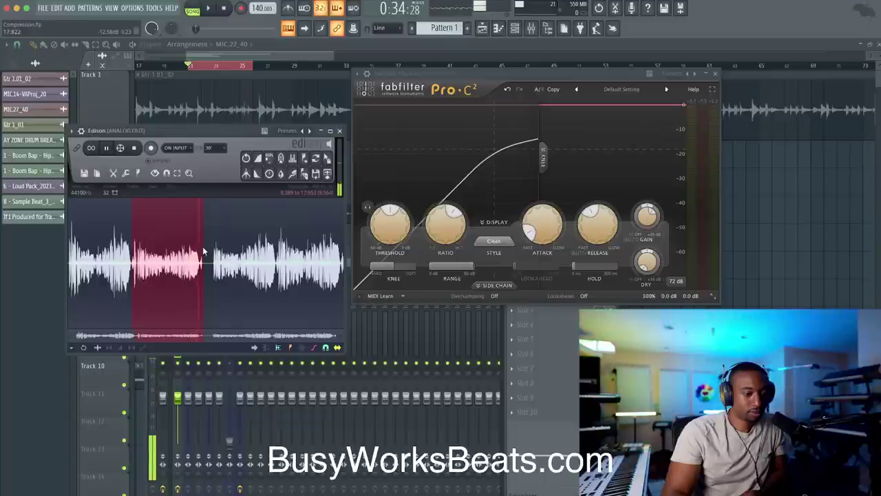
pyautogui.click(275, 263)
pyautogui.moveTo(275, 264); pyautogui.dragTo(348, 266)
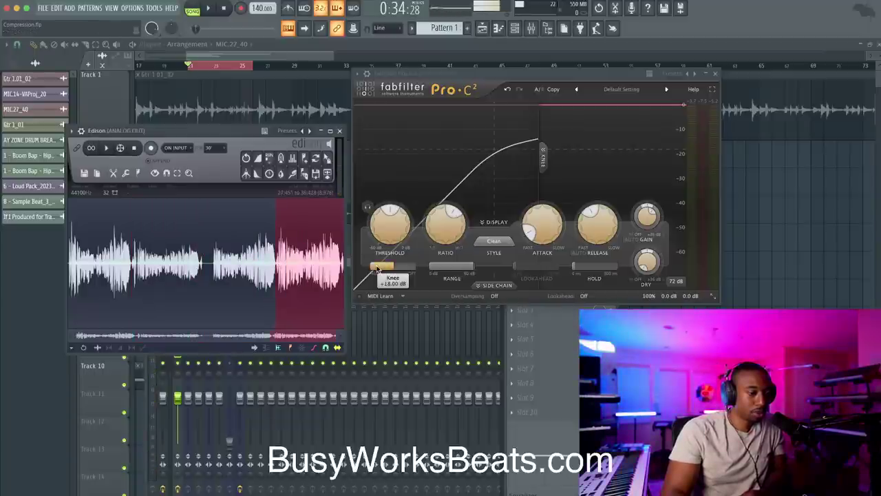
pyautogui.press('space')
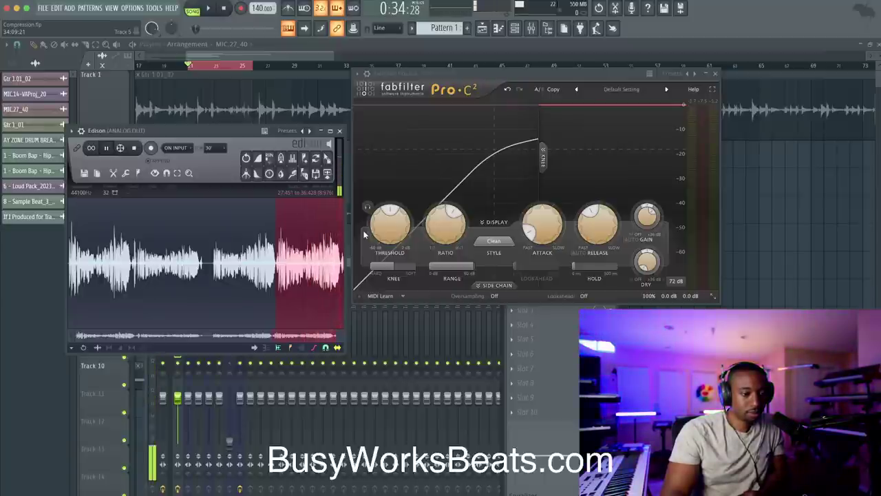
# Step: Replay the uncompressed first take in Edison, and select the gain-boosted last take for comparison
pyautogui.click(132, 263)
pyautogui.moveTo(131, 265); pyautogui.dragTo(29, 263)
pyautogui.click(106, 147)
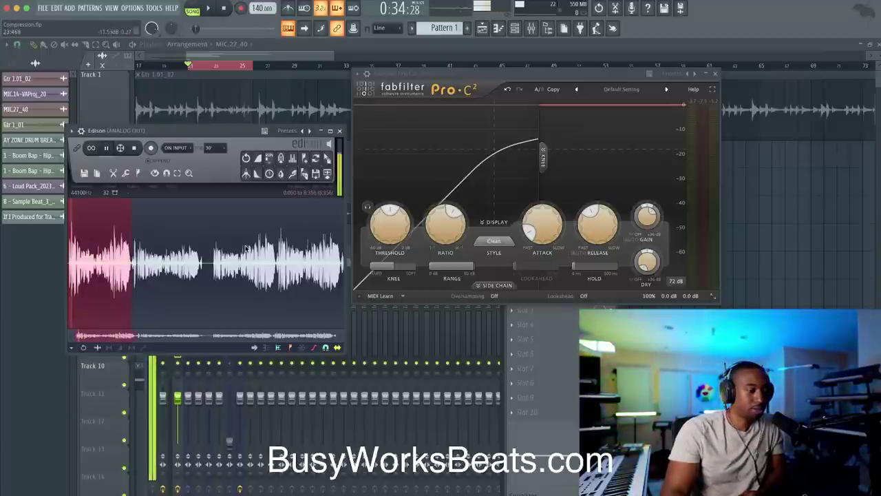
pyautogui.click(278, 263)
pyautogui.moveTo(277, 264); pyautogui.dragTo(341, 265)
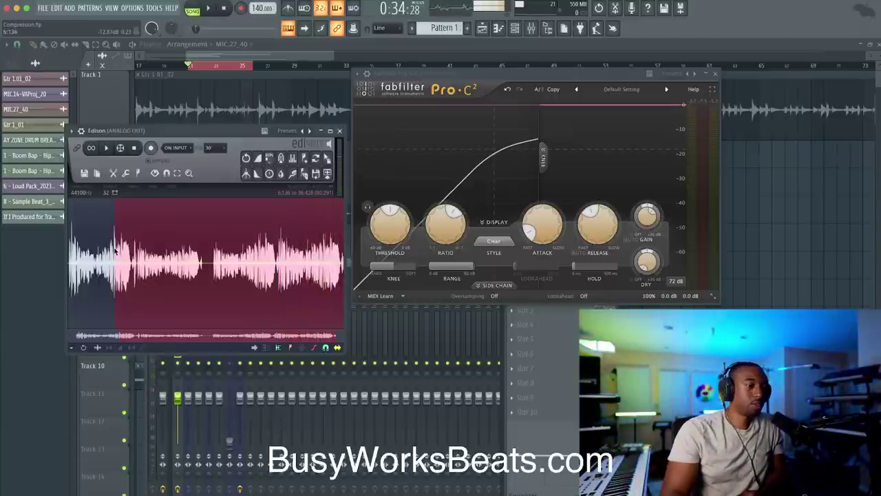
# Step: Highlight the first take again, and play the gain-boosted last take in Edison
pyautogui.moveTo(132, 254); pyautogui.dragTo(106, 257)
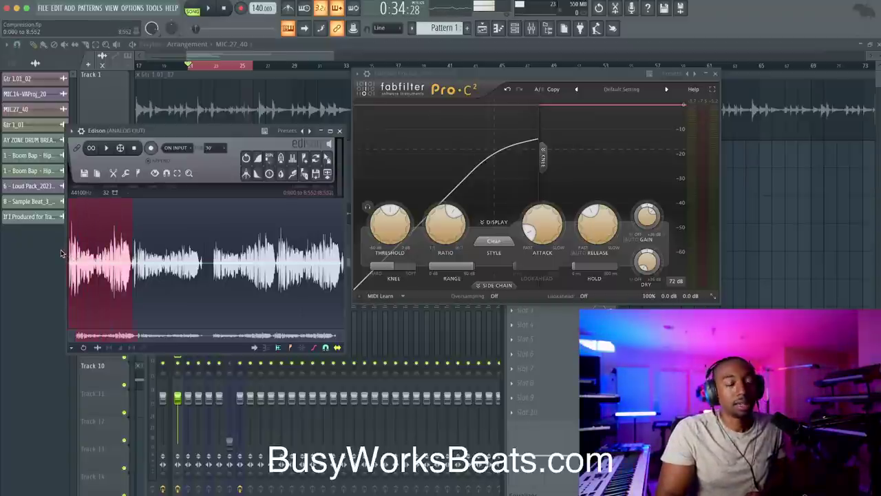
pyautogui.click(298, 255)
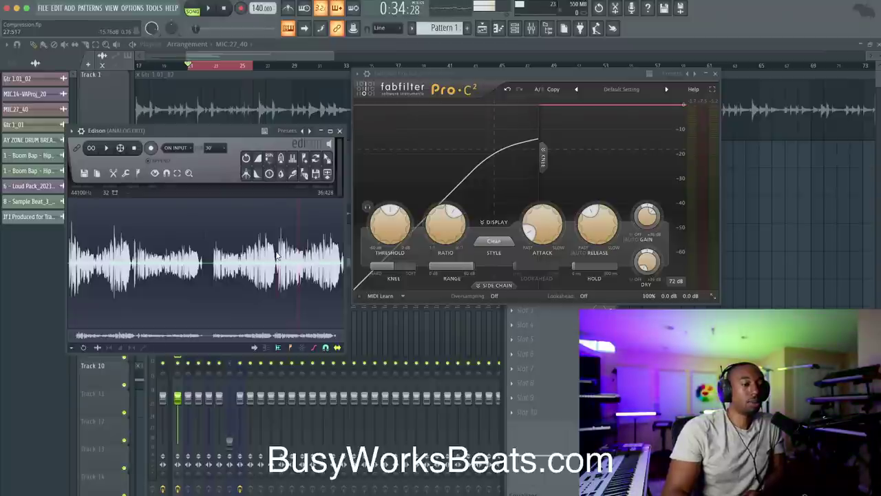
pyautogui.moveTo(277, 255); pyautogui.dragTo(343, 265)
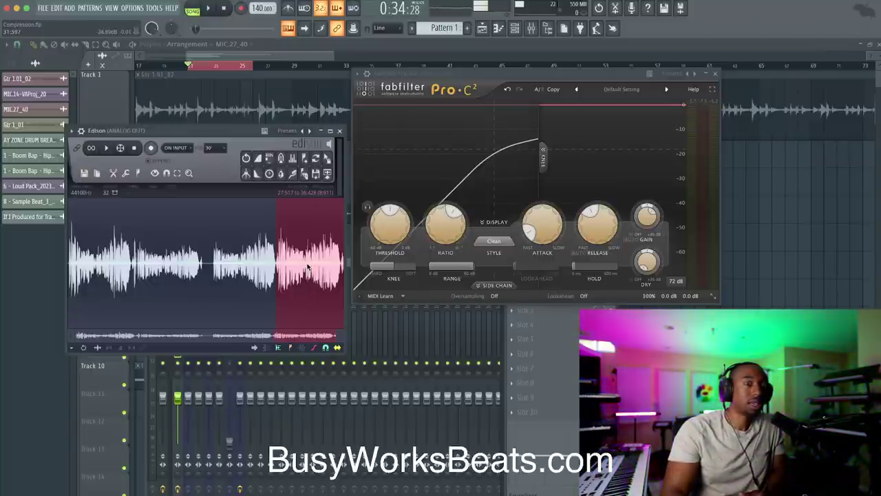
pyautogui.press('space')
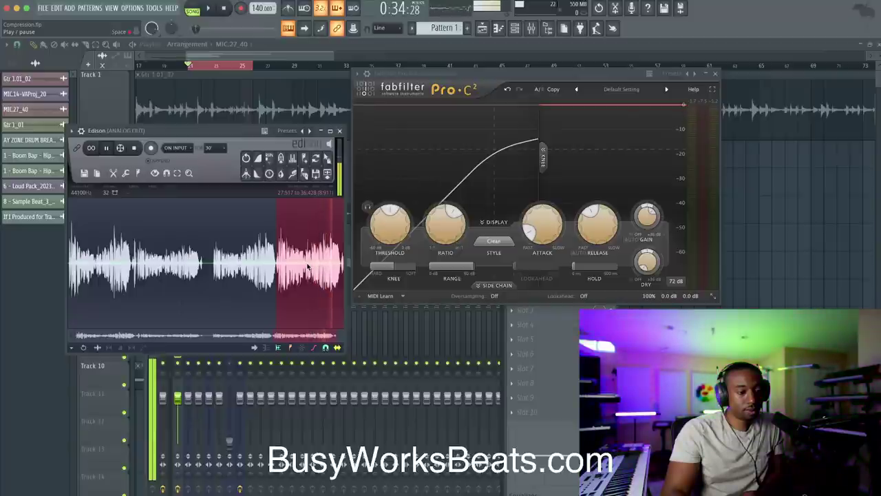
# Step: Close Edison and Pro-C 2, and unmute the Gtr 1_01 clip with MIC.27_40 muted in the Playlist
pyautogui.click(340, 130)
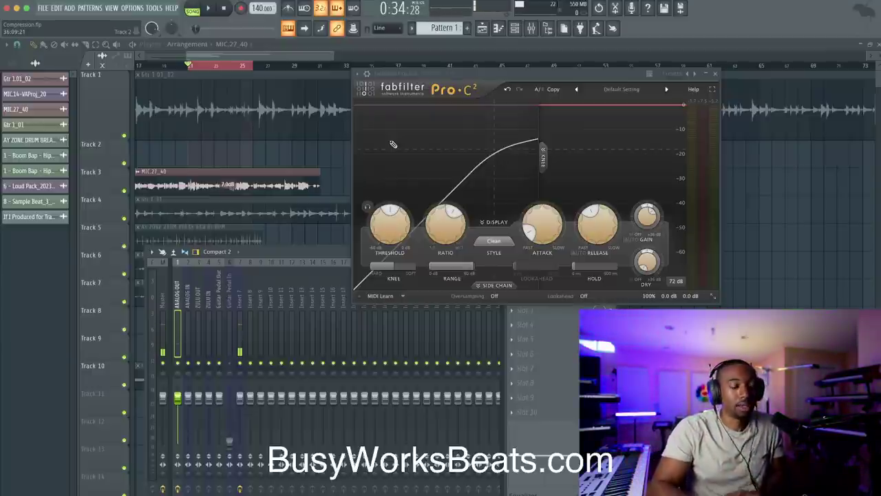
pyautogui.click(712, 72)
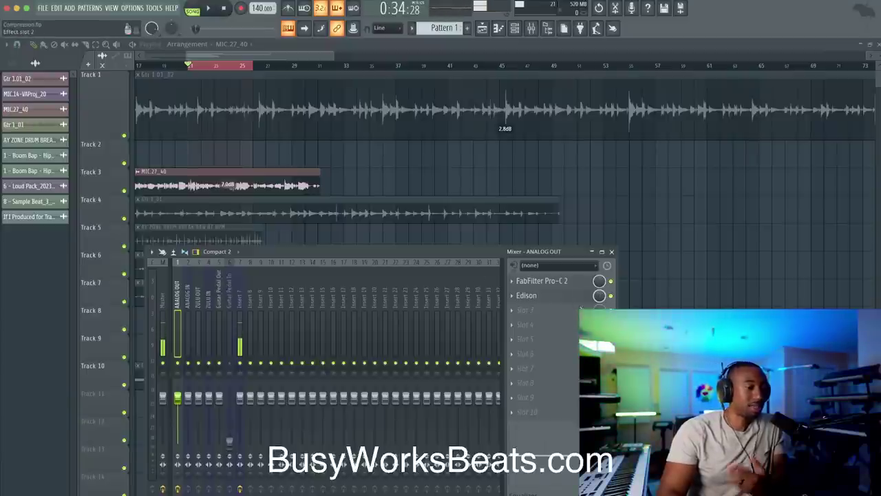
pyautogui.rightClick(395, 183)
pyautogui.hscroll(-5, 195, 197)
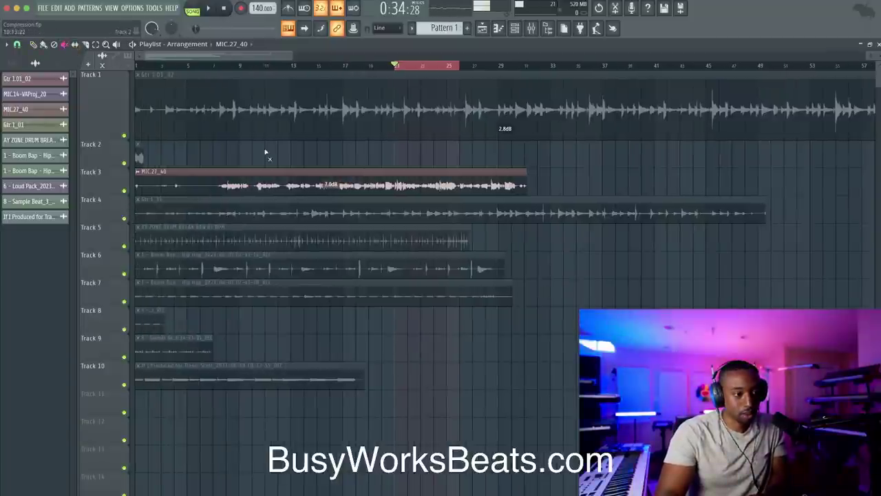
pyautogui.click(255, 214)
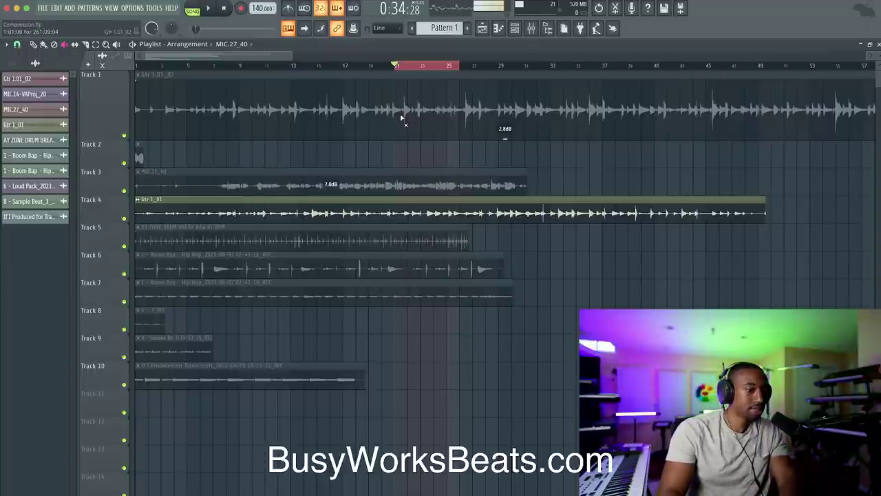
# Step: Play the guitar loop and route the Gtr 1_01 audio clip to mixer track 8
pyautogui.press('space')
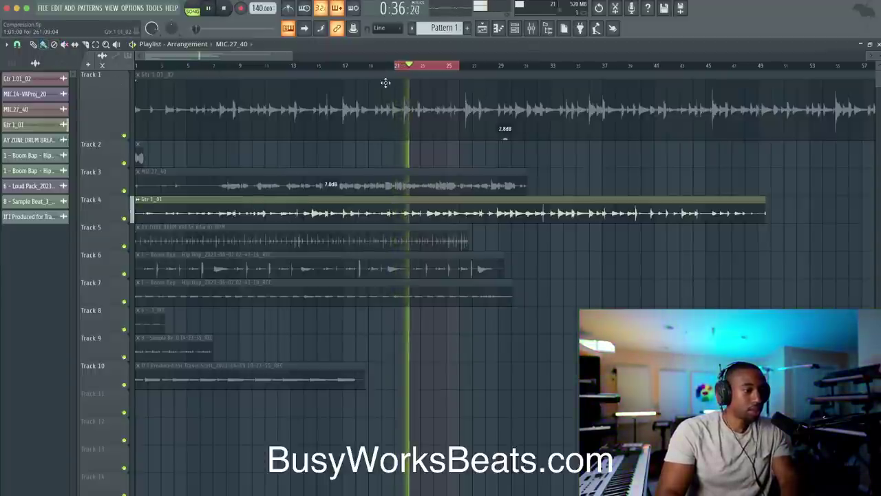
pyautogui.press('F9')
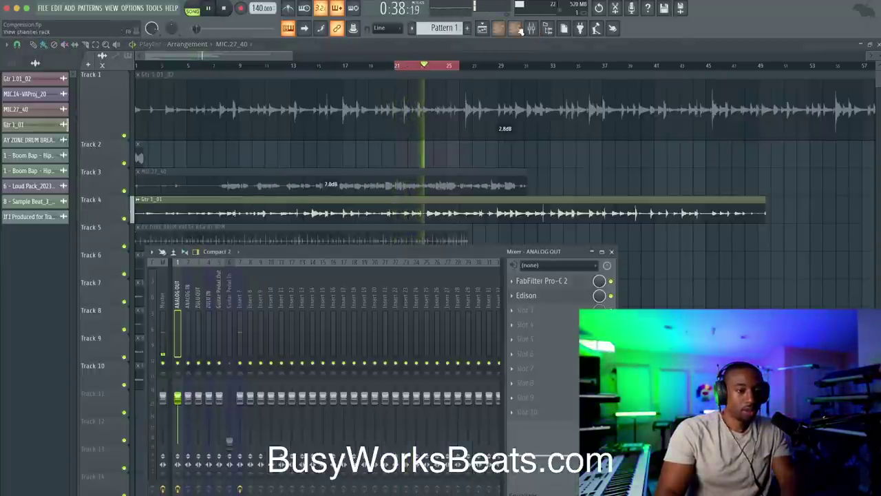
pyautogui.doubleClick(403, 205)
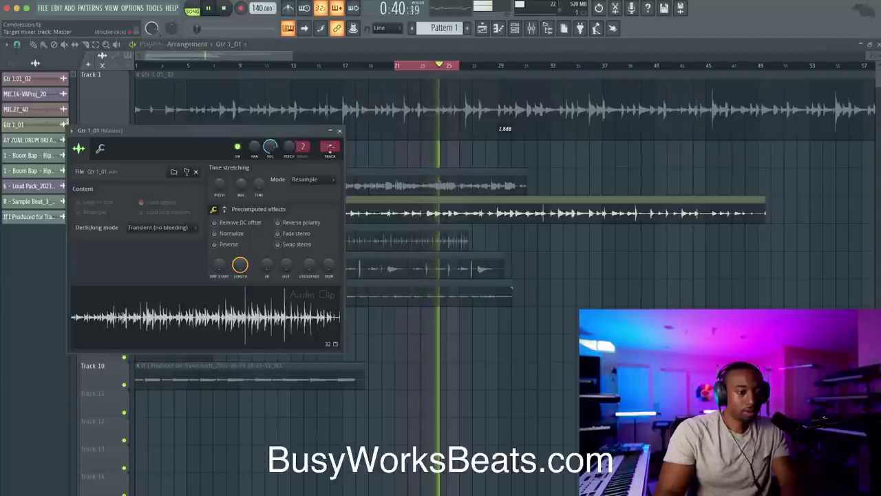
pyautogui.press('space')
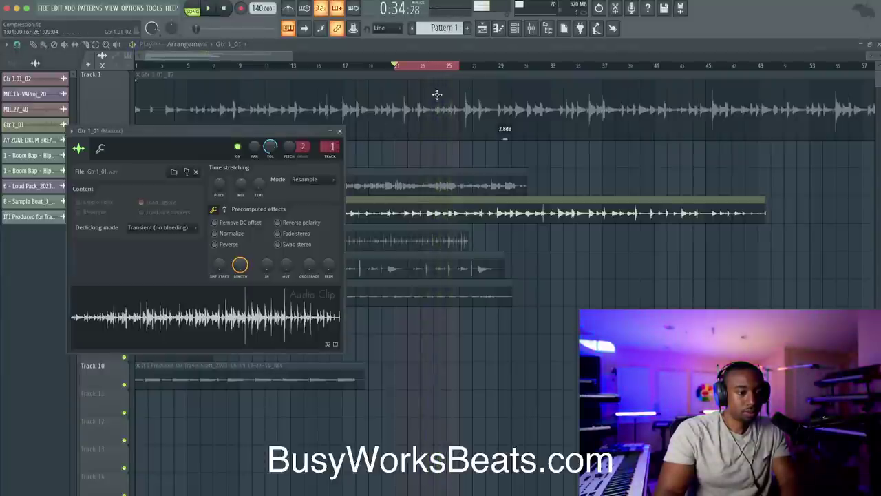
pyautogui.click(531, 30)
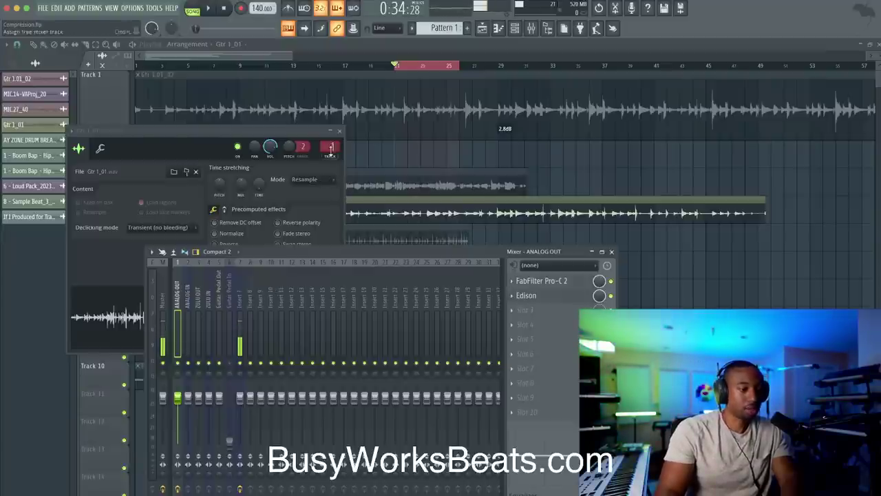
pyautogui.moveTo(330, 147); pyautogui.dragTo(331, 131)
pyautogui.click(339, 130)
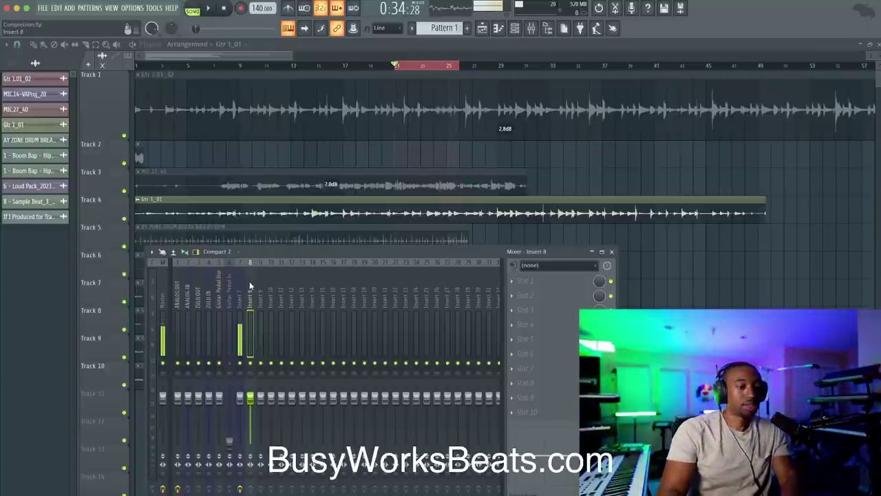
# Step: Move the mixer window up and delete Edison from the ANALOG OUT track
pyautogui.moveTo(274, 250); pyautogui.dragTo(274, 202)
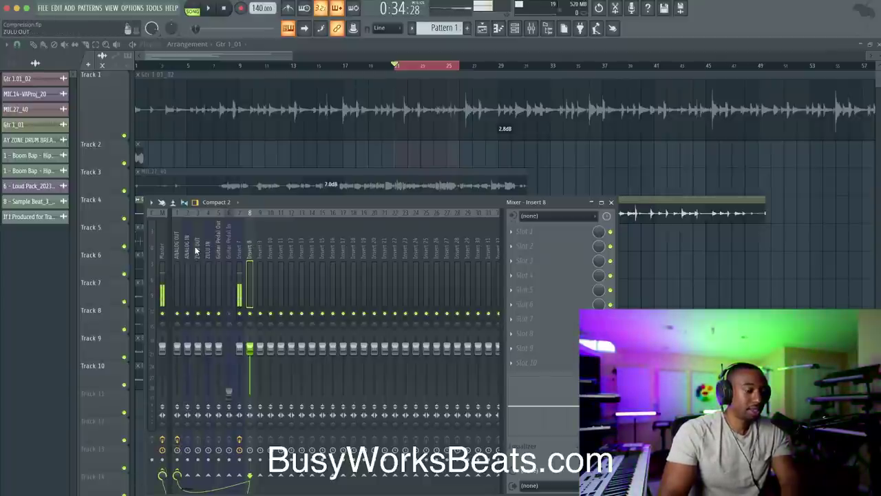
pyautogui.click(183, 289)
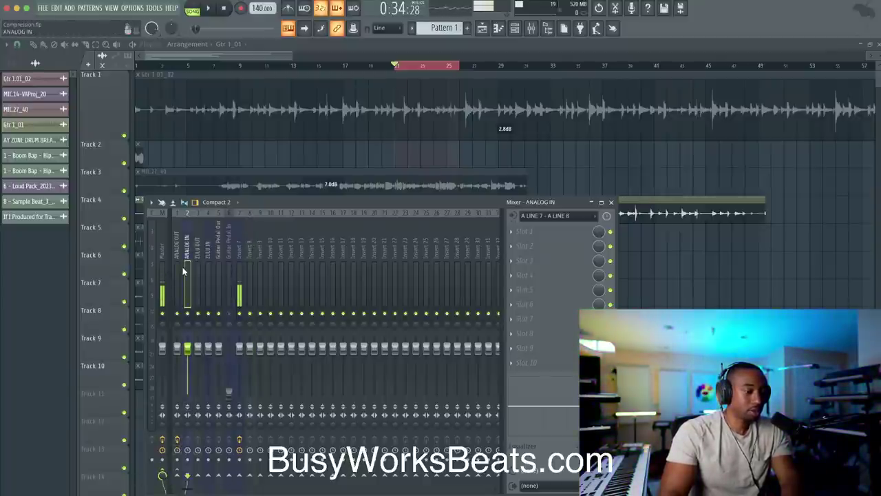
pyautogui.click(515, 246)
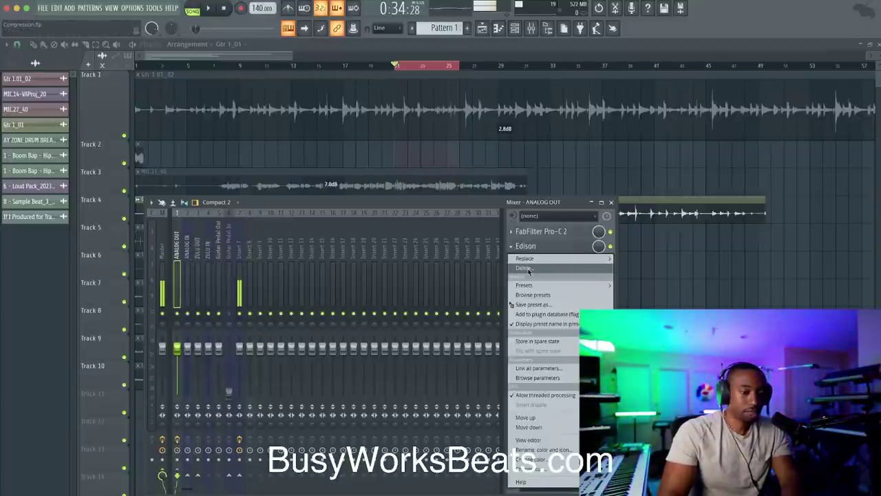
pyautogui.click(530, 275)
pyautogui.click(473, 291)
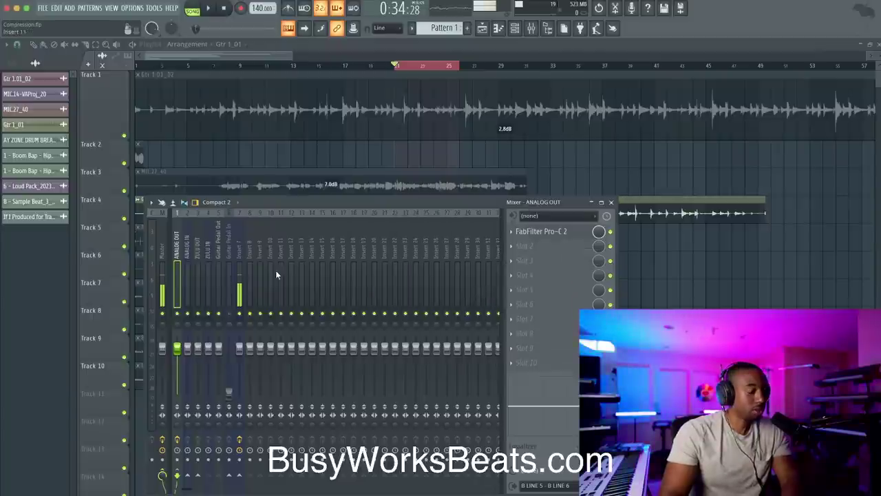
# Step: Play the guitar loop with Insert 8 selected in the mixer, and select the ANALOG OUT track
pyautogui.click(246, 253)
pyautogui.press('space')
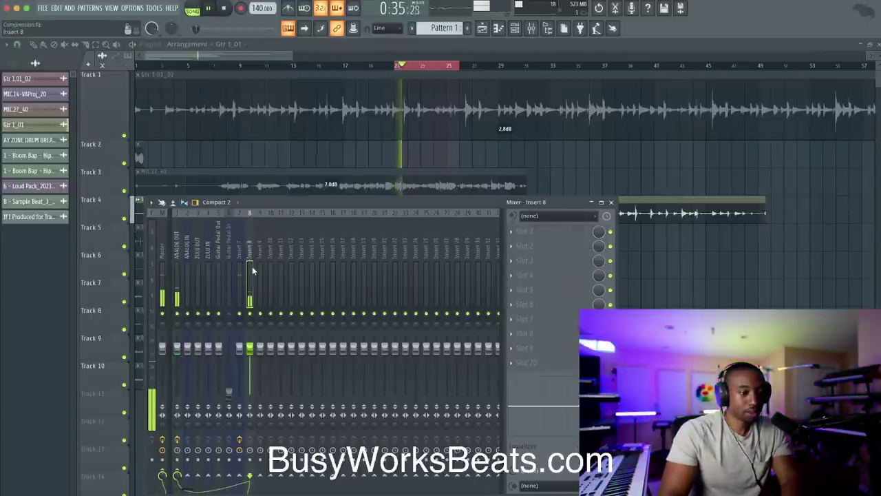
pyautogui.press('space')
pyautogui.click(179, 263)
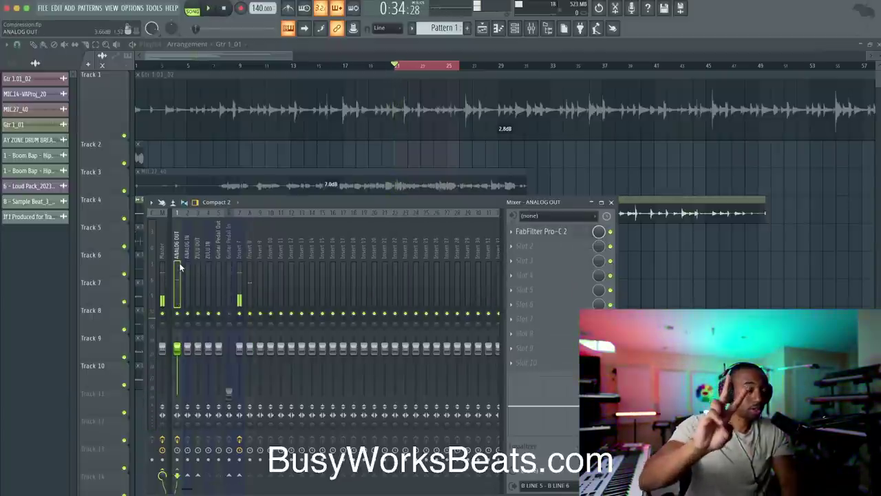
# Step: Load the Default Setting preset in ANALOG OUT's Pro-C 2 and play the guitar loop through it
pyautogui.press('space')
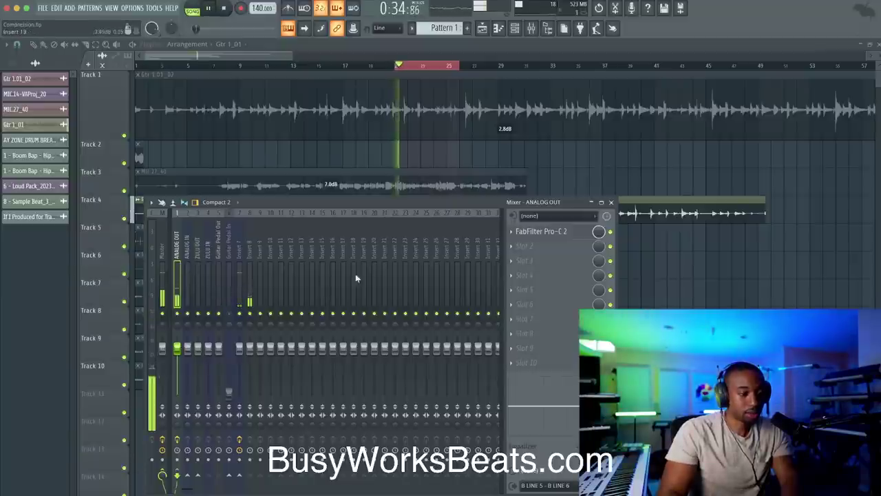
pyautogui.click(544, 232)
pyautogui.press('space')
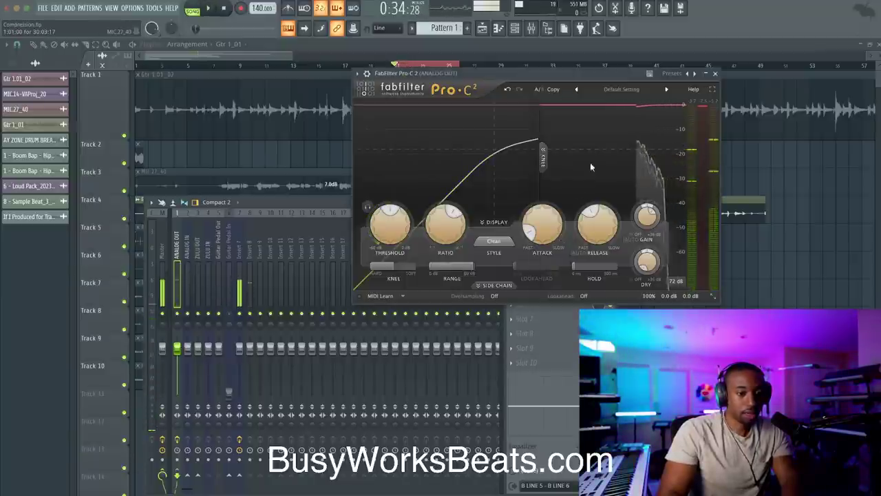
pyautogui.click(611, 88)
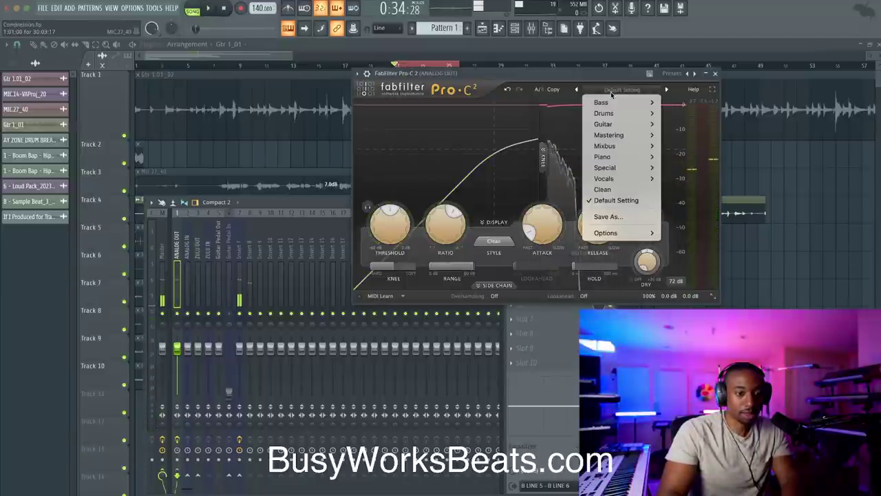
pyautogui.click(605, 200)
pyautogui.press('space')
pyautogui.moveTo(581, 74); pyautogui.dragTo(523, 80)
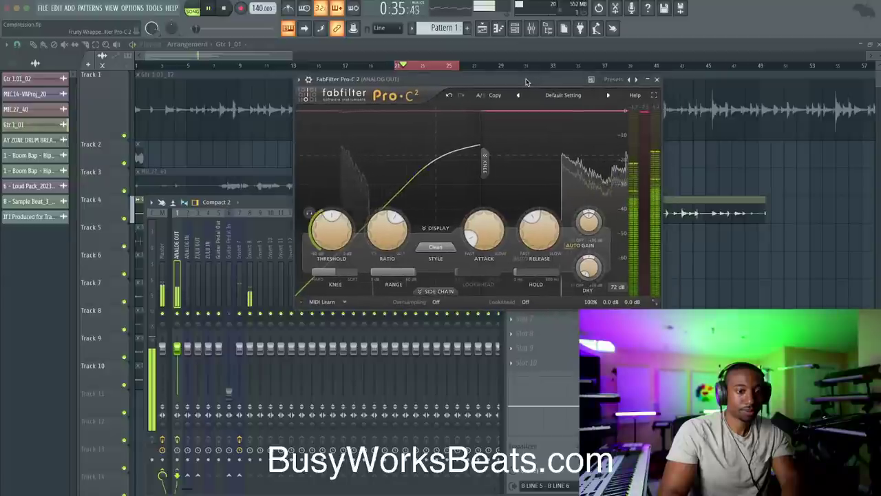
pyautogui.press('space')
pyautogui.click(657, 81)
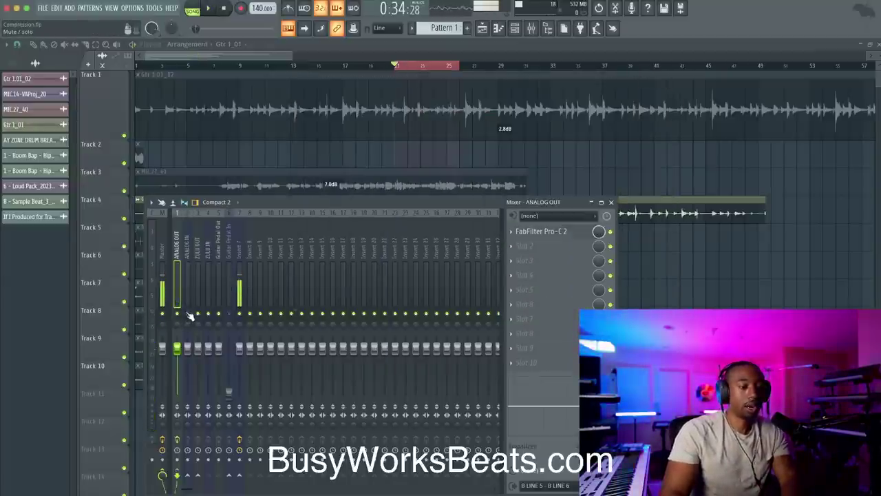
# Step: Play the guitar loop, leave the ANALOG OUT mixer track muted, and inspect Insert 7 and Insert 8
pyautogui.press('space')
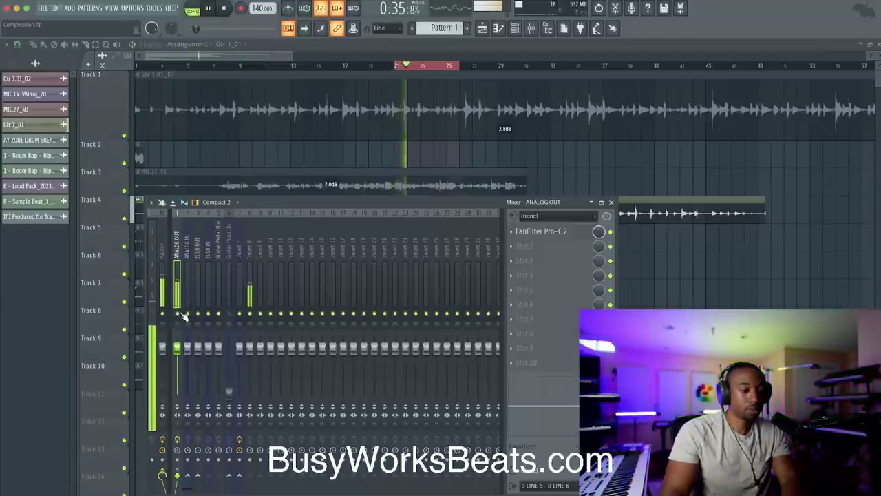
pyautogui.press('space')
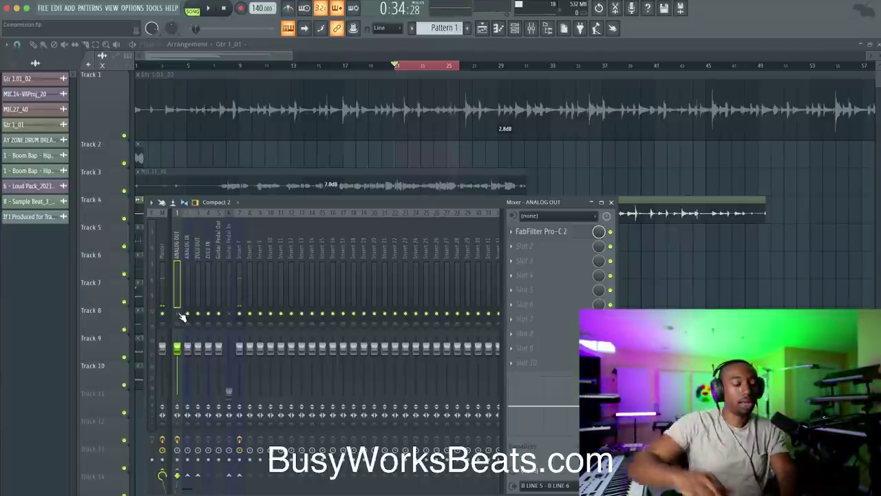
pyautogui.click(240, 274)
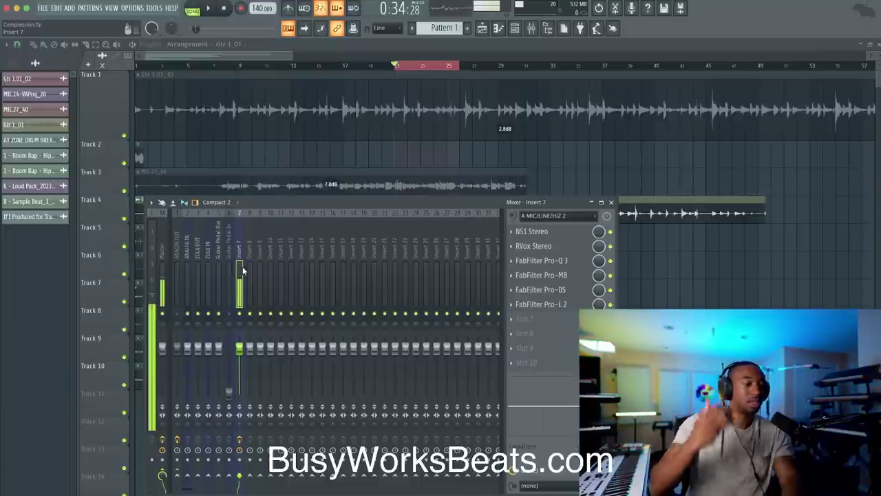
pyautogui.click(250, 270)
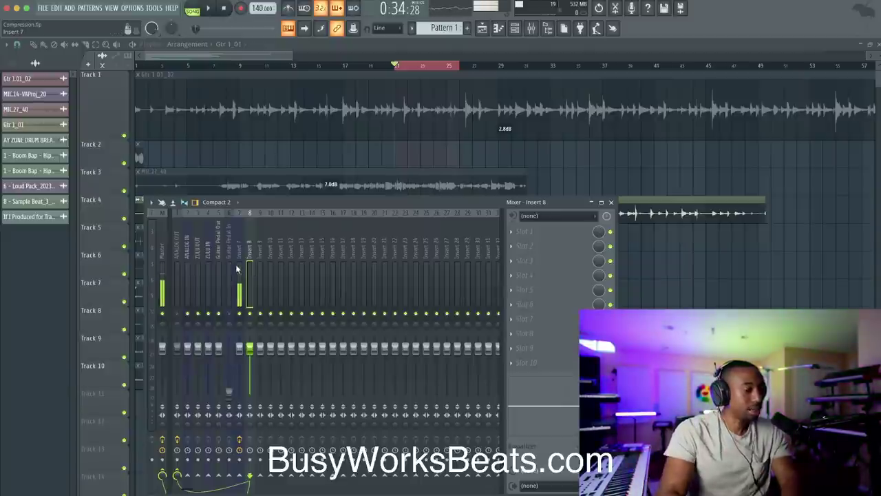
# Step: Play the guitar loop and check the signal on the Master and ANALOG OUT mixer tracks
pyautogui.press('space')
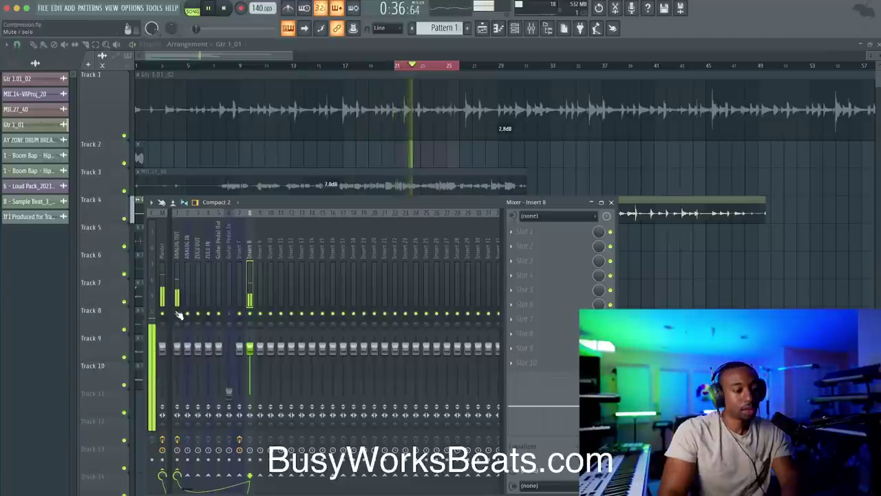
pyautogui.click(167, 284)
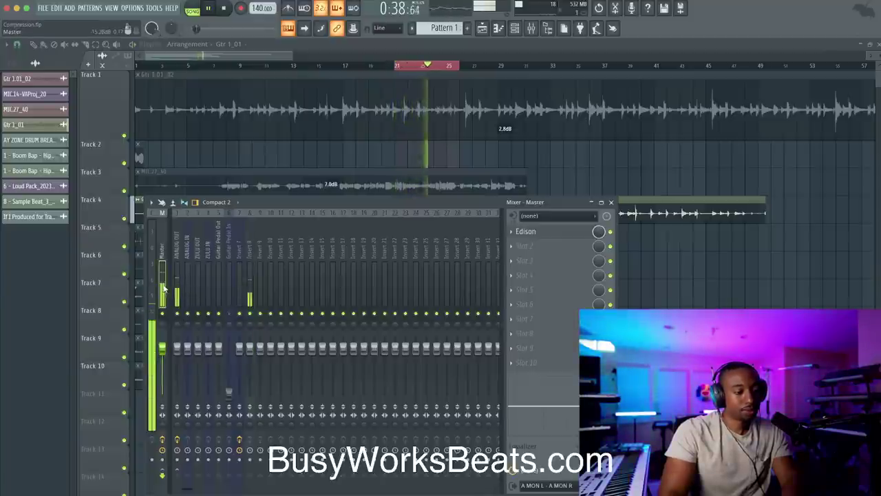
pyautogui.click(181, 257)
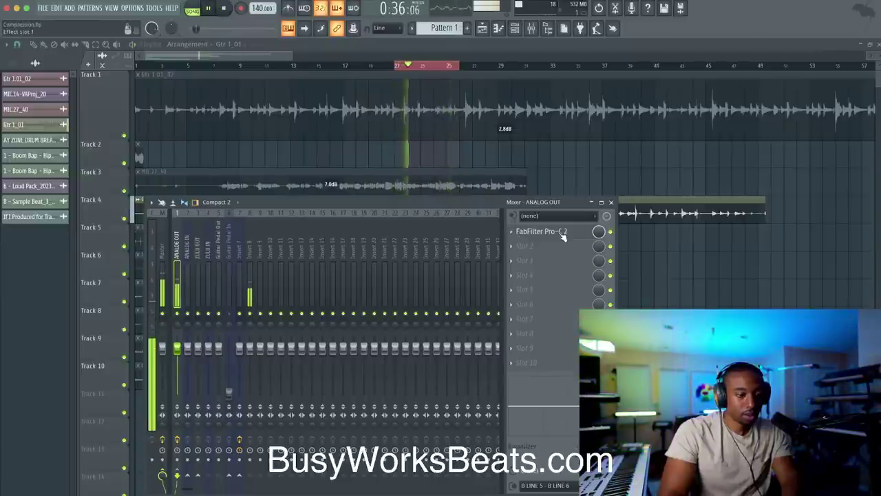
# Step: Stop playback and insert FabFilter Pro-Q 3 ahead of Pro-C 2 on the ANALOG OUT track
pyautogui.press('space')
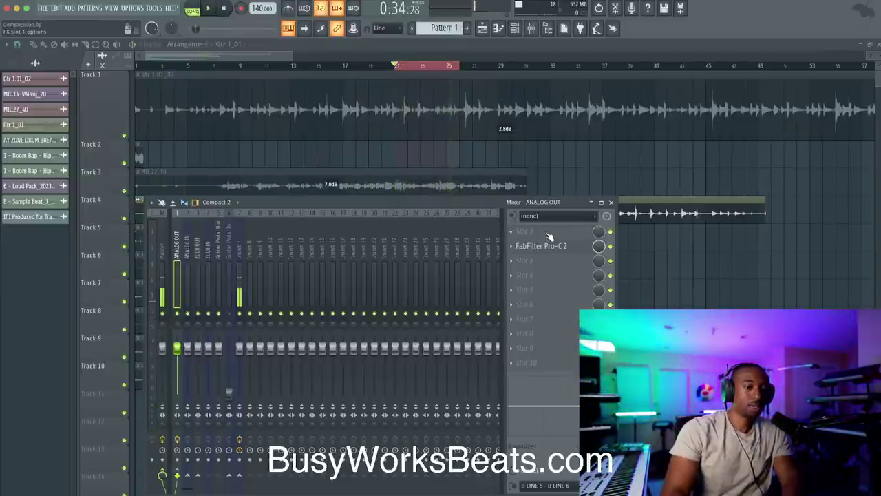
pyautogui.click(549, 236)
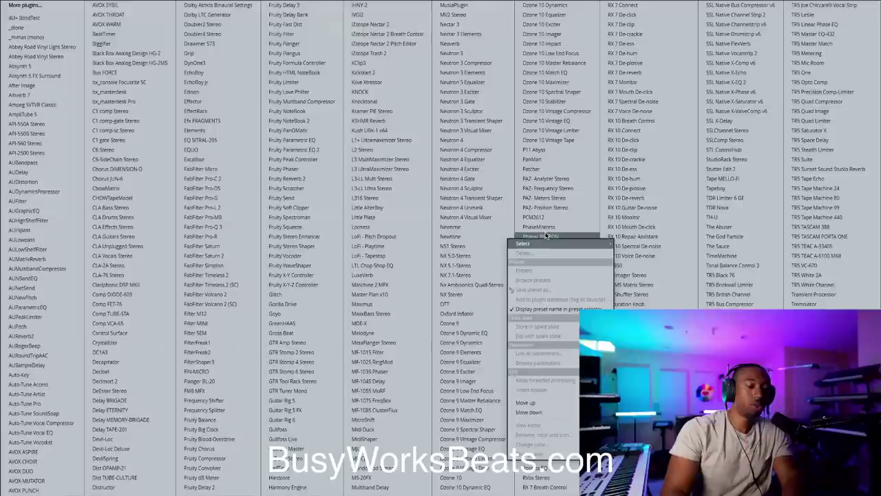
pyautogui.click(224, 227)
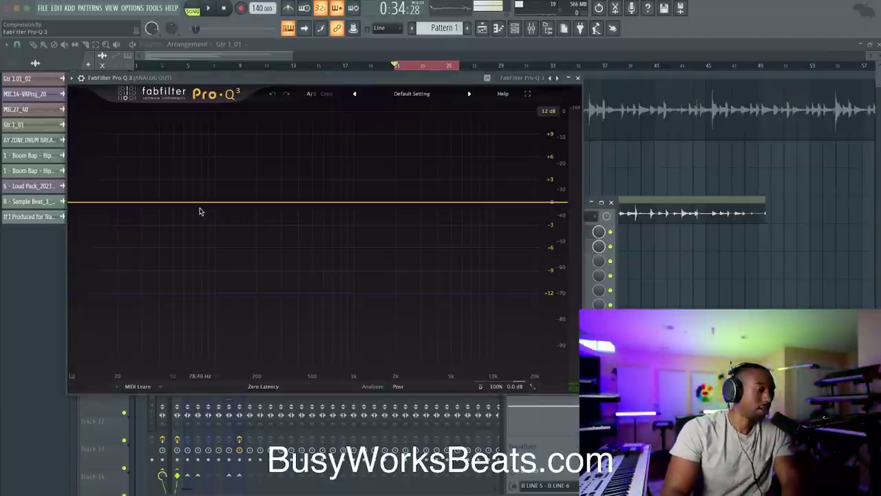
# Step: Add a Low Cut band in Pro-Q 3 at 199.20 Hz and play the guitar loop through it
pyautogui.click(199, 204)
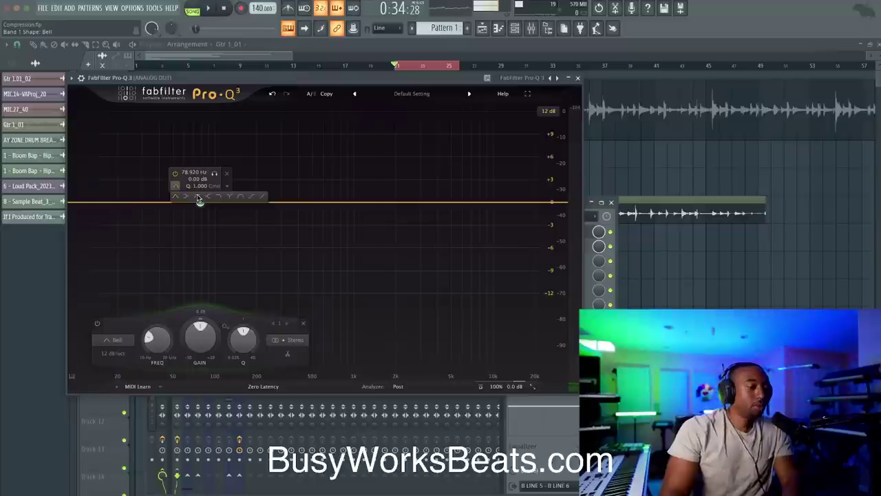
pyautogui.click(196, 196)
pyautogui.moveTo(158, 336); pyautogui.dragTo(164, 323)
pyautogui.press('space')
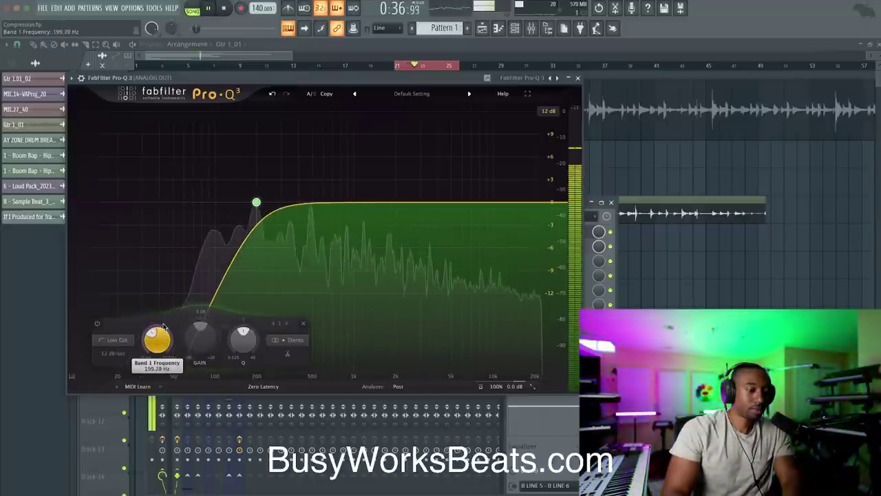
pyautogui.press('space')
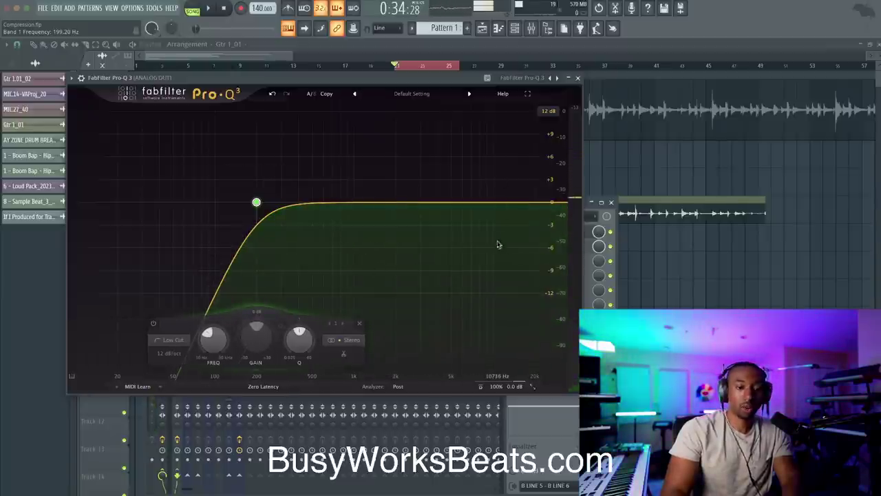
# Step: Set the Low Cut band's slope to 24 dB/oct while the guitar loop plays, and close Pro-Q 3
pyautogui.press('space')
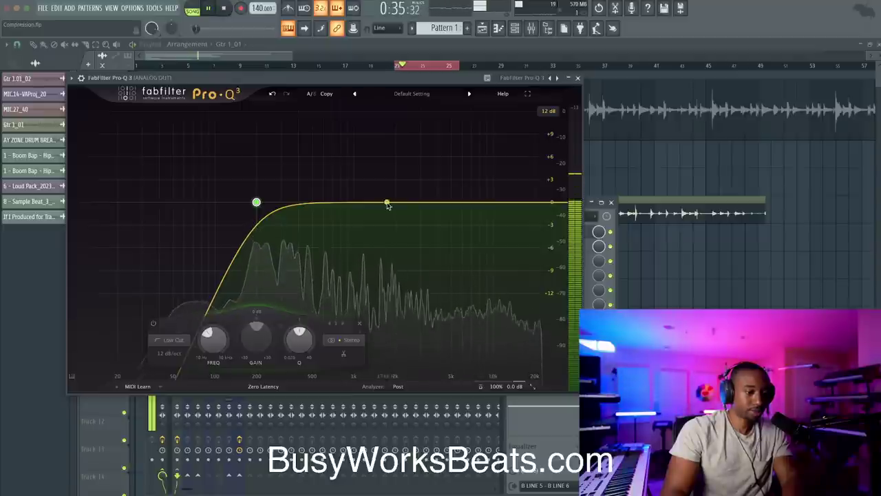
pyautogui.click(169, 353)
pyautogui.click(179, 399)
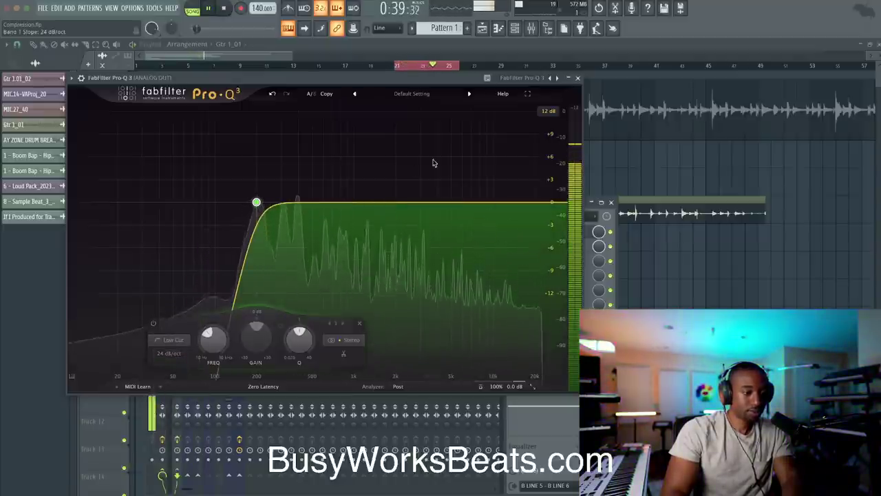
pyautogui.click(577, 77)
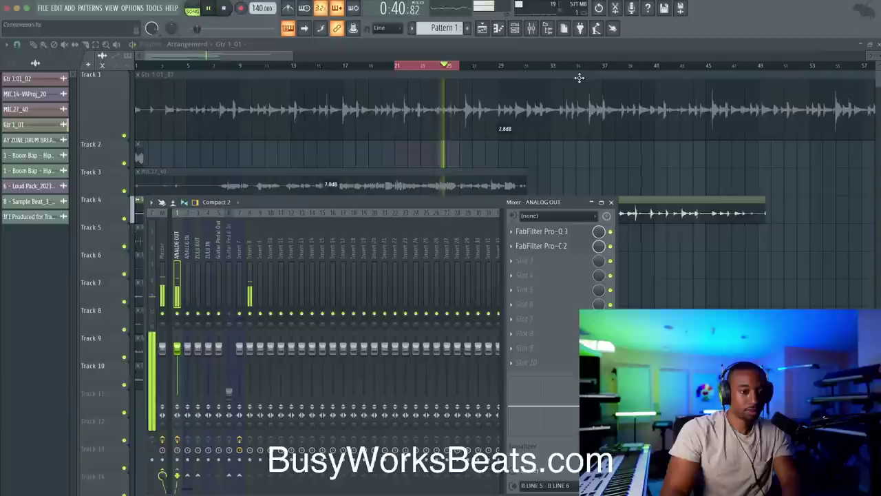
# Step: Inspect Insert 8 and its send to ANALOG OUT, and play the guitar loop with ANALOG OUT selected
pyautogui.click(251, 296)
pyautogui.press('space')
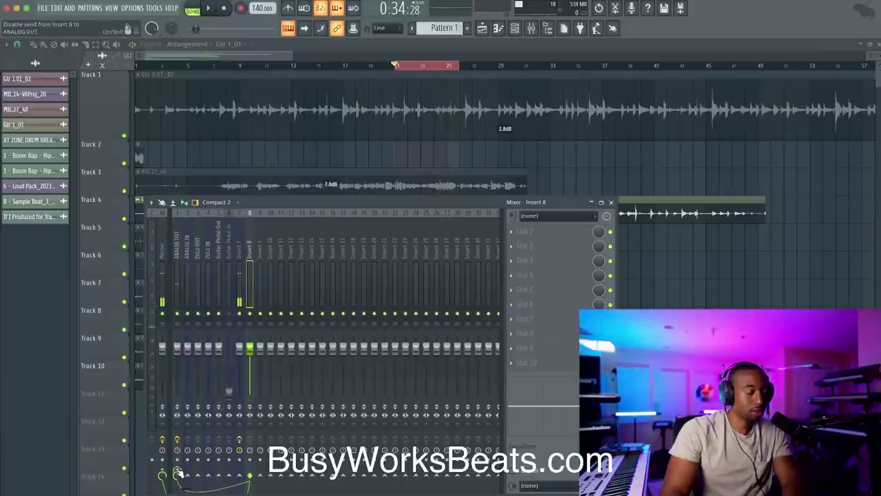
pyautogui.press('space')
pyautogui.click(176, 276)
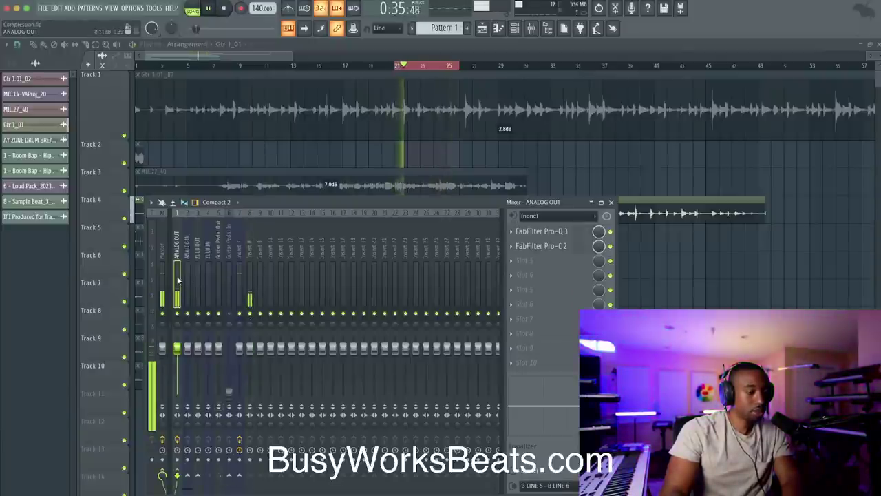
# Step: Raise the Pro-Q 3 Low Cut frequency to 415.53 Hz while the loop plays, and close the equalizer
pyautogui.click(562, 233)
pyautogui.moveTo(211, 341)
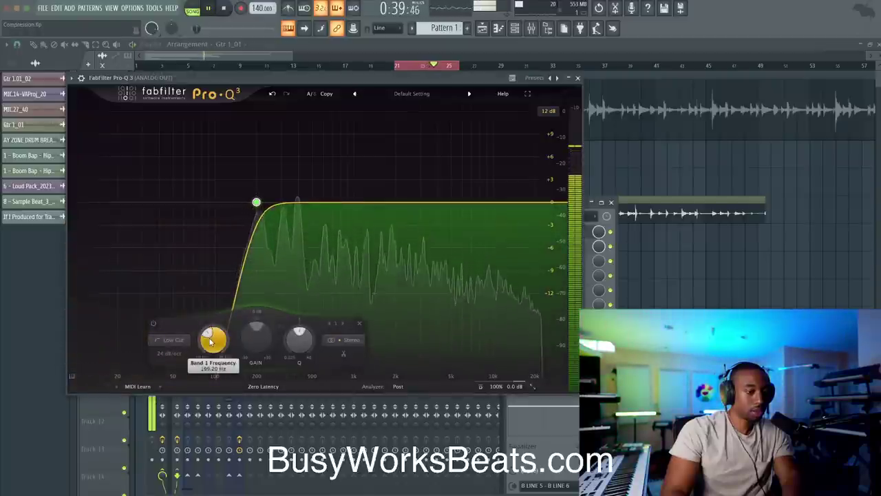
pyautogui.moveTo(211, 341); pyautogui.dragTo(224, 271)
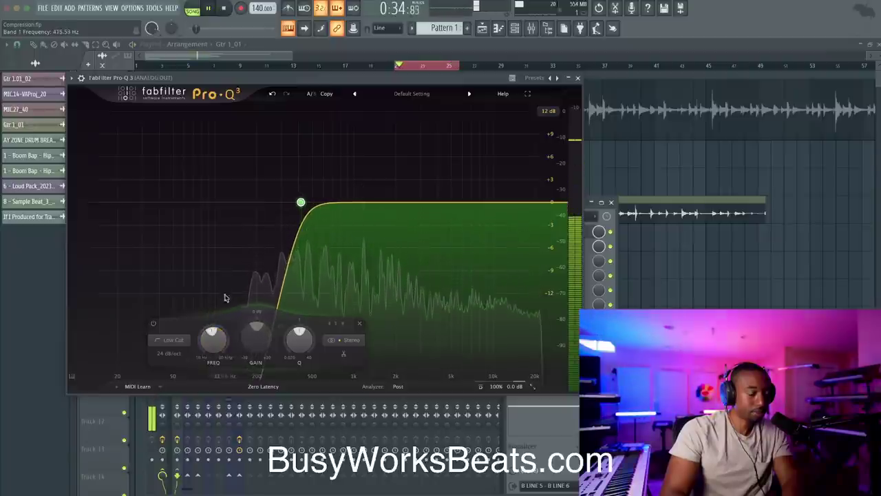
pyautogui.moveTo(219, 335)
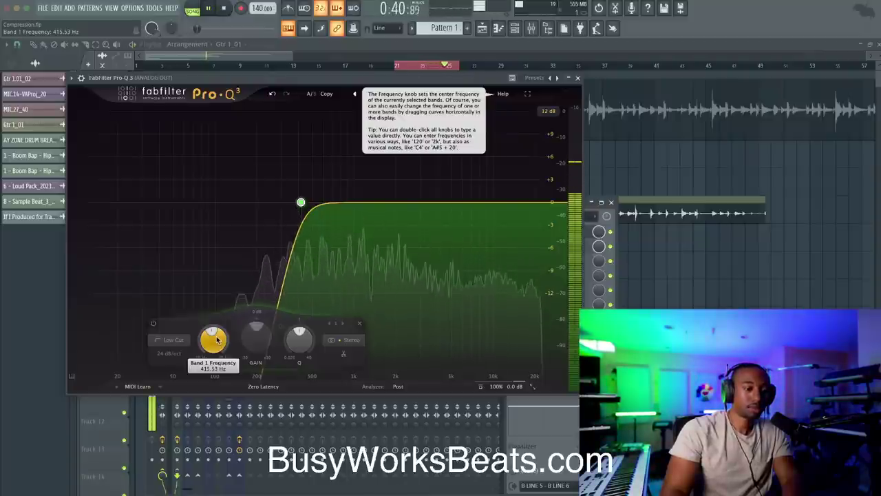
pyautogui.press('space')
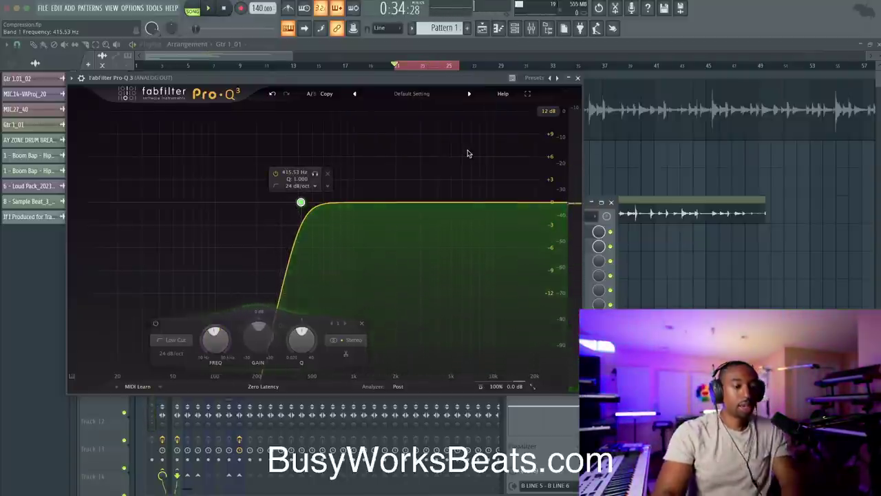
pyautogui.click(578, 78)
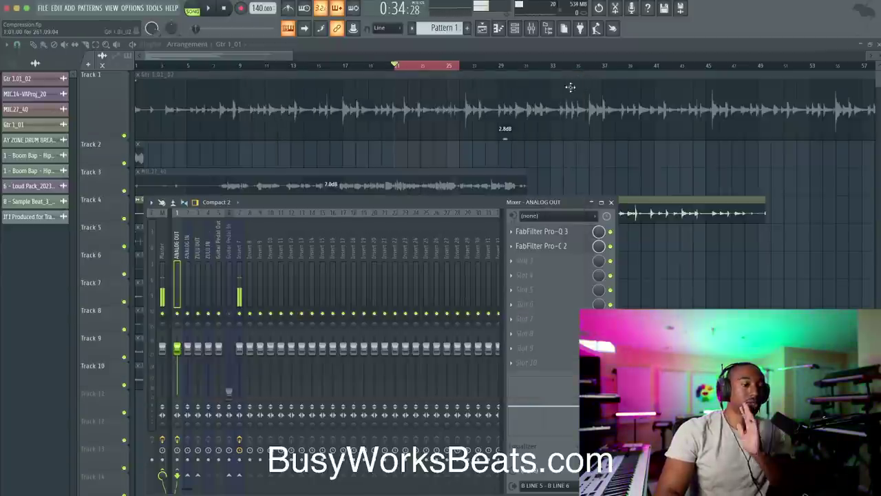
# Step: Open ANALOG OUT's Pro-C 2 and set the ratio to 8:1 while auditioning the guitar loop
pyautogui.click(544, 246)
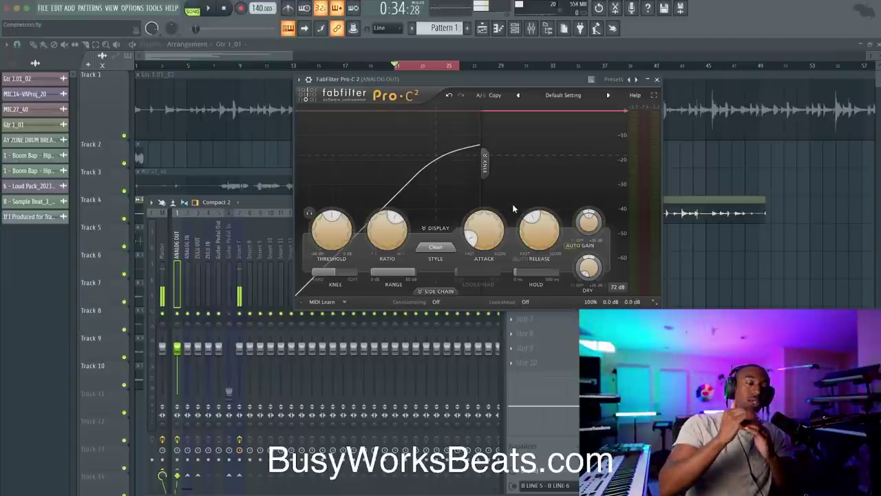
pyautogui.press('space')
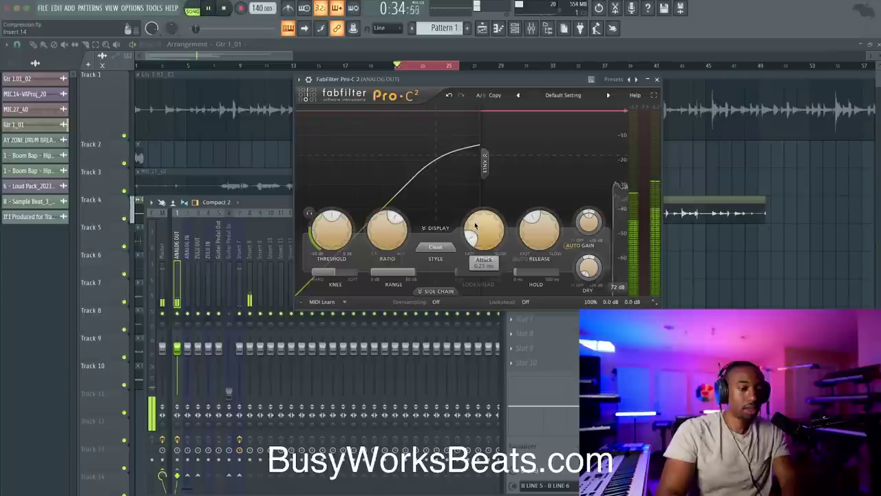
pyautogui.moveTo(380, 232)
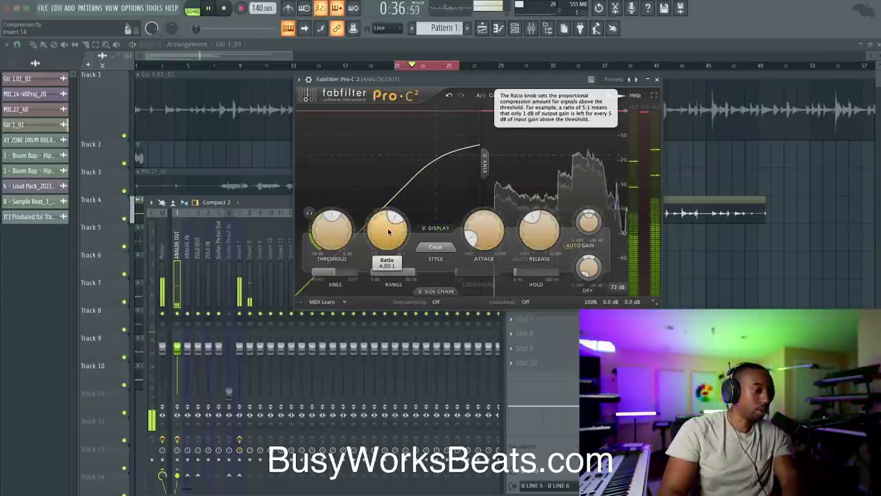
pyautogui.press('space')
pyautogui.moveTo(380, 232); pyautogui.dragTo(381, 205)
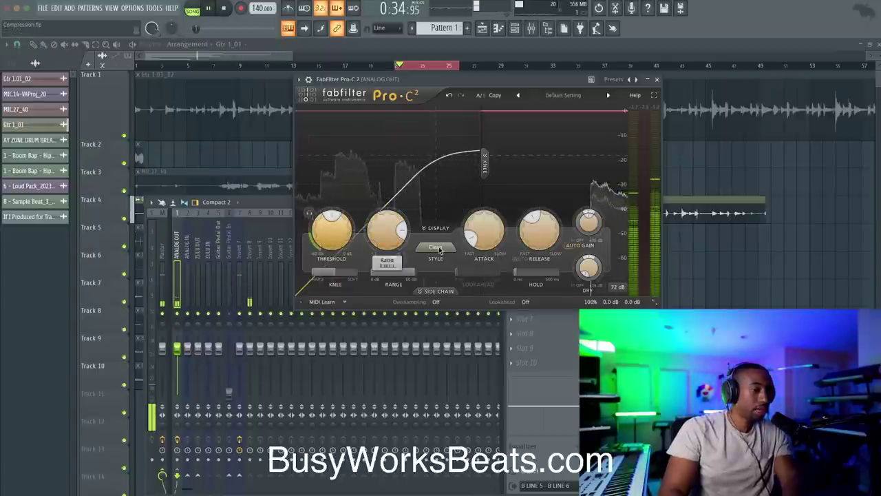
# Step: Turn the Pro-C 2 knee display off and back on, and play the guitar loop
pyautogui.click(485, 160)
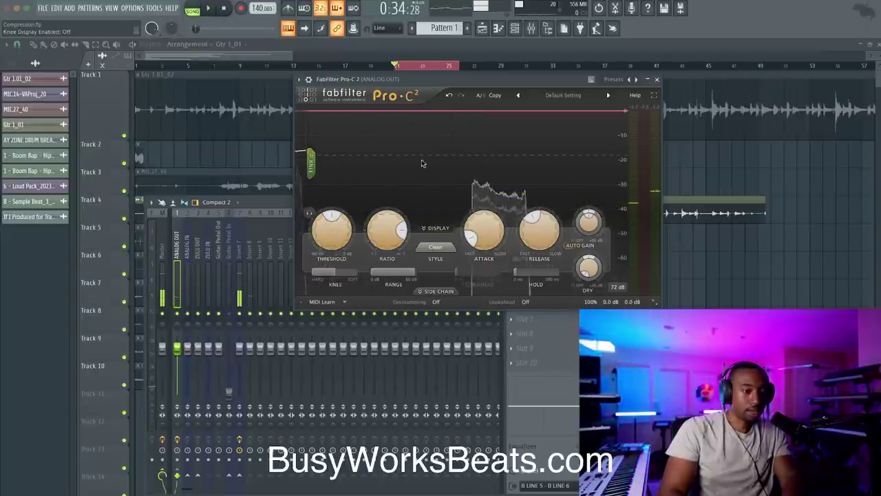
pyautogui.click(301, 161)
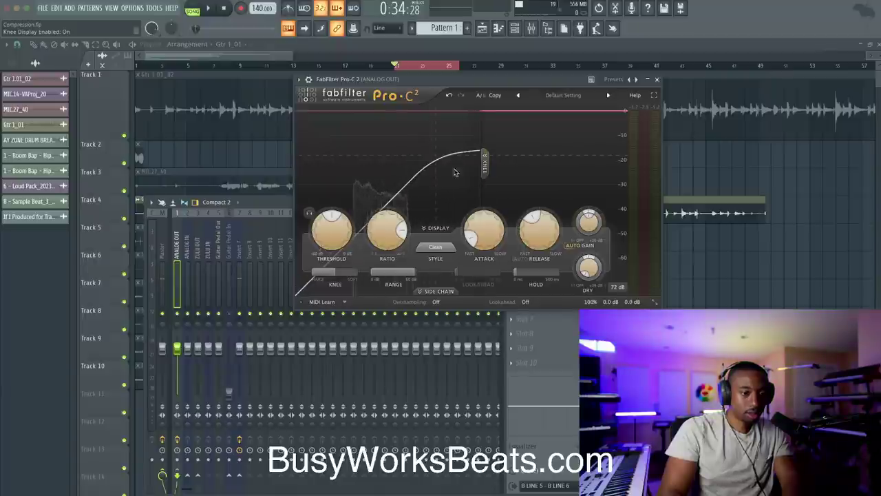
pyautogui.press('space')
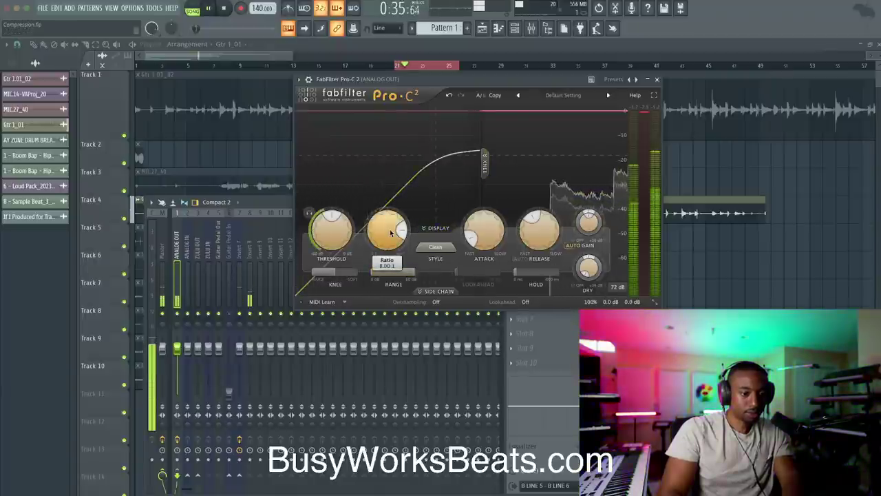
# Step: Set Pro-C 2's knee fully hard and its threshold to -18.27 dB while playing the guitar loop
pyautogui.moveTo(340, 275)
pyautogui.press('space')
pyautogui.moveTo(341, 275); pyautogui.dragTo(281, 274)
pyautogui.press('space')
pyautogui.moveTo(330, 226)
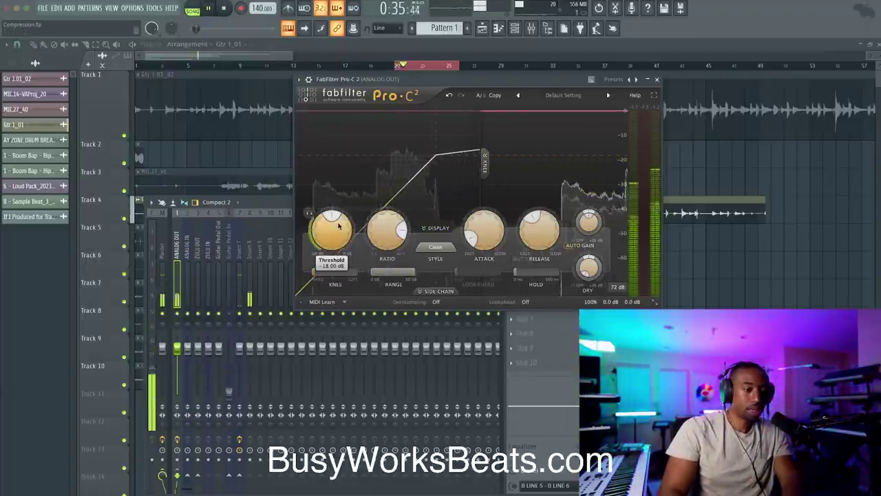
pyautogui.scroll(-1, 331, 225)
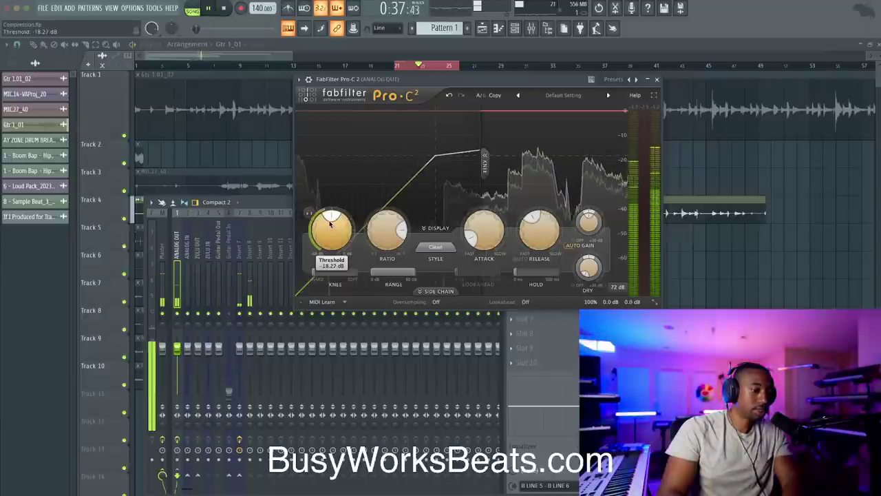
# Step: Check Insert 8 and the compressor's attack, and lengthen Pro-C 2's release while the guitar loop plays
pyautogui.click(249, 265)
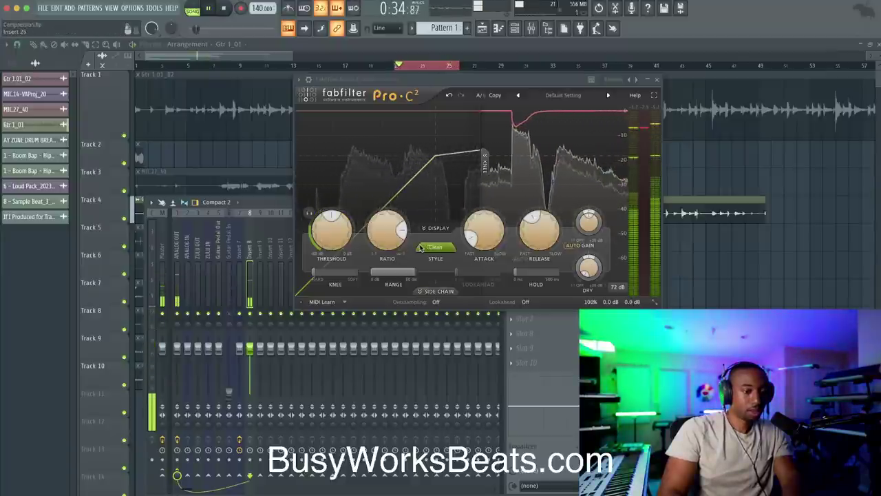
pyautogui.click(482, 240)
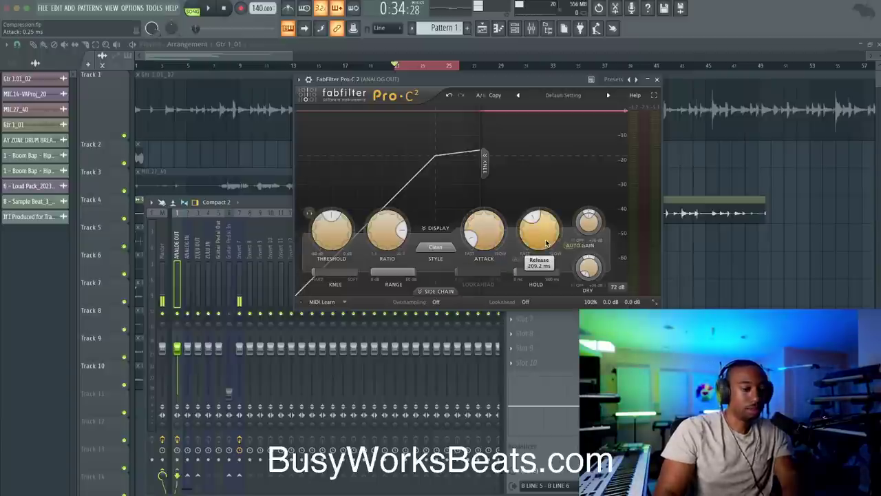
pyautogui.press('space')
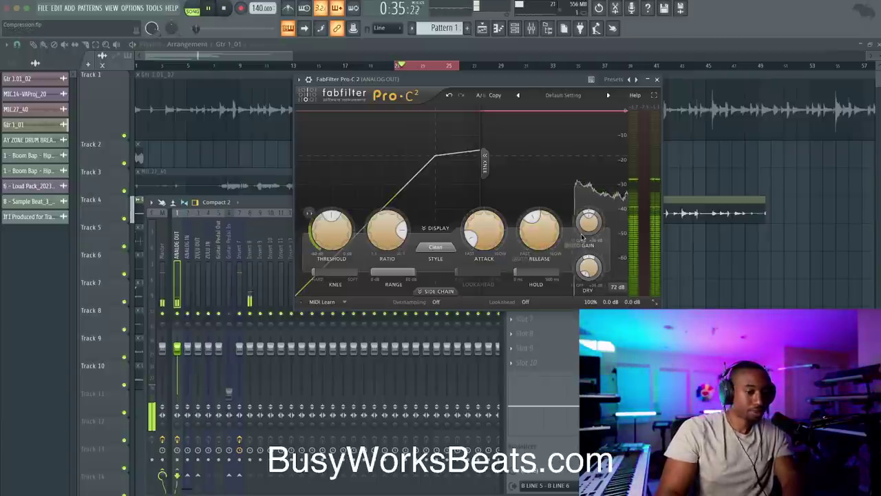
pyautogui.click(543, 246)
pyautogui.moveTo(543, 245); pyautogui.dragTo(545, 230)
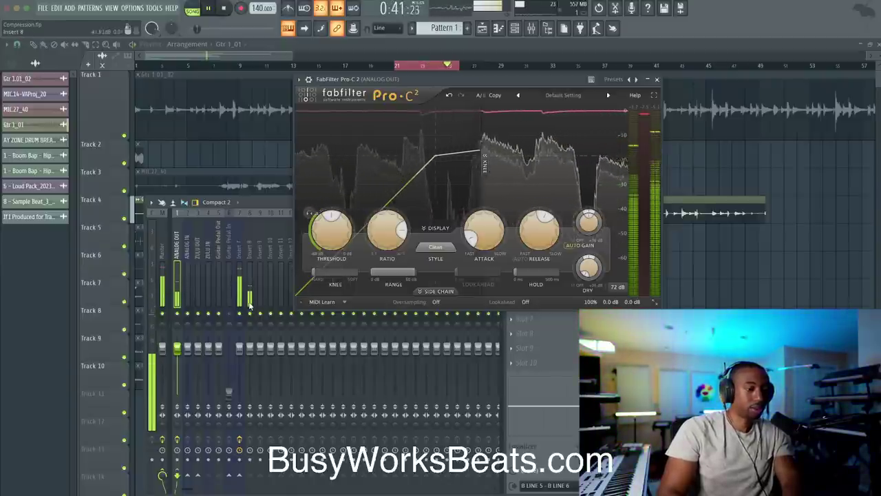
# Step: Lower ANALOG OUT's Pro-C 2 threshold to -33.79 dB while playing the guitar loop, and stop playback
pyautogui.press('space')
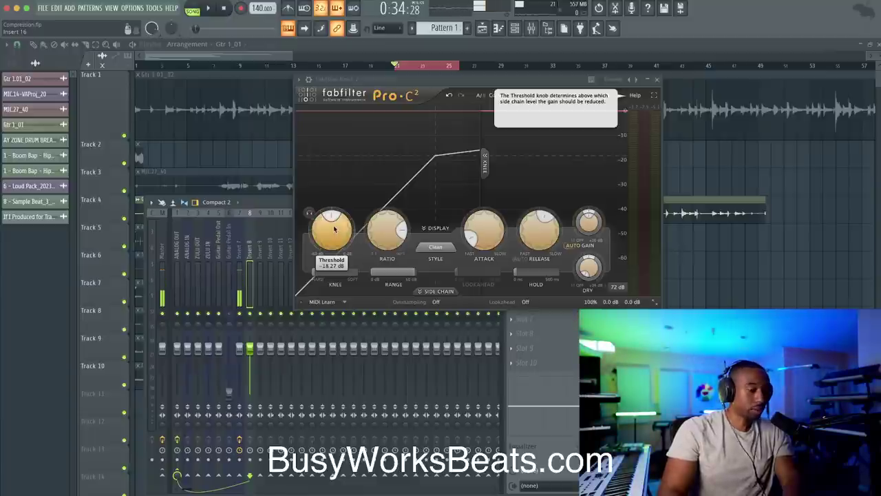
pyautogui.press('space')
pyautogui.moveTo(334, 229); pyautogui.dragTo(329, 238)
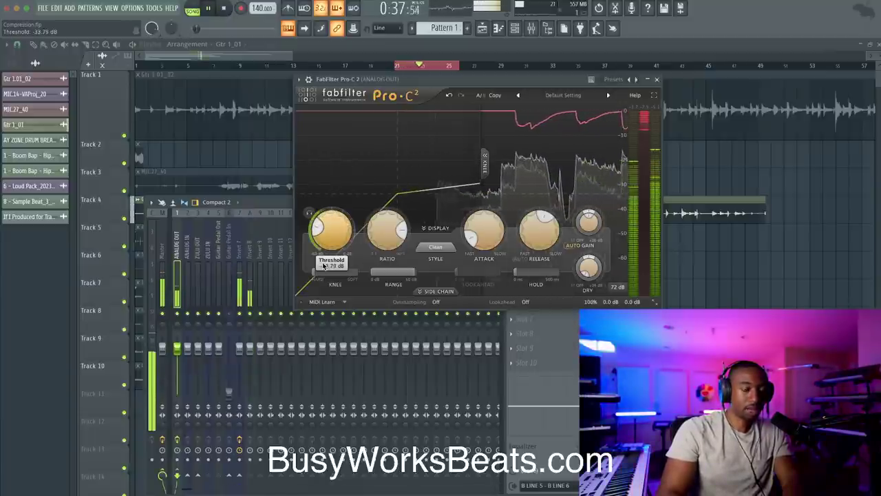
pyautogui.press('space')
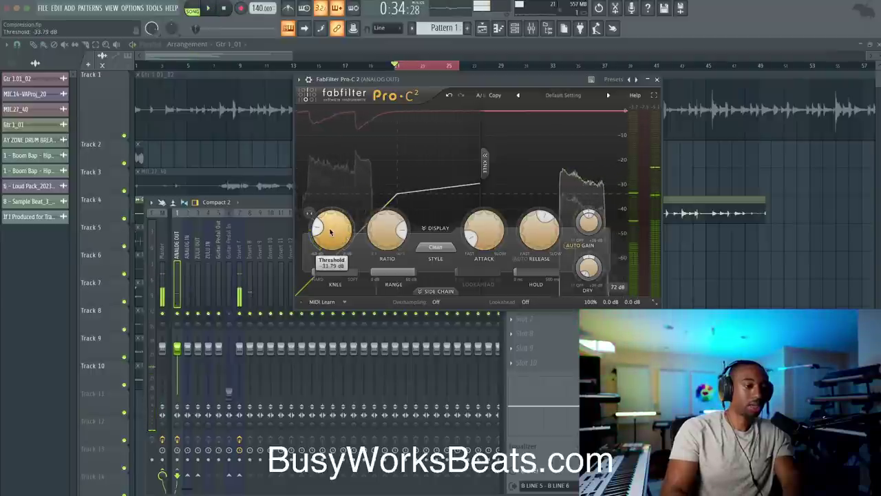
# Step: Lower ANALOG OUT's Pro-C 2 threshold to -38.63 dB and set its release to 500 ms while playing the guitar loop
pyautogui.press('space')
pyautogui.moveTo(331, 237); pyautogui.dragTo(328, 241)
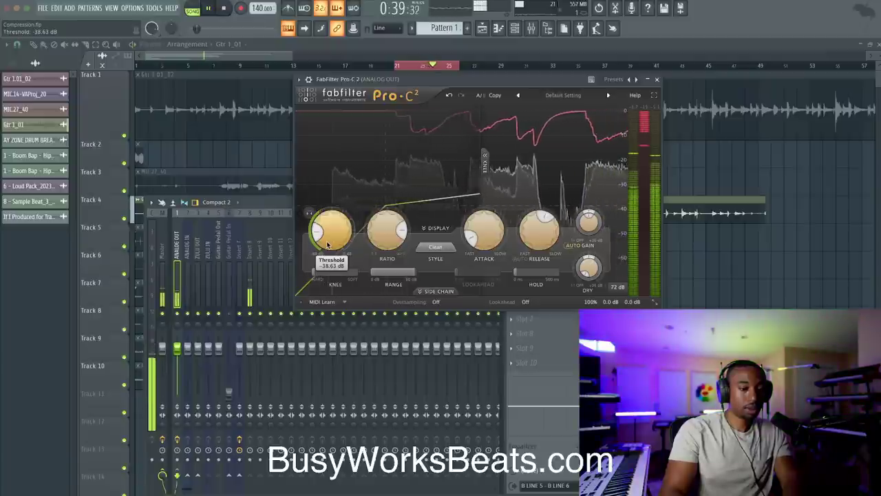
pyautogui.doubleClick(540, 232)
pyautogui.write('500.0 ms')
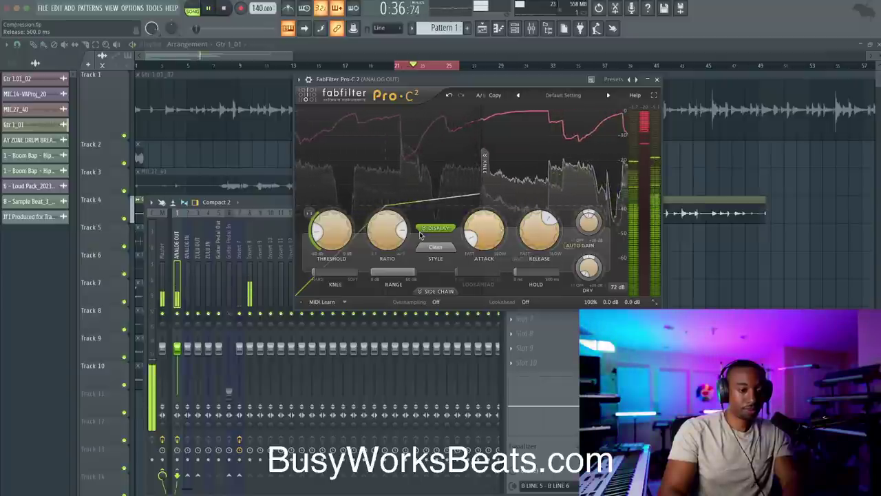
# Step: Set ANALOG OUT's Pro-C 2 ratio to 4:1, play the guitar loop to hear it, and close the compressor
pyautogui.moveTo(399, 233)
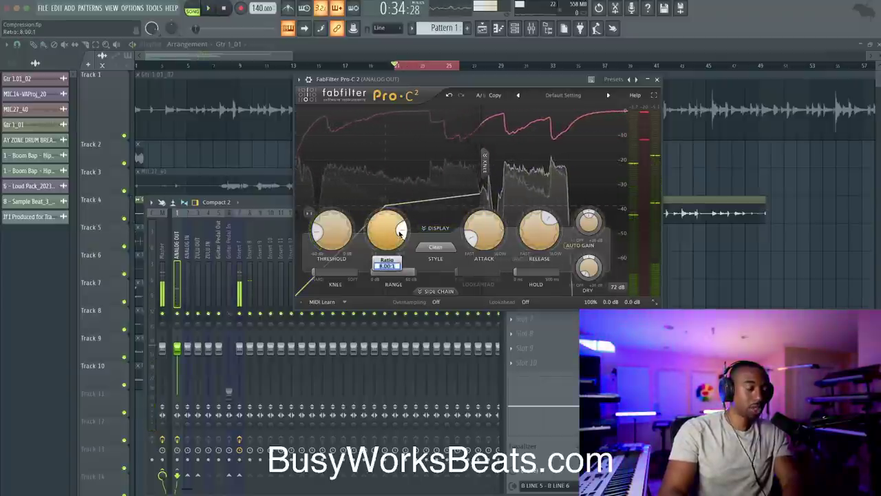
pyautogui.write('4')
pyautogui.press('Return')
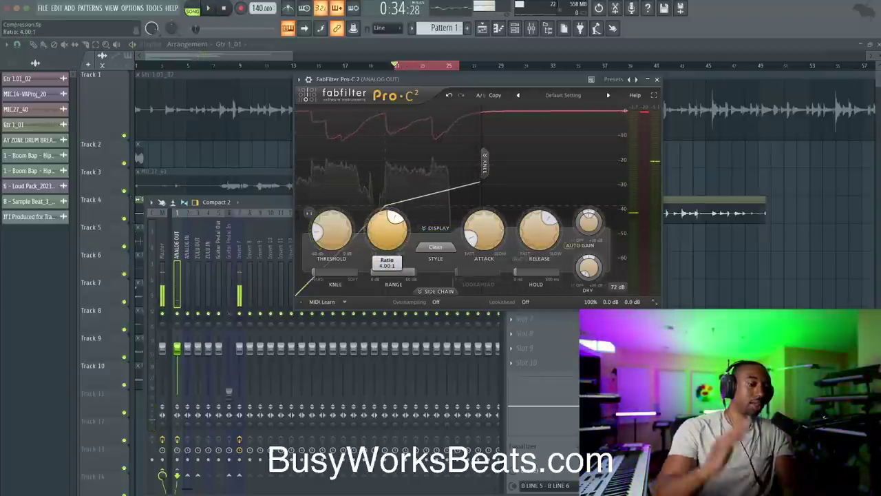
pyautogui.press('space')
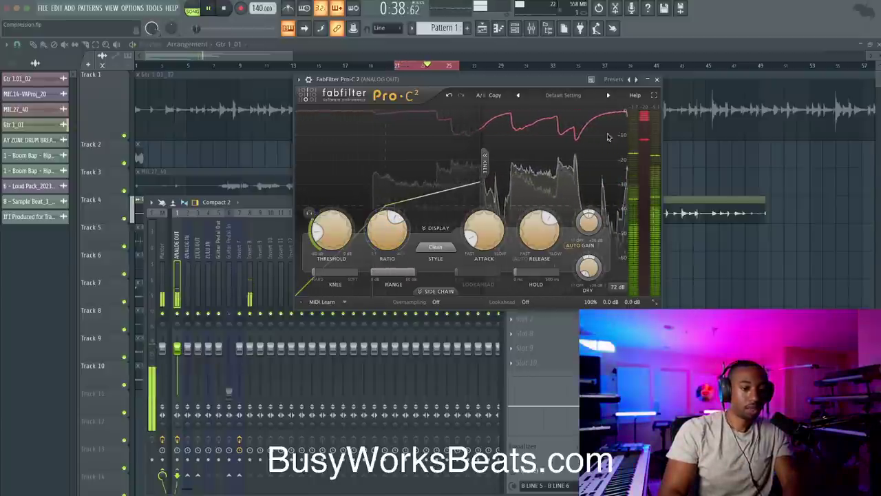
pyautogui.click(657, 79)
pyautogui.press('space')
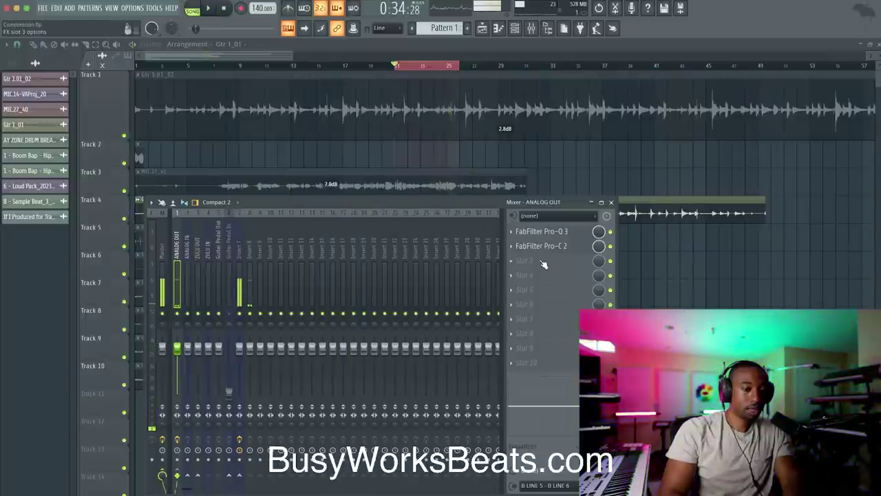
# Step: Load UAD Cooper Time Cube after Pro-C 2 on ANALOG OUT and compare that track with Insert 8 while the loop plays
pyautogui.click(503, 261)
pyautogui.moveTo(523, 273)
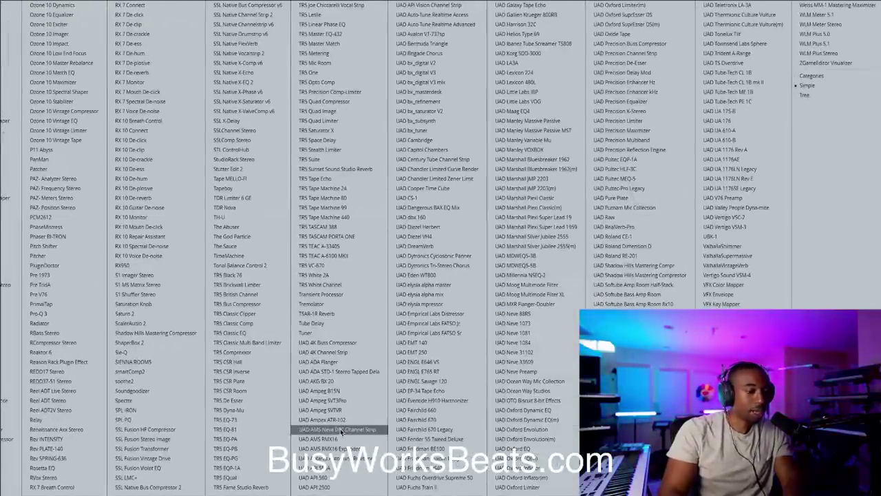
pyautogui.click(437, 187)
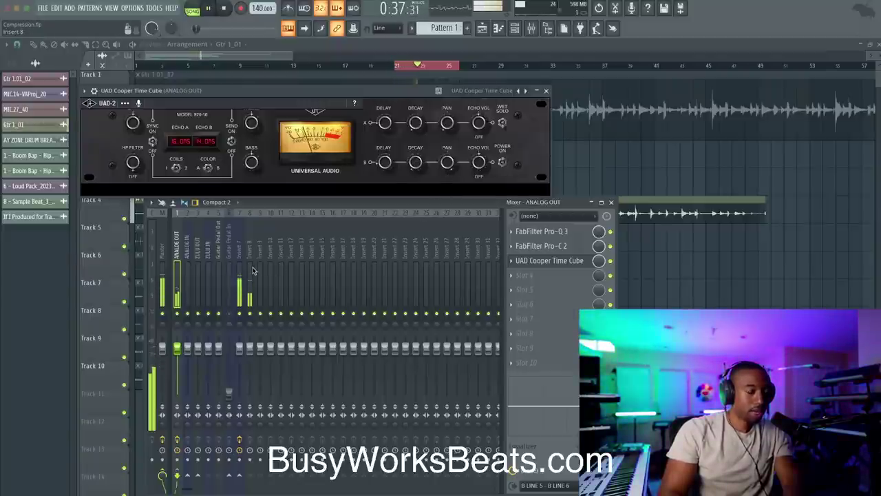
pyautogui.click(252, 271)
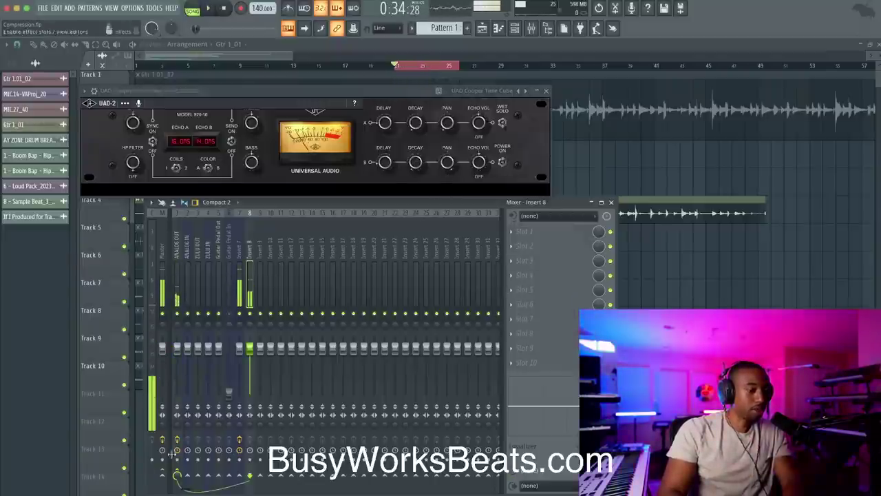
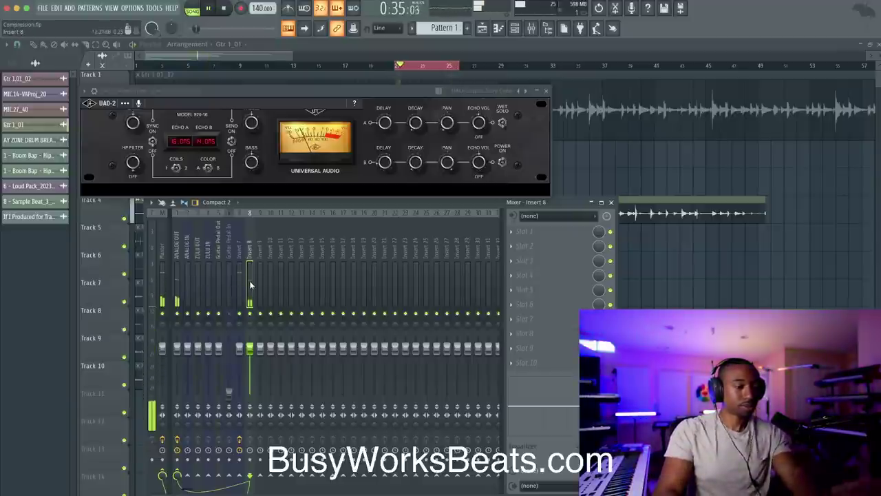
pyautogui.click(177, 289)
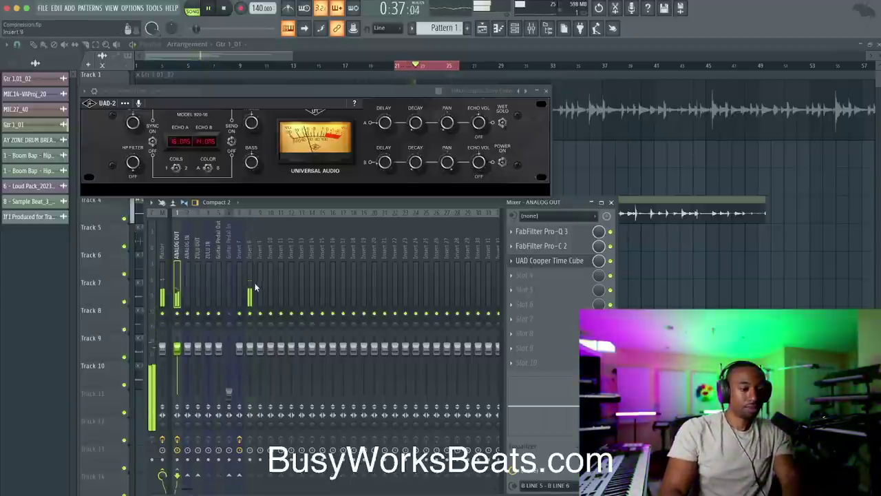
# Step: Load FabFilter Pro-C 2 on Insert 8 and add FabFilter Pro-Q 3 in the slot before it
pyautogui.click(250, 285)
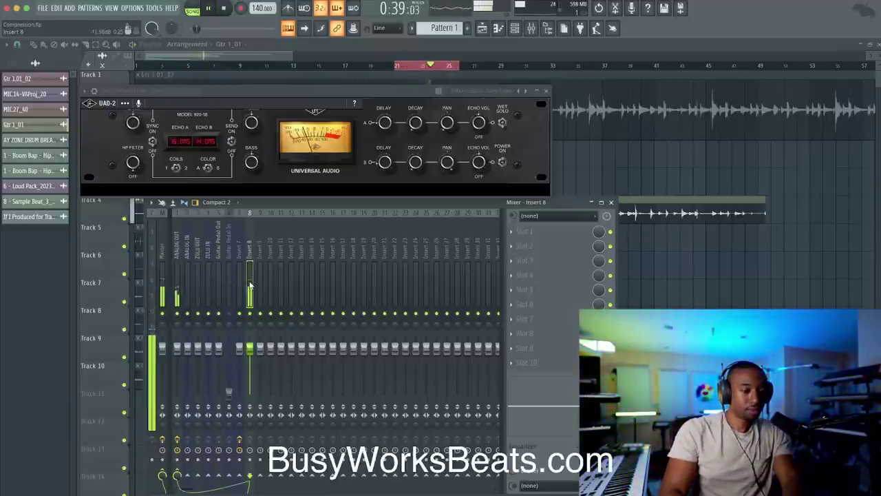
pyautogui.click(526, 231)
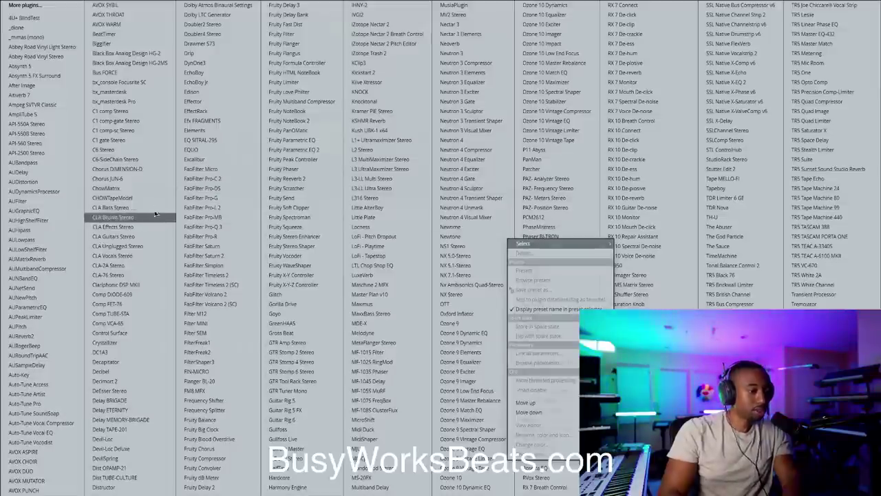
pyautogui.click(224, 181)
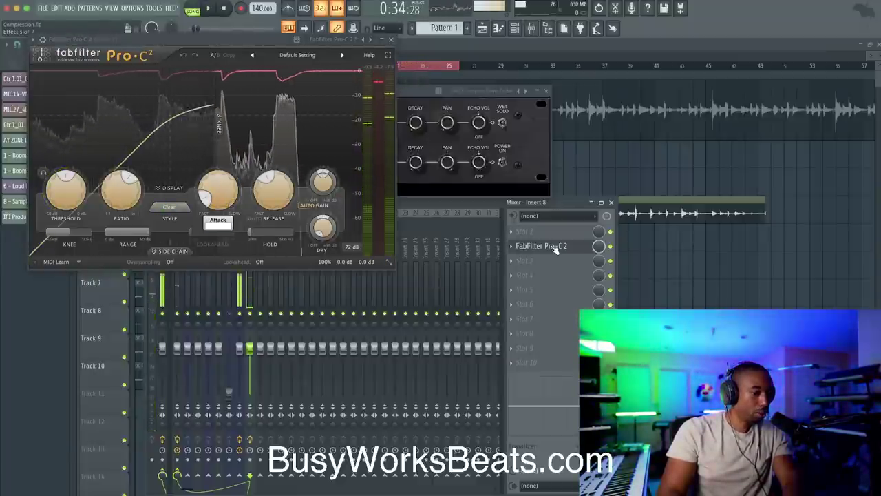
pyautogui.click(552, 234)
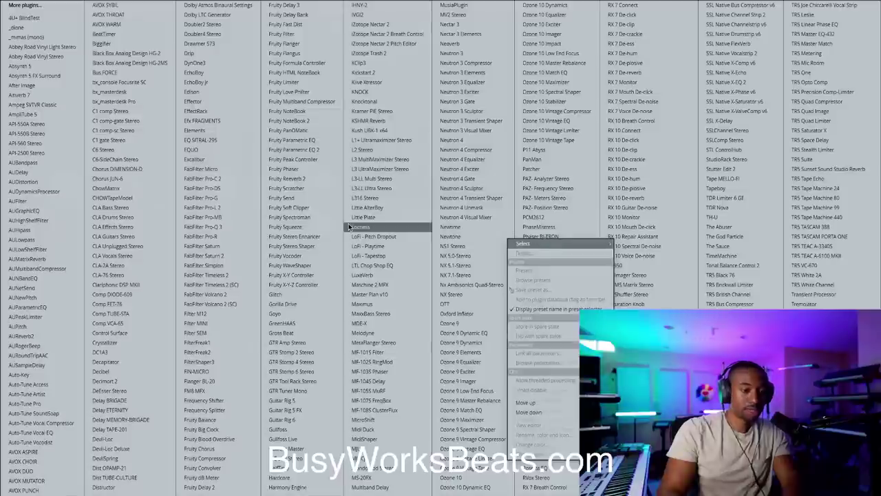
pyautogui.click(225, 227)
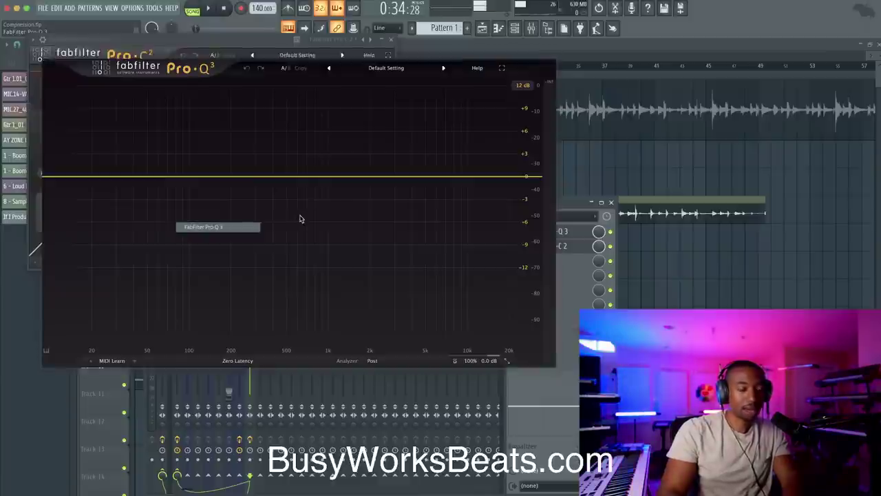
# Step: Add an 80 Hz low cut with a 24 dB/oct slope in Insert 8's Pro-Q 3 and play the guitar loop
pyautogui.click(171, 176)
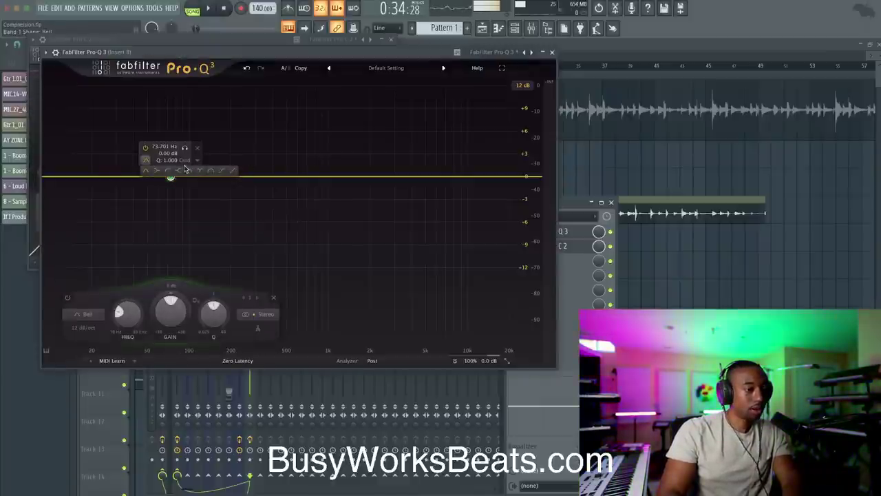
pyautogui.click(185, 169)
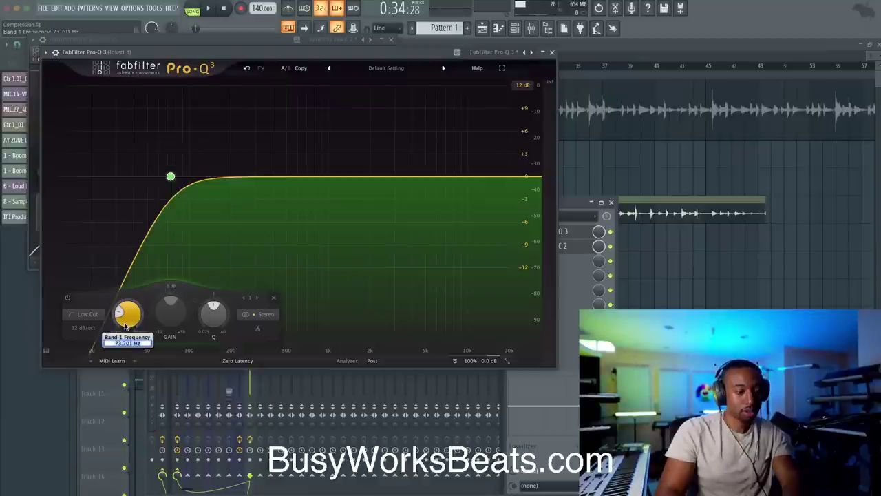
pyautogui.write('80')
pyautogui.press('Return')
pyautogui.click(90, 316)
pyautogui.click(91, 327)
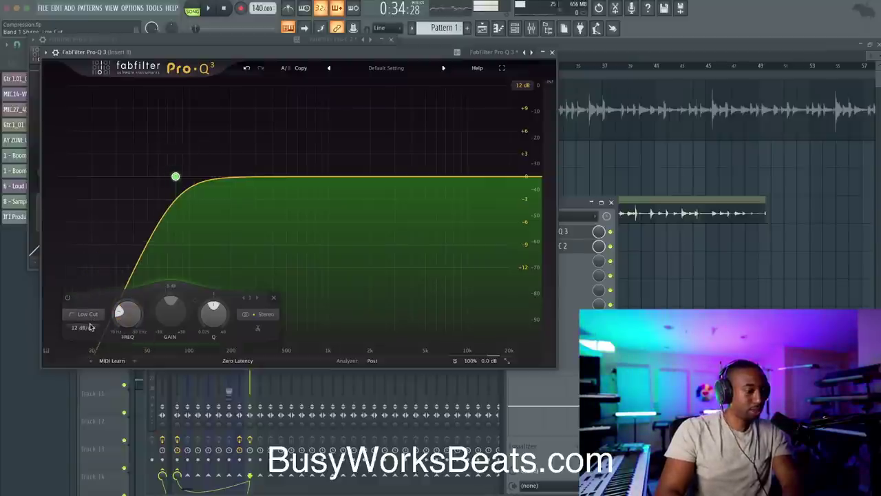
pyautogui.click(84, 327)
pyautogui.click(92, 373)
pyautogui.press('space')
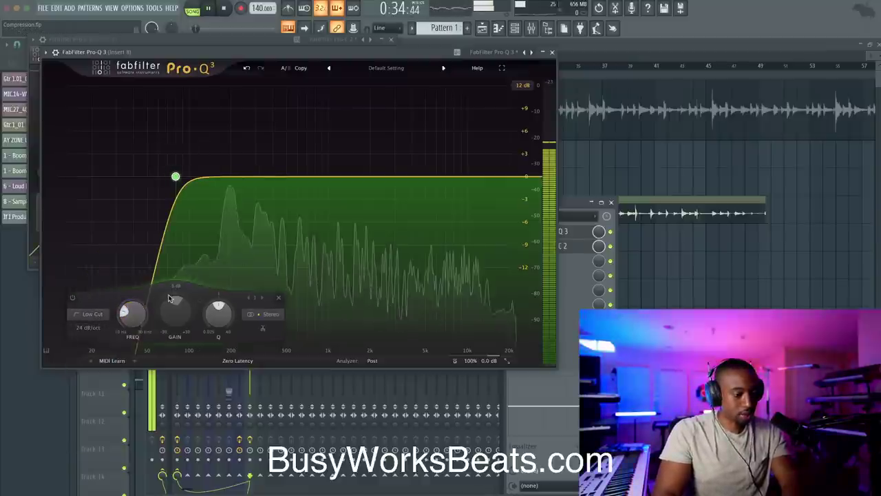
# Step: Bring up Insert 8's Pro-C 2 and lengthen its attack and release while the guitar loop plays
pyautogui.click(560, 232)
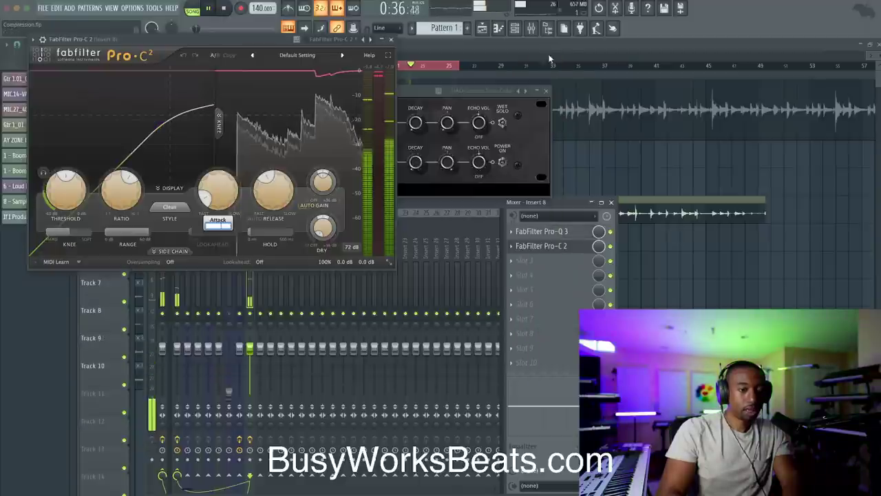
pyautogui.click(566, 245)
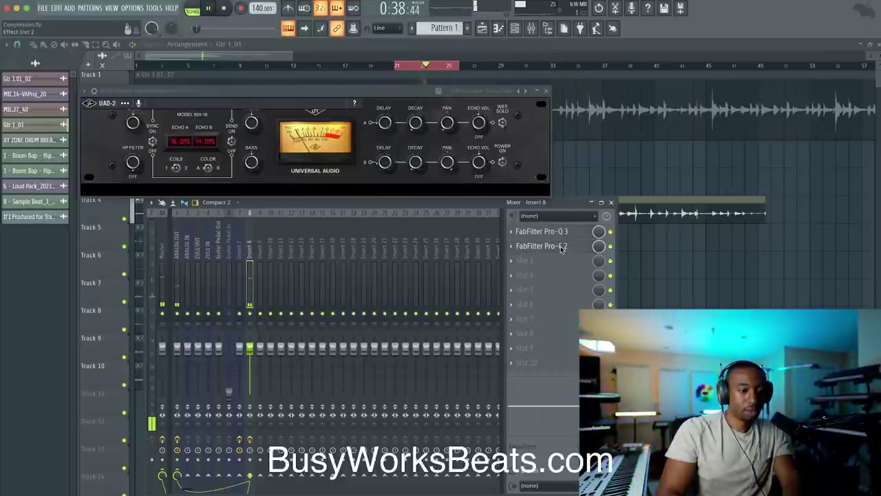
pyautogui.click(566, 246)
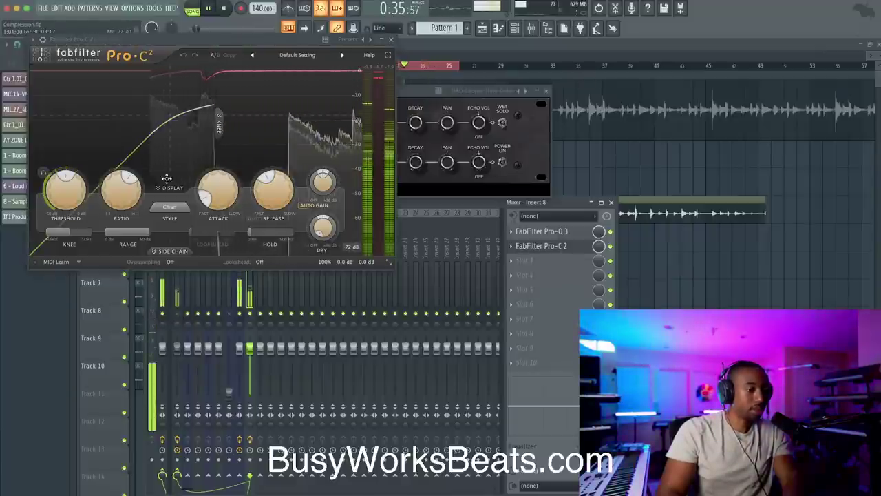
pyautogui.moveTo(235, 40); pyautogui.dragTo(269, 96)
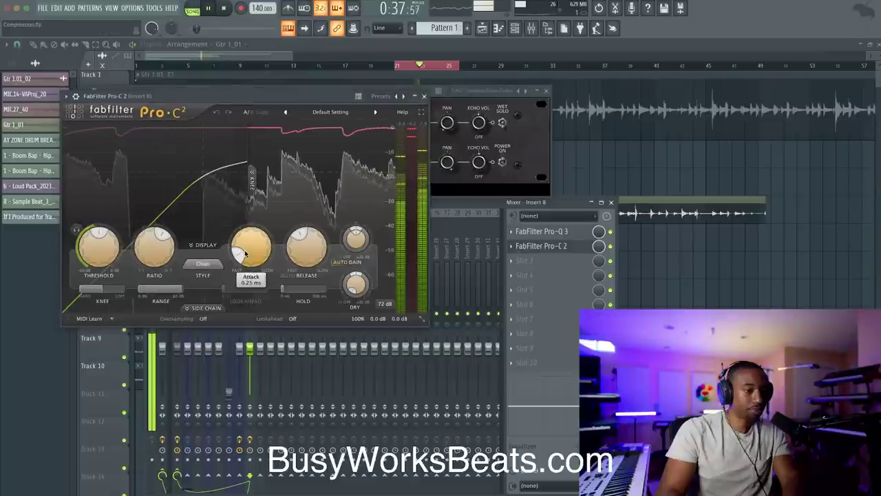
pyautogui.moveTo(249, 253); pyautogui.dragTo(250, 228)
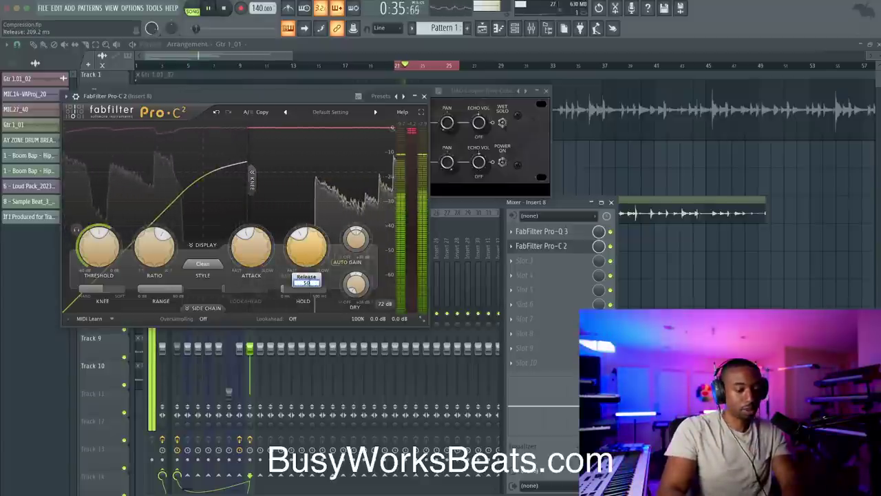
pyautogui.moveTo(321, 253); pyautogui.dragTo(320, 238)
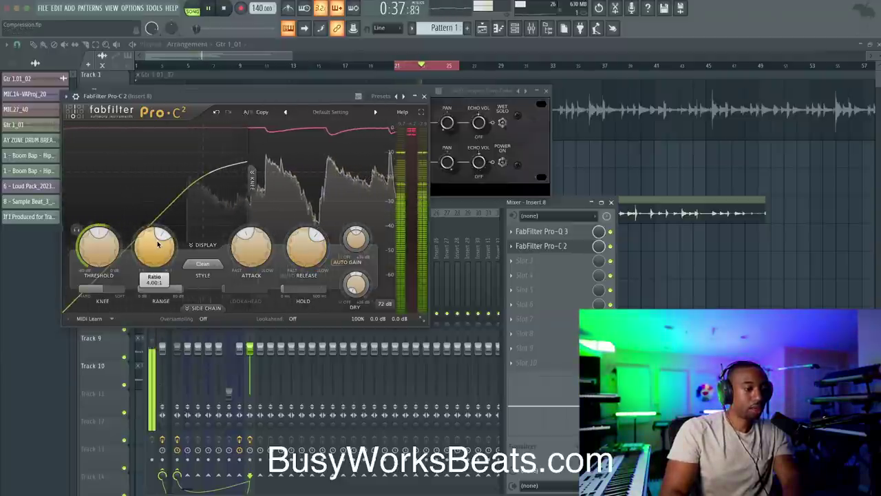
# Step: Audition the Punch and Classic styles in Insert 8's Pro-C 2, set the style to Opto, and close the compressor
pyautogui.click(202, 263)
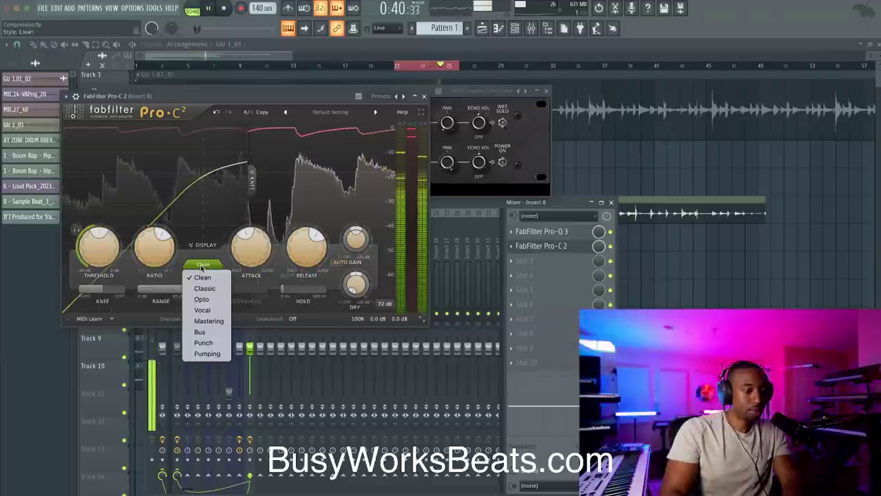
pyautogui.click(205, 342)
pyautogui.click(203, 264)
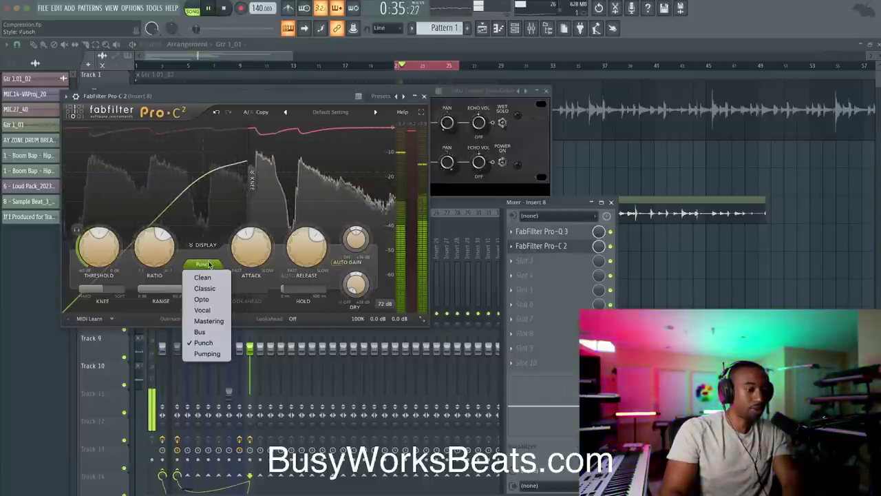
pyautogui.click(207, 286)
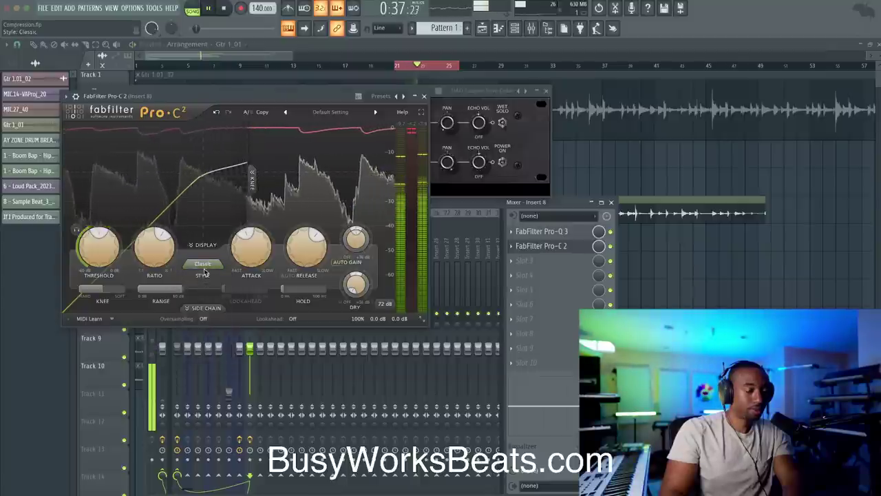
pyautogui.click(203, 265)
pyautogui.click(205, 298)
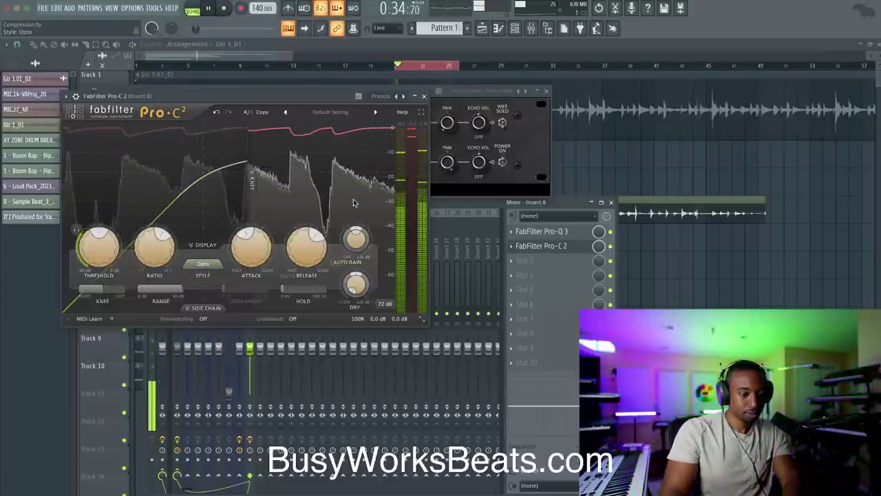
pyautogui.click(424, 96)
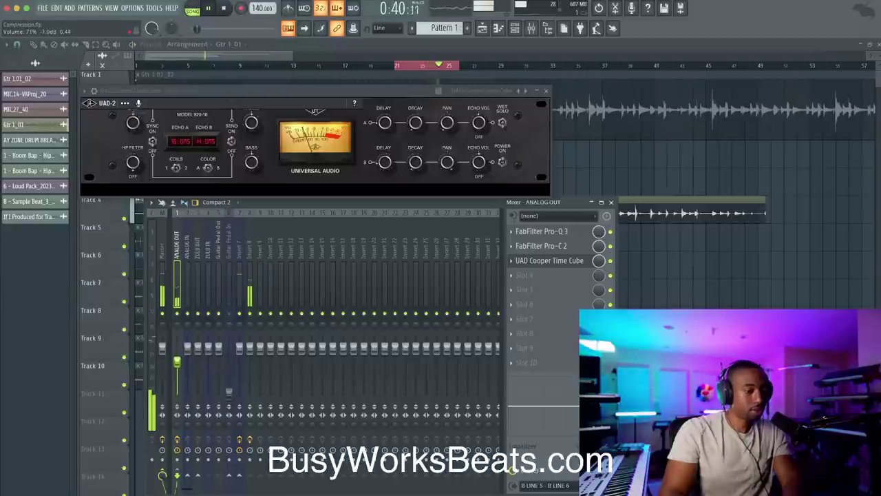
# Step: Lower the ANALOG OUT fader further while the guitar loop plays and close the Cooper Time Cube window
pyautogui.moveTo(177, 367); pyautogui.dragTo(177, 369)
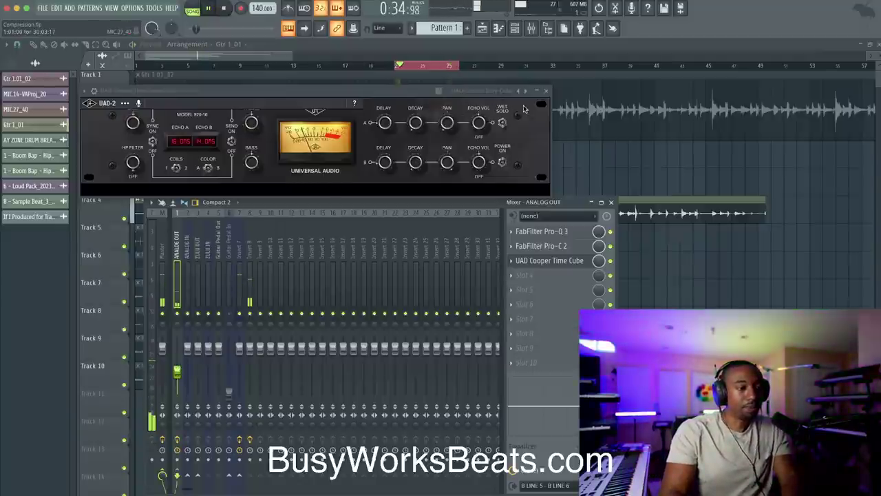
pyautogui.click(547, 93)
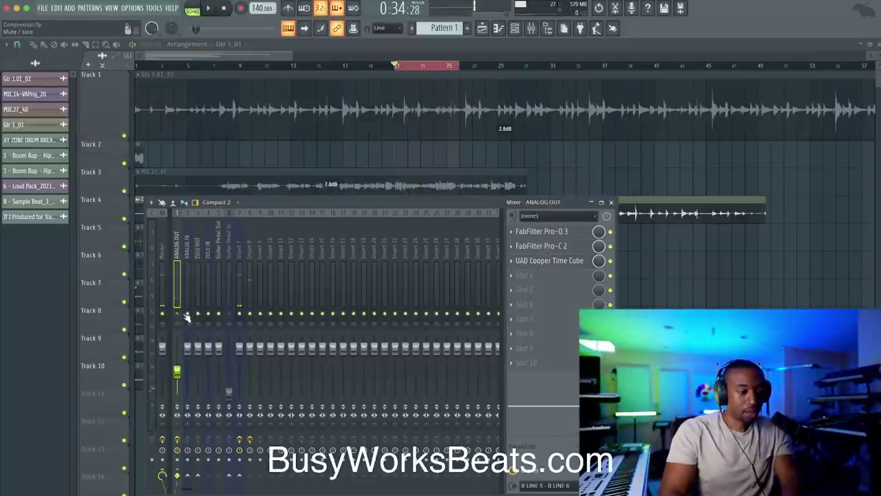
# Step: Hide the mixer and unmute the AY ZONE DRUM BREAK clip on Track 5 in the playlist
pyautogui.press('F9')
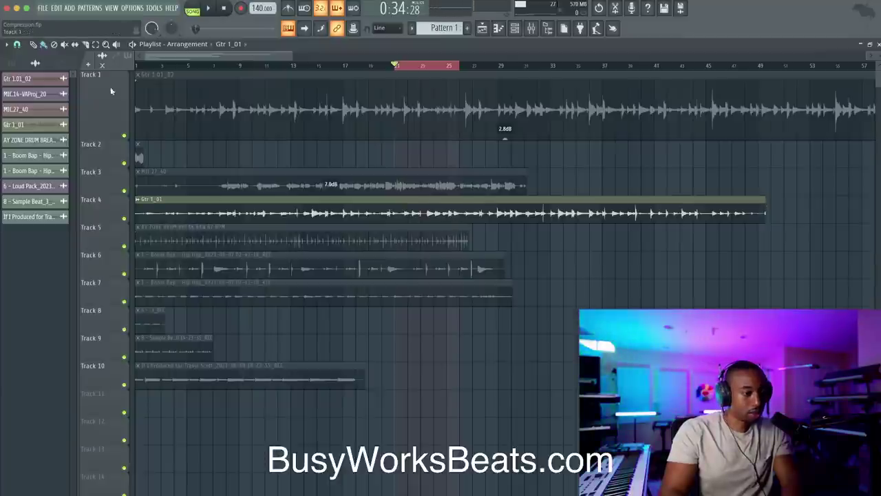
pyautogui.click(298, 242)
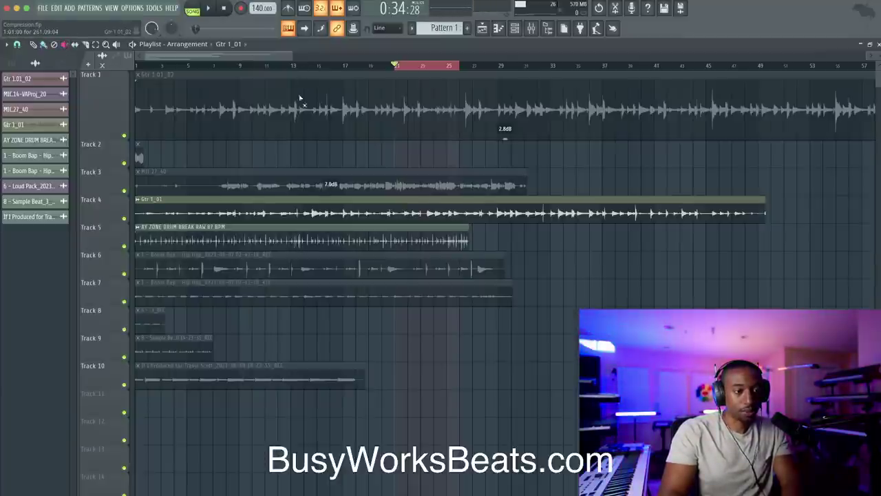
# Step: Mute the Gtr 1_01 clip, show the browser with its folders collapsed, and loop bars 1 to 26 to play the drum break
pyautogui.click(278, 206)
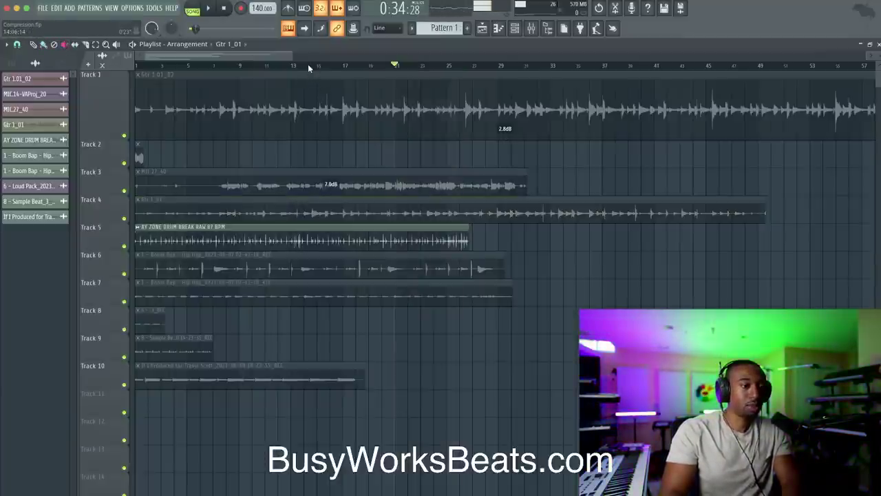
pyautogui.moveTo(293, 66); pyautogui.dragTo(410, 75)
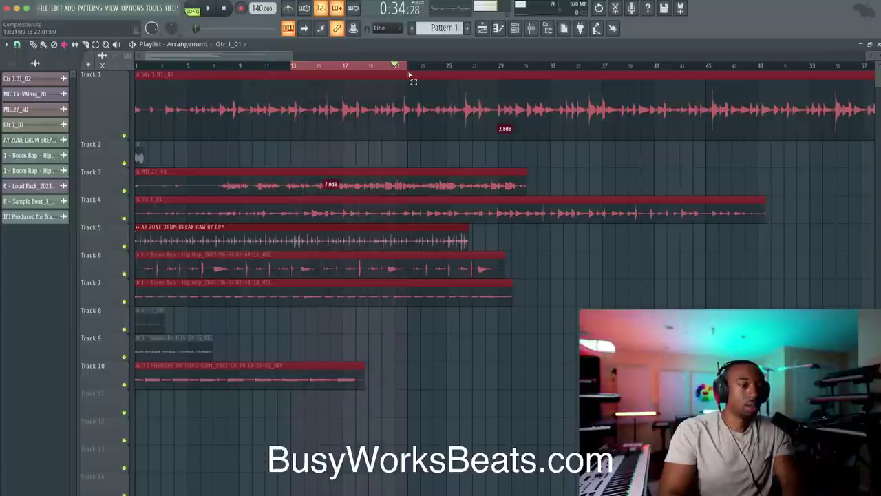
pyautogui.click(547, 30)
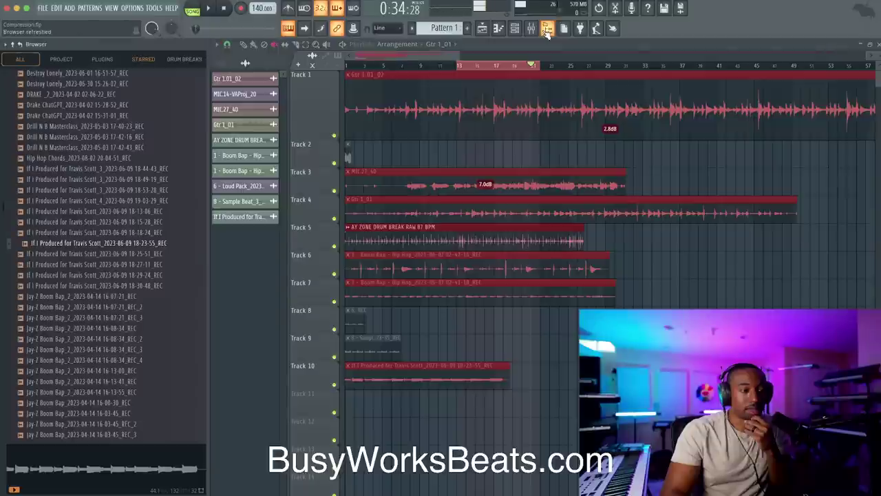
pyautogui.click(12, 44)
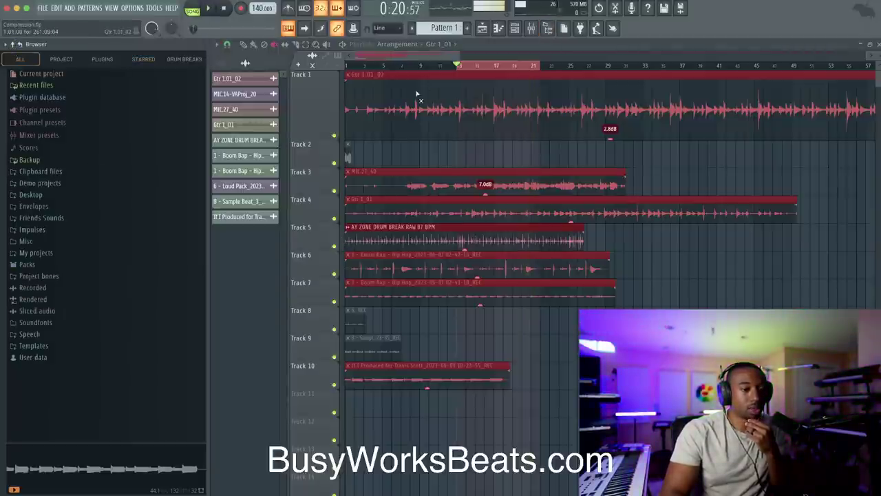
pyautogui.keyDown('ctrl'); pyautogui.click(469, 66); pyautogui.keyUp('ctrl')
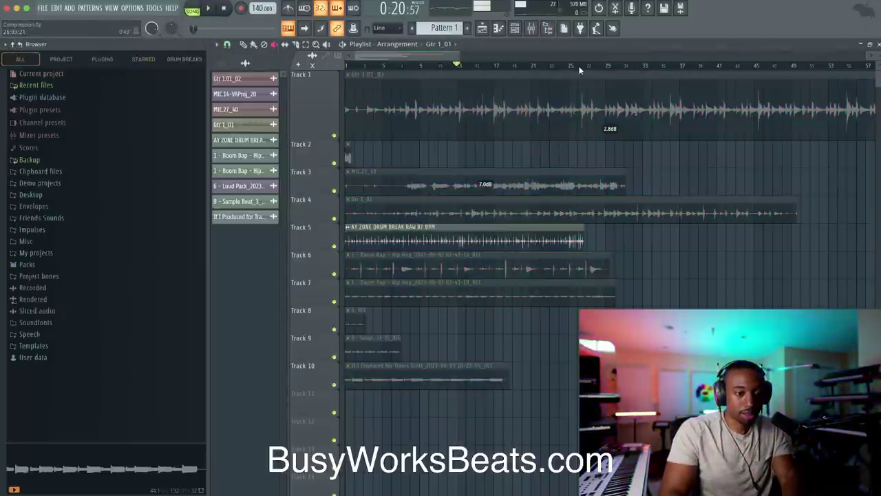
pyautogui.moveTo(577, 66); pyautogui.dragTo(242, 79)
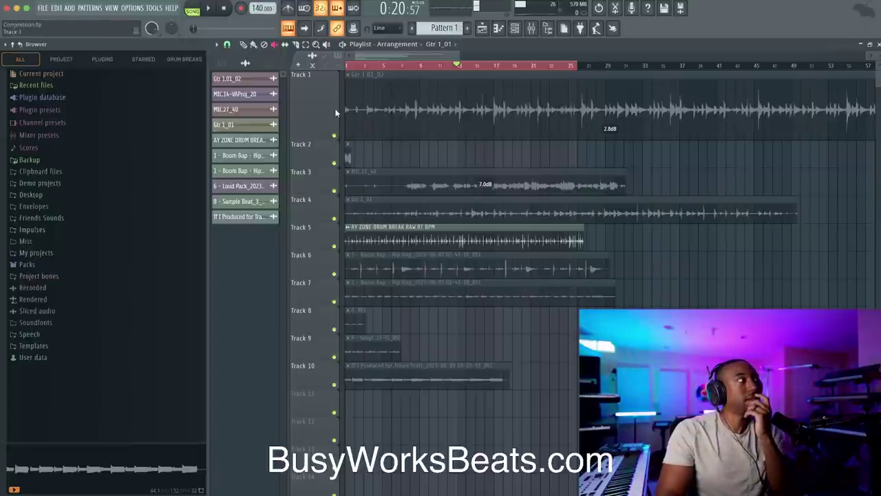
pyautogui.press('space')
# Step: Expand the Friends Sounds folder in the browser and open its Essential 808s subfolder
pyautogui.click(42, 217)
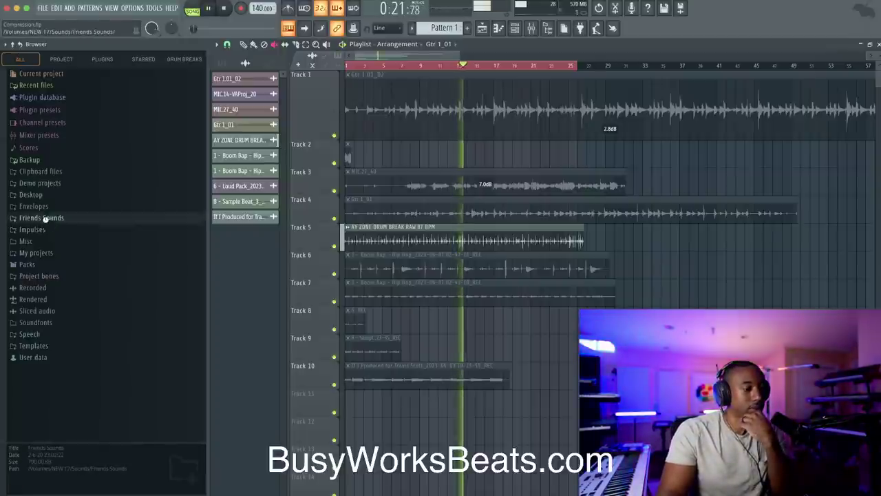
pyautogui.scroll(-5, 61, 273)
pyautogui.scroll(5, 65, 248)
pyautogui.scroll(-5, 65, 248)
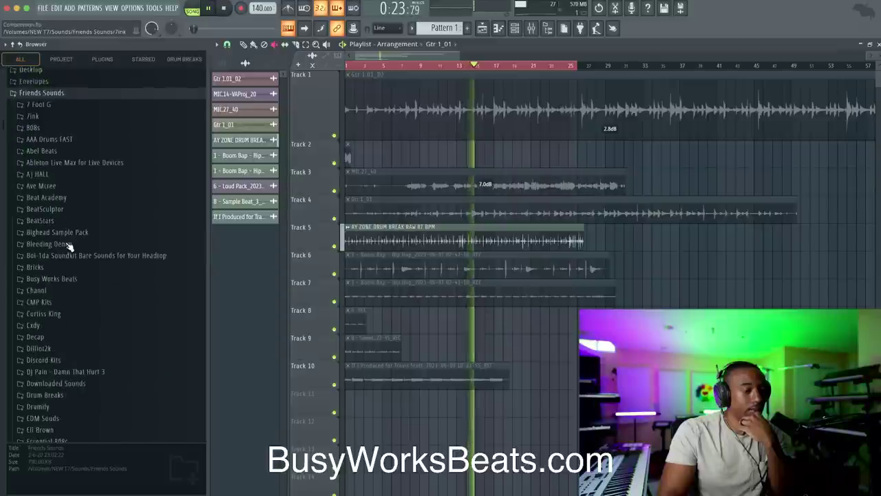
pyautogui.click(47, 438)
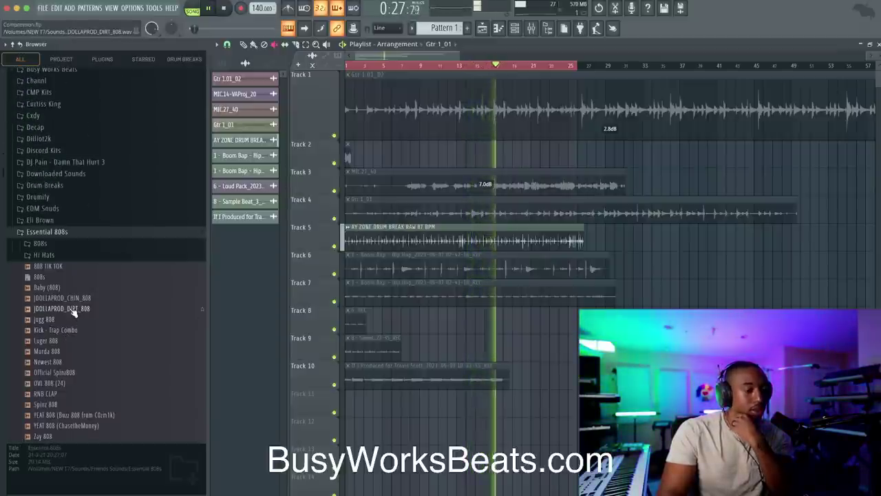
# Step: Load the Zay 808 and Spinz 808 samples into new channels and close their sampler windows
pyautogui.scroll(-3, 73, 317)
pyautogui.rightClick(62, 371)
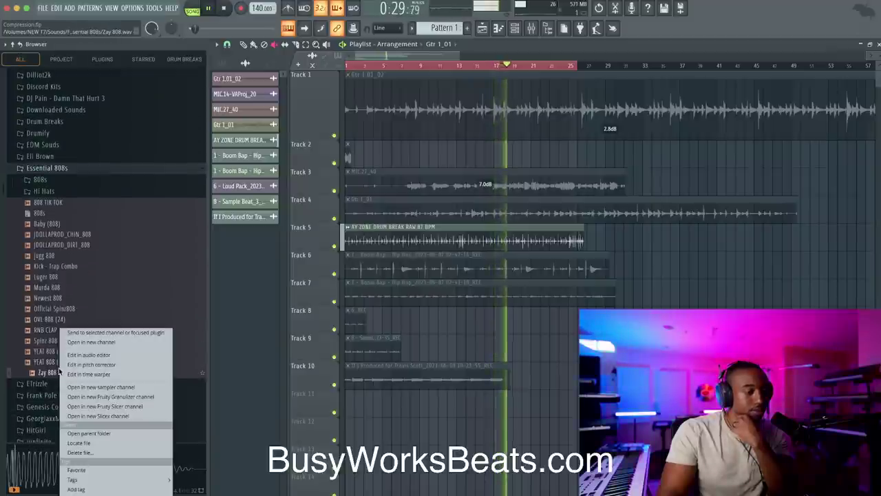
pyautogui.click(88, 342)
pyautogui.rightClick(62, 340)
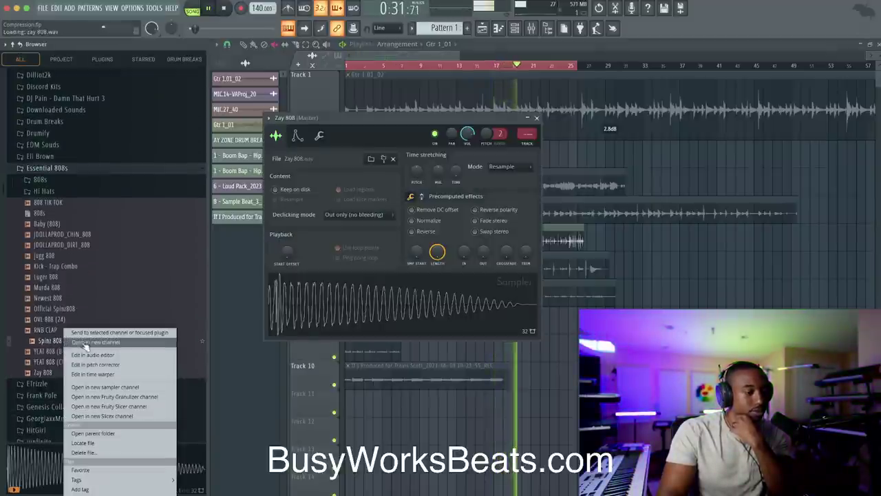
pyautogui.click(88, 342)
pyautogui.click(549, 131)
pyautogui.click(537, 118)
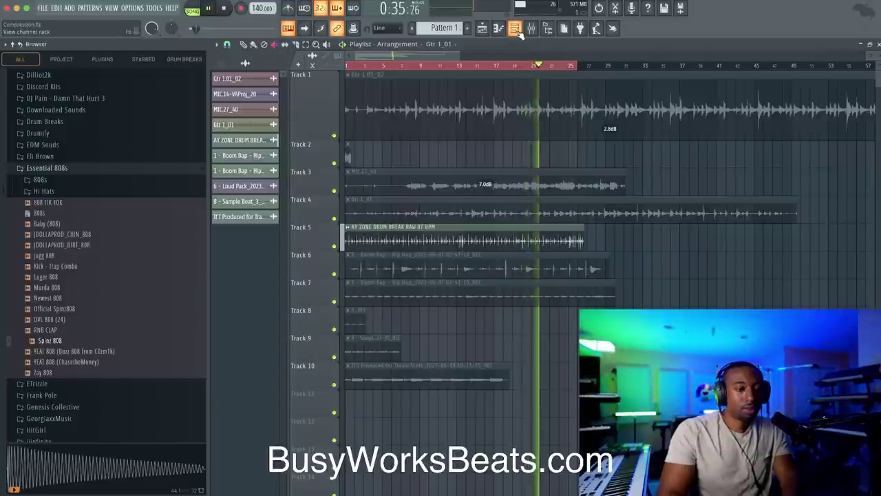
# Step: Fill every fourth step for Spinz 808 and Zay 808 in the channel rack, stop playback, and hide the rack
pyautogui.press('F6')
pyautogui.click(369, 133)
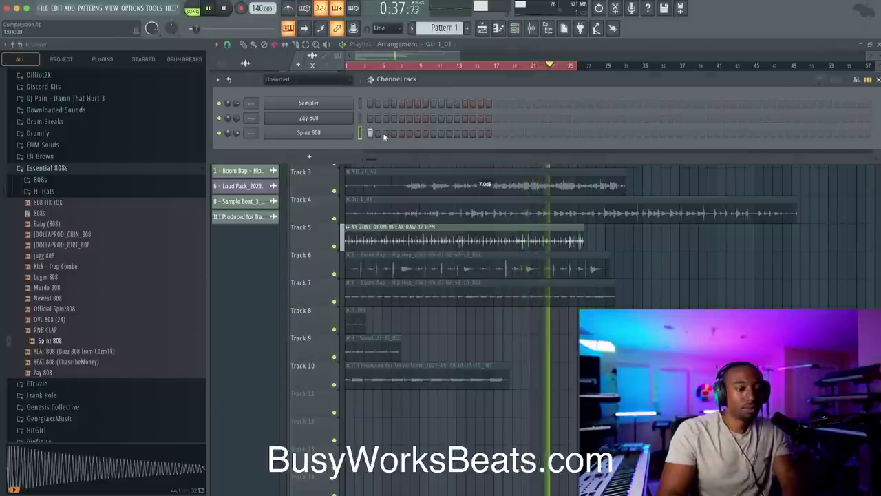
pyautogui.rightClick(350, 134)
pyautogui.click(444, 173)
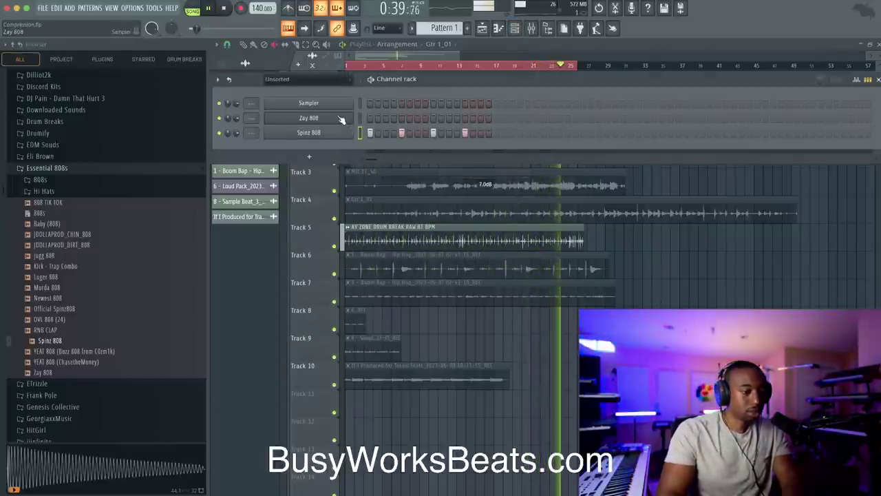
pyautogui.press('space')
pyautogui.rightClick(348, 119)
pyautogui.click(442, 157)
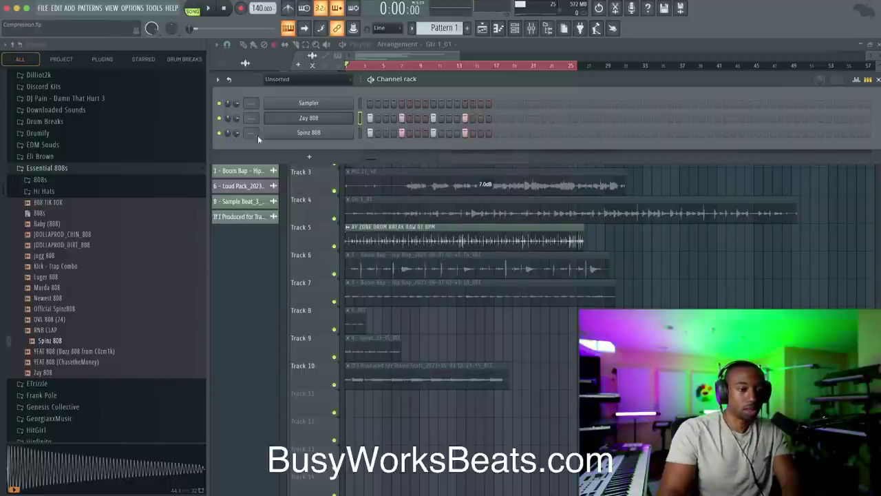
pyautogui.press('F6')
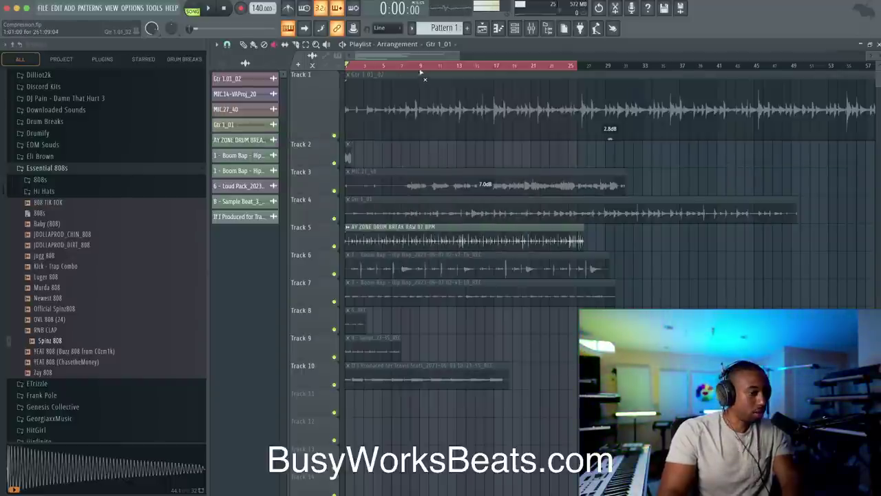
# Step: Set the playlist loop to bars 8 to 26, briefly play the drum break, clear the clip selection, and hide the browser
pyautogui.moveTo(417, 67); pyautogui.dragTo(579, 104)
pyautogui.press('space')
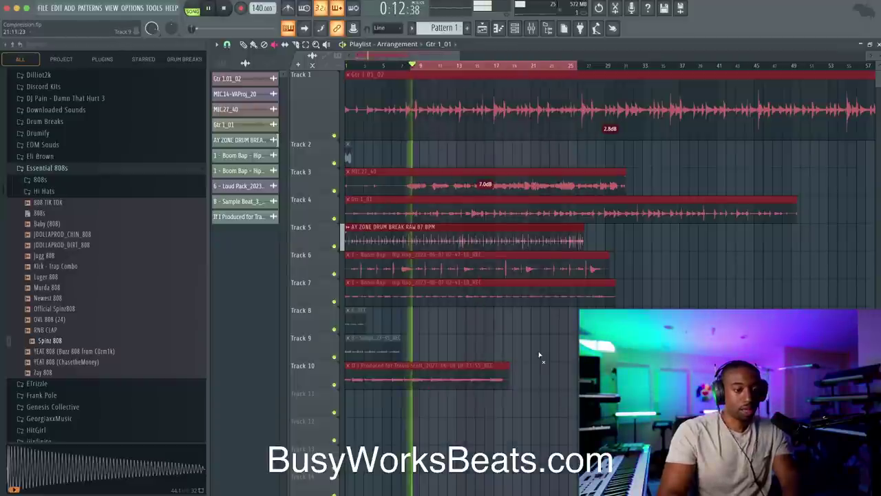
pyautogui.press('space')
pyautogui.click(539, 356)
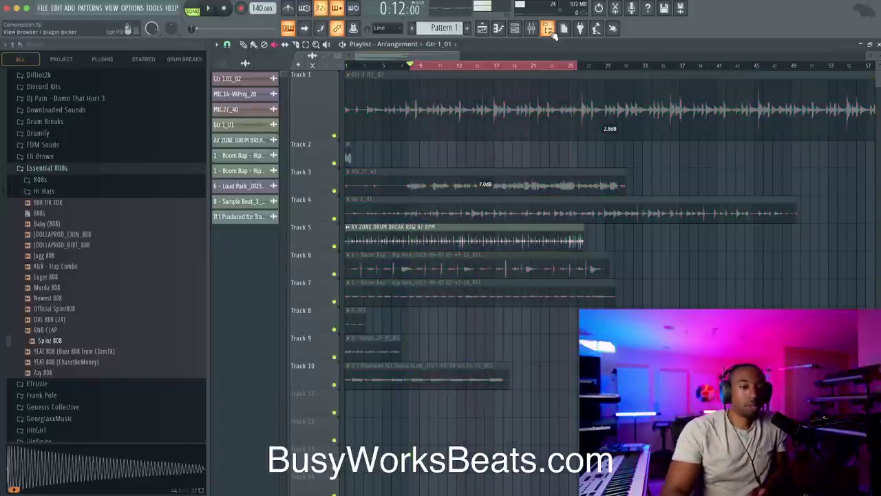
pyautogui.click(552, 32)
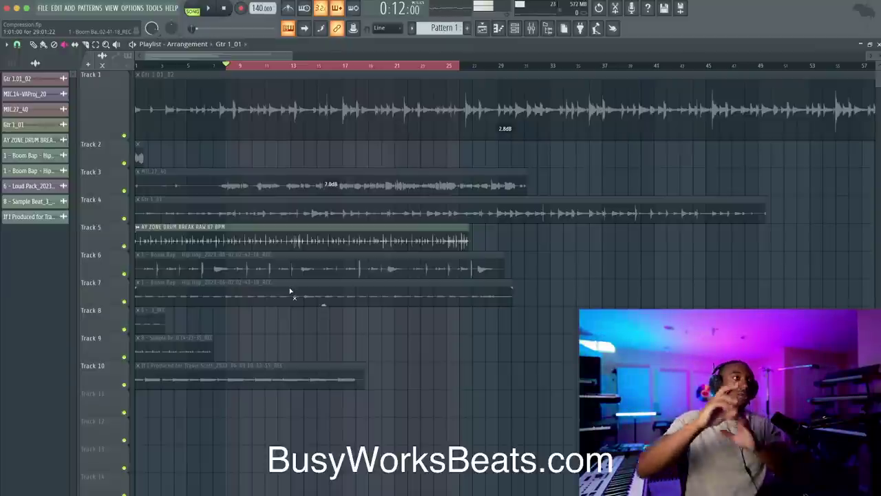
# Step: Route the AY ZONE DRUM BREAK clip to mixer track 1 during playback, show the mixer, and stop playback
pyautogui.press('space')
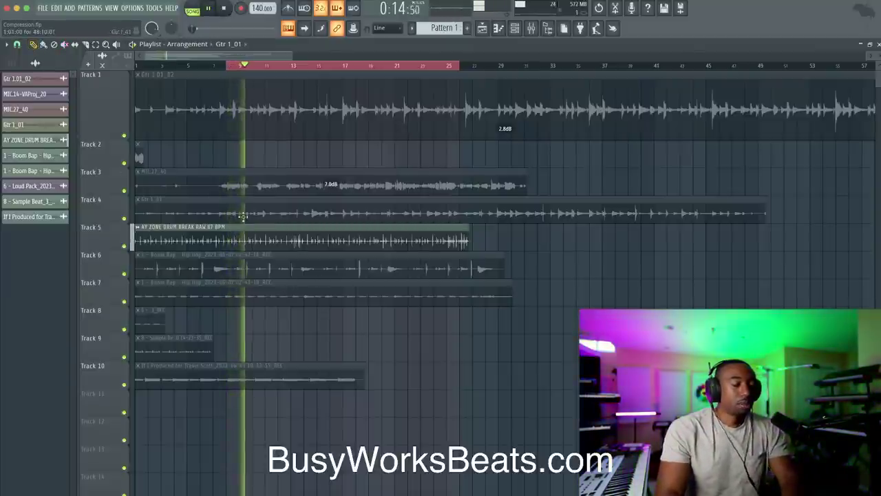
pyautogui.doubleClick(254, 234)
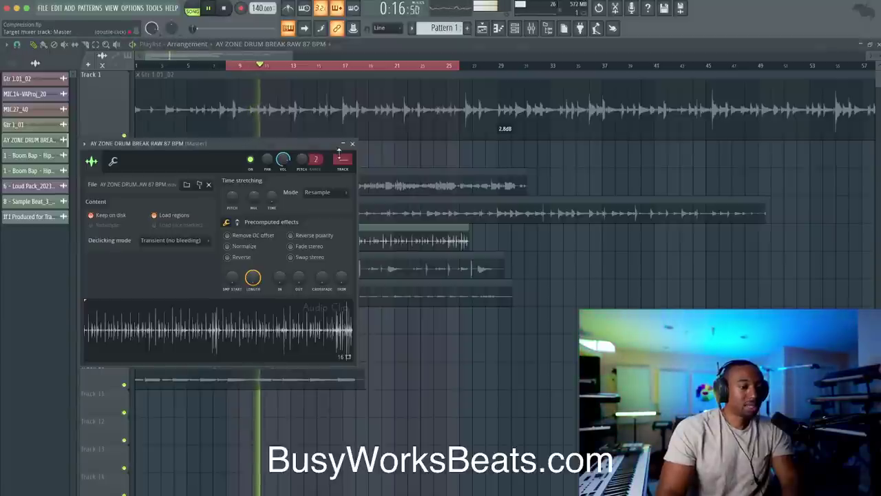
pyautogui.moveTo(343, 159); pyautogui.dragTo(342, 154)
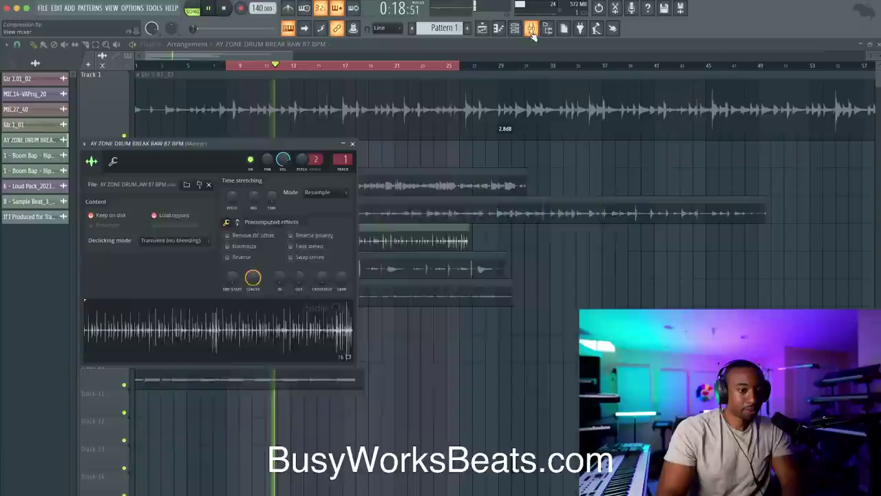
pyautogui.click(531, 29)
pyautogui.press('space')
# Step: Clear the ANALOG OUT track's custom name and reset that mixer track to default, removing all its plugins
pyautogui.rightClick(176, 249)
pyautogui.click(176, 250)
pyautogui.click(177, 313)
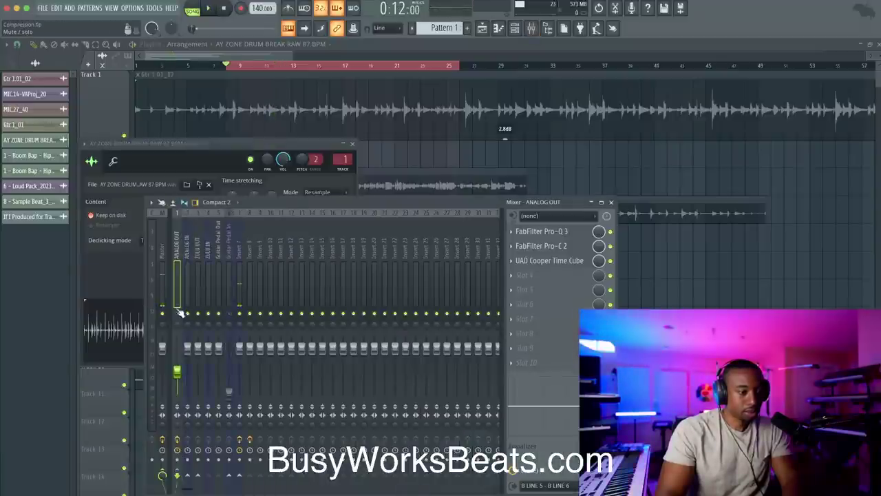
pyautogui.press('space')
pyautogui.press('space')
pyautogui.rightClick(177, 257)
pyautogui.press('F2')
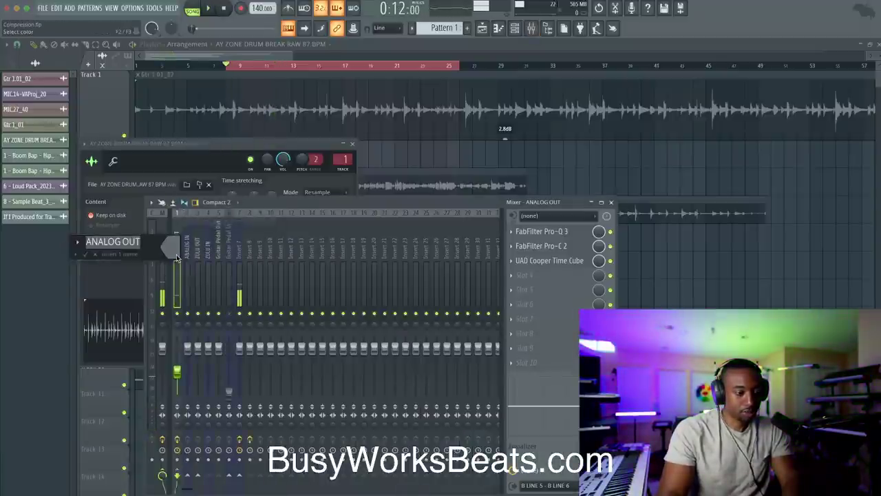
pyautogui.press('BackSpace')
pyautogui.press('Return')
pyautogui.rightClick(177, 257)
pyautogui.click(193, 304)
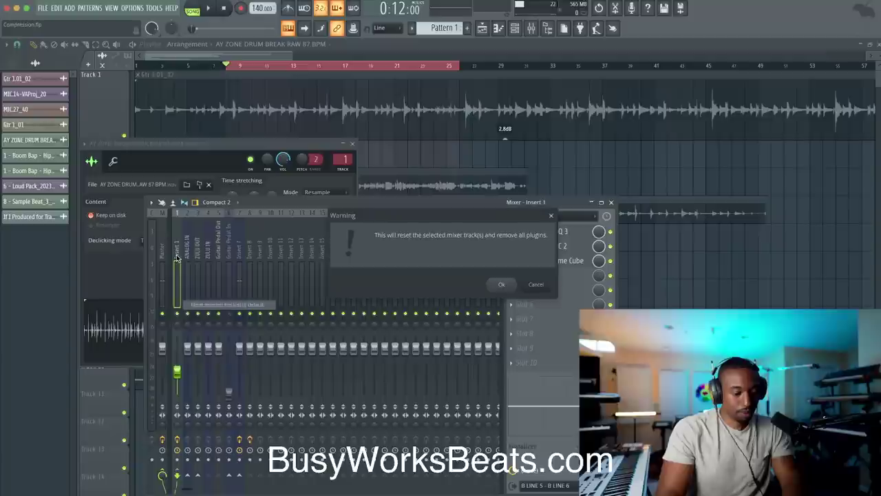
pyautogui.press('Return')
# Step: Add FabFilter Pro-C 2 to Insert 1 while the drum break plays, stop playback, and close the plugin window
pyautogui.press('space')
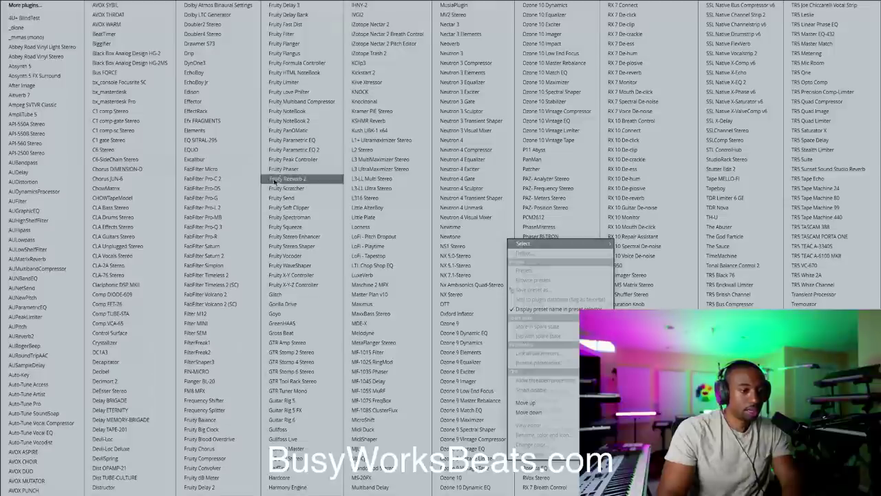
pyautogui.click(234, 174)
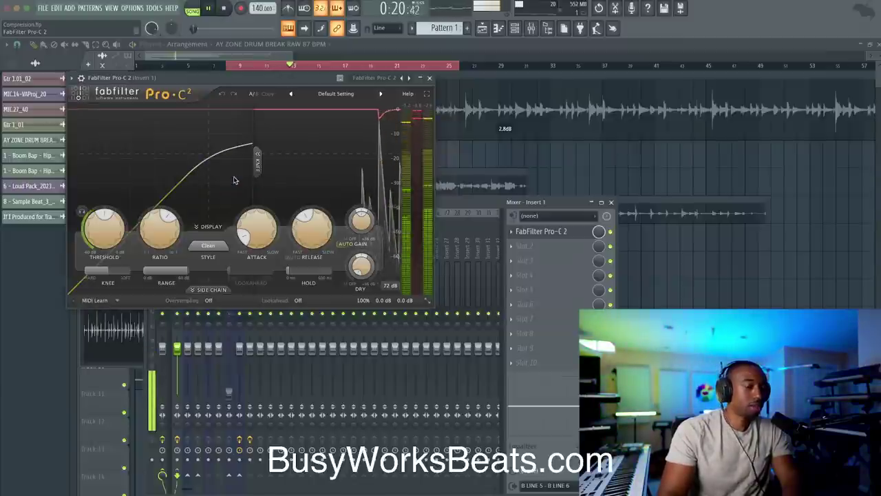
pyautogui.press('space')
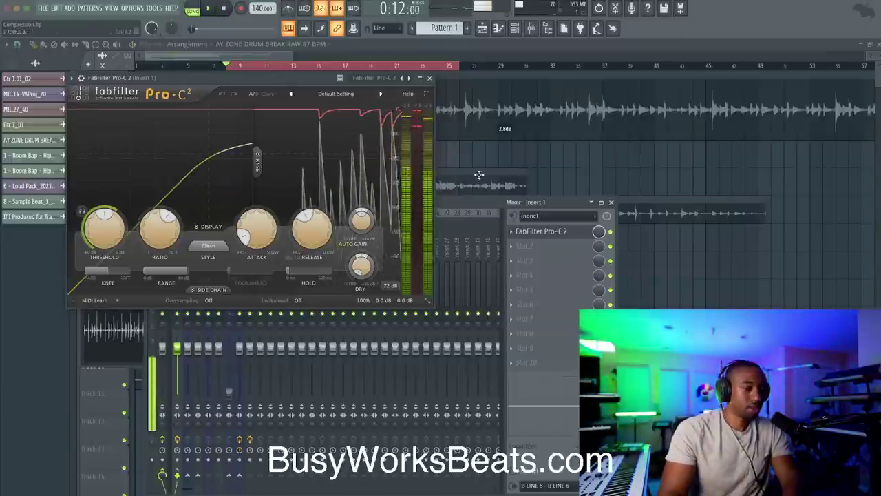
pyautogui.click(430, 79)
# Step: Open the drum break sample in the Edison audio editor and select about 4 ms of one hit's transient for a close look
pyautogui.rightClick(115, 319)
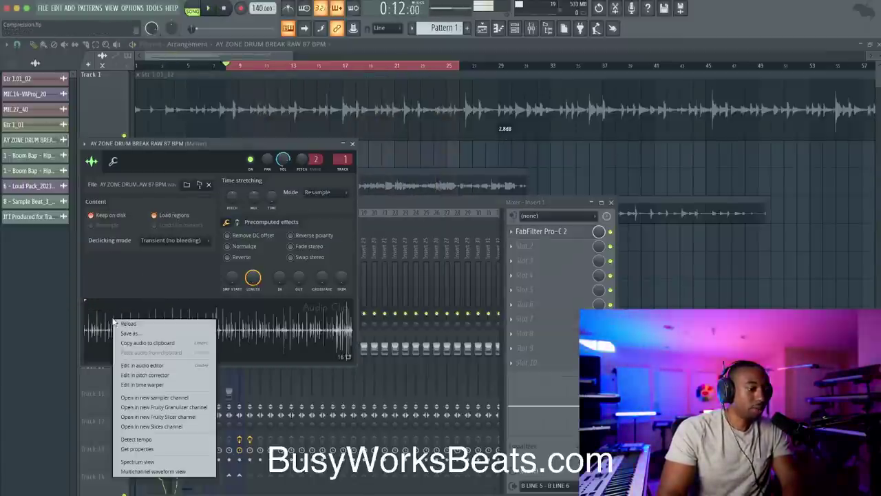
pyautogui.click(142, 365)
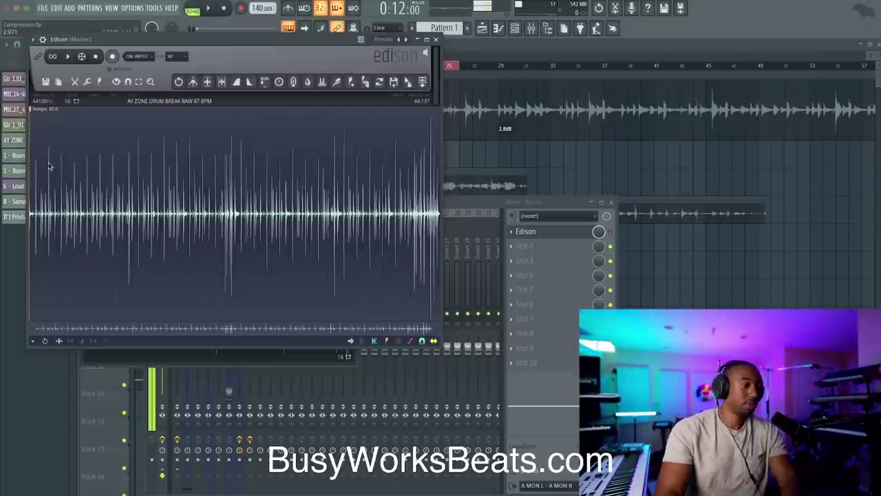
pyautogui.scroll(10, 47, 174)
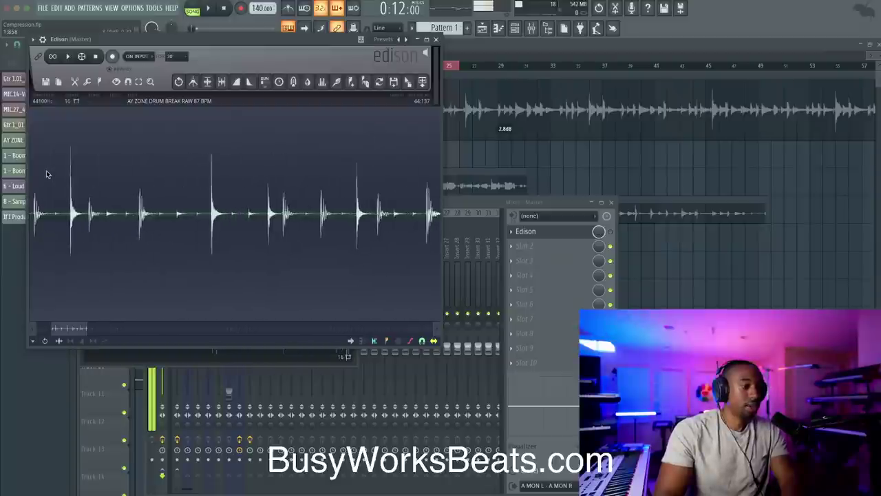
pyautogui.moveTo(189, 213); pyautogui.dragTo(193, 213)
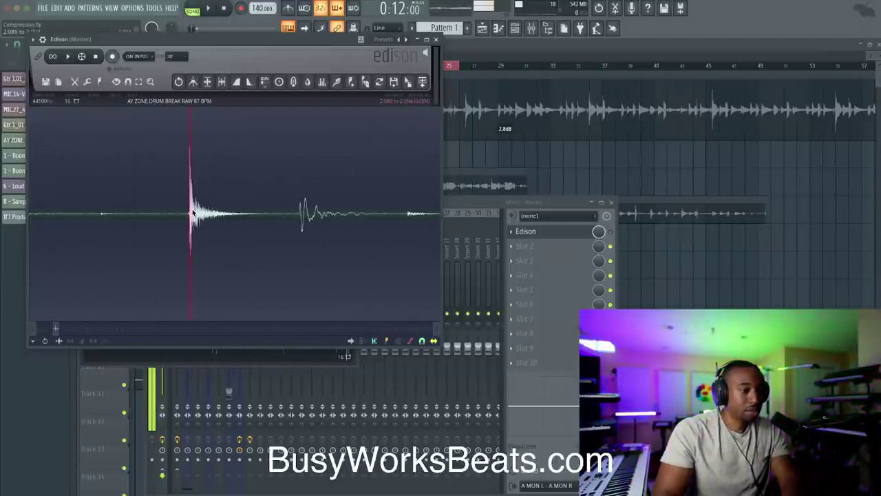
pyautogui.rightClick(194, 213)
pyautogui.press('Escape')
pyautogui.scroll(5, 197, 185)
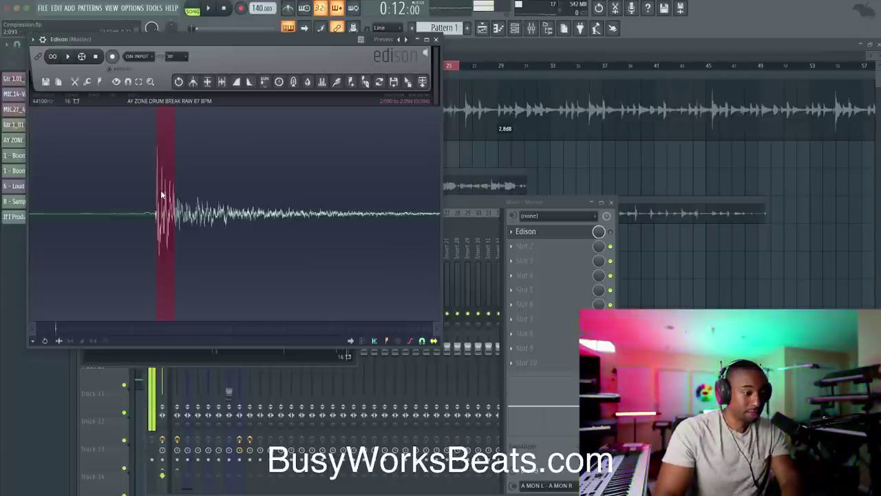
pyautogui.scroll(-5, 182, 198)
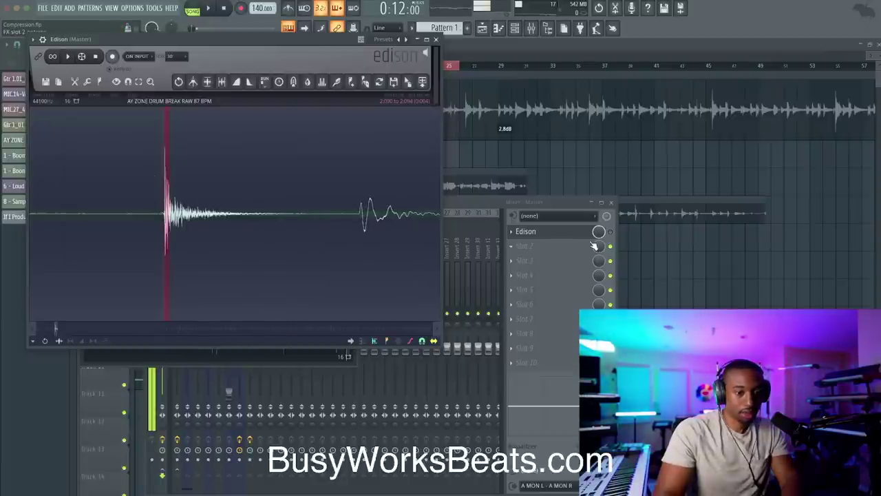
# Step: Enable the Edison slot on the Master track and play the selected transient in Edison
pyautogui.click(177, 385)
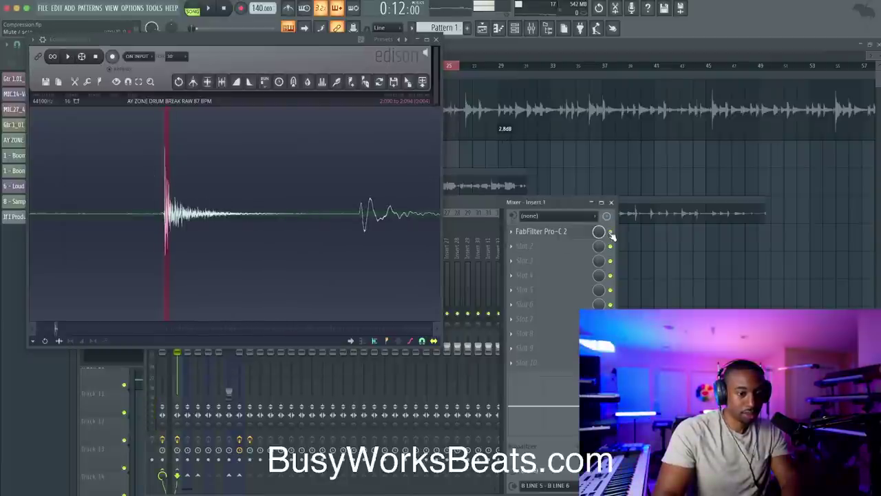
pyautogui.click(113, 57)
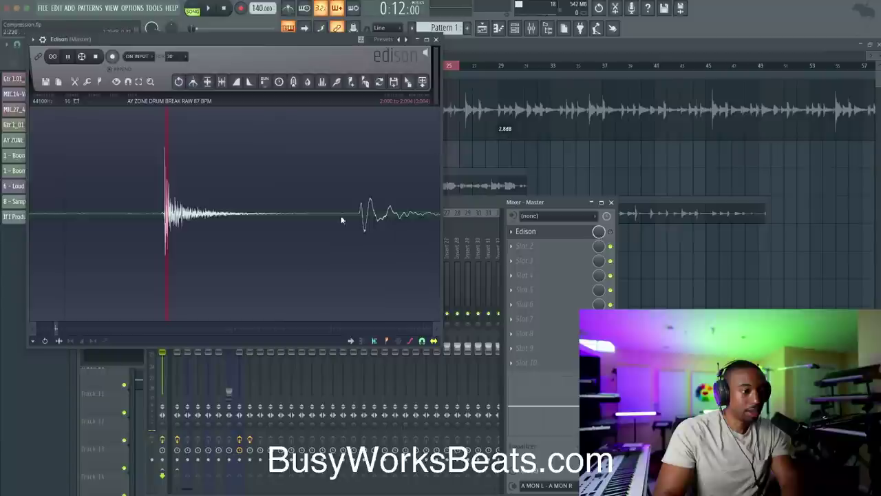
pyautogui.click(610, 232)
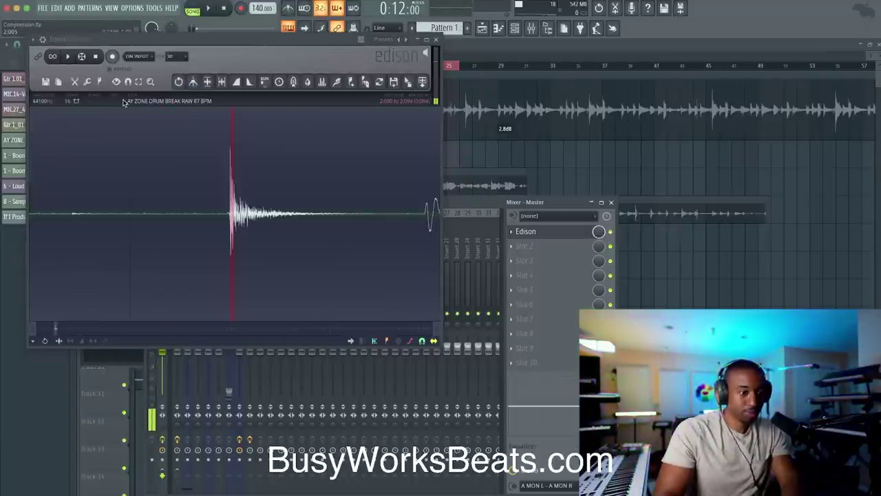
pyautogui.click(71, 60)
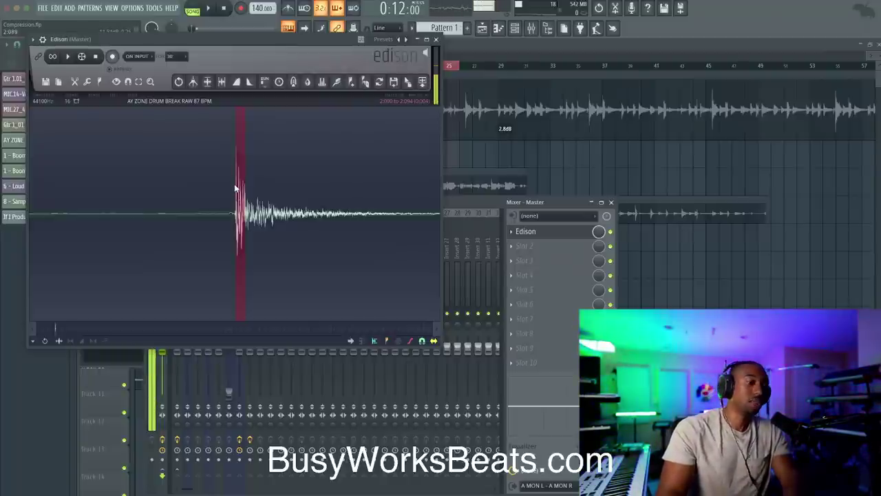
# Step: Examine the selected hit's transient and decay up close, clear the selection, view the whole drum break, and close Edison
pyautogui.scroll(2, 241, 181)
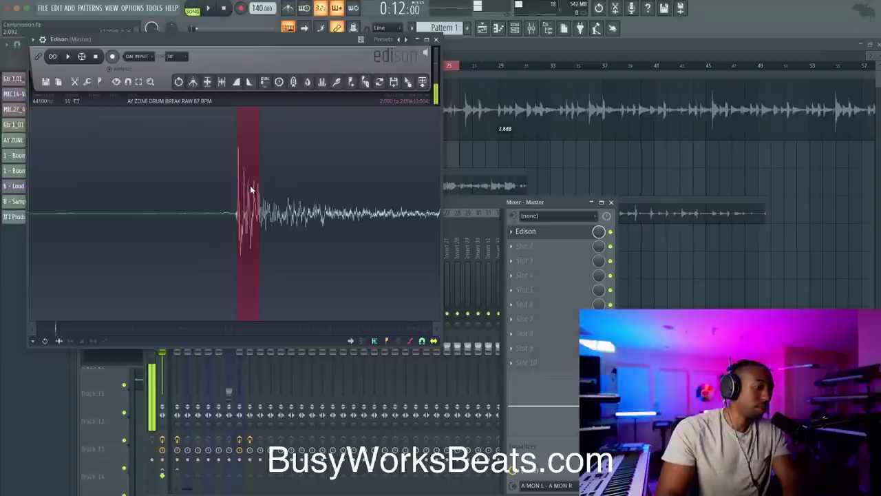
pyautogui.scroll(-2, 337, 187)
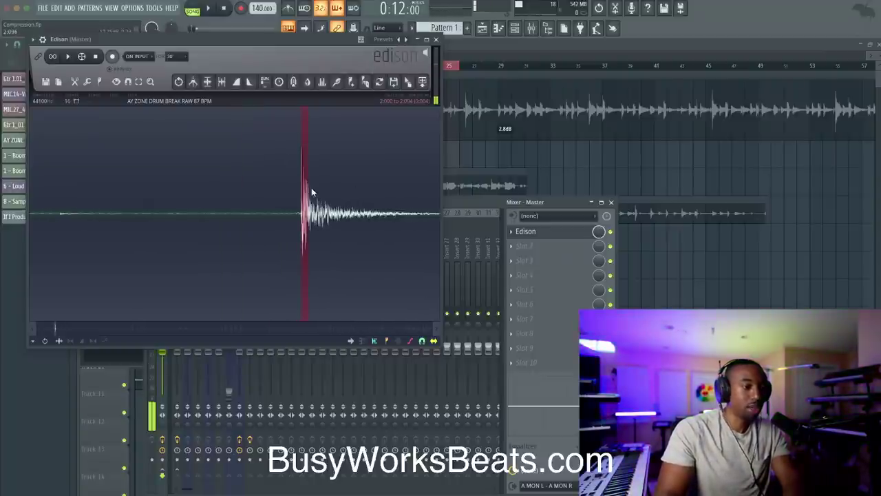
pyautogui.scroll(3, 313, 181)
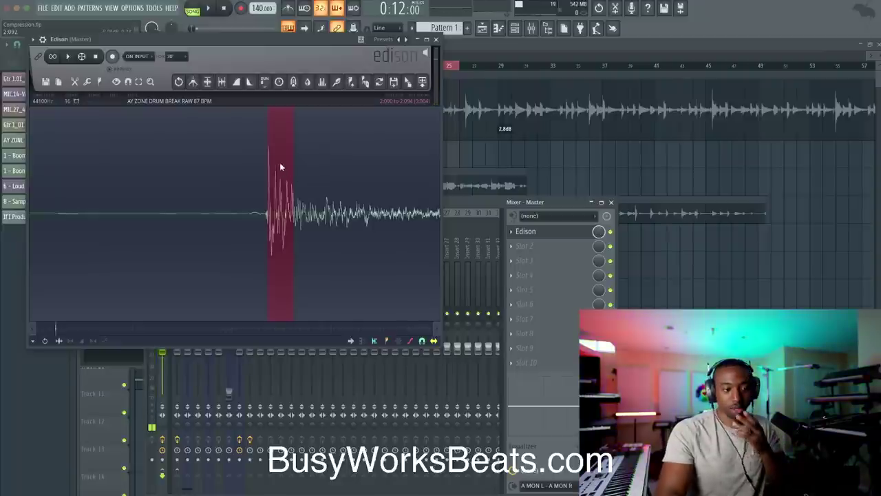
pyautogui.press('space')
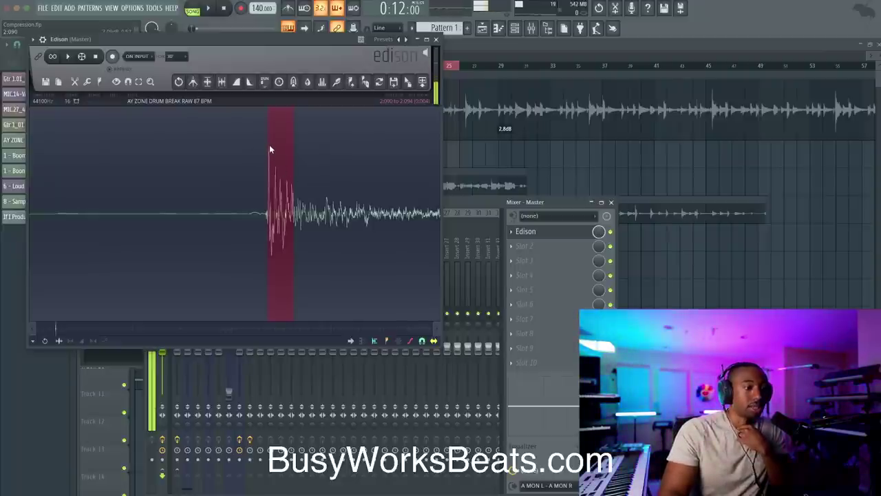
pyautogui.moveTo(256, 39); pyautogui.dragTo(257, 85)
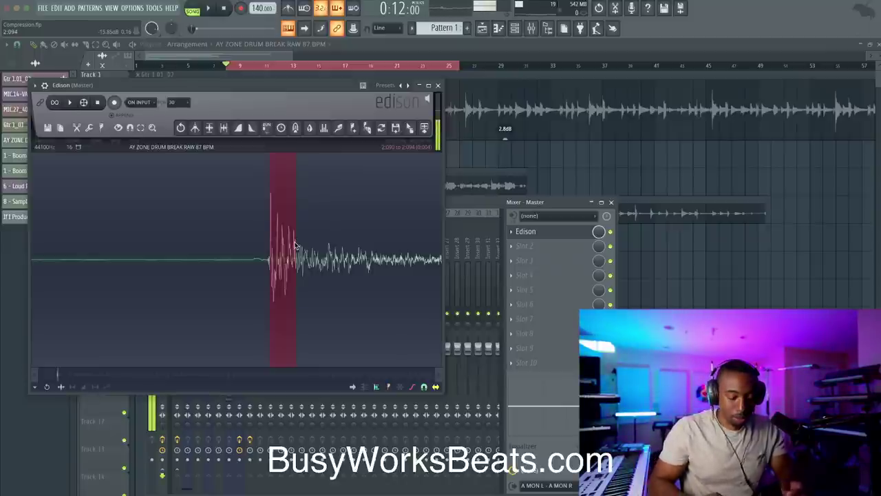
pyautogui.click(270, 210)
pyautogui.scroll(-4, 270, 215)
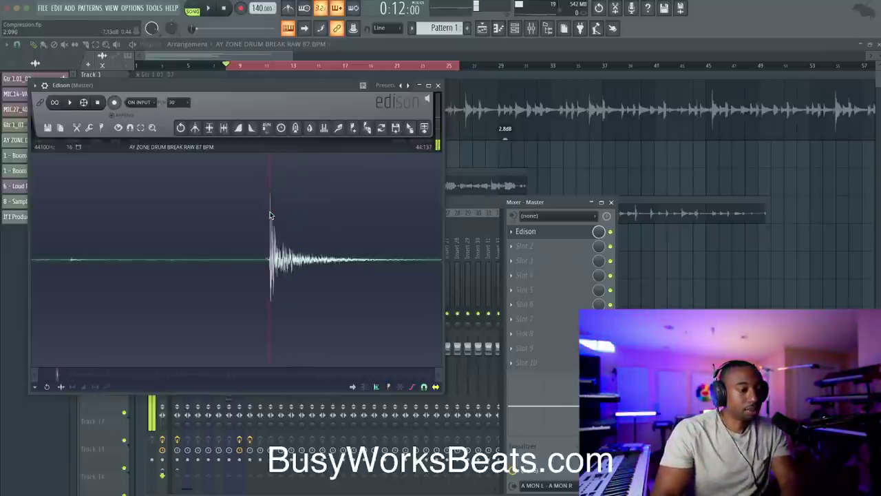
pyautogui.scroll(-5, 269, 215)
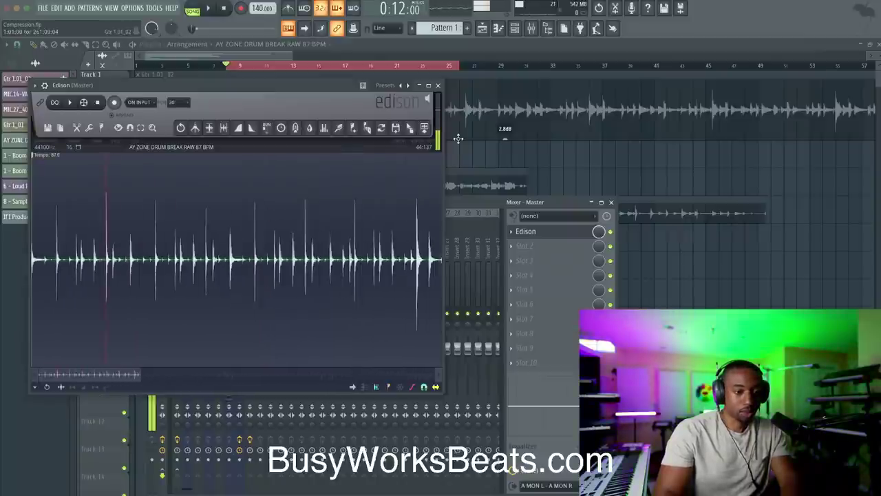
pyautogui.click(438, 86)
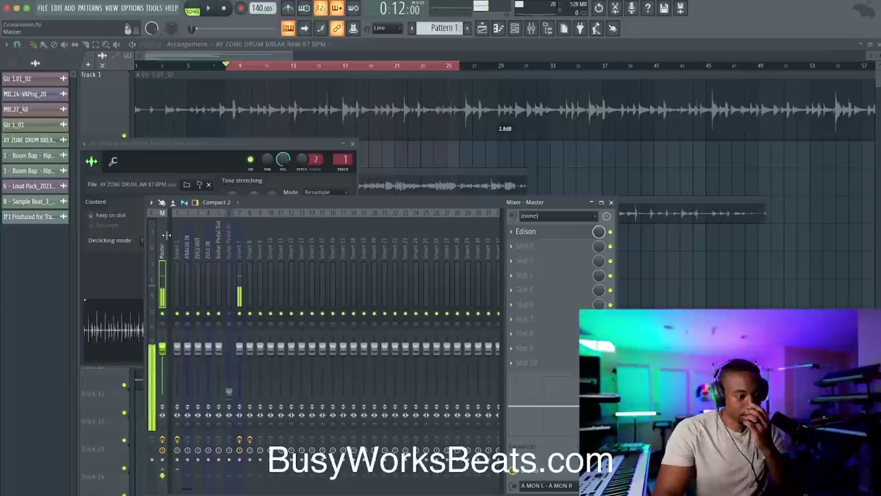
# Step: Open Pro-C 2 on Insert 1 and set its attack to 0.005 ms and its release to 10 ms
pyautogui.click(177, 242)
pyautogui.click(585, 235)
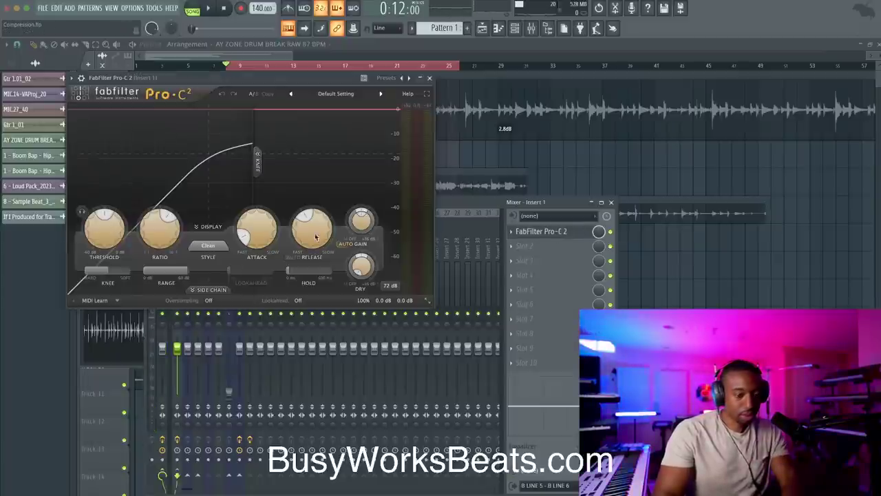
pyautogui.moveTo(264, 239); pyautogui.dragTo(256, 247)
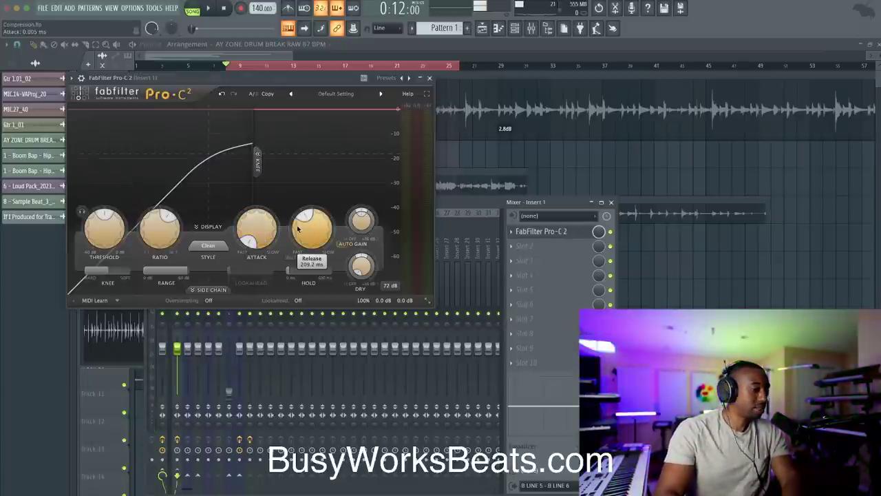
pyautogui.moveTo(309, 239)
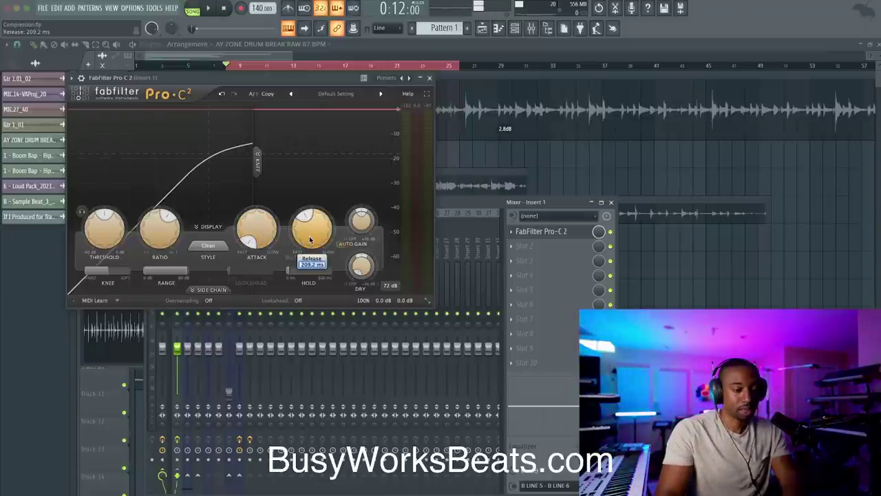
pyautogui.moveTo(310, 239); pyautogui.dragTo(310, 261)
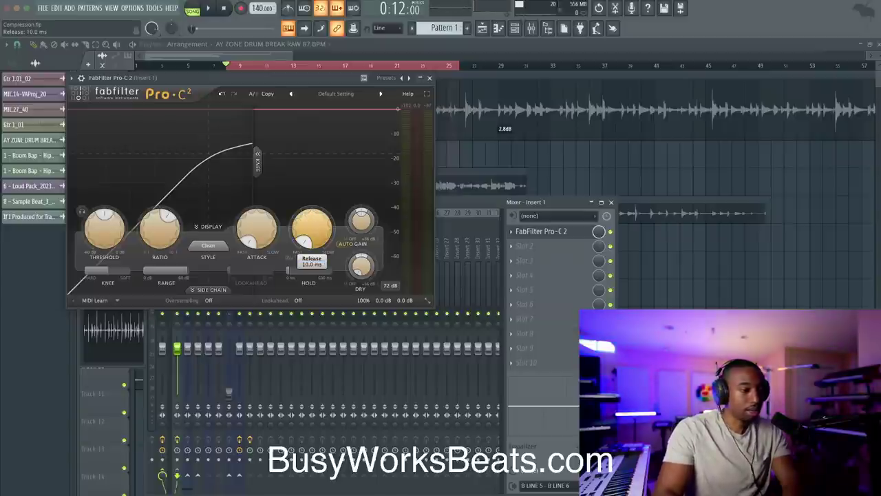
# Step: Play the drum break through Pro-C 2 and set the compression ratio to 10:1
pyautogui.press('space')
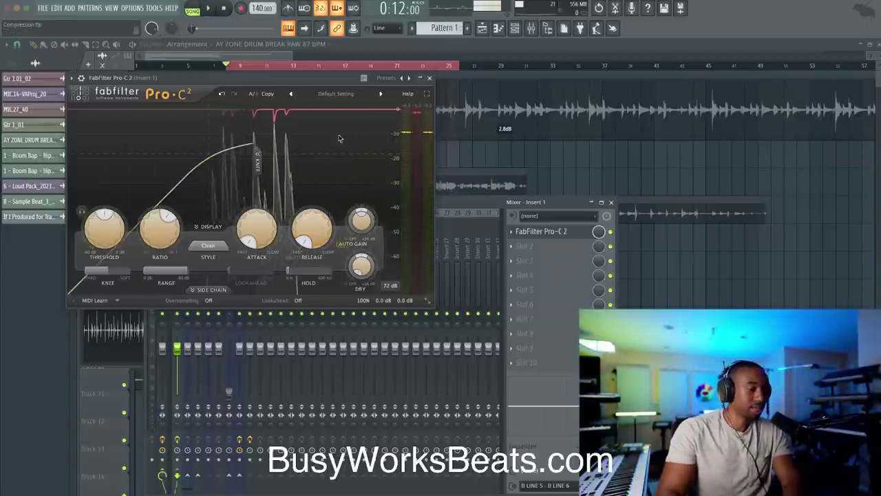
pyautogui.press('space')
pyautogui.click(430, 79)
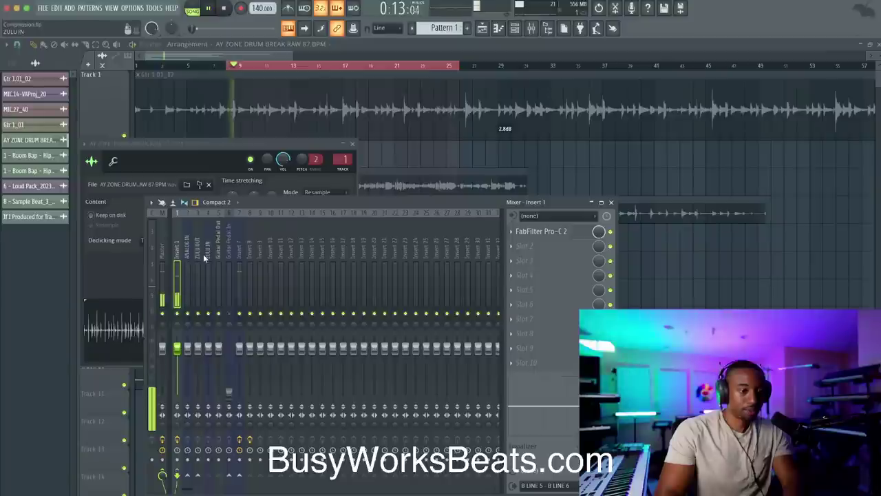
pyautogui.click(588, 237)
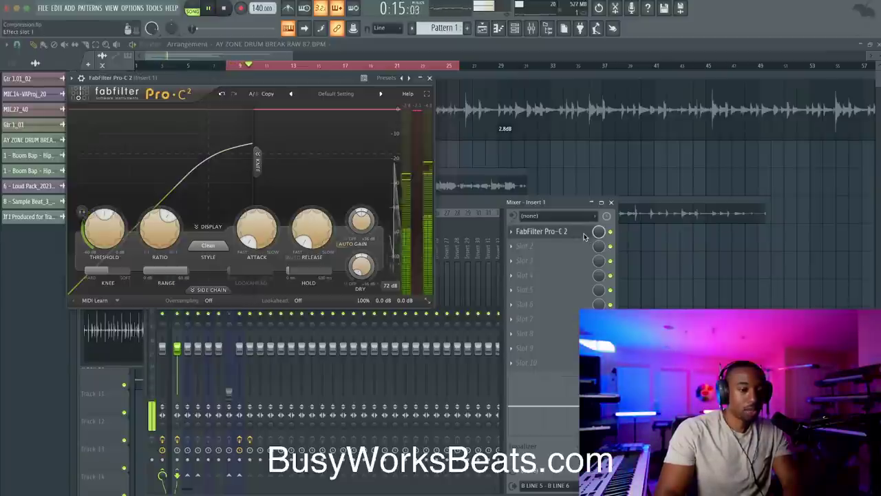
pyautogui.moveTo(162, 241)
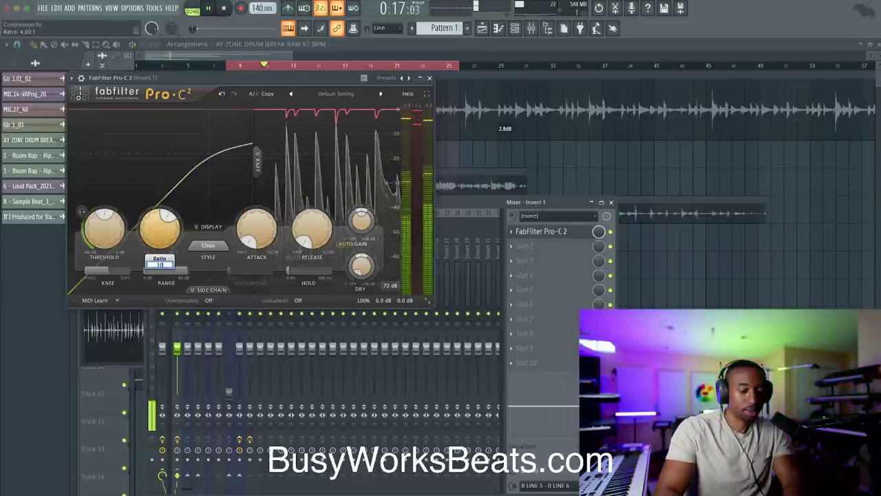
pyautogui.press('Return')
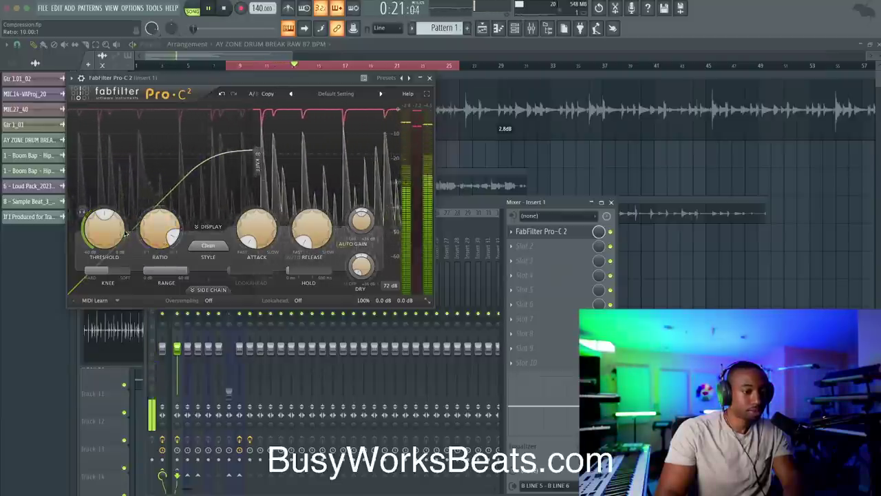
# Step: Lower the Pro-C 2 threshold to -21.86 dB, audition the compressed break, stop playback, and close the plugin window
pyautogui.moveTo(97, 249)
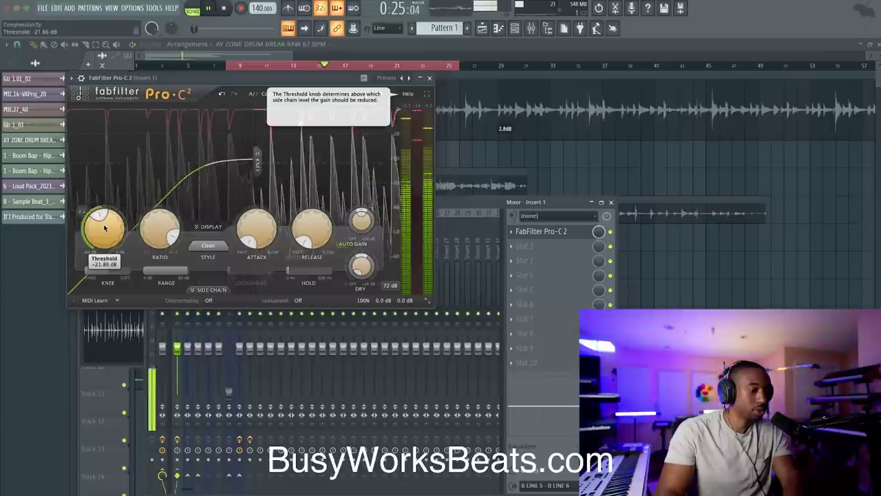
pyautogui.press('space')
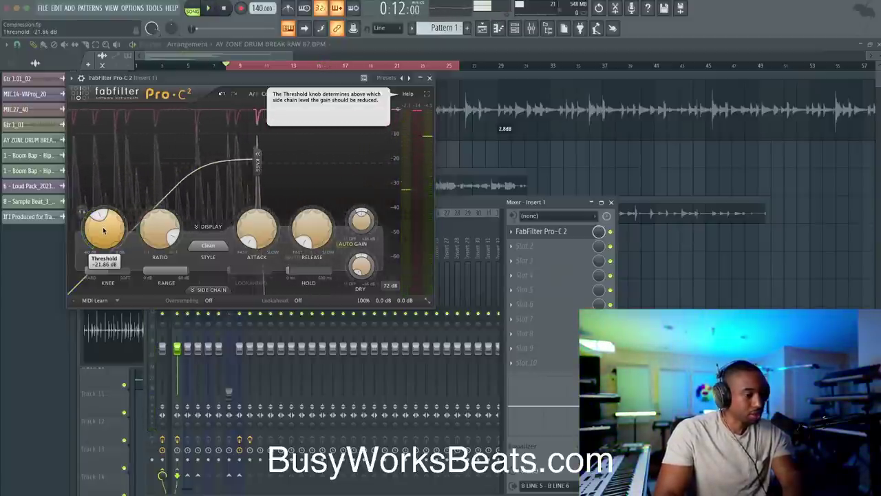
pyautogui.press('space')
pyautogui.press('space')
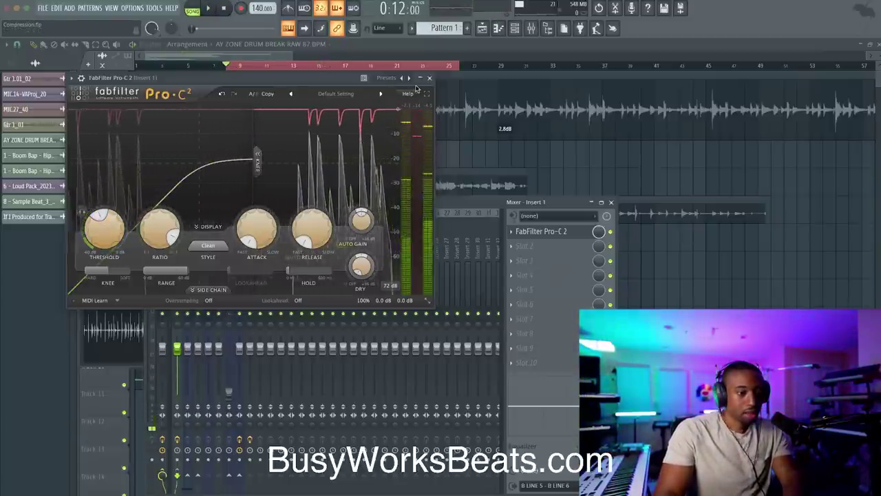
pyautogui.click(430, 78)
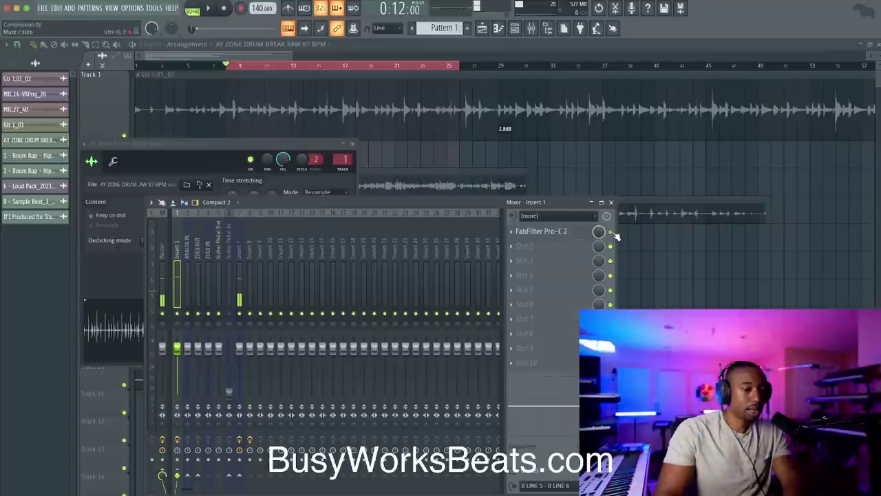
# Step: Shorten the playlist time selection to about bars 8 to 12, check playback briefly, and show the mixer
pyautogui.click(163, 260)
pyautogui.click(569, 233)
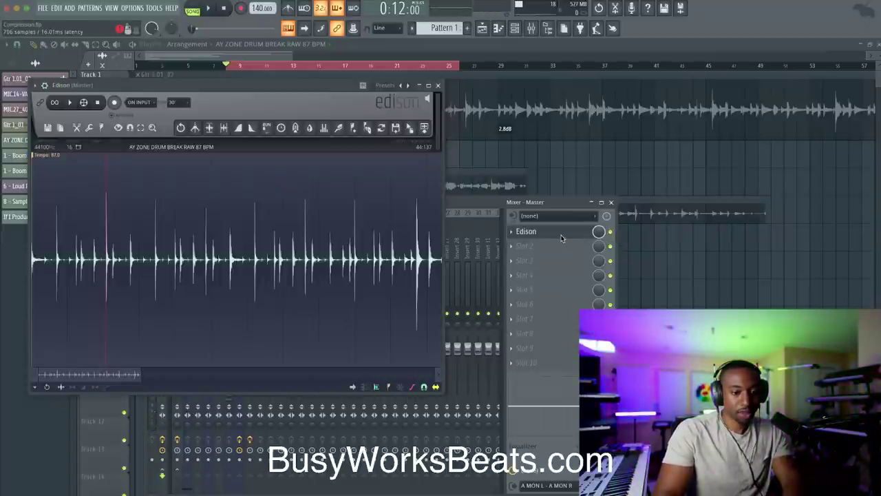
pyautogui.click(436, 85)
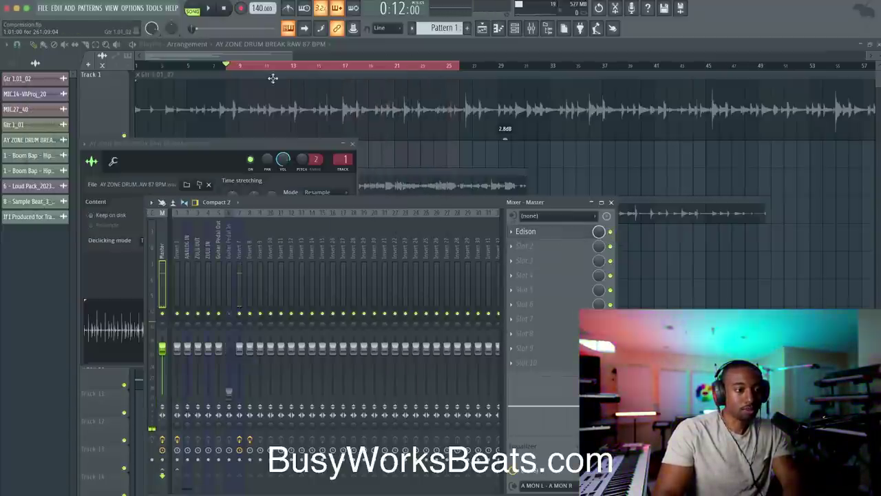
pyautogui.click(232, 64)
pyautogui.press('space')
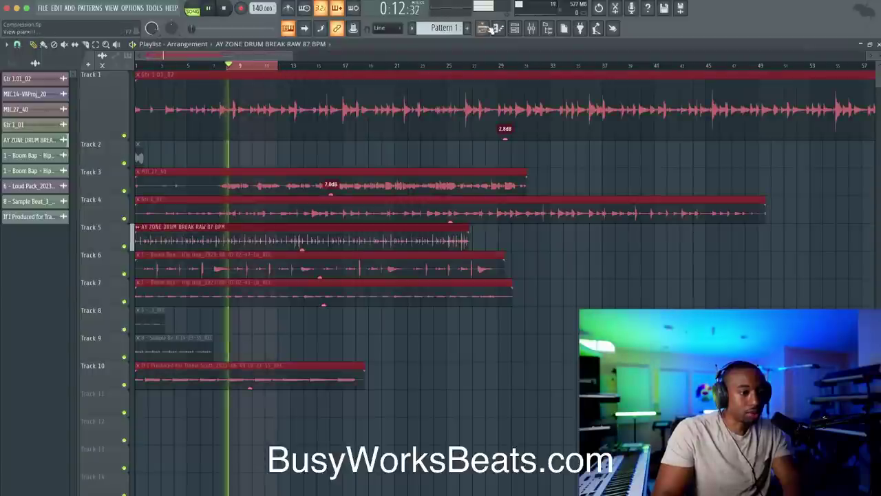
pyautogui.click(532, 28)
pyautogui.press('space')
# Step: Start a new empty sample in the Master track's Edison and set its recording mode to On Play
pyautogui.click(561, 232)
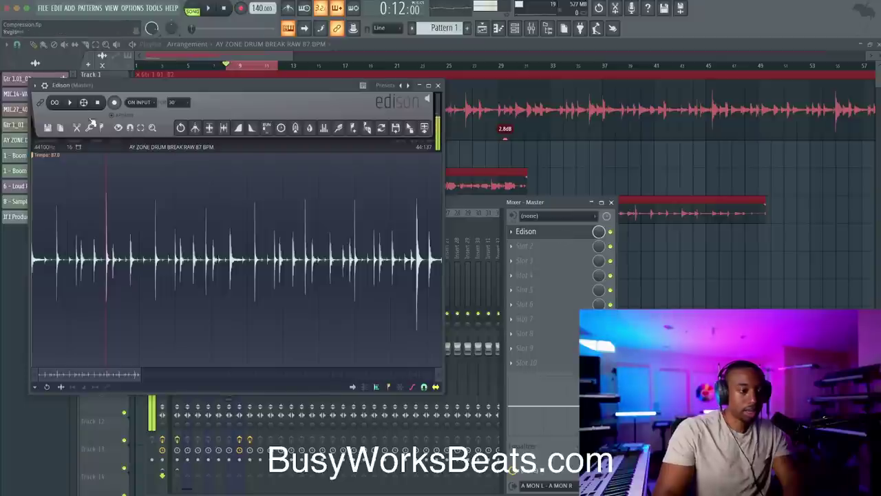
pyautogui.click(47, 129)
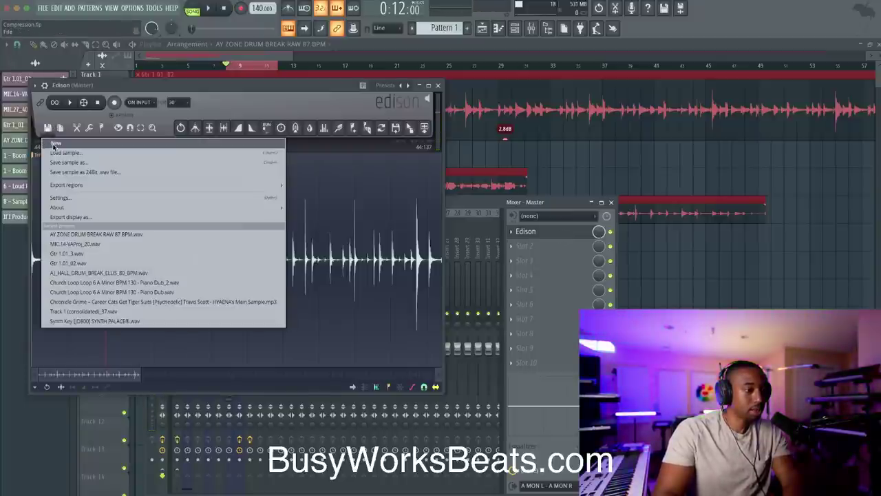
pyautogui.click(54, 144)
pyautogui.click(140, 101)
pyautogui.click(134, 117)
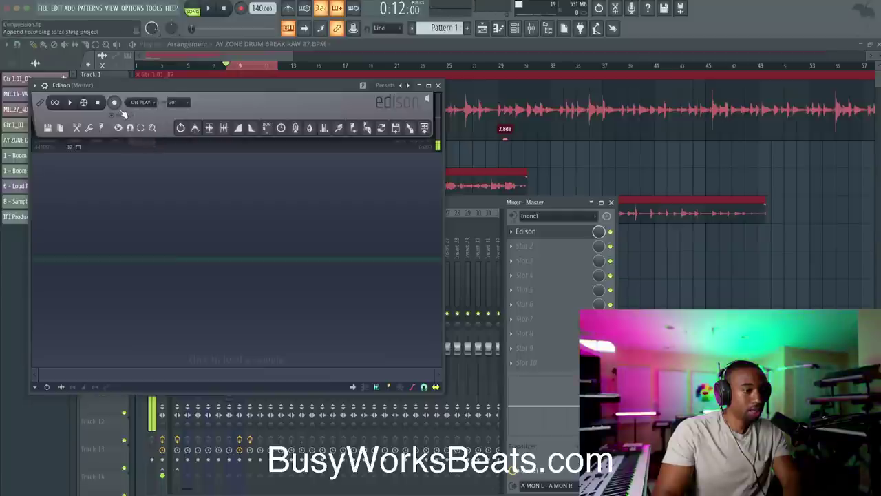
# Step: Record one pass of the looped drum break into Edison and delete the repeated section after the second song jump marker
pyautogui.click(114, 102)
pyautogui.press('space')
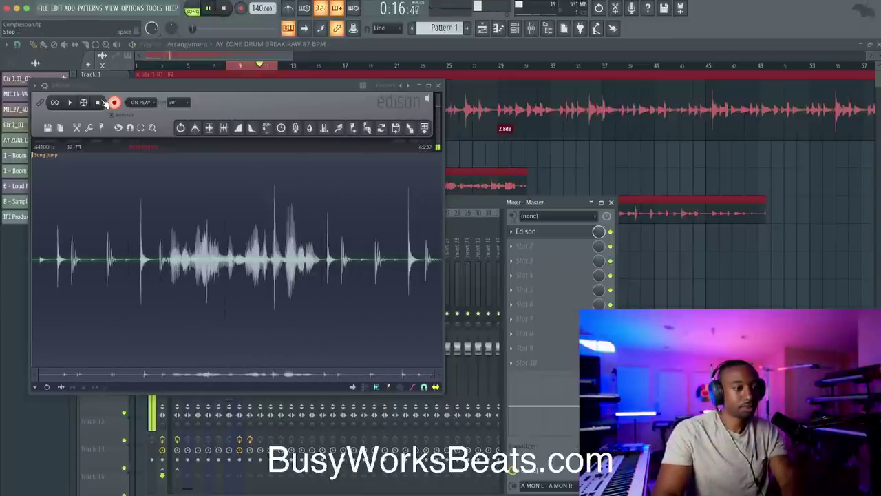
pyautogui.click(223, 9)
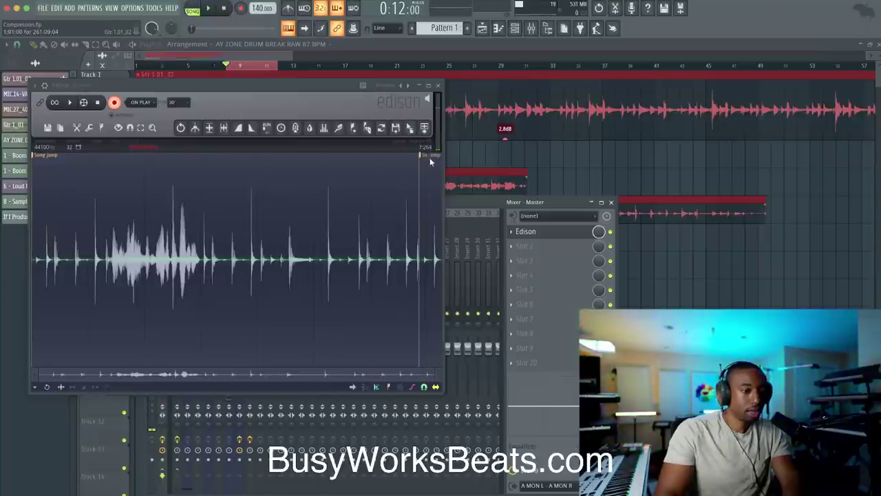
pyautogui.click(114, 102)
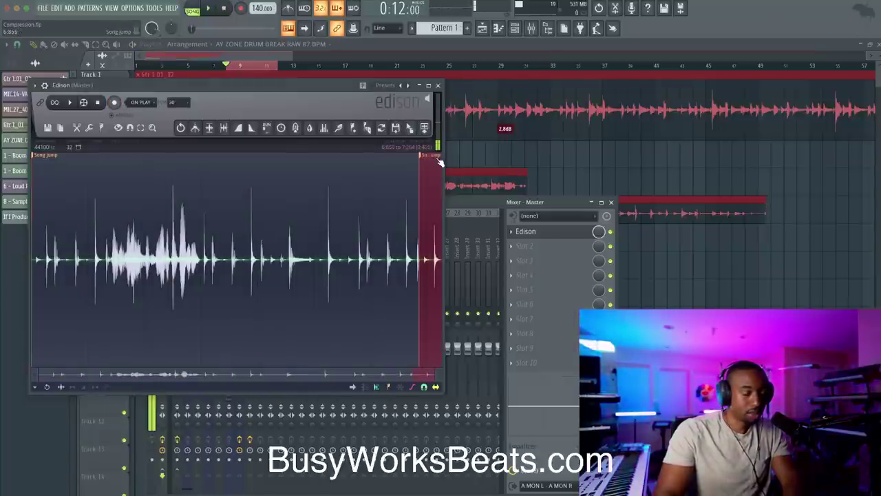
pyautogui.press('Delete')
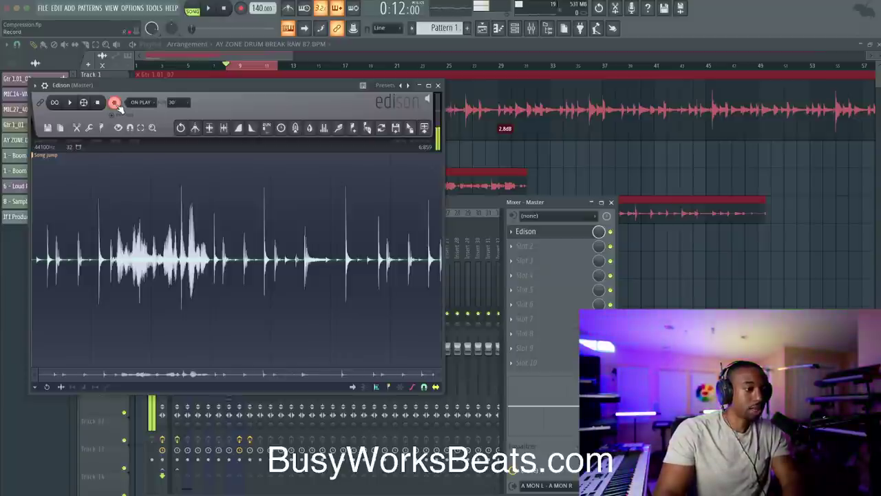
# Step: Move the mixer beside Edison and select Insert 1 so its Pro-C 2 effect slot is in view
pyautogui.moveTo(471, 203); pyautogui.dragTo(539, 146)
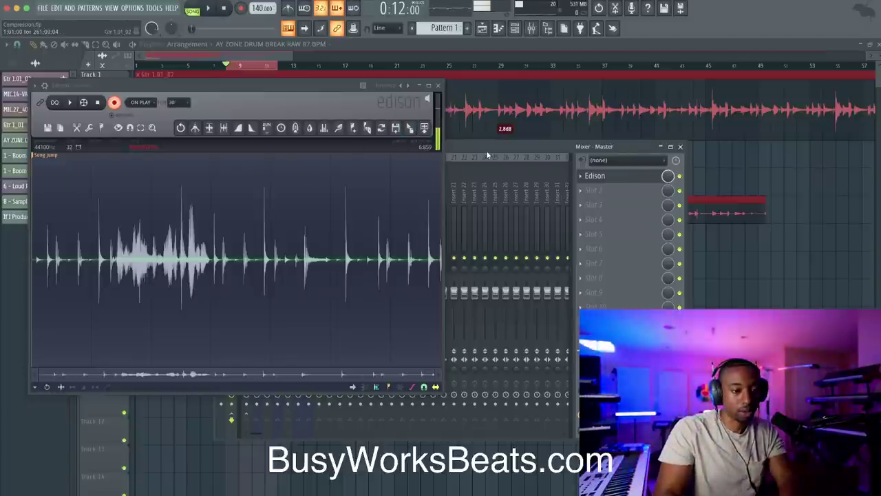
pyautogui.moveTo(486, 150); pyautogui.dragTo(668, 106)
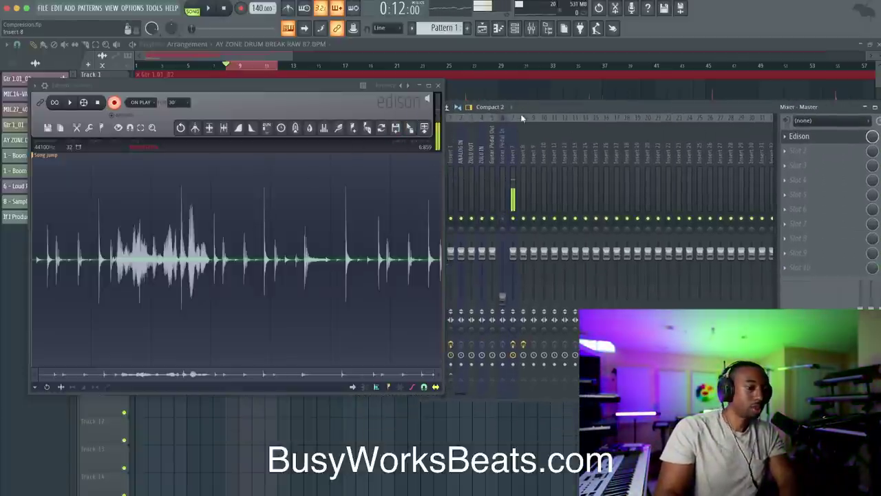
pyautogui.moveTo(525, 106); pyautogui.dragTo(551, 94)
pyautogui.click(478, 131)
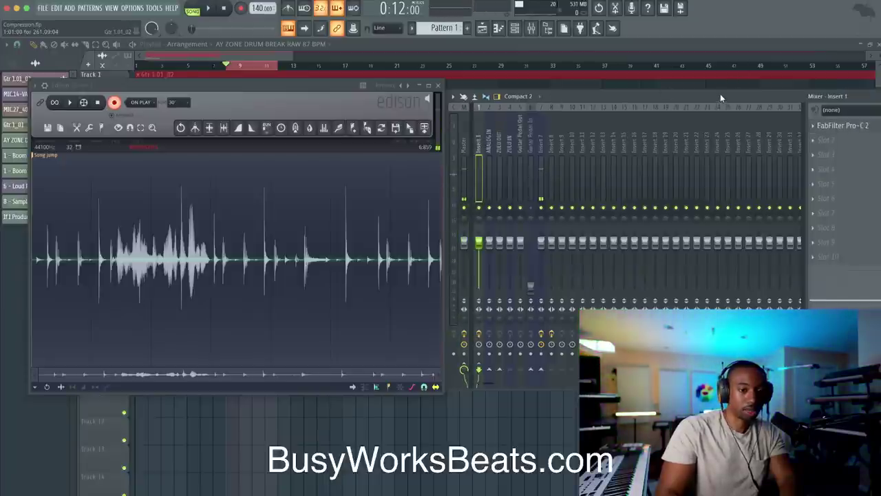
pyautogui.moveTo(720, 93); pyautogui.dragTo(622, 94)
pyautogui.moveTo(824, 176); pyautogui.dragTo(661, 175)
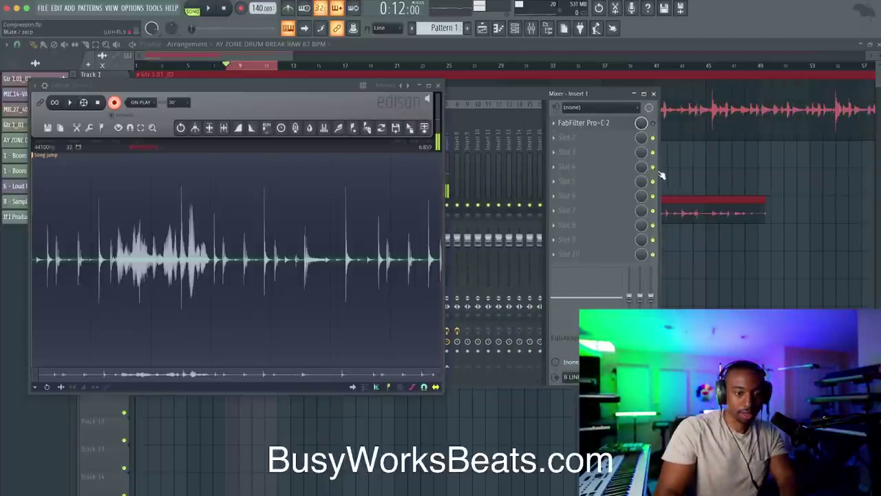
pyautogui.moveTo(657, 126); pyautogui.dragTo(737, 126)
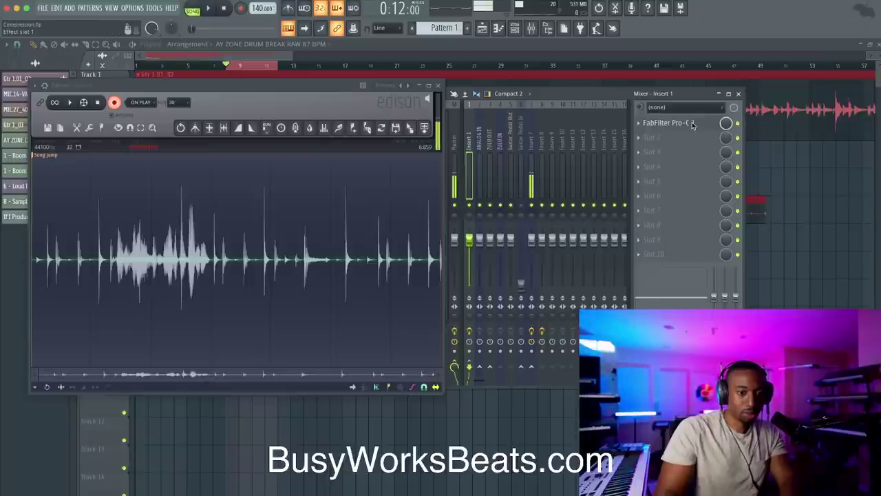
# Step: Open FabFilter Pro-C 2 from Insert 1, check its attack, release and ratio controls, and place its window beside Edison
pyautogui.click(692, 124)
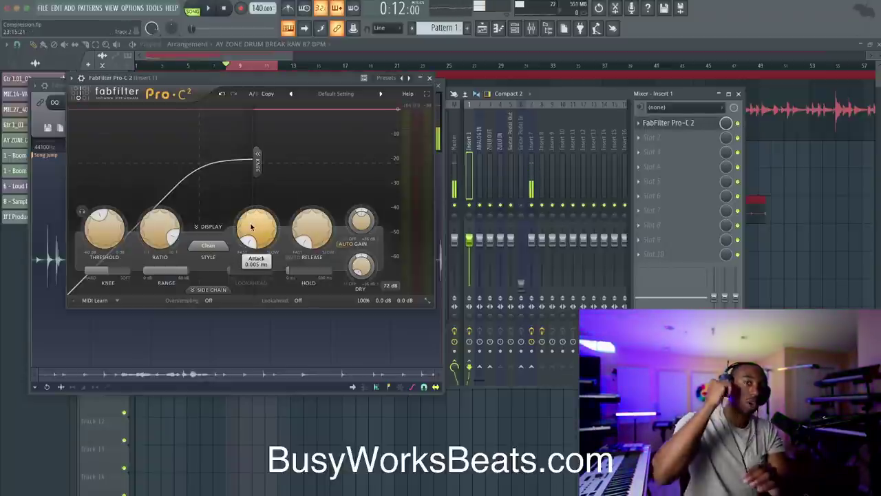
pyautogui.moveTo(251, 227)
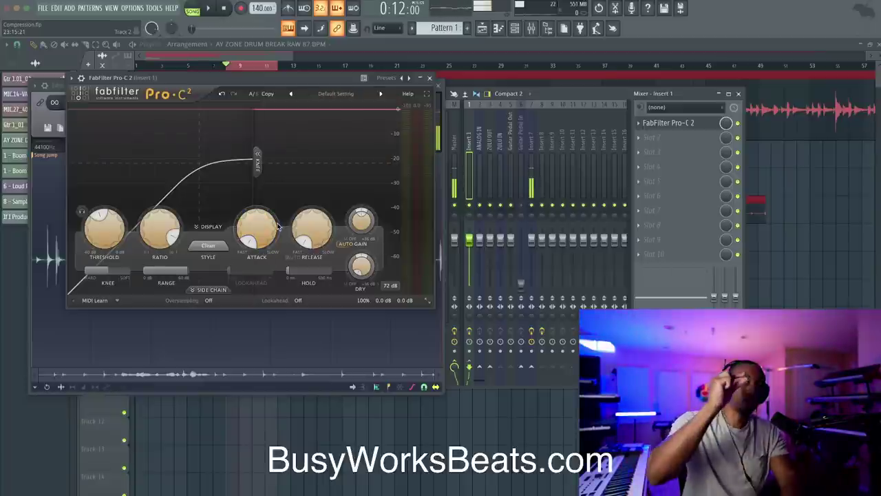
pyautogui.moveTo(326, 236)
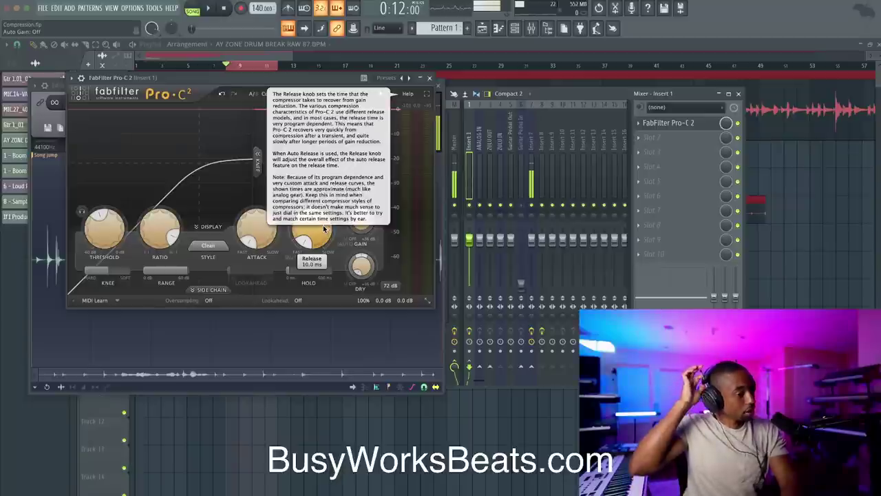
pyautogui.moveTo(154, 230)
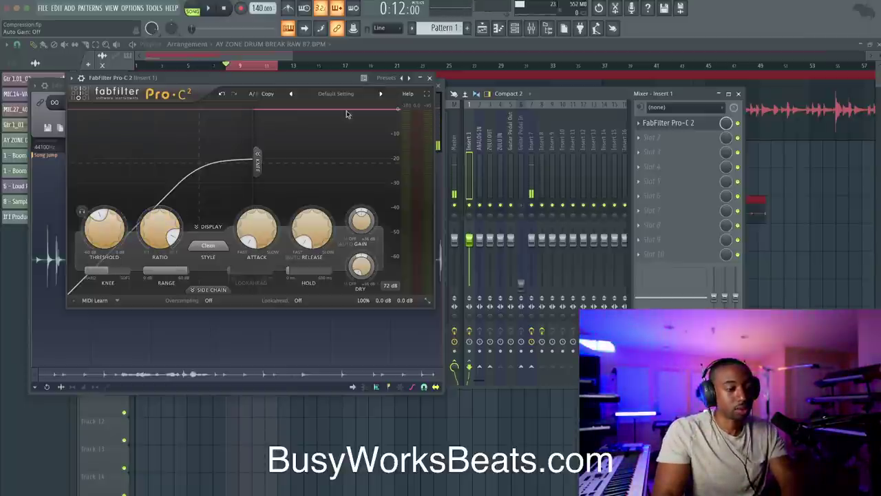
pyautogui.moveTo(346, 78); pyautogui.dragTo(561, 104)
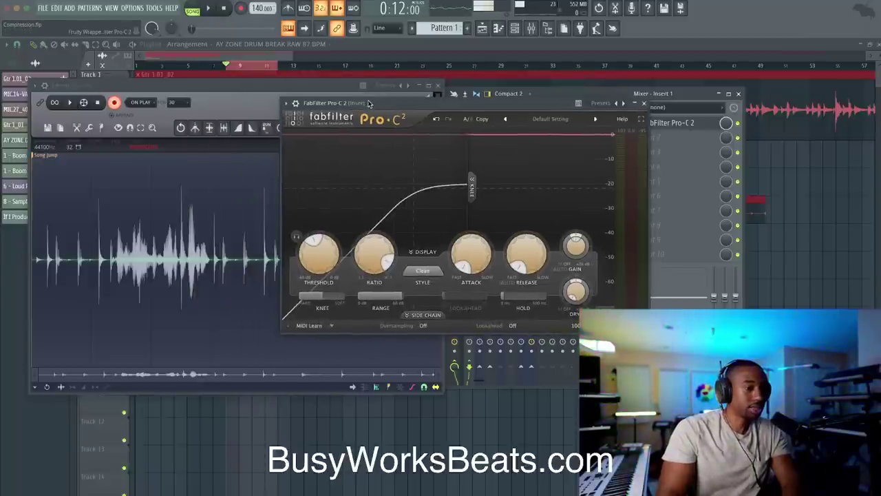
pyautogui.moveTo(369, 103); pyautogui.dragTo(559, 69)
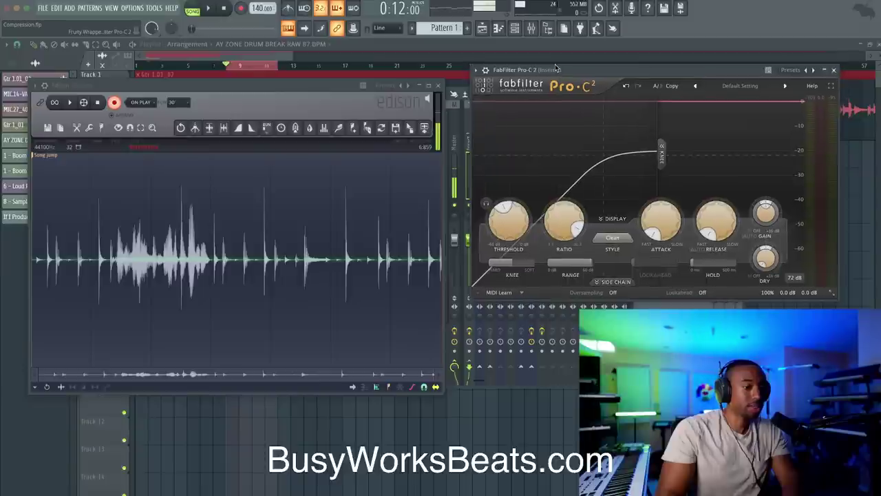
# Step: Record a song playback pass through Pro-C 2 in Edison, and delete all of Edison's recorded audio
pyautogui.click(210, 9)
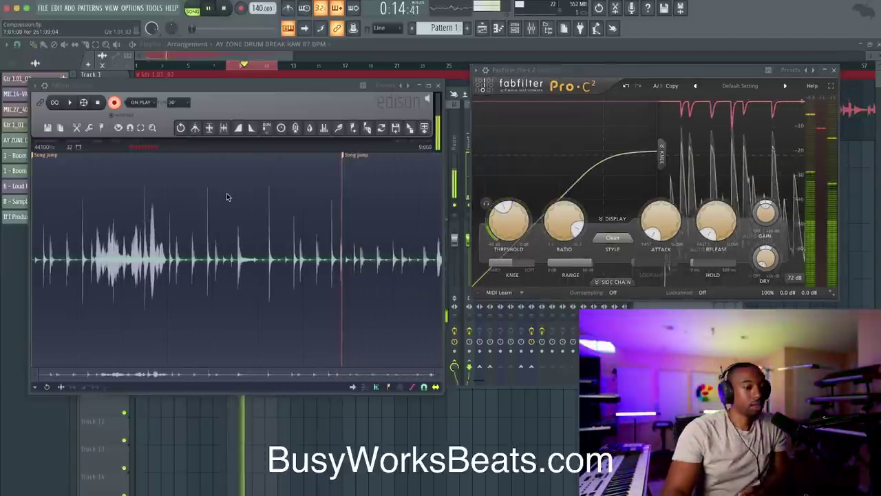
pyautogui.press('space')
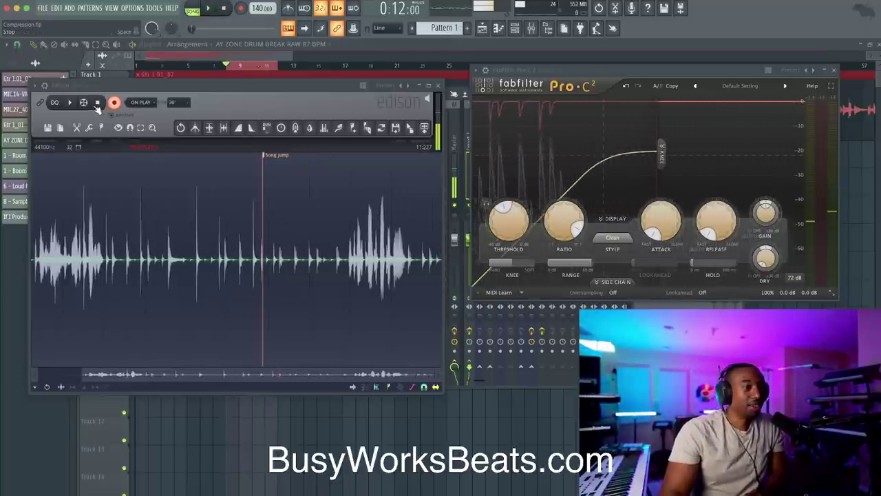
pyautogui.moveTo(433, 179); pyautogui.dragTo(282, 179)
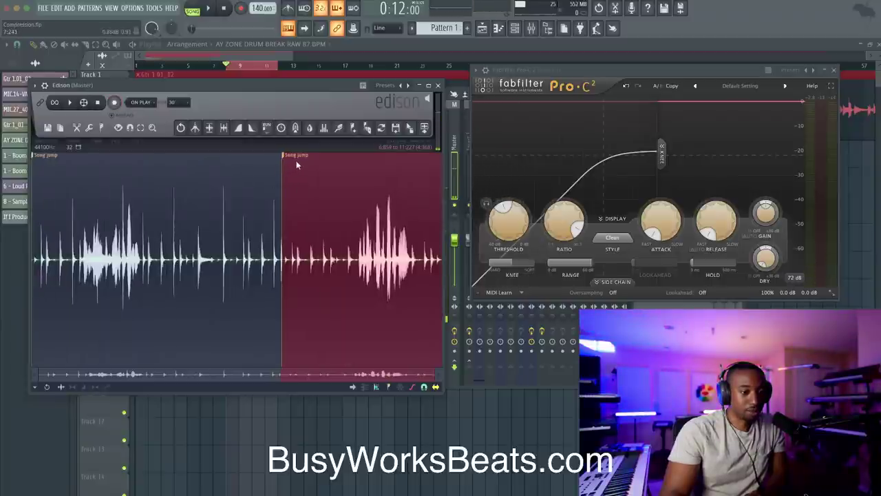
pyautogui.press('Delete')
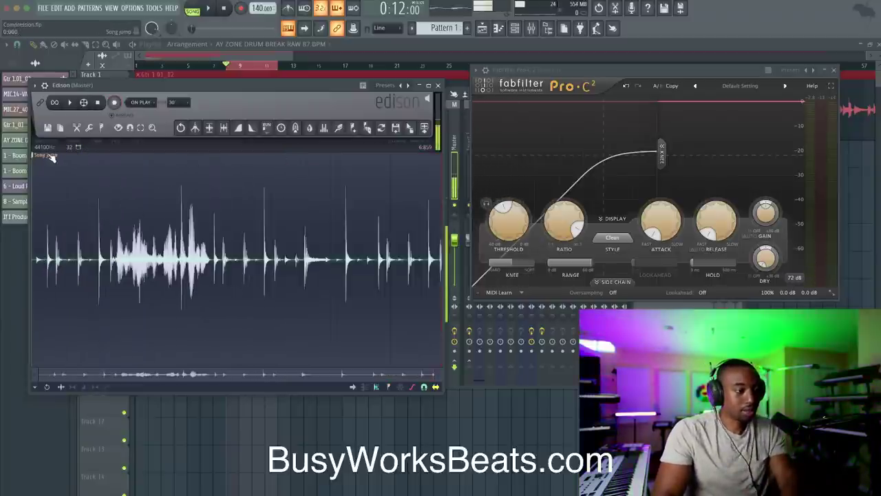
pyautogui.press('Delete')
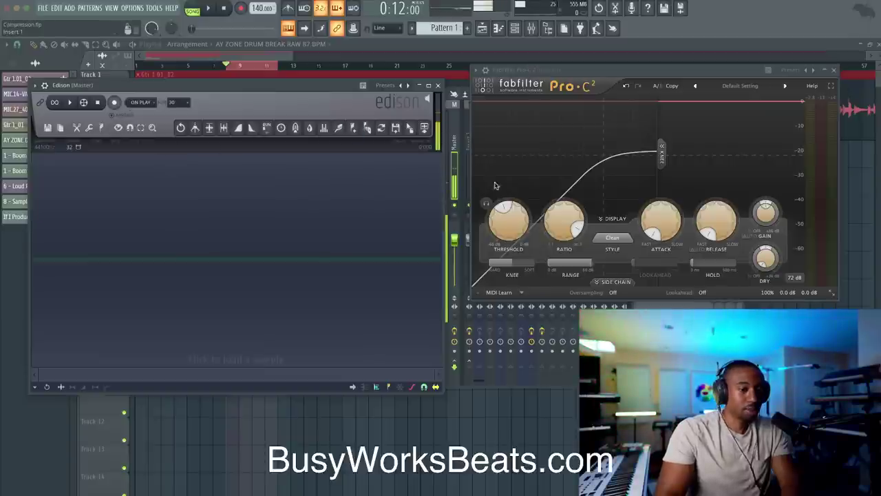
# Step: Close the Pro-C 2 window, keep Edison open, and bypass Pro-C 2 on Insert 1 with Insert 7 muted
pyautogui.click(834, 70)
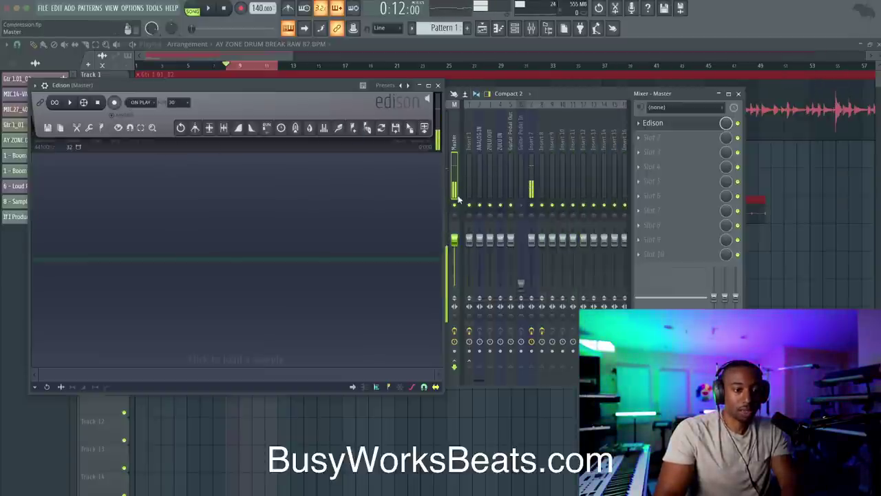
pyautogui.click(676, 126)
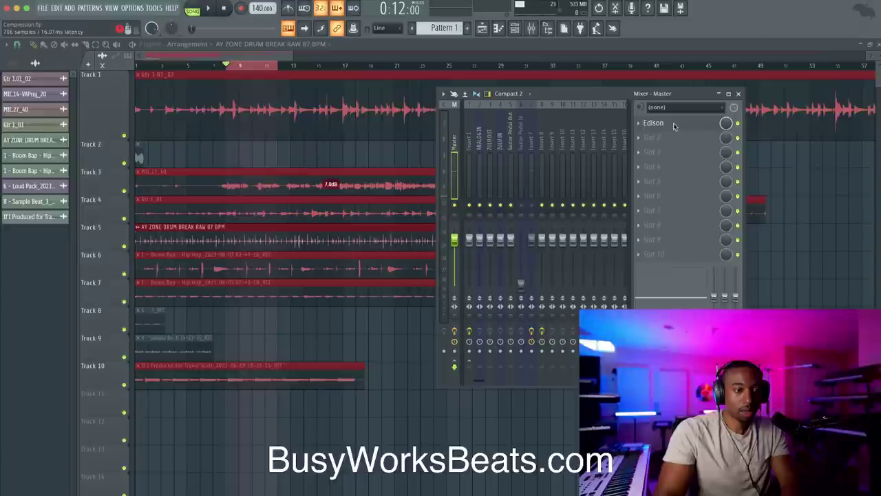
pyautogui.click(677, 126)
pyautogui.click(469, 141)
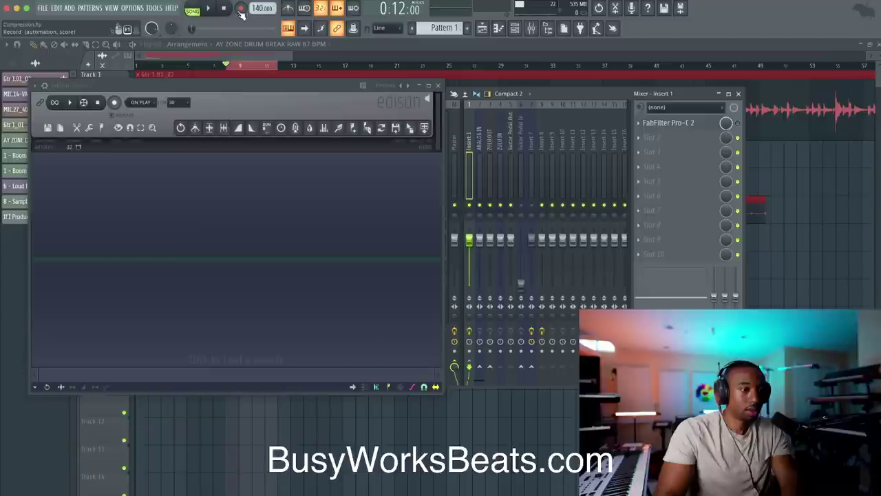
# Step: Arm Edison on the Master and record an uncompressed pass of the drum playback with Pro-C 2 bypassed
pyautogui.click(114, 103)
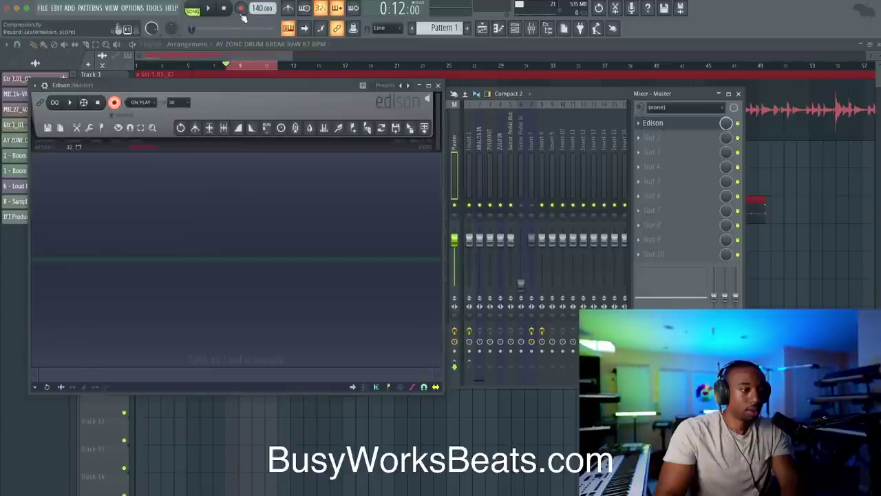
pyautogui.click(208, 8)
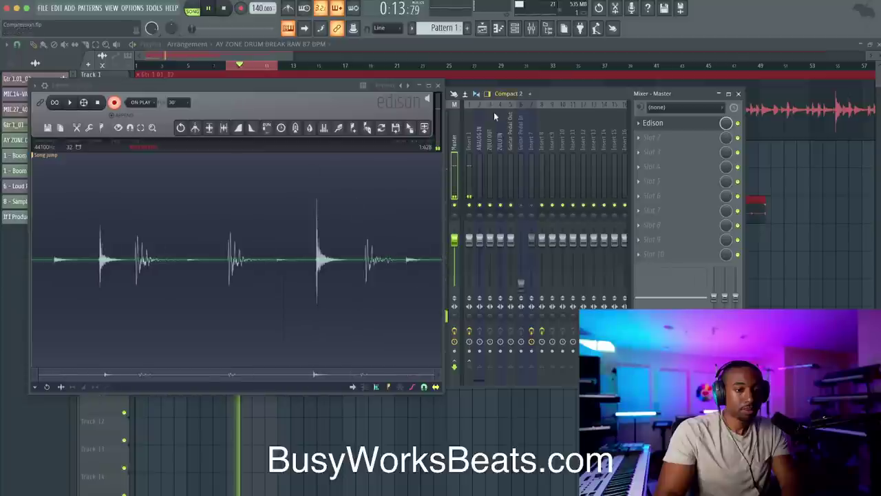
pyautogui.click(470, 140)
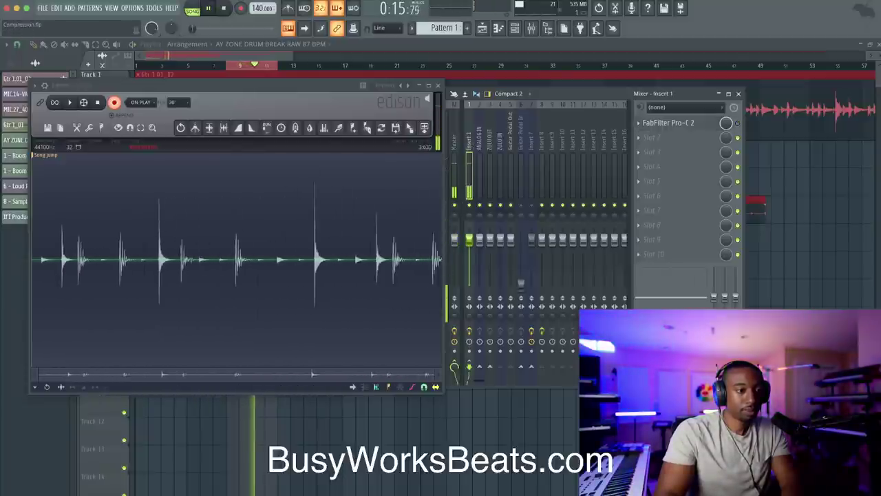
pyautogui.click(211, 8)
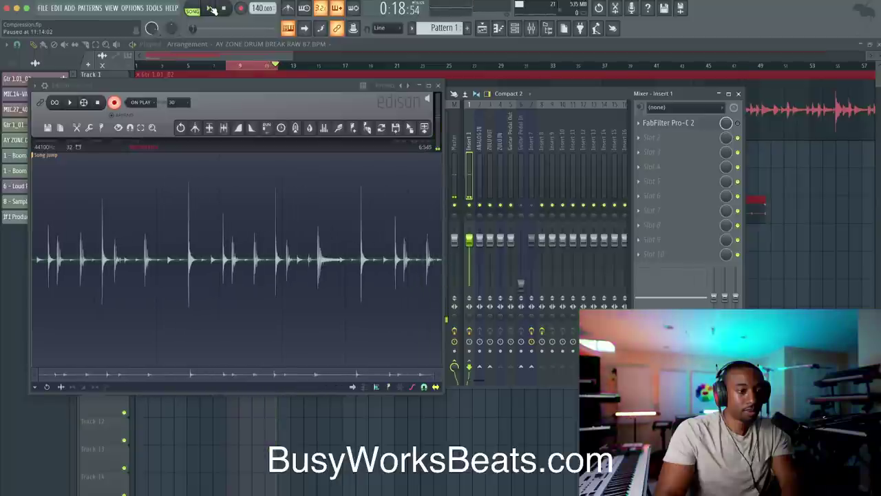
# Step: Re-enable Pro-C 2 on Insert 1 and record a compressed pass in Edison after the uncompressed take
pyautogui.click(115, 104)
pyautogui.click(115, 104)
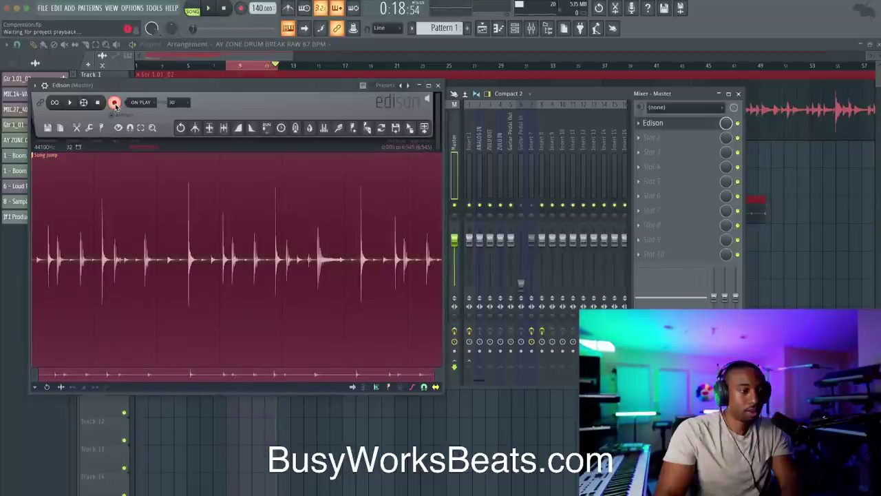
pyautogui.click(233, 8)
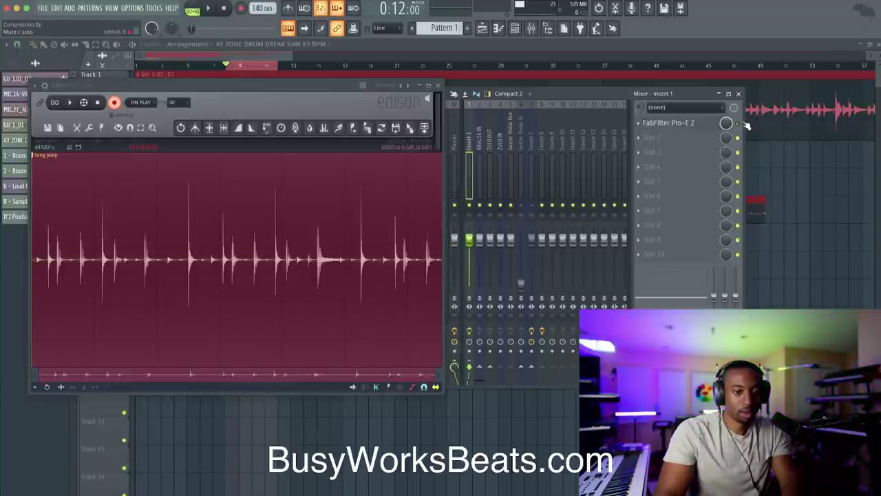
pyautogui.click(207, 9)
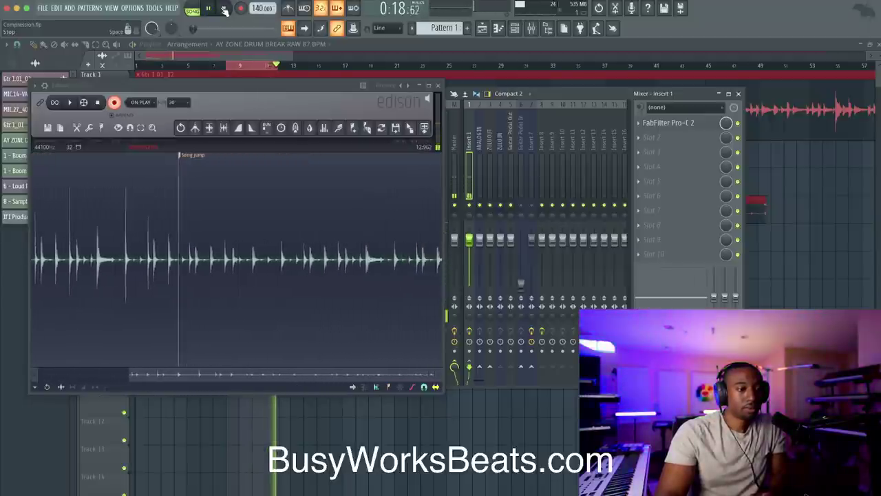
pyautogui.click(224, 9)
pyautogui.click(115, 103)
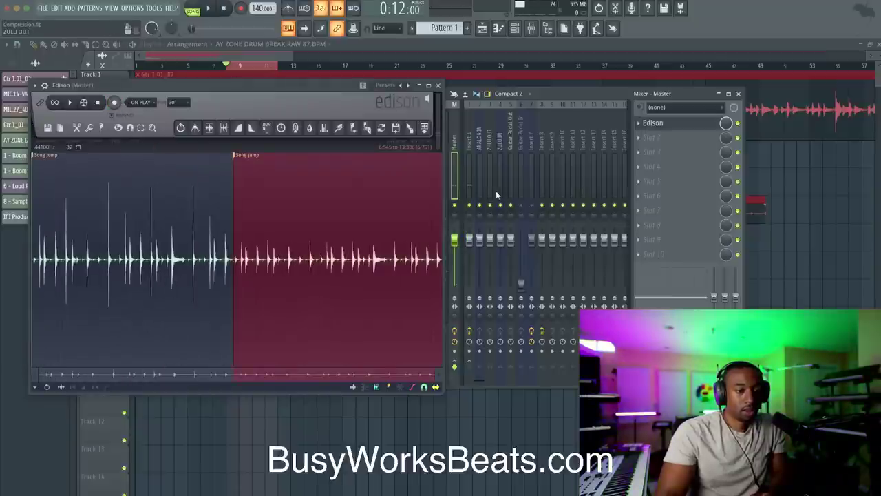
# Step: Unmute Insert 7 and compare the peaks of the uncompressed and compressed takes in Edison's waveform
pyautogui.click(521, 206)
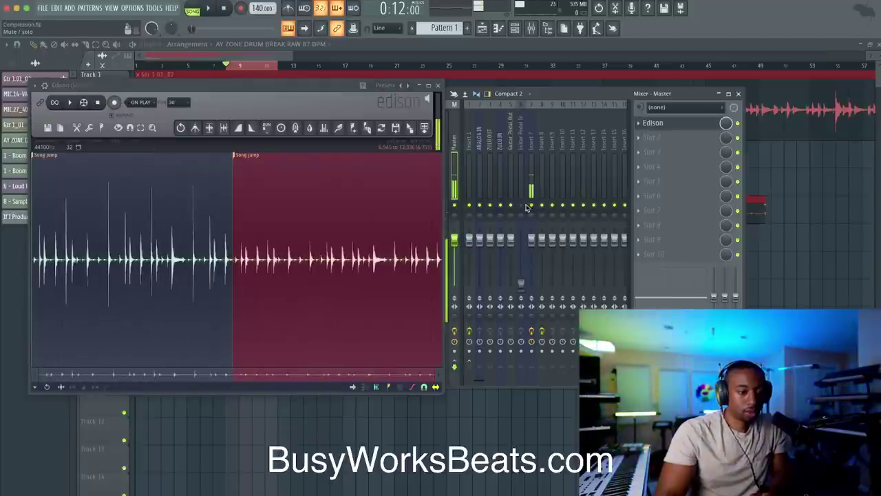
pyautogui.click(531, 148)
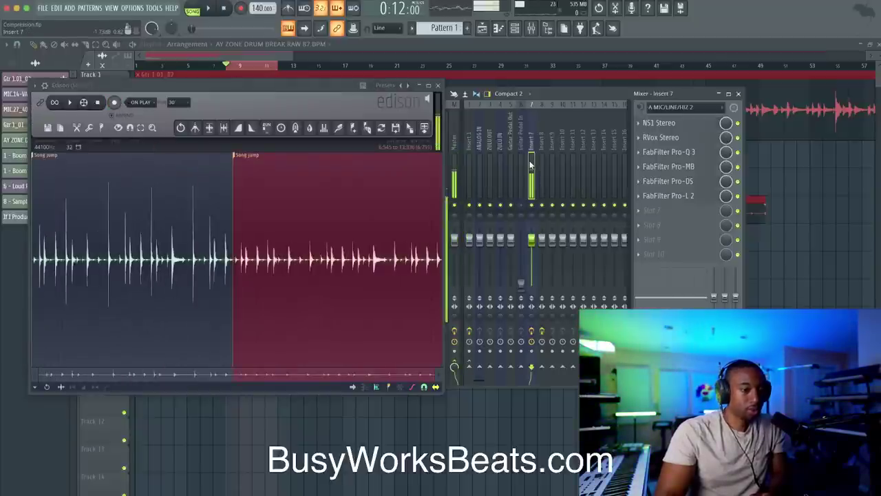
pyautogui.click(242, 244)
pyautogui.doubleClick(236, 247)
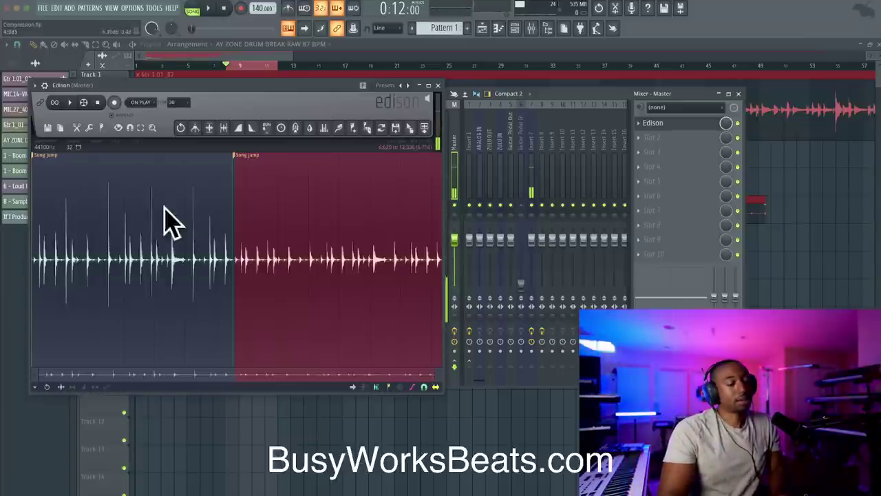
pyautogui.scroll(8, 107, 205)
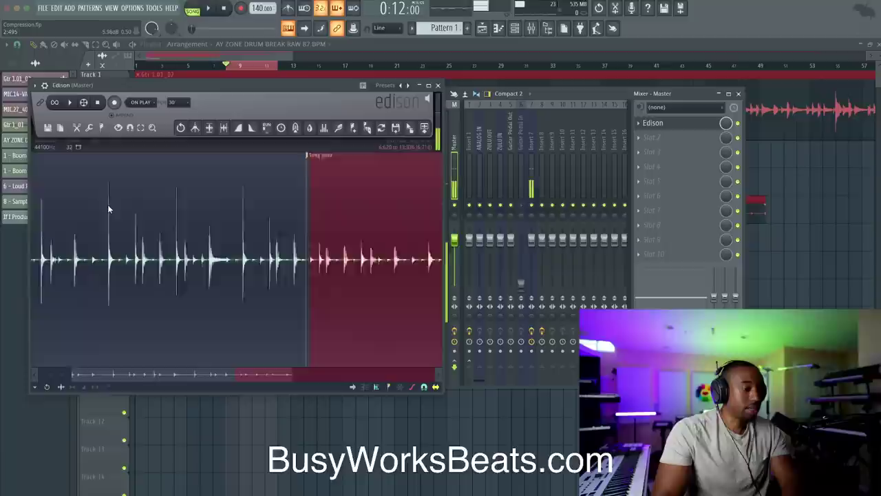
pyautogui.scroll(-8, 107, 204)
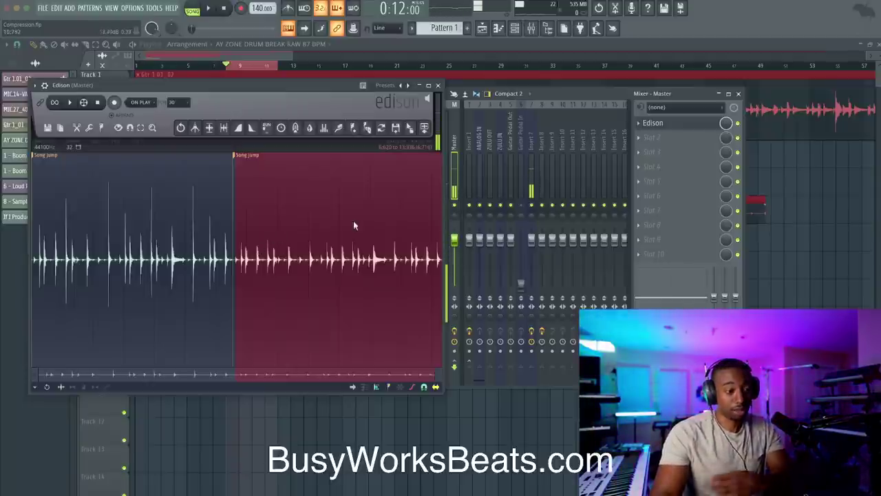
# Step: Open Pro-C 2 on Insert 1 and set its wet gain to +15 dB
pyautogui.click(469, 165)
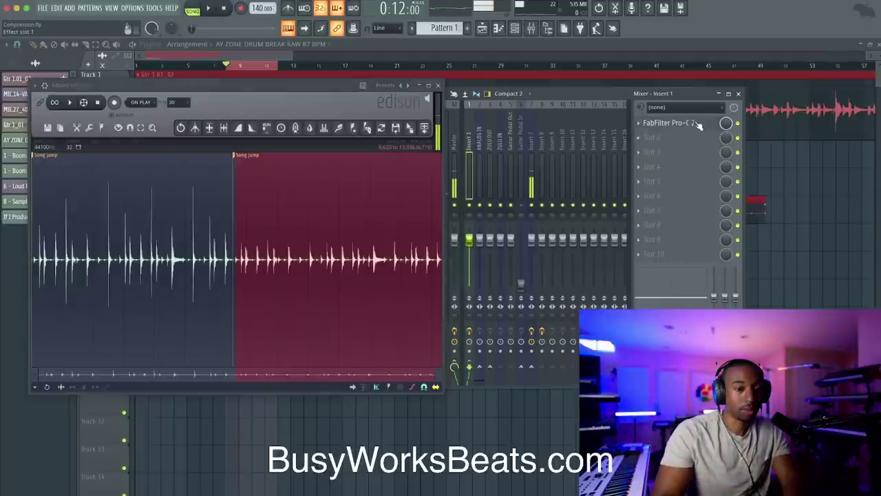
pyautogui.click(698, 124)
pyautogui.moveTo(764, 213)
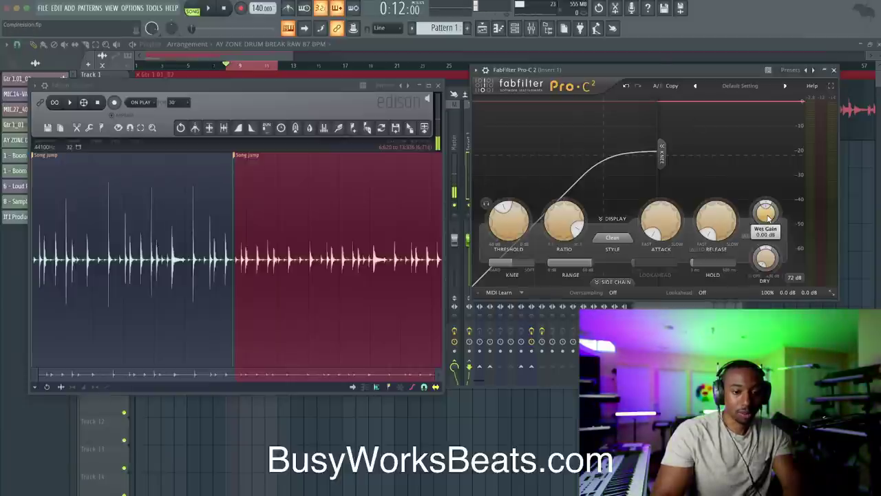
pyautogui.moveTo(769, 195); pyautogui.dragTo(775, 172)
pyautogui.doubleClick(766, 212)
pyautogui.write('15')
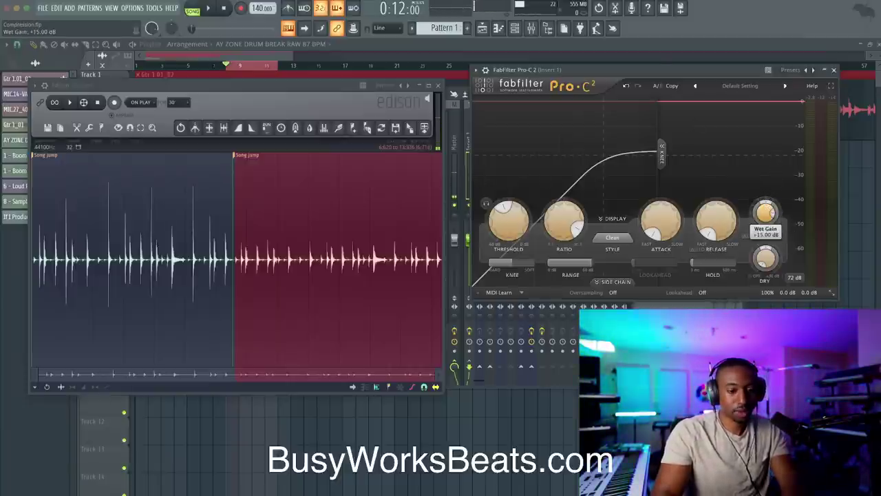
pyautogui.press('Return')
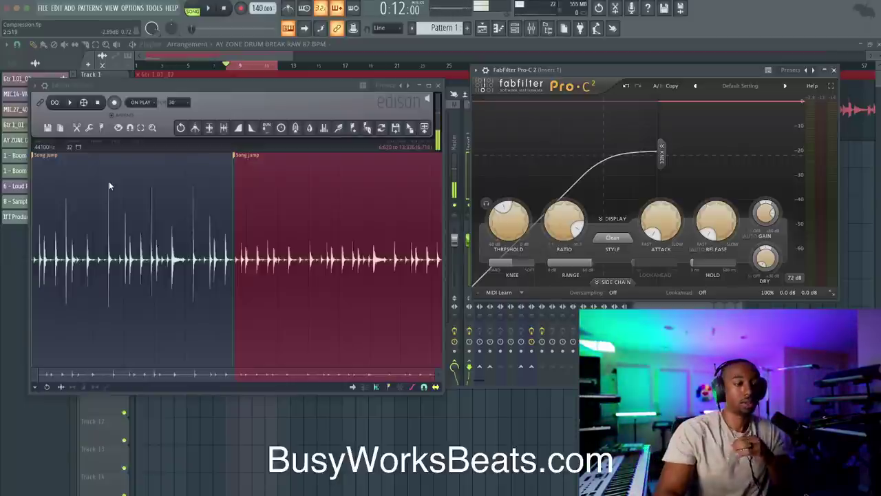
# Step: Record a gain-boosted pass of the drums through Pro-C 2 in Edison after the compressed take, and unmute Insert 7
pyautogui.click(424, 211)
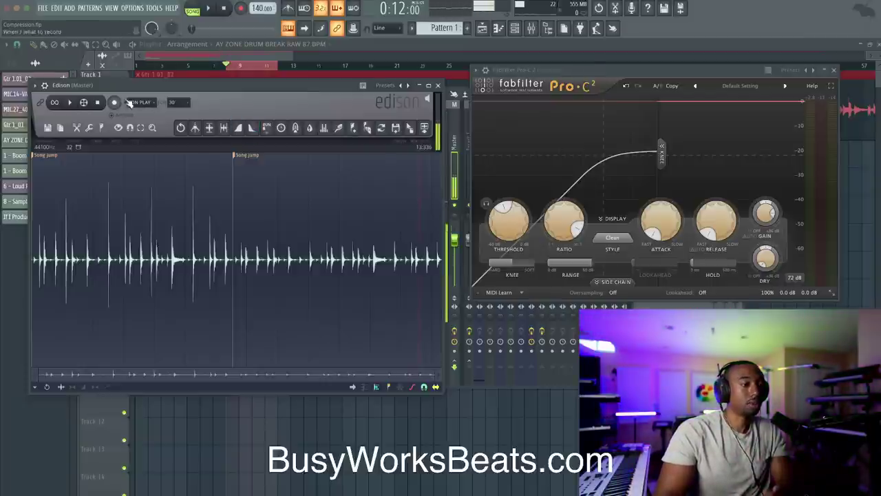
pyautogui.click(834, 72)
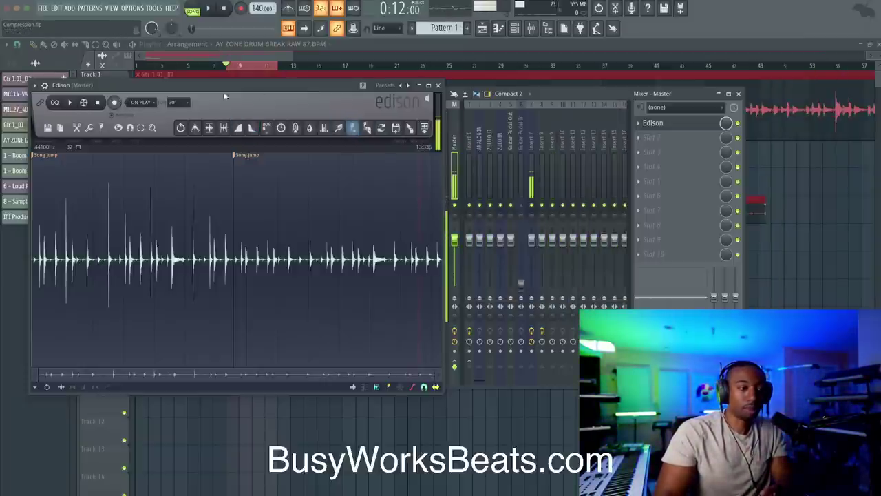
pyautogui.click(113, 103)
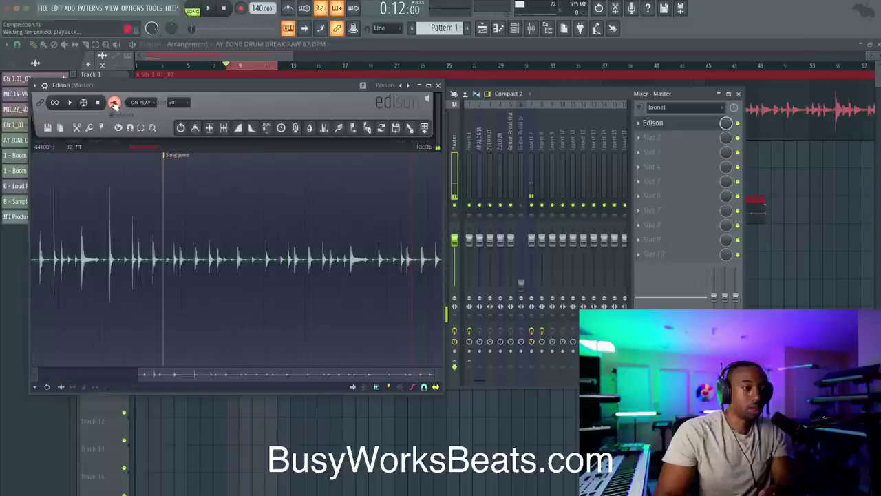
pyautogui.click(468, 141)
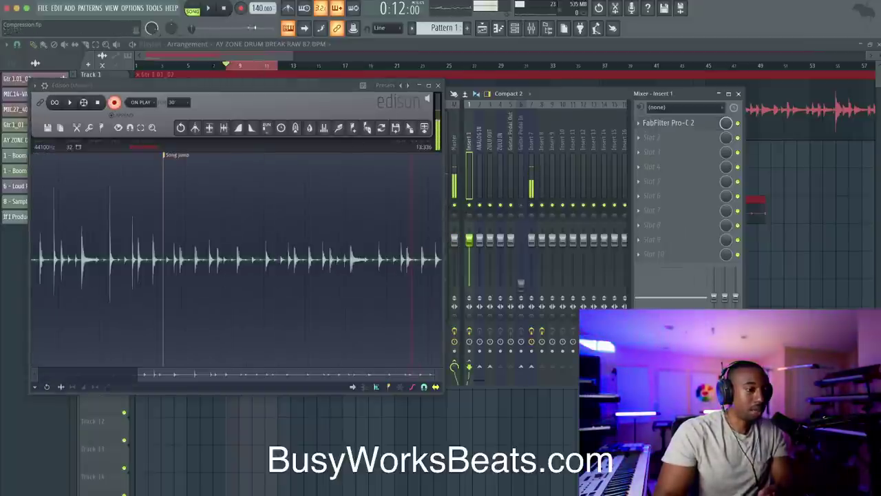
pyautogui.click(210, 9)
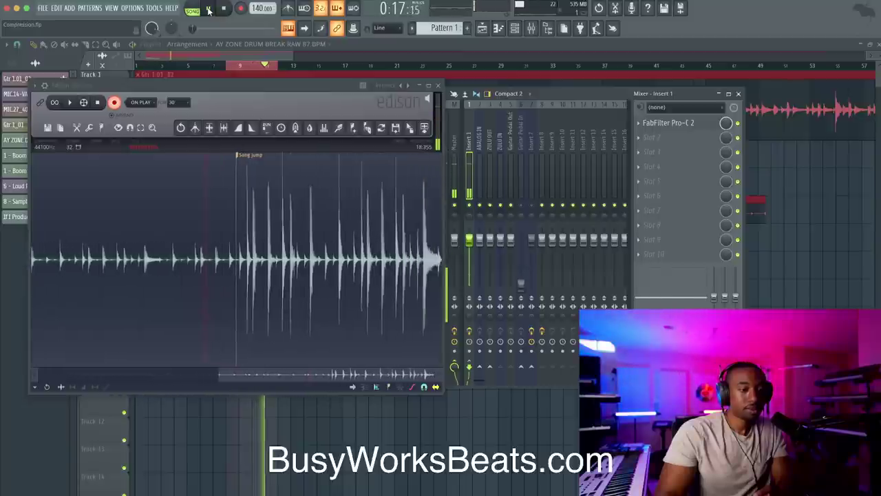
pyautogui.click(223, 9)
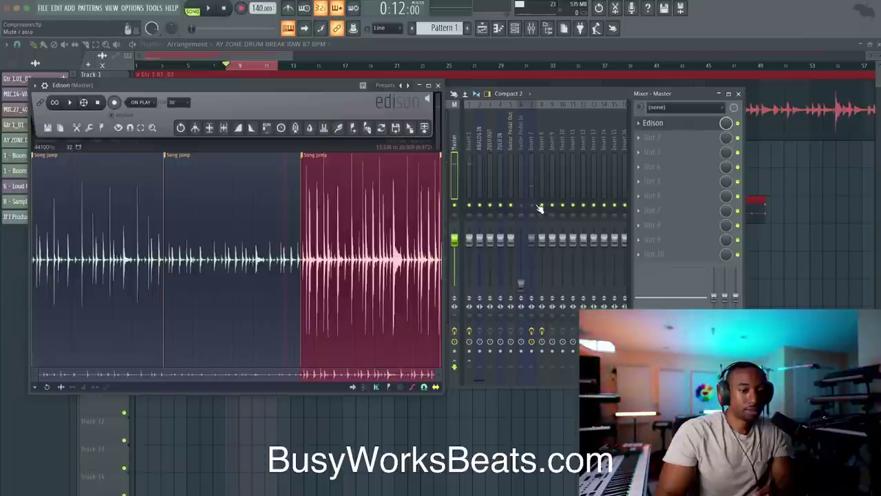
pyautogui.click(532, 205)
# Step: Select the gain-boosted take in Edison, lower its volume to 86% with the Amp tool and play the audio back
pyautogui.moveTo(439, 195); pyautogui.dragTo(348, 196)
pyautogui.click(347, 192)
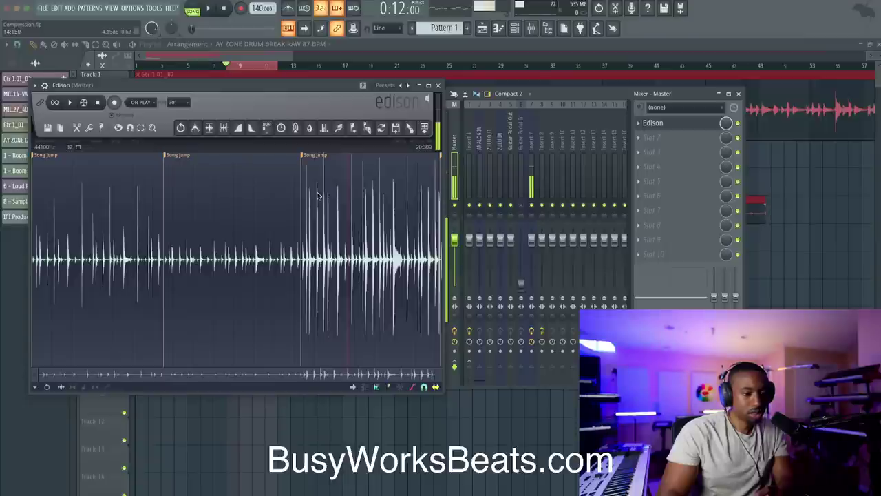
pyautogui.click(309, 154)
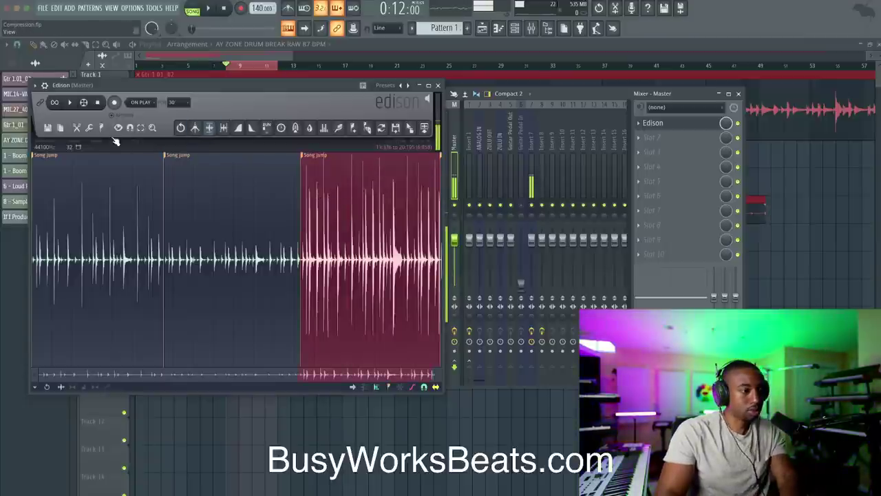
pyautogui.click(89, 127)
pyautogui.click(121, 273)
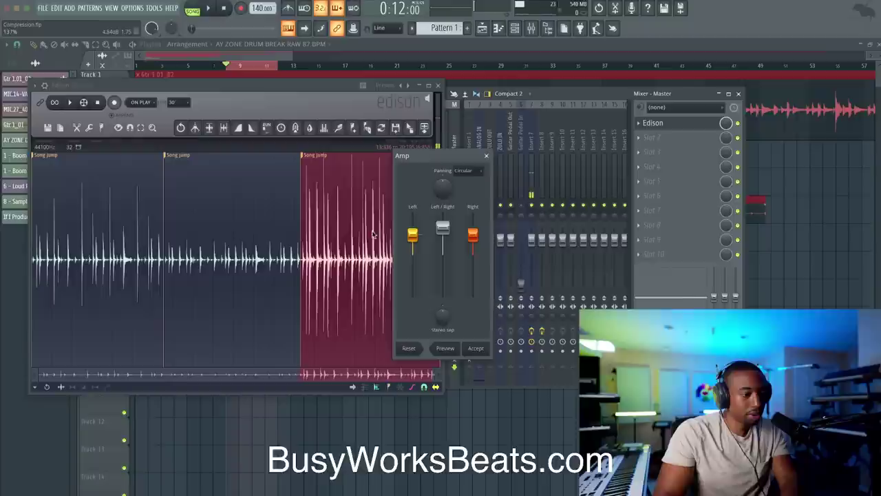
pyautogui.moveTo(446, 230); pyautogui.dragTo(443, 238)
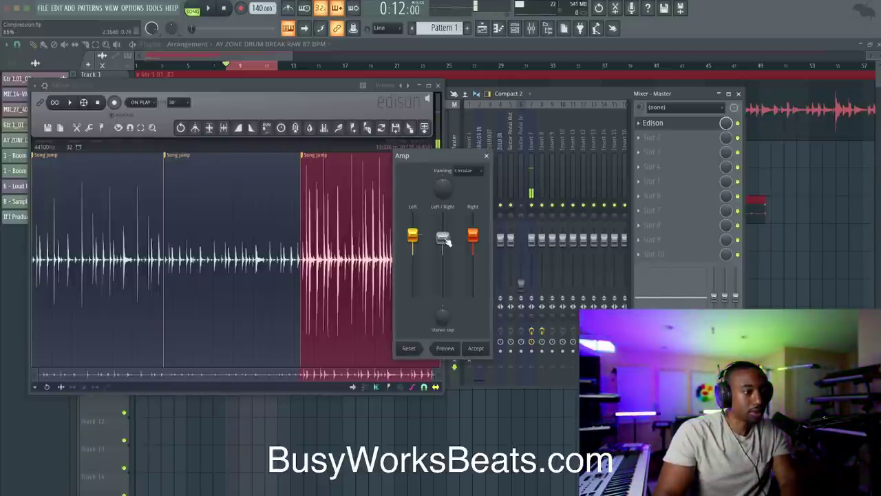
pyautogui.click(475, 348)
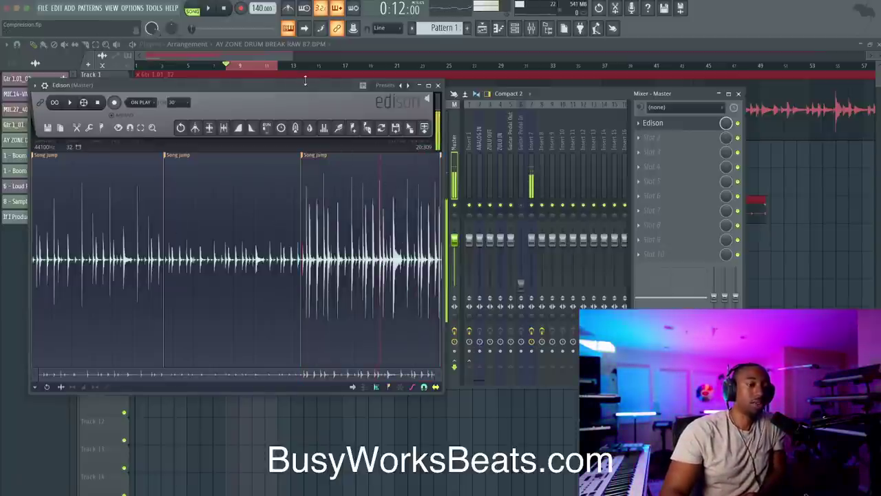
pyautogui.moveTo(305, 82); pyautogui.dragTo(277, 61)
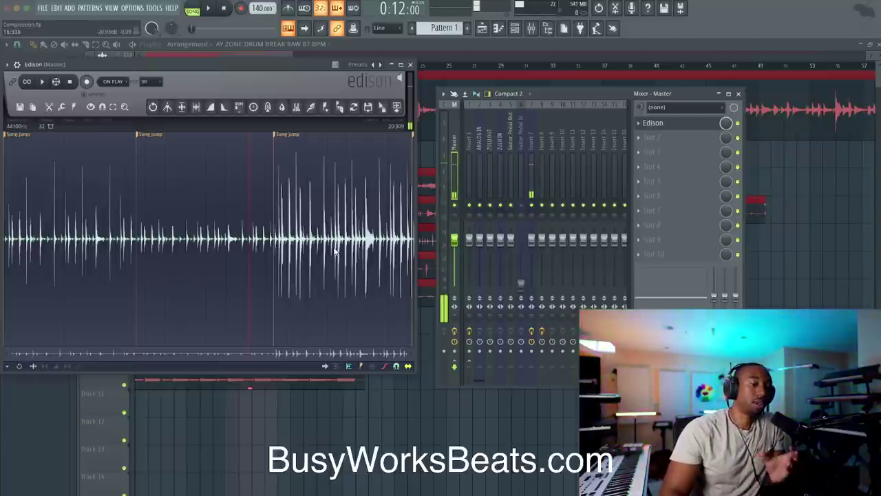
pyautogui.click(42, 82)
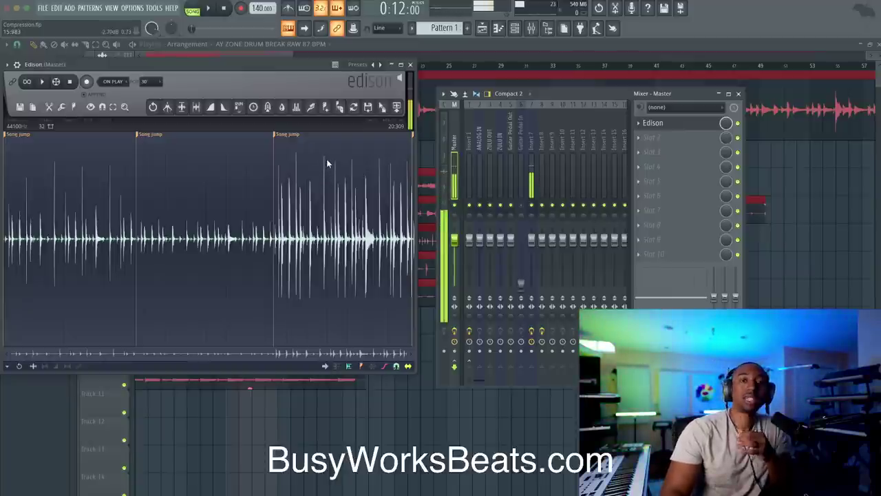
# Step: Add FabFilter Saturn 2 to slot 2 of Insert 1 and place its window clear of the mixer's mute switches
pyautogui.click(469, 155)
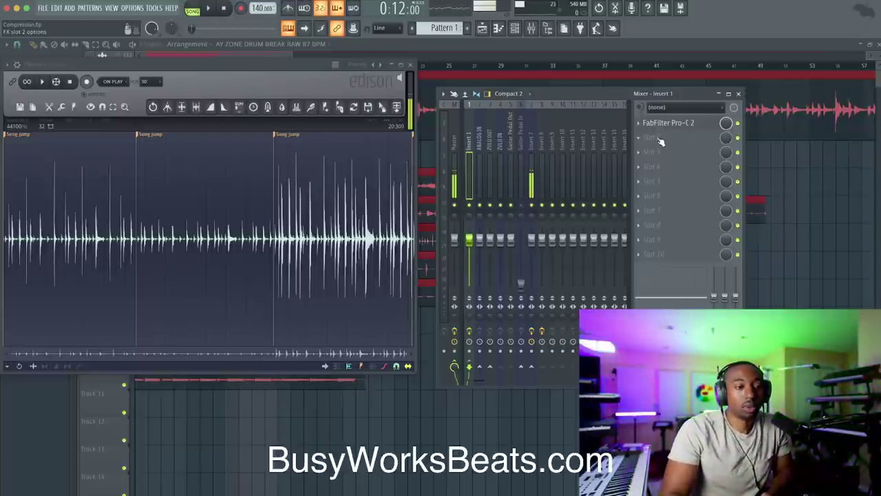
pyautogui.click(656, 137)
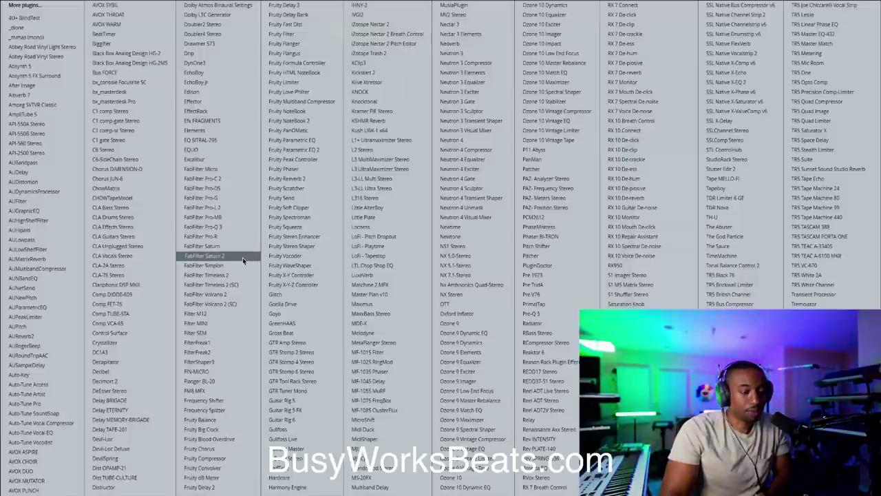
pyautogui.click(242, 257)
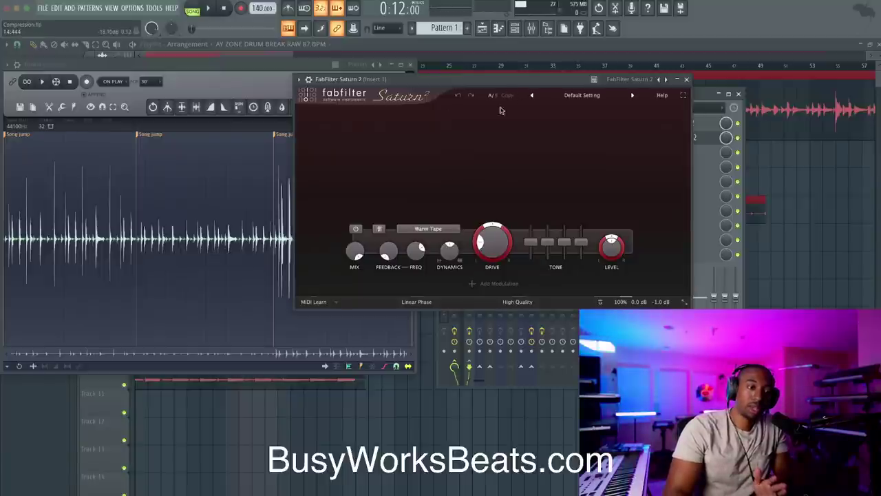
pyautogui.moveTo(492, 86); pyautogui.dragTo(566, 171)
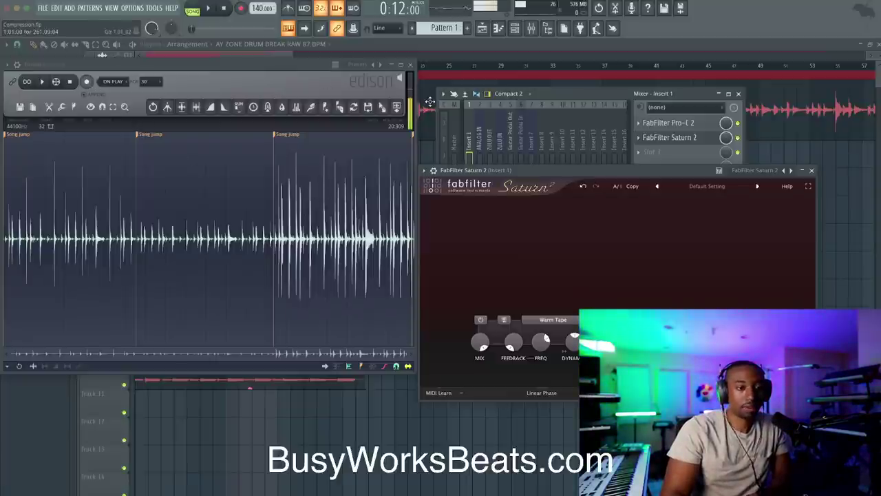
pyautogui.moveTo(557, 168); pyautogui.dragTo(491, 281)
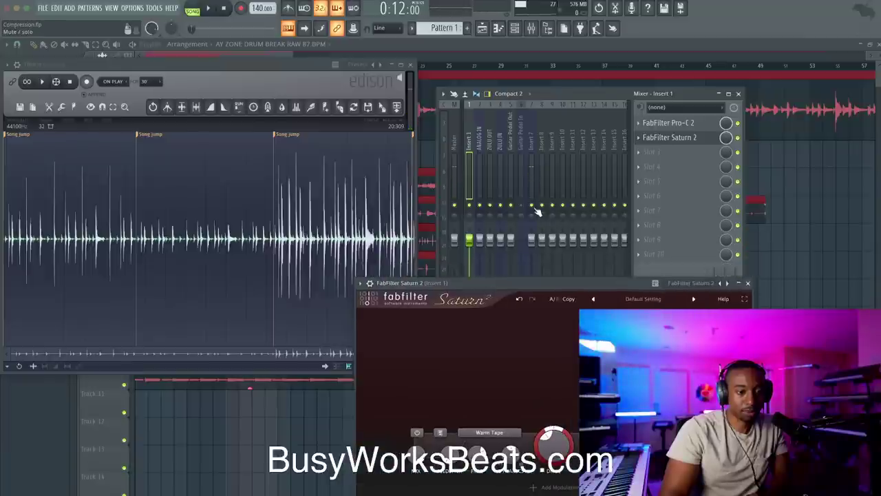
# Step: Record a pass with Saturn 2 active in Edison after the gain-boosted take, and disarm Edison's recording
pyautogui.click(87, 81)
pyautogui.click(209, 9)
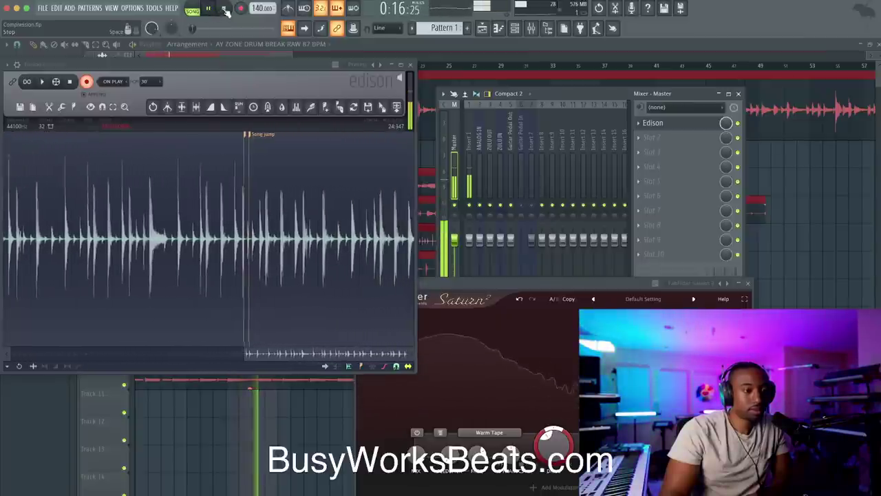
pyautogui.moveTo(220, 64); pyautogui.dragTo(220, 112)
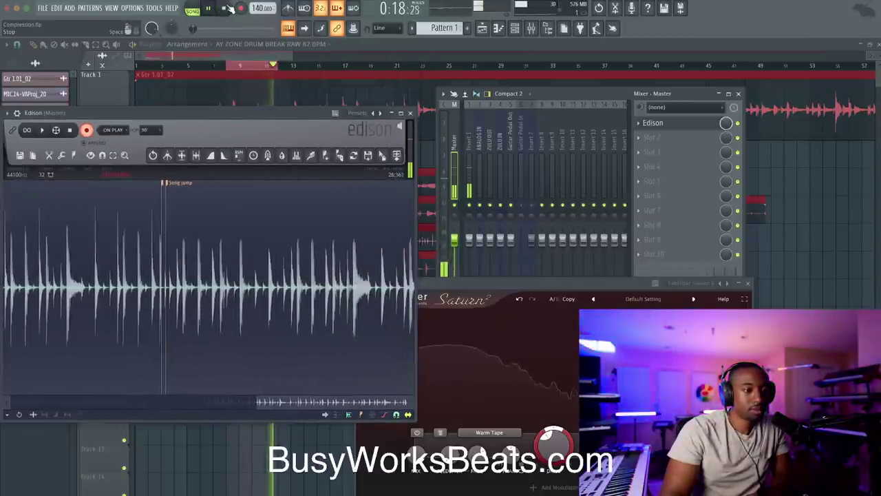
pyautogui.click(224, 8)
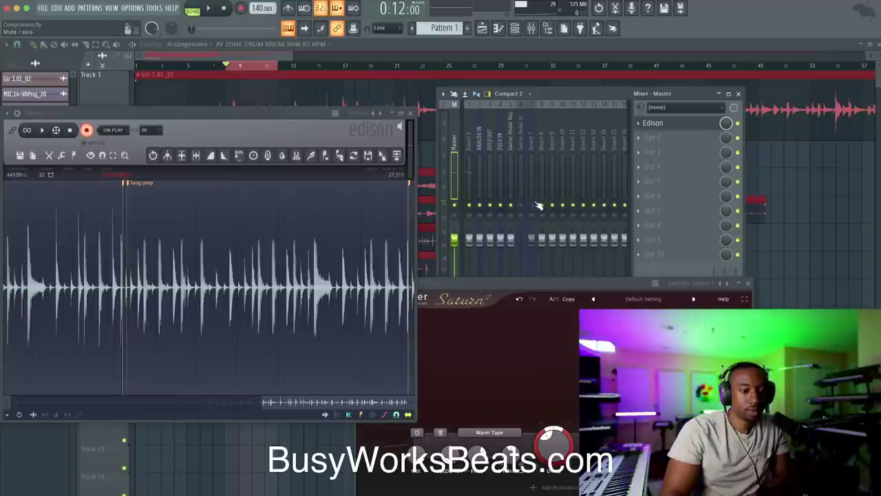
pyautogui.click(470, 183)
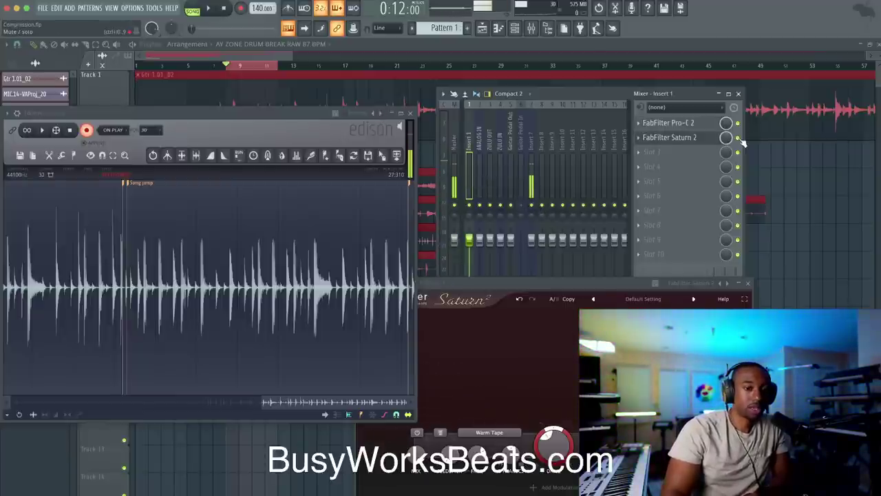
pyautogui.moveTo(585, 284); pyautogui.dragTo(593, 124)
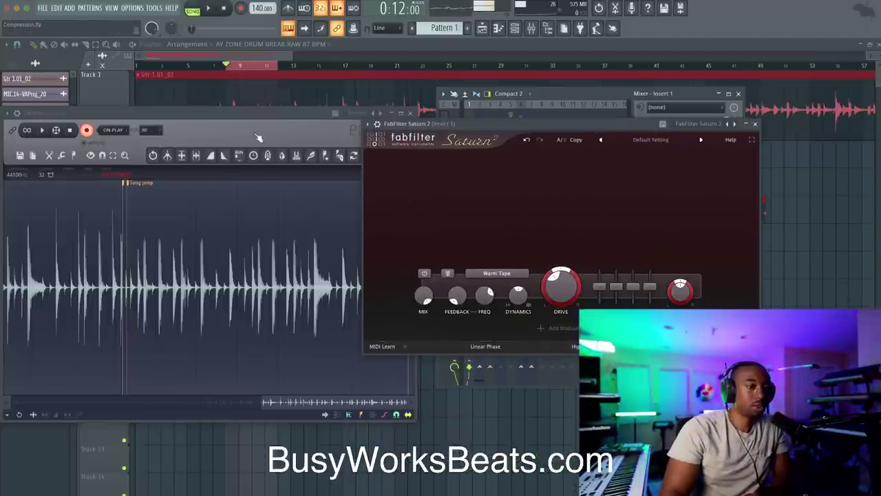
pyautogui.click(88, 129)
pyautogui.moveTo(132, 113); pyautogui.dragTo(186, 77)
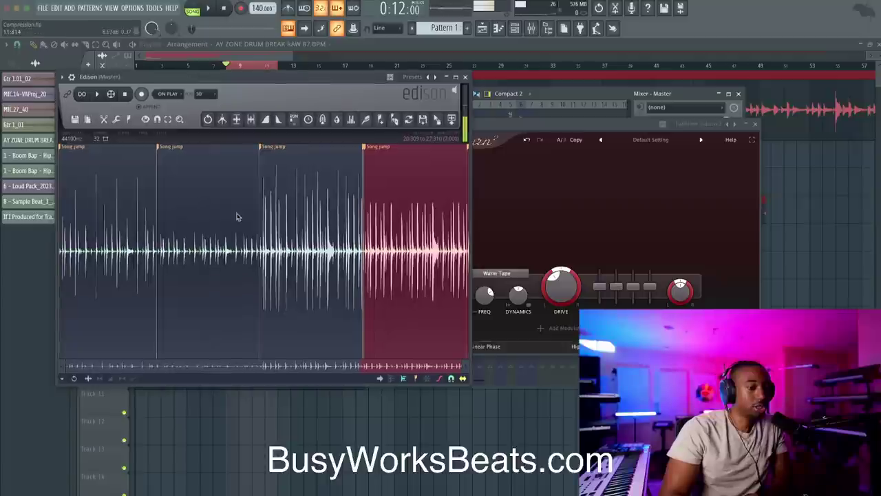
# Step: Compare the peaks of the gain-boosted and Saturn 2 takes up close in Edison's waveform
pyautogui.click(241, 224)
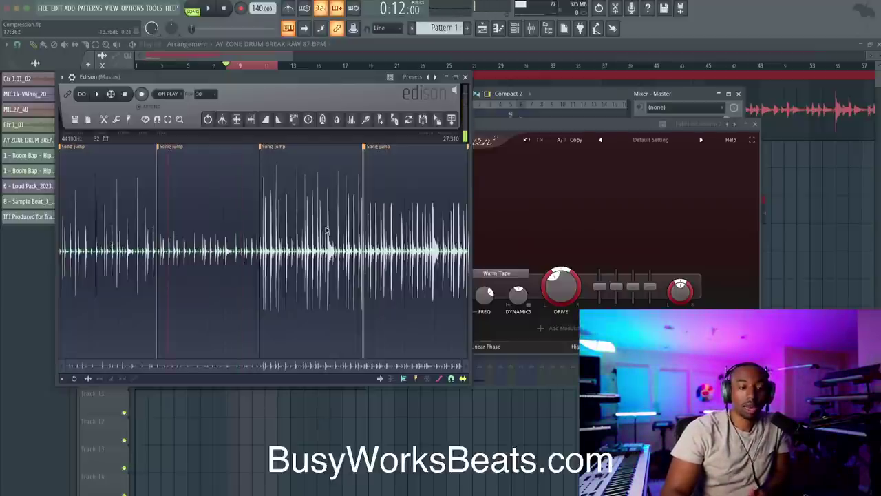
pyautogui.click(280, 150)
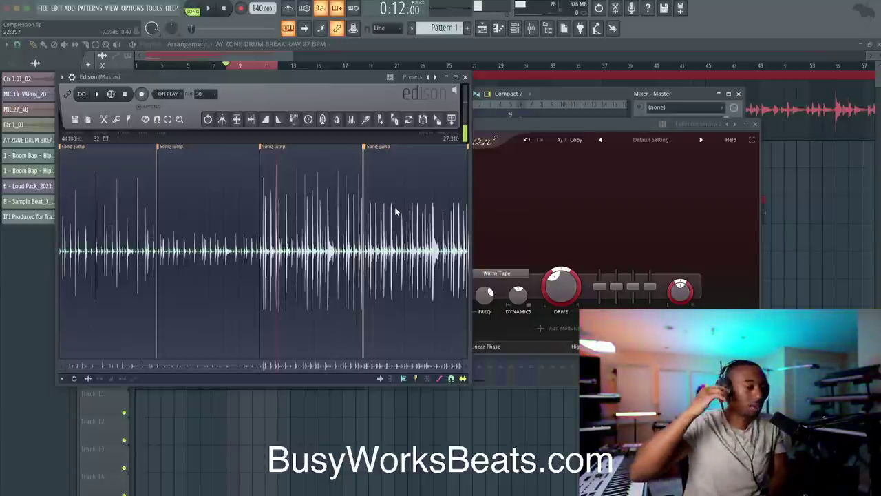
pyautogui.scroll(5, 394, 206)
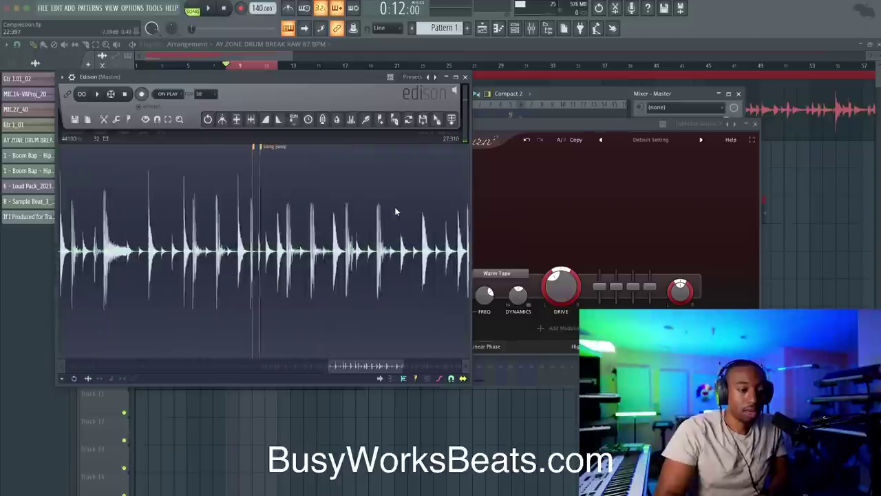
pyautogui.scroll(2, 346, 211)
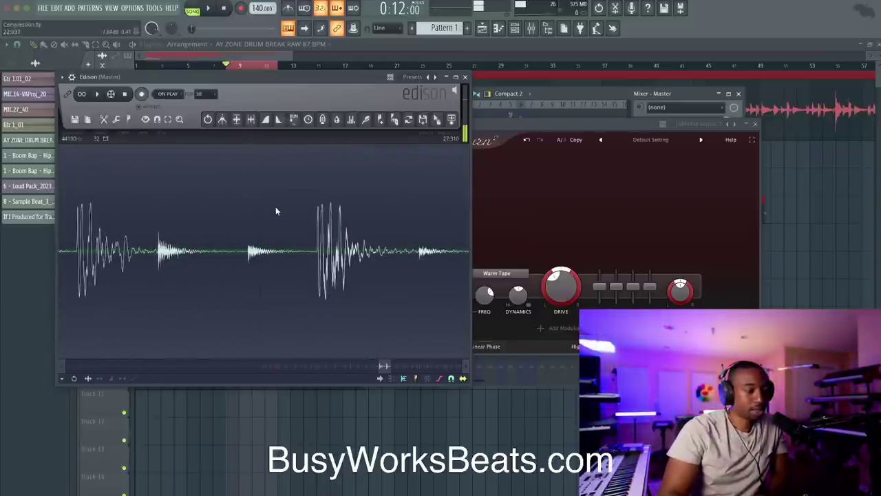
pyautogui.scroll(-6, 275, 210)
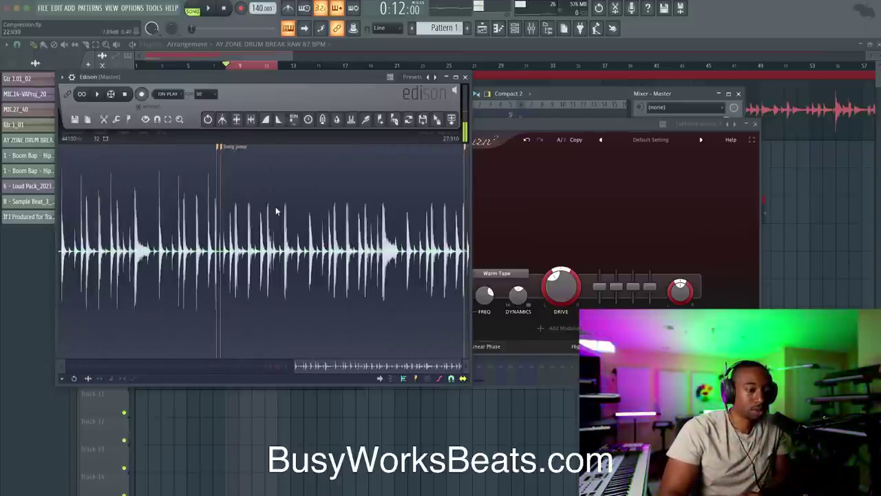
pyautogui.scroll(-3, 275, 211)
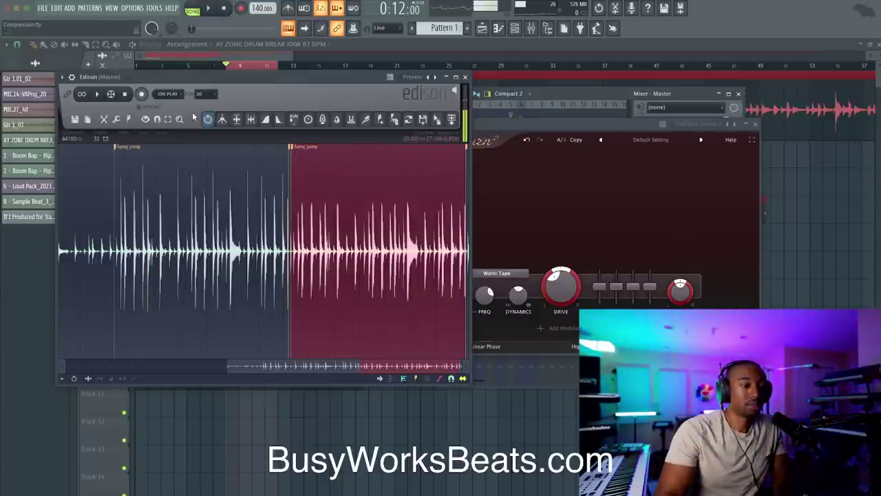
# Step: Raise the volume of the selected Saturn 2 take with Edison's Amp tool, and show all four takes together
pyautogui.click(145, 122)
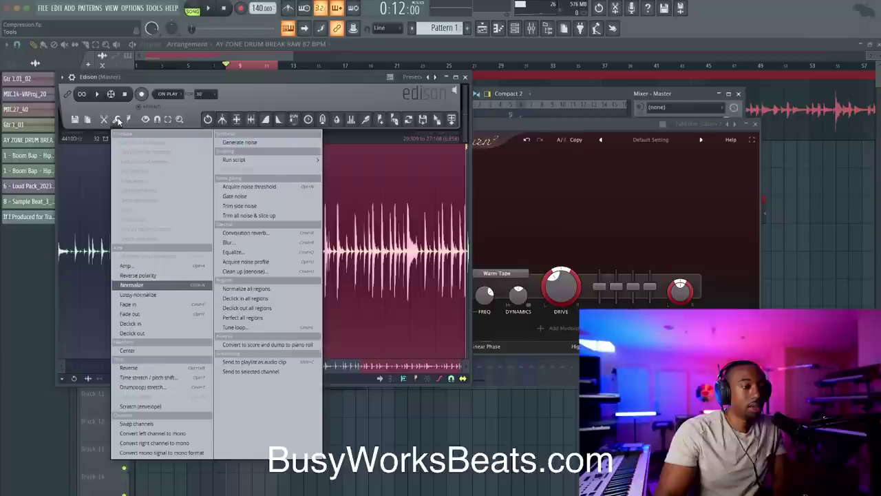
pyautogui.click(157, 267)
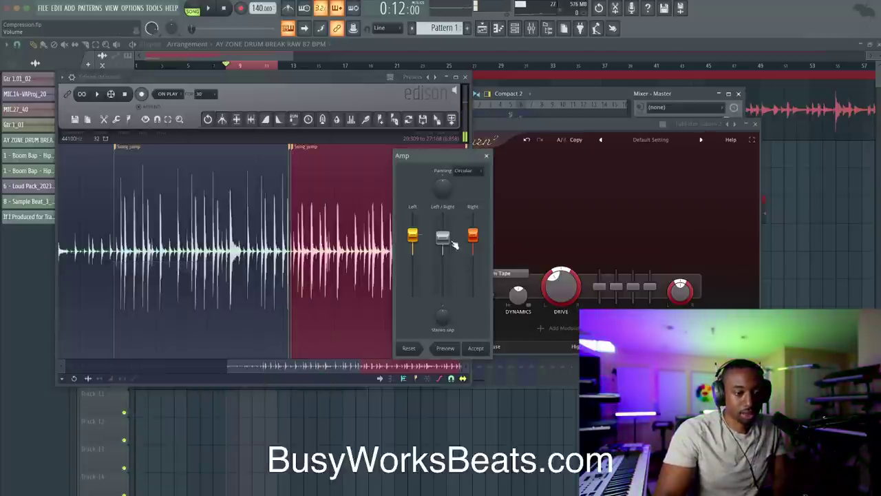
pyautogui.moveTo(443, 236); pyautogui.dragTo(443, 226)
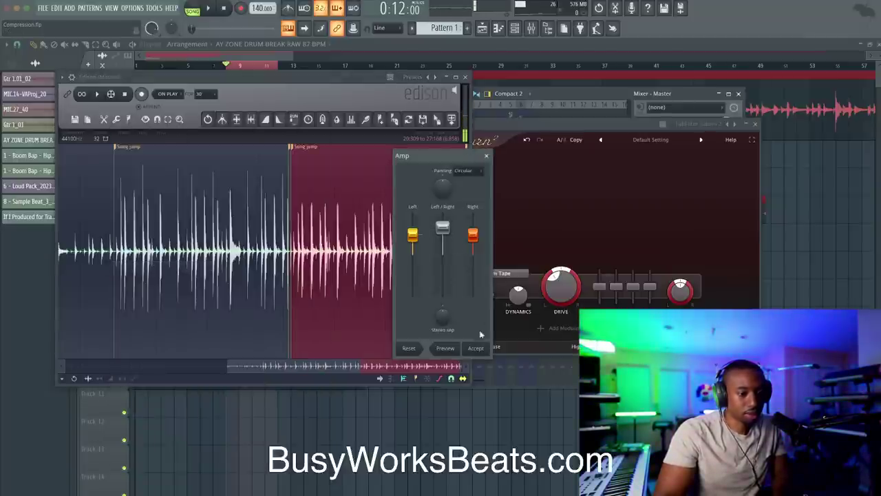
pyautogui.click(475, 348)
pyautogui.click(346, 237)
pyautogui.scroll(-3, 347, 238)
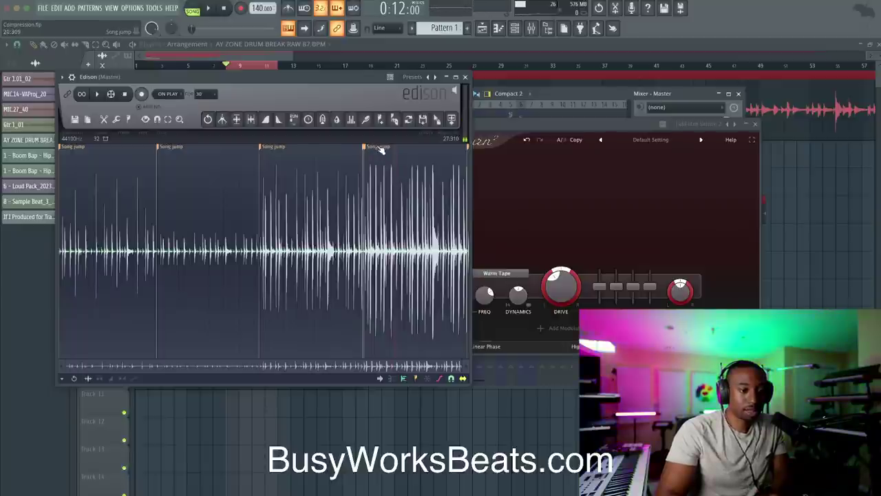
# Step: Rename the fourth take's marker in Edison to SATURATION + COMPRESSION
pyautogui.rightClick(377, 147)
pyautogui.click(398, 191)
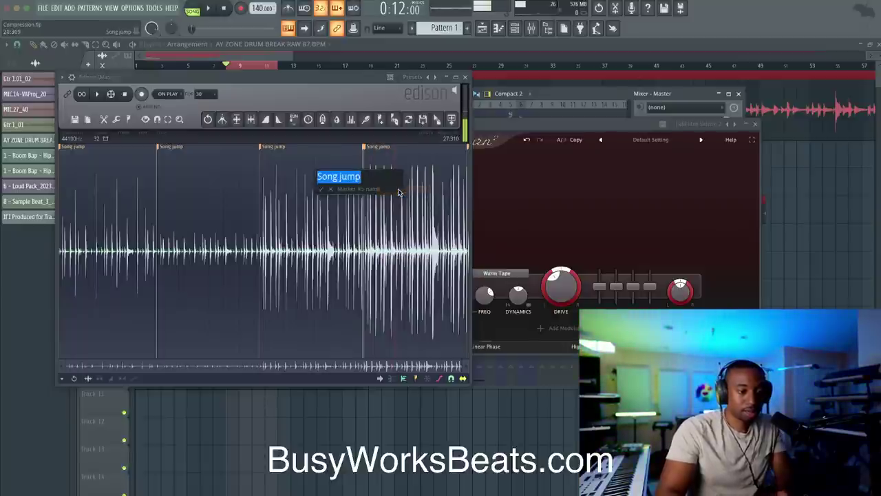
pyautogui.write('SATURATION + C')
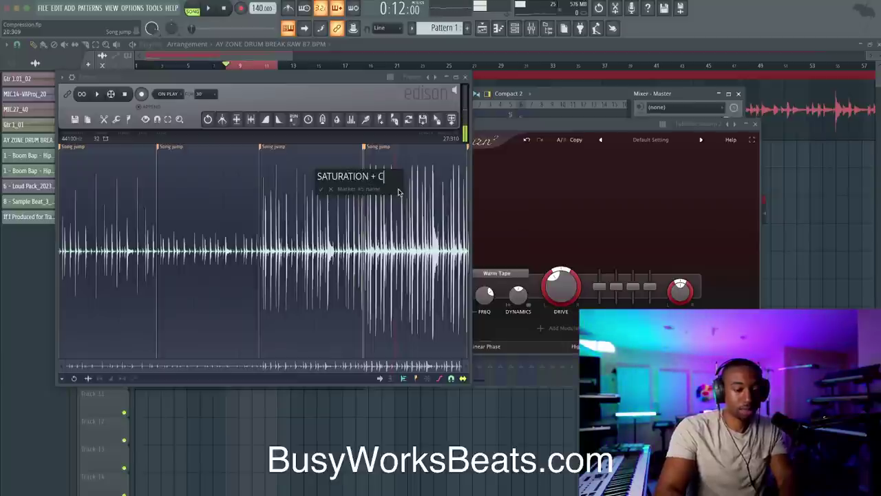
pyautogui.write('OMPRESSION')
pyautogui.press('Return')
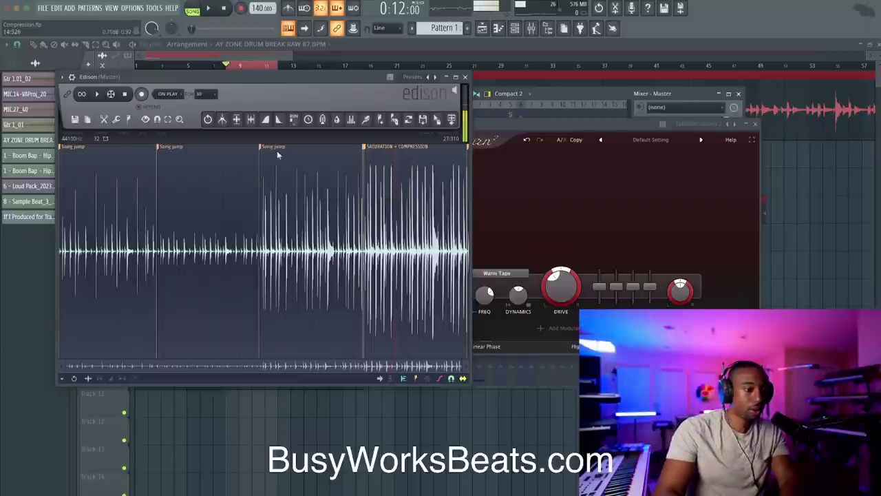
# Step: Rename the marker of the third, gain-boosted take in Edison to COMPRESSION + GAIN
pyautogui.rightClick(276, 146)
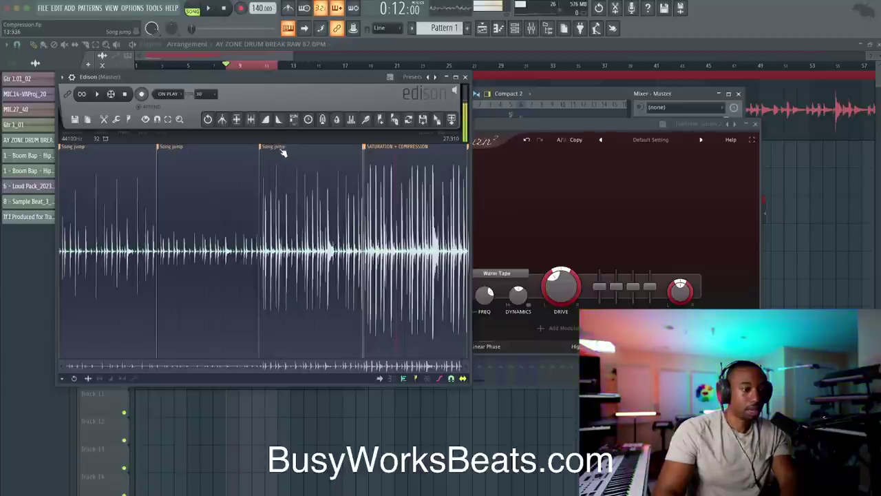
pyautogui.rightClick(282, 153)
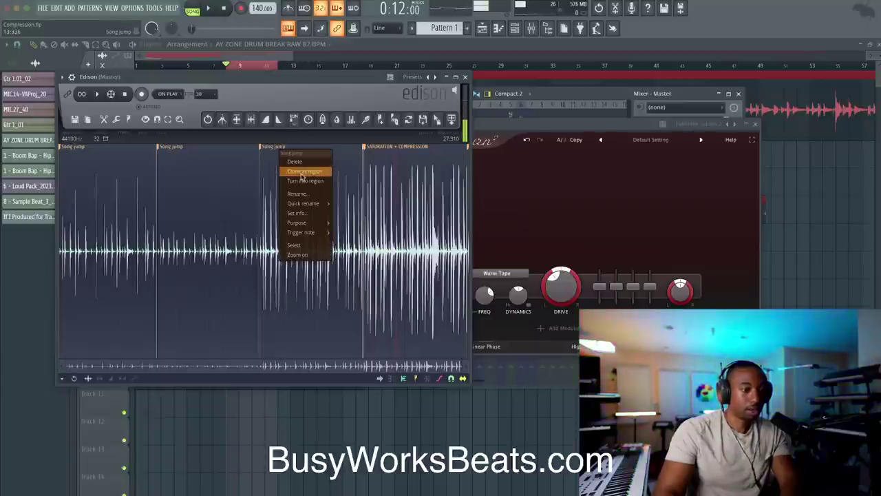
pyautogui.click(308, 195)
pyautogui.write('COM{PRE')
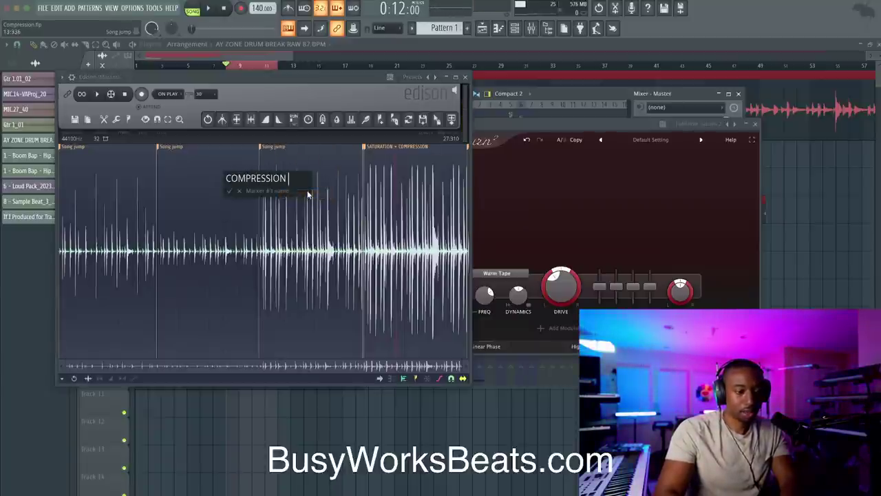
pyautogui.write('SSION + GAIN')
pyautogui.press('Return')
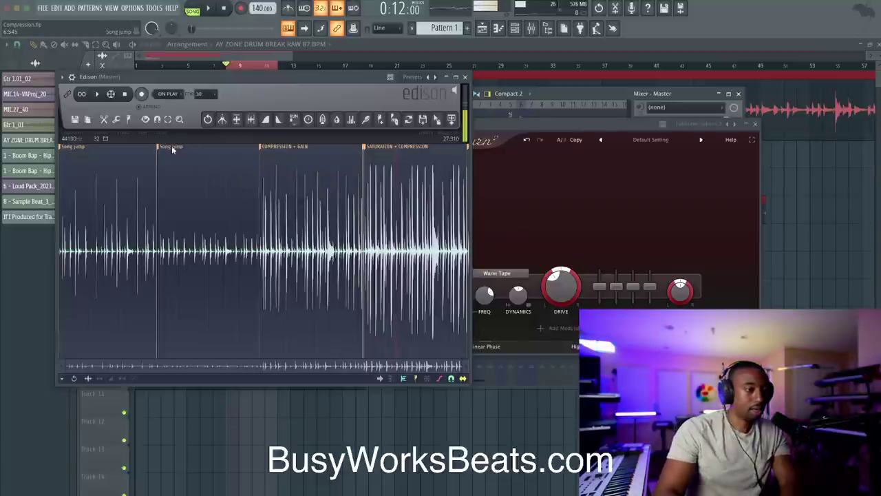
# Step: Rename the marker of the second, quietest take in Edison to COMPRESSION
pyautogui.rightClick(172, 150)
pyautogui.click(197, 193)
pyautogui.write('COM')
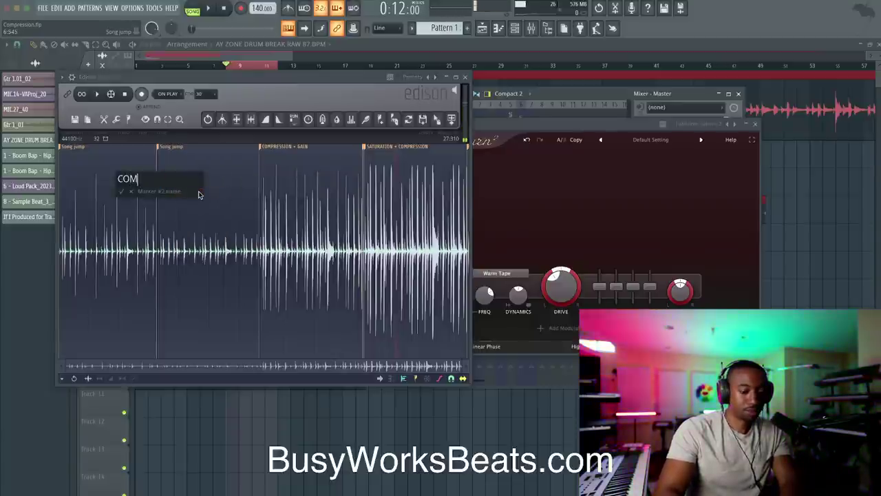
pyautogui.write('PRESSION')
pyautogui.press('Return')
# Step: Rename the first take's marker in Edison to ORIGINAL
pyautogui.rightClick(76, 146)
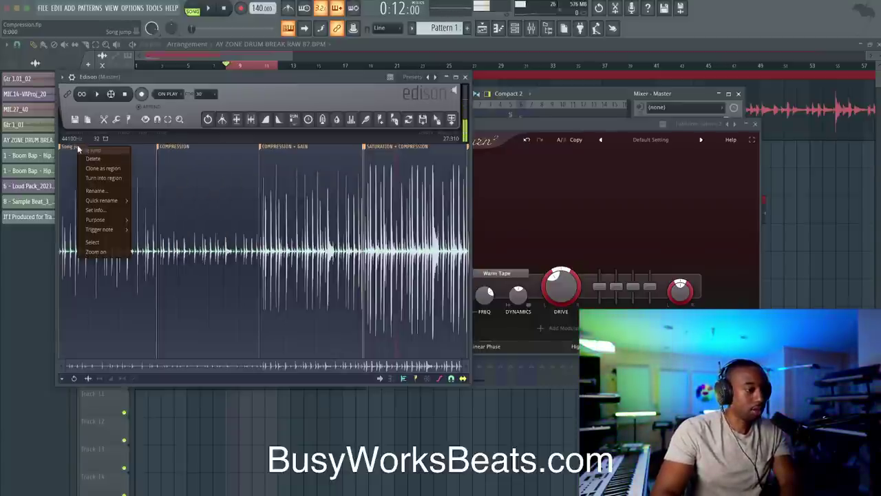
pyautogui.click(108, 192)
pyautogui.write('ORIGINAL')
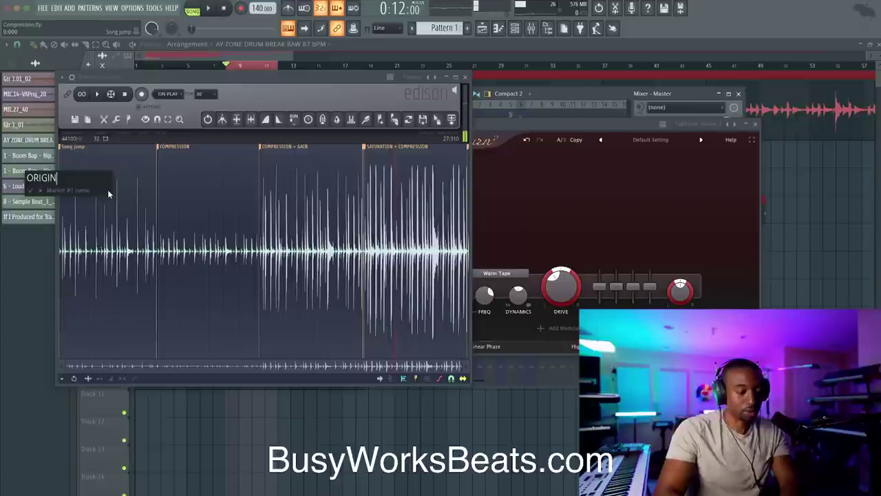
pyautogui.press('Return')
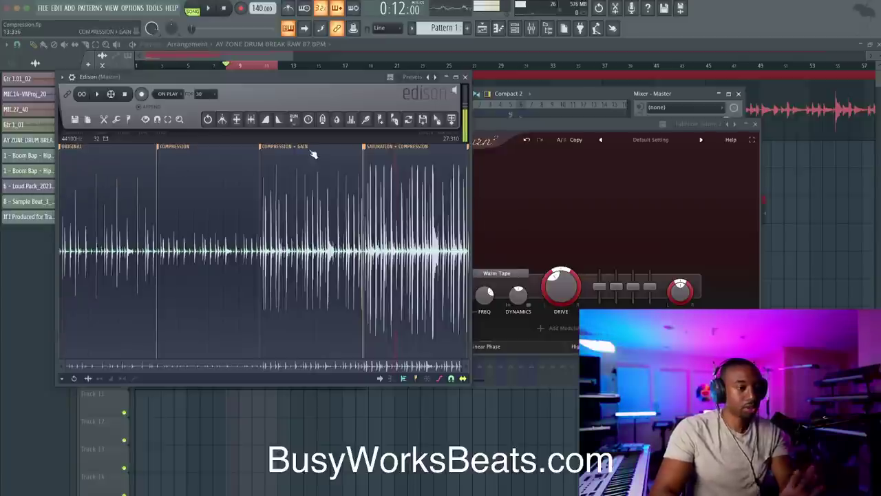
# Step: Delete the leftover Song jump marker just before the SATURATION + COMPRESSION marker, and show all four takes again
pyautogui.scroll(3, 366, 153)
pyautogui.rightClick(364, 150)
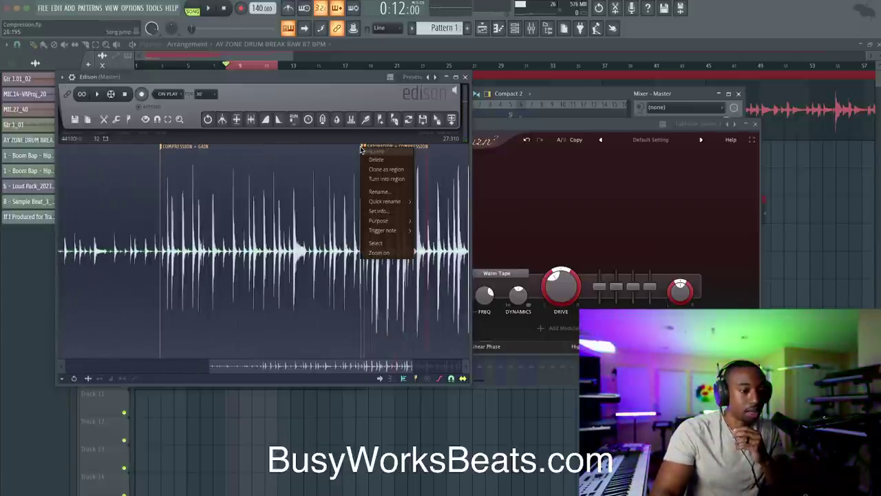
pyautogui.click(370, 160)
pyautogui.scroll(-3, 344, 204)
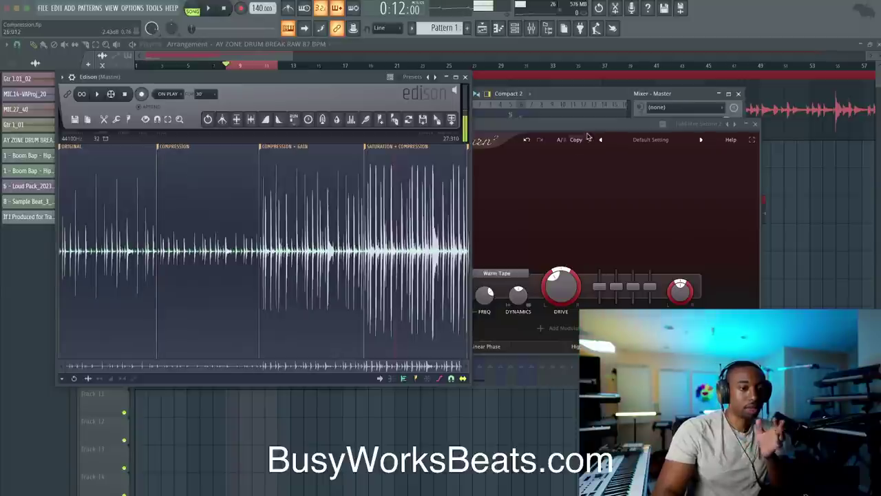
# Step: Mute Insert 7 in the mixer and play the labelled takes in Edison from the beginning
pyautogui.moveTo(589, 125); pyautogui.dragTo(567, 267)
pyautogui.click(531, 204)
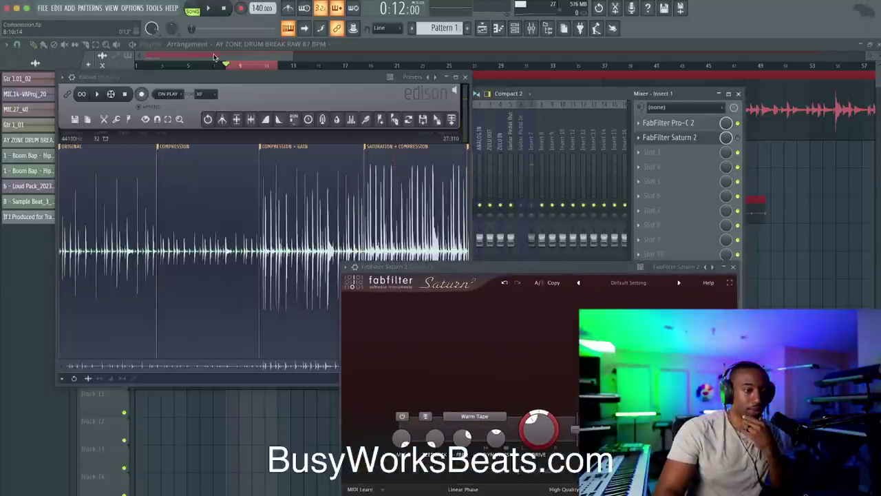
pyautogui.click(128, 95)
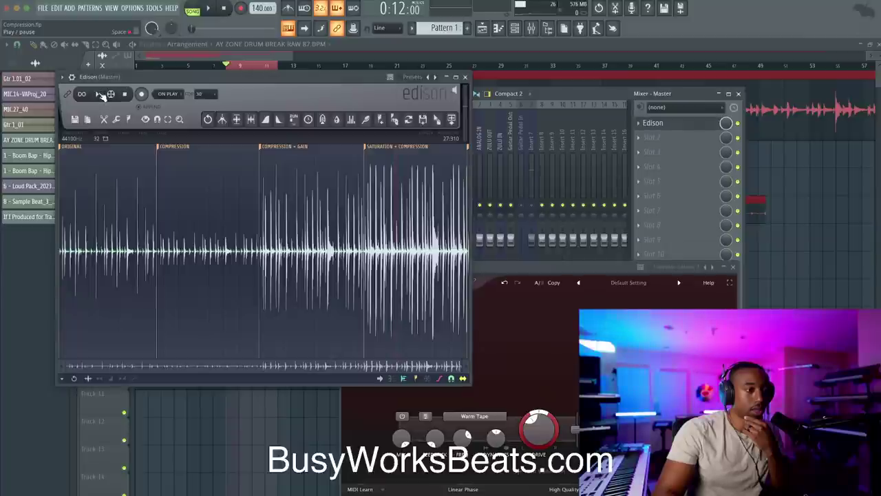
pyautogui.click(94, 94)
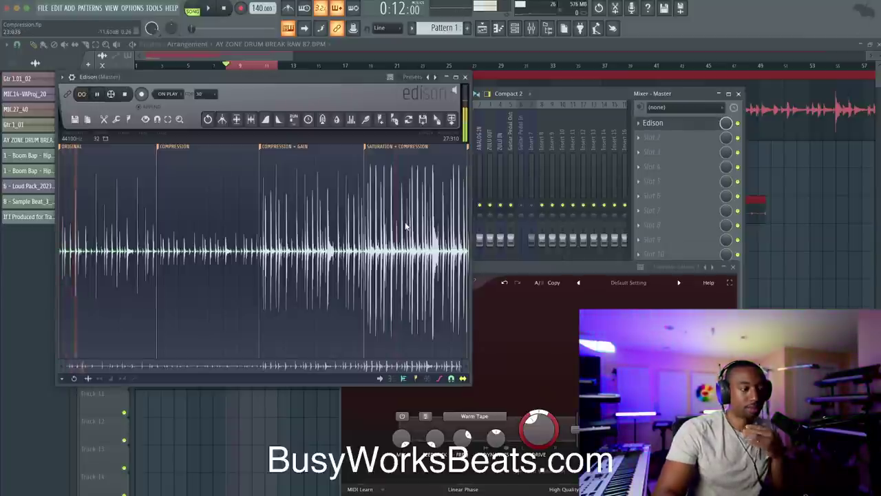
# Step: Close the Saturn 2 window and enlarge Edison while the four takes play
pyautogui.click(733, 267)
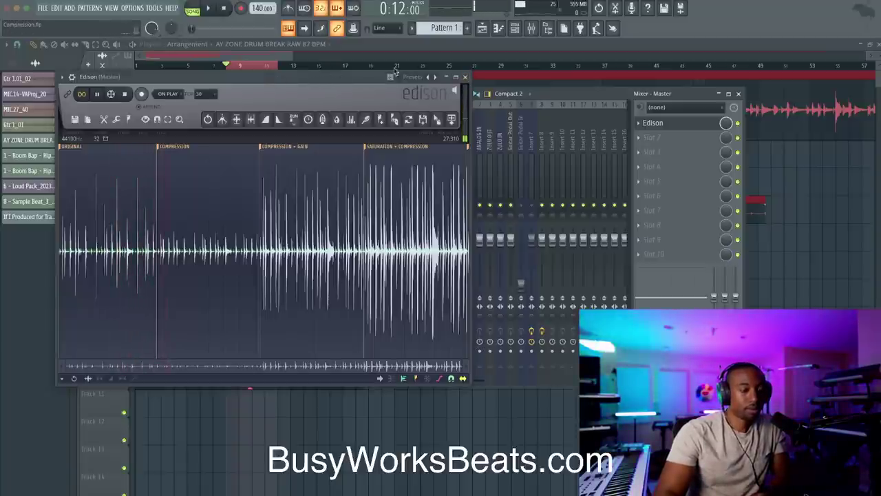
pyautogui.moveTo(468, 71); pyautogui.dragTo(580, 50)
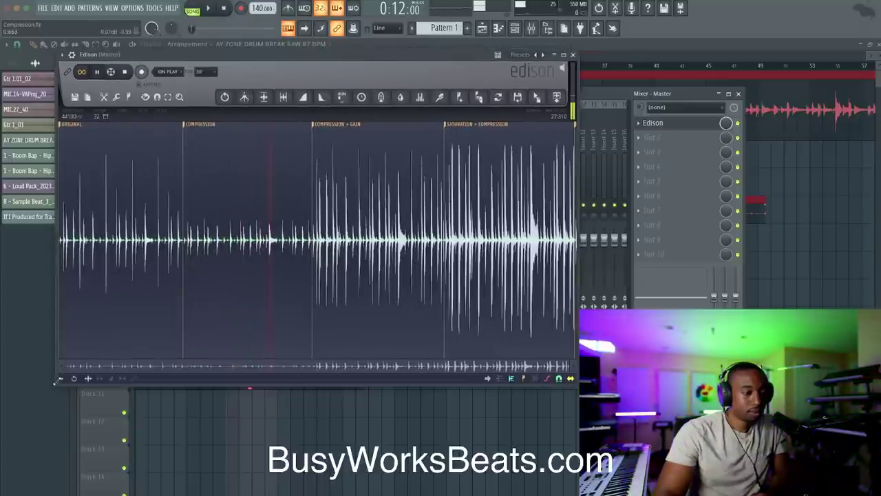
pyautogui.moveTo(57, 384); pyautogui.dragTo(2, 393)
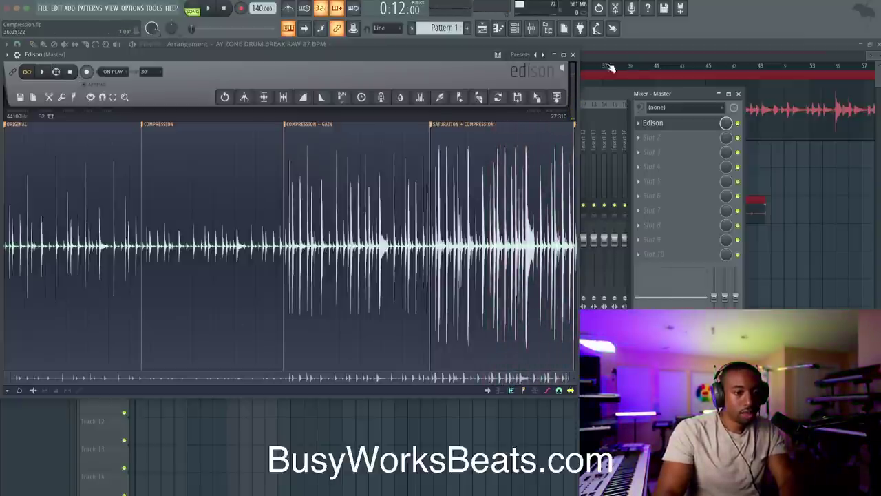
# Step: Unmute Insert 7, review the four labelled takes in Edison once more, and close Edison
pyautogui.click(573, 55)
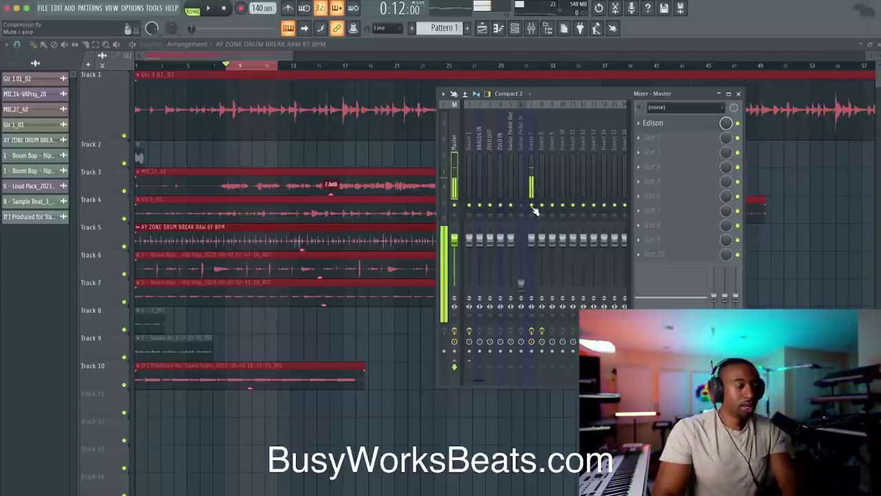
pyautogui.click(669, 124)
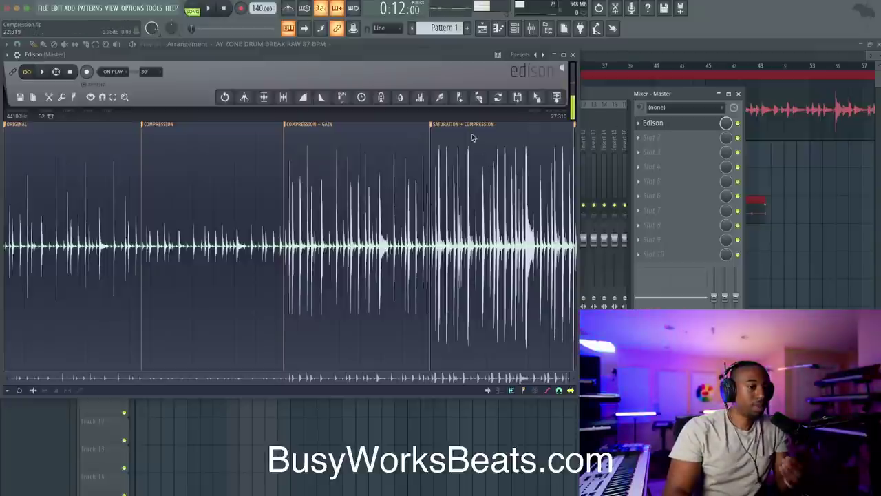
pyautogui.moveTo(576, 380); pyautogui.dragTo(552, 285)
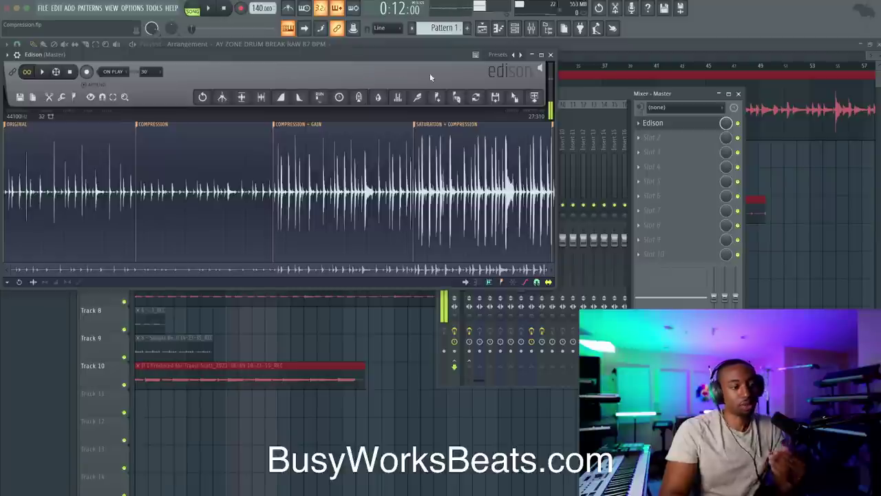
pyautogui.click(551, 55)
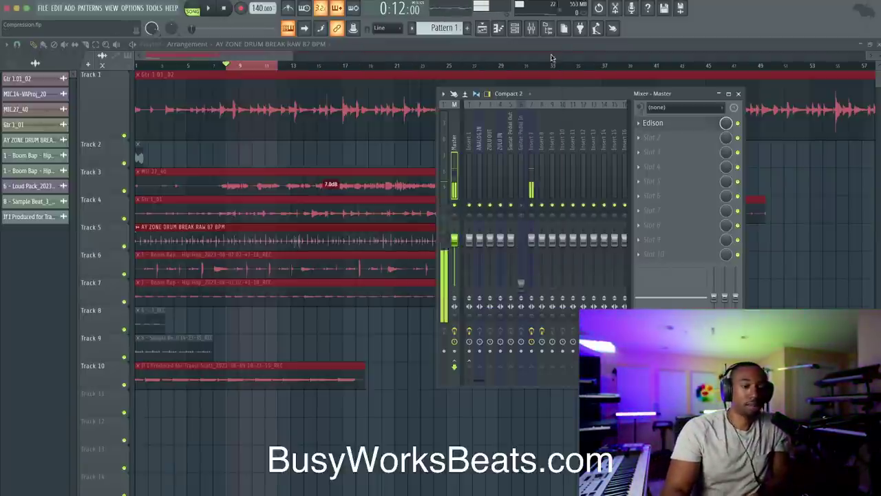
# Step: Solo the Boom Bap clip on Track 6 in the playlist and set the time selection to bars 5 to 12
pyautogui.rightClick(772, 290)
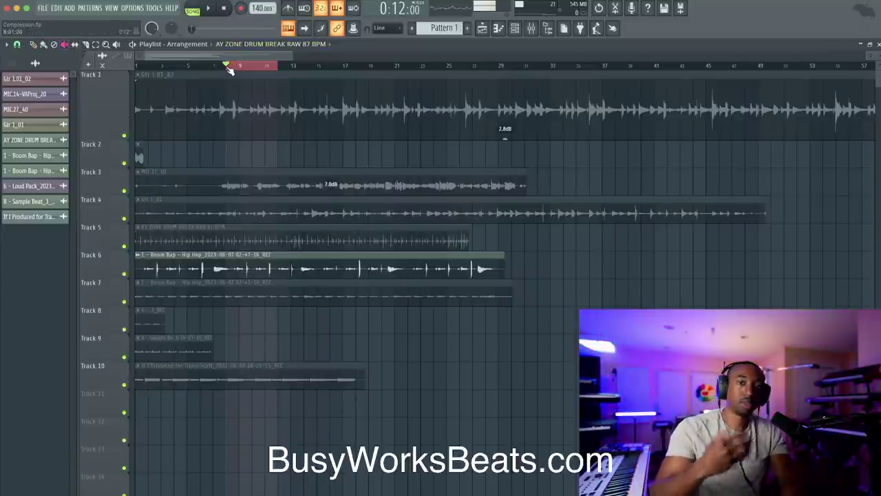
pyautogui.moveTo(190, 65); pyautogui.dragTo(253, 81)
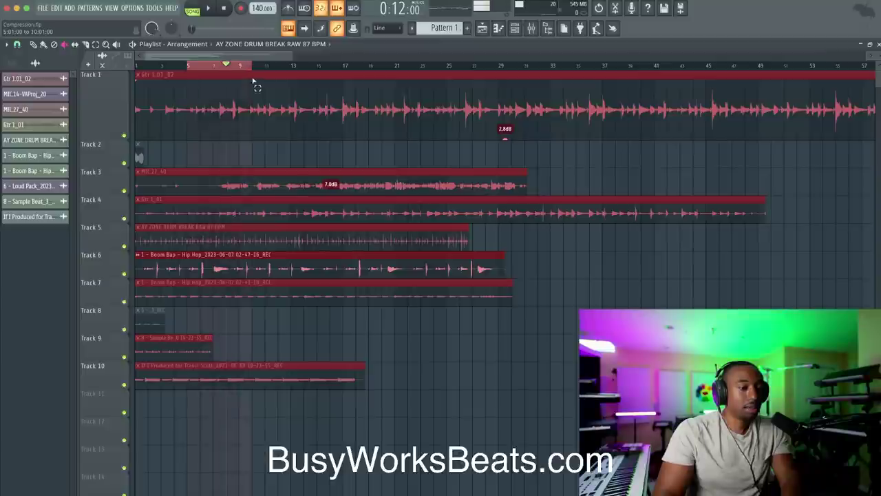
pyautogui.click(286, 344)
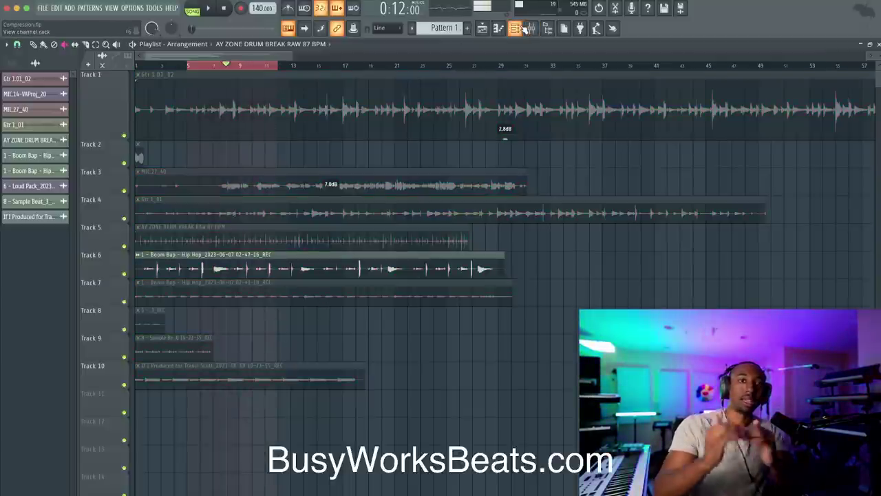
# Step: Reset mixer track Insert 1 to its default state, removing its effects
pyautogui.click(538, 31)
pyautogui.click(470, 159)
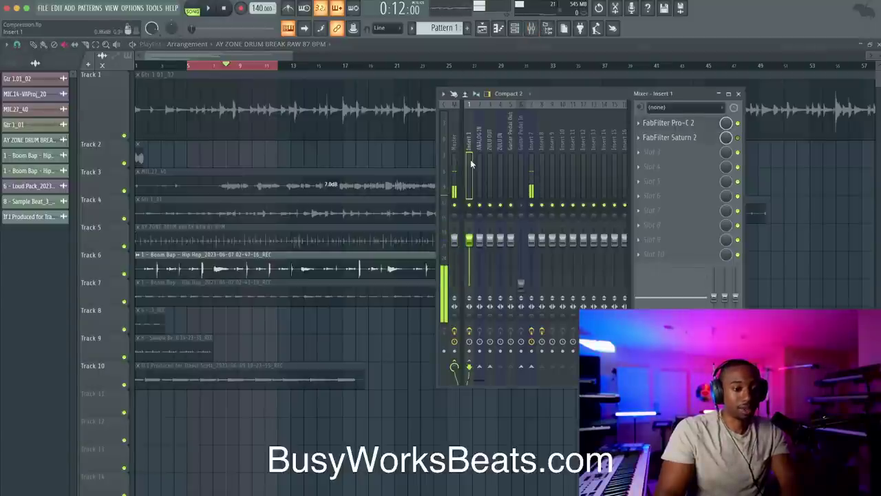
pyautogui.click(480, 155)
pyautogui.rightClick(472, 154)
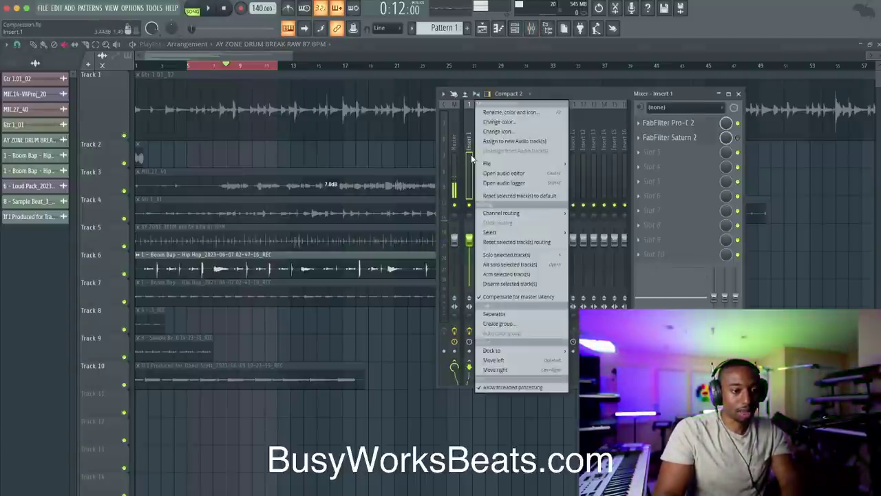
pyautogui.click(509, 196)
pyautogui.press('Return')
# Step: Load FabFilter Pro-C 2 into the first effect slot of Insert 1 and briefly play the Boom Bap clip
pyautogui.click(680, 124)
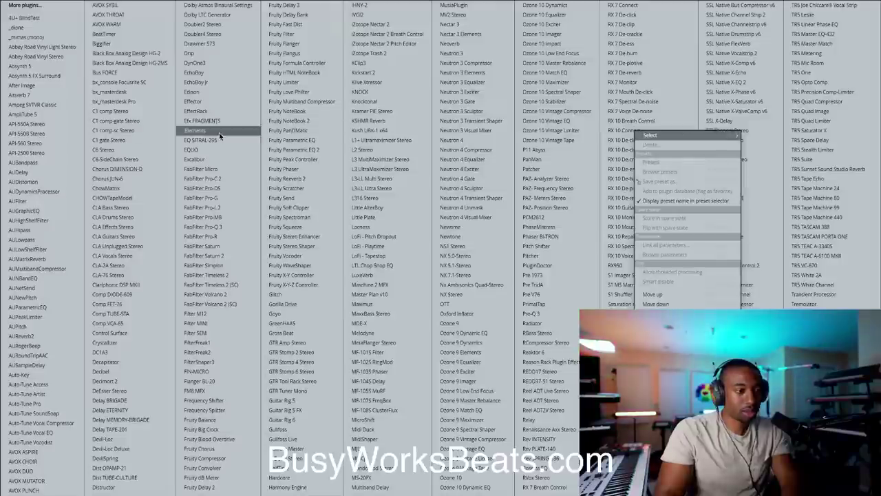
pyautogui.click(222, 177)
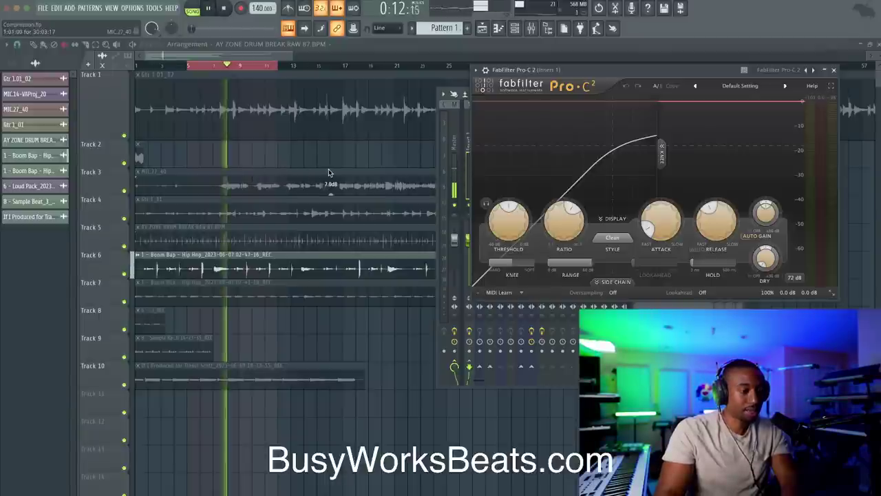
pyautogui.press('space')
# Step: Switch to OBS to check its audio mixer, minimise it, and briefly test the song's playback
pyautogui.click(764, 490)
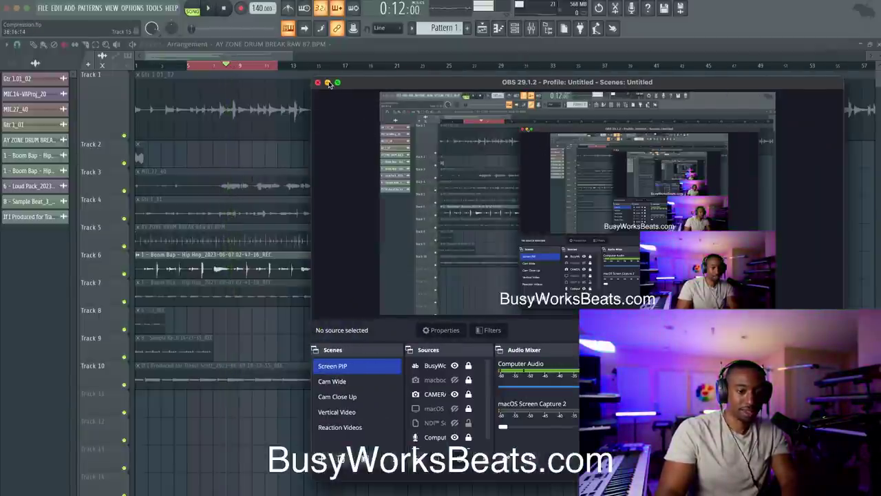
pyautogui.click(328, 83)
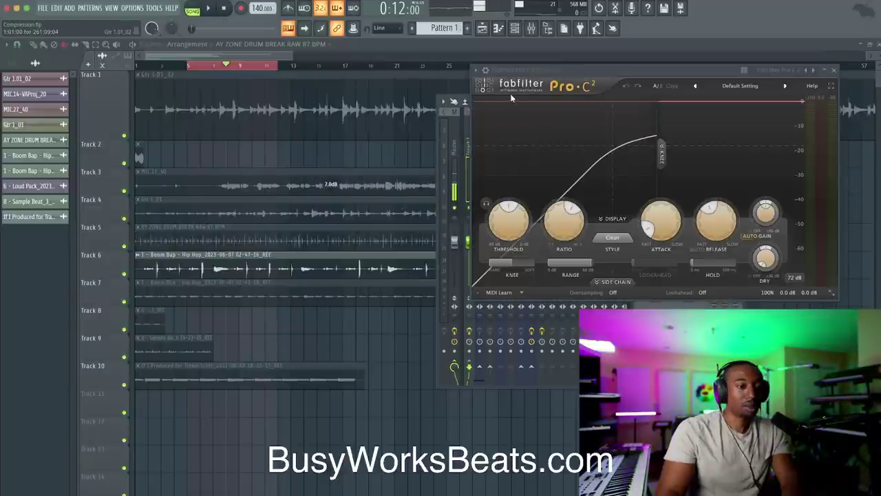
pyautogui.click(397, 373)
pyautogui.press('space')
pyautogui.press('space')
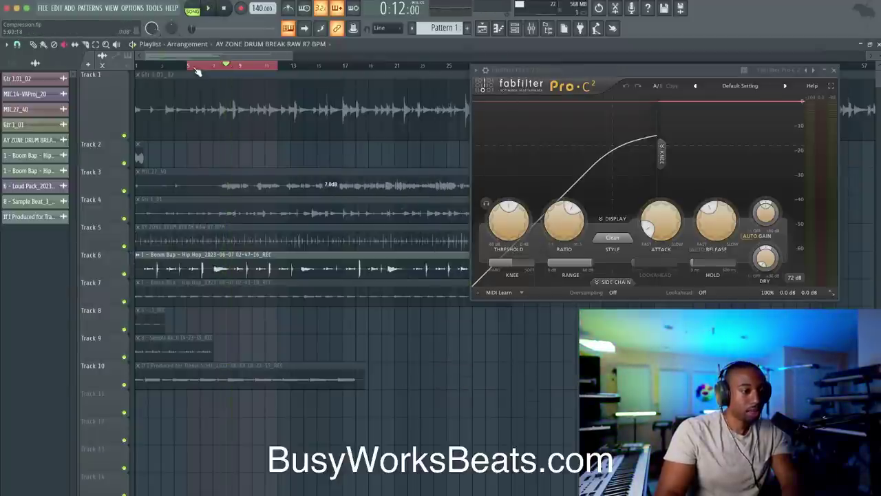
# Step: Set the playlist time selection to bars 3 to 10 and start playback of the Track 6 Boom Bap clip
pyautogui.moveTo(175, 71); pyautogui.dragTo(213, 73)
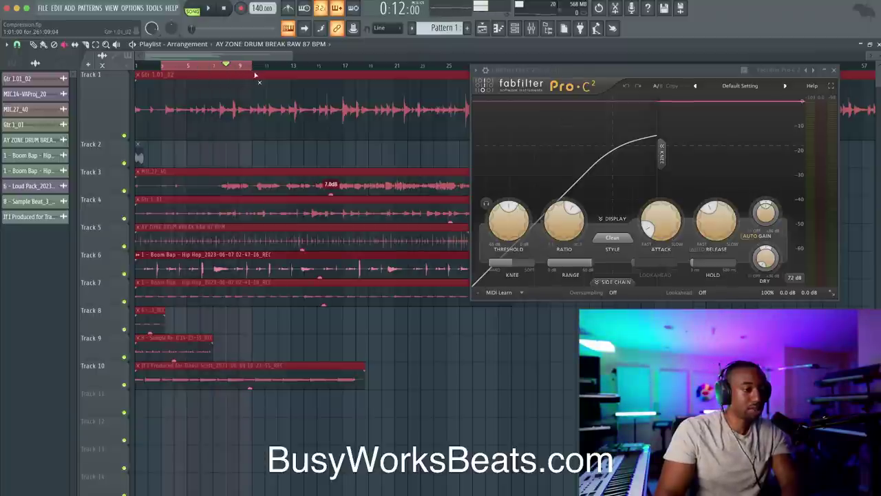
pyautogui.click(207, 268)
pyautogui.press('space')
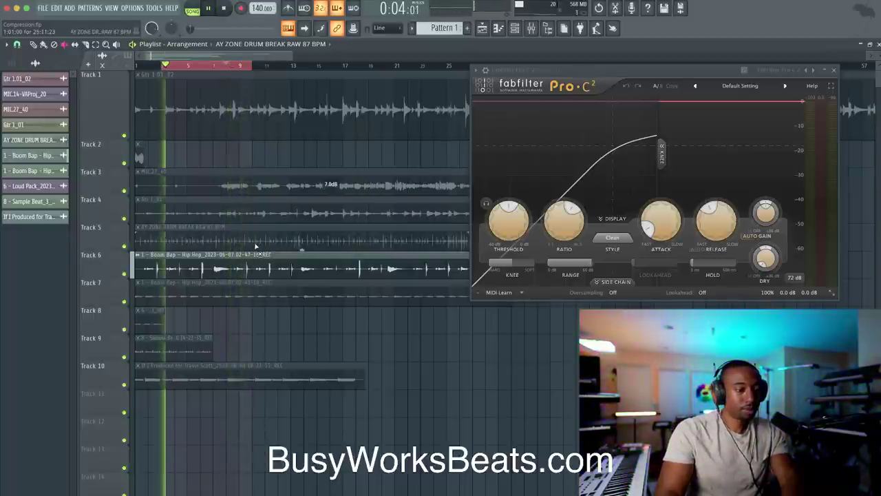
# Step: Narrow the playlist time selection to bars 5 to 10, briefly play it, and close the Pro-C 2 window
pyautogui.press('space')
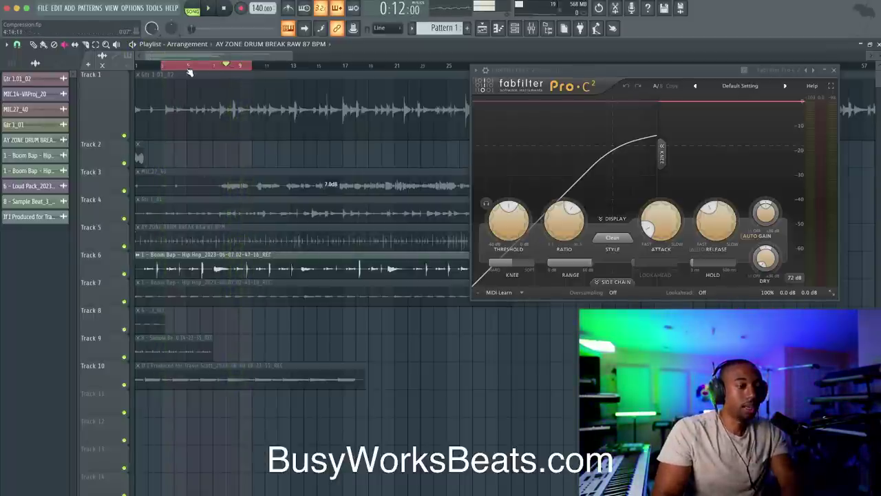
pyautogui.moveTo(189, 68); pyautogui.dragTo(208, 67)
pyautogui.press('space')
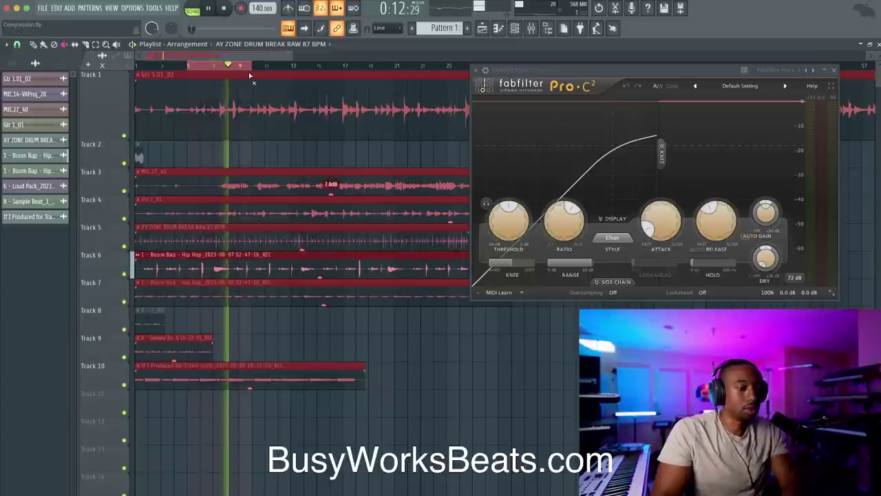
pyautogui.click(833, 70)
pyautogui.press('space')
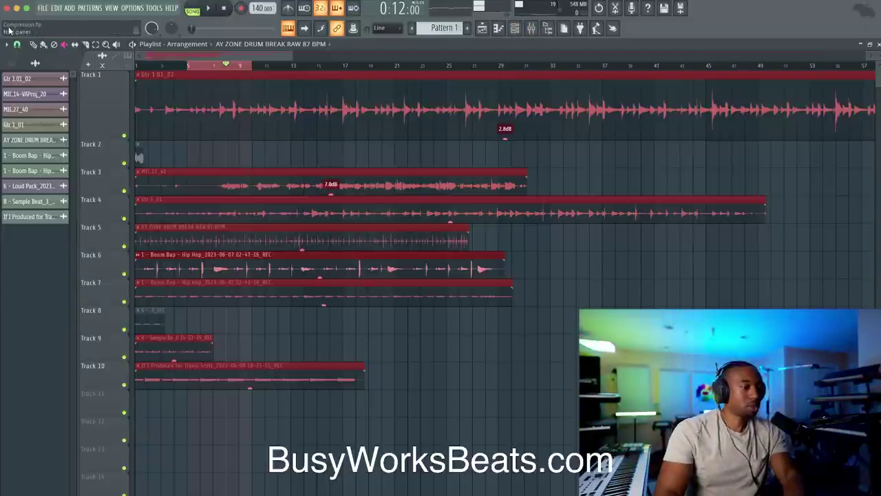
# Step: Route the Track 6 Boom Bap clip to mixer track Insert 1 and play it with the mixer open
pyautogui.doubleClick(280, 255)
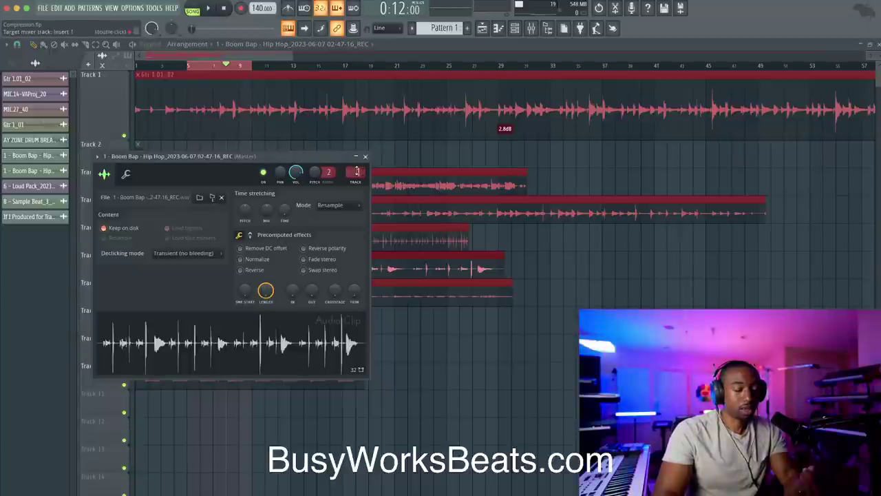
pyautogui.click(365, 157)
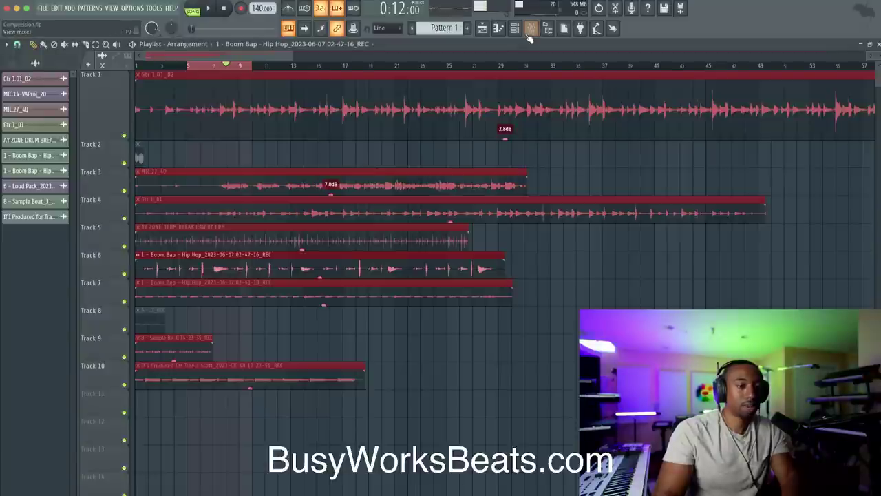
pyautogui.click(530, 32)
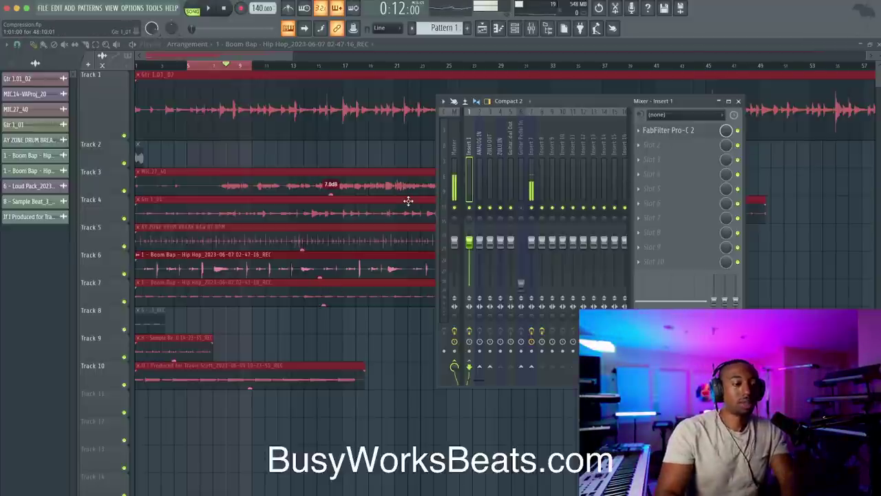
pyautogui.press('space')
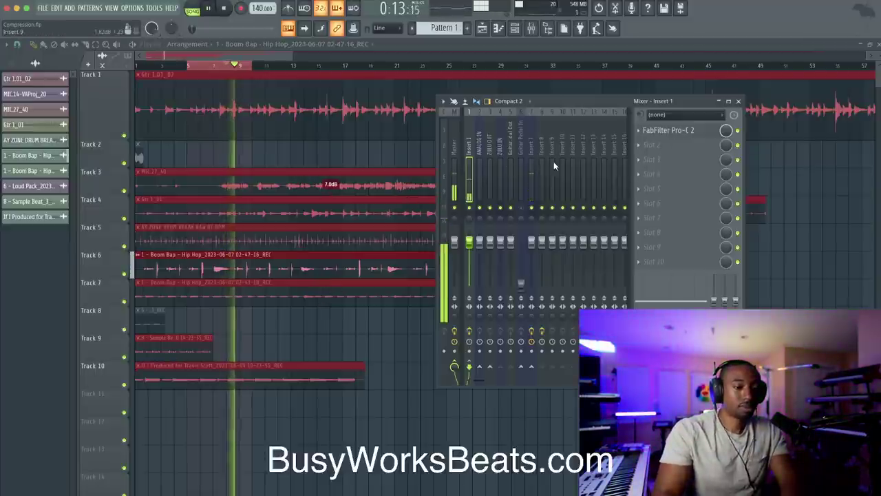
# Step: Open Pro-C 2 on Insert 1, set its attack to 0.005 ms, and move its window over the playlist
pyautogui.click(688, 131)
pyautogui.press('space')
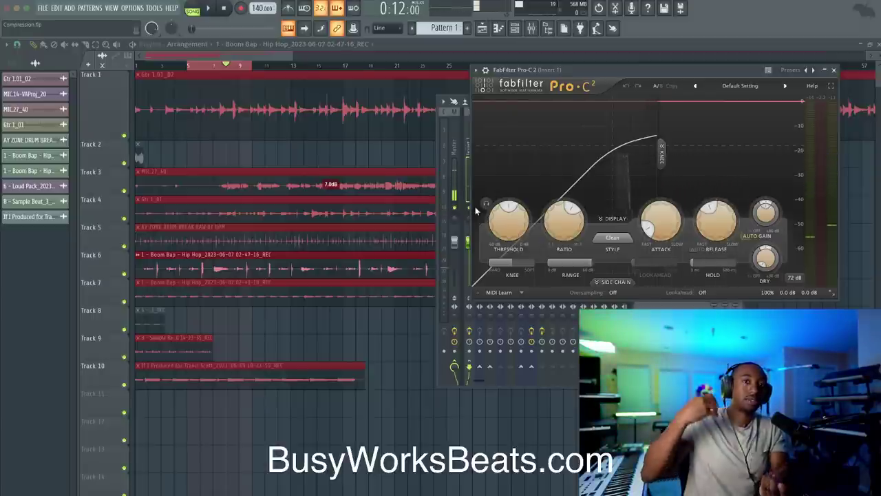
pyautogui.moveTo(656, 227)
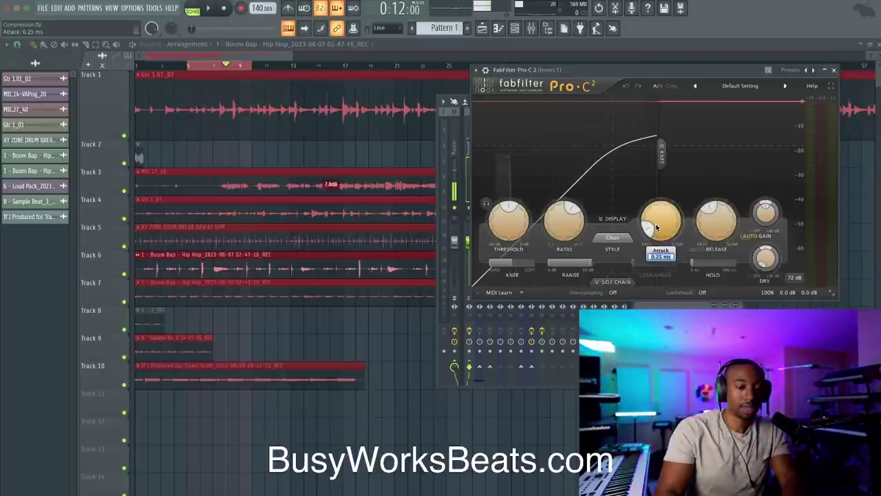
pyautogui.moveTo(639, 75); pyautogui.dragTo(481, 90)
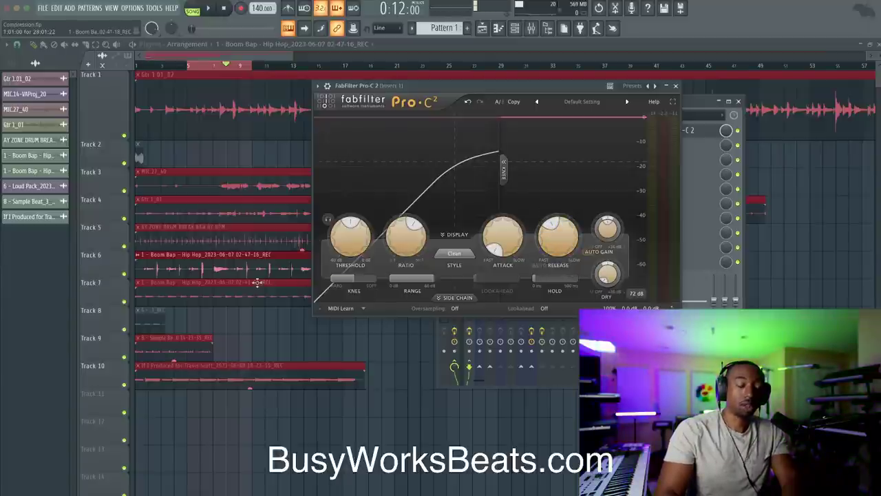
# Step: Set Pro-C 2's release to 80 ms and briefly play the selected Boom Bap section
pyautogui.click(241, 327)
pyautogui.scroll(5, 244, 275)
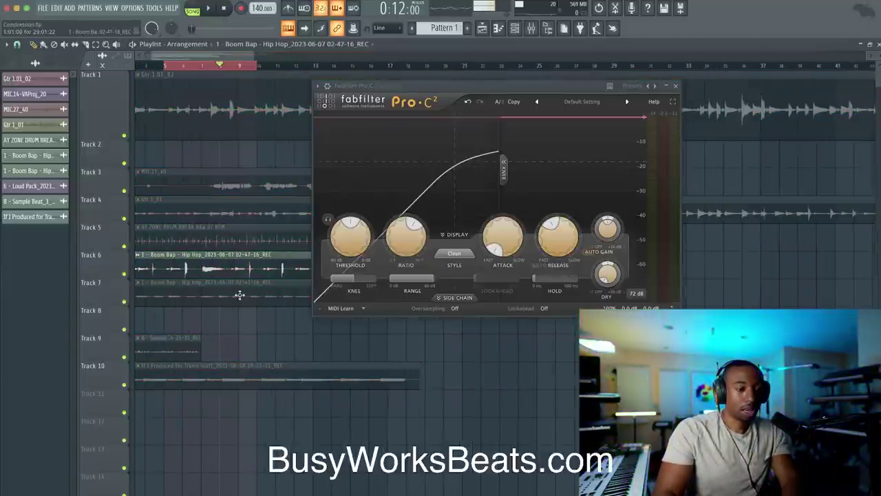
pyautogui.scroll(-3, 258, 270)
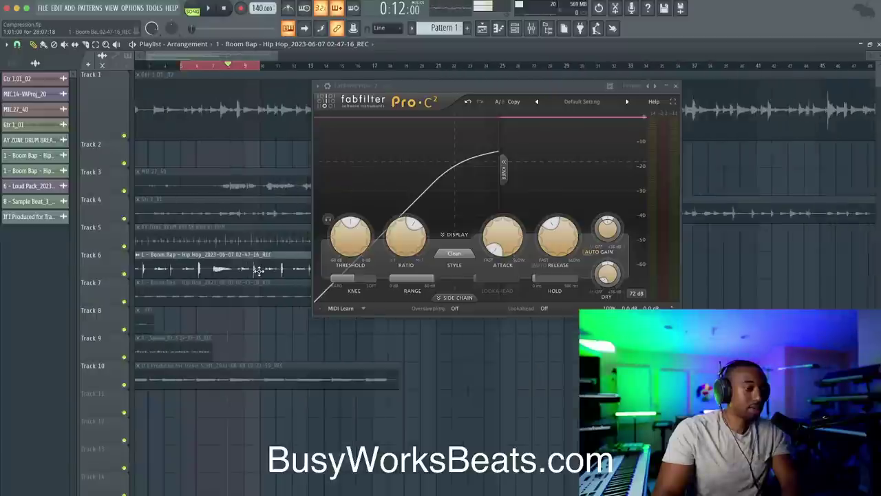
pyautogui.moveTo(557, 246)
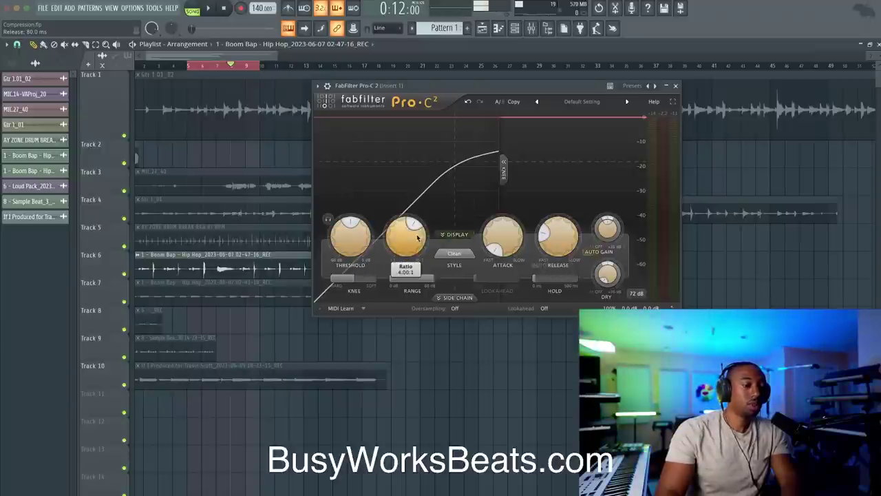
pyautogui.press('space')
pyautogui.moveTo(358, 234)
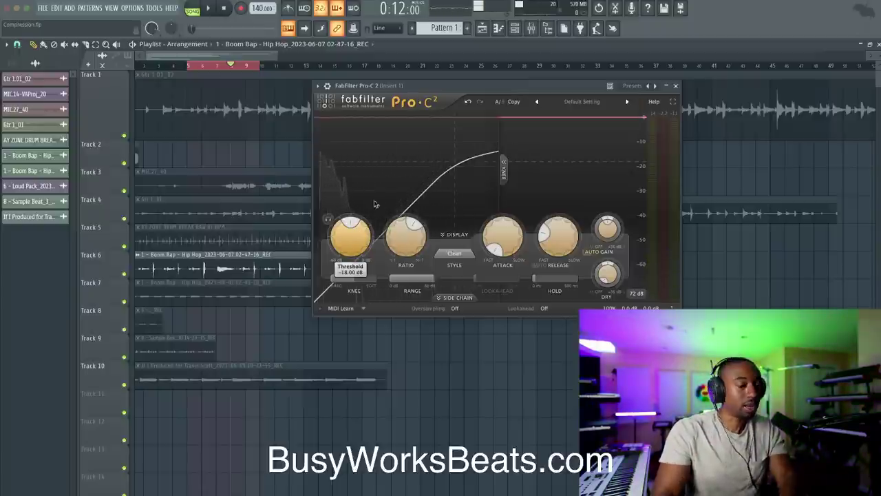
# Step: Audition the Boom Bap loop through Pro-C 2, moving the plugin window farther from the meter area while listening
pyautogui.press('space')
pyautogui.moveTo(434, 84); pyautogui.dragTo(335, 96)
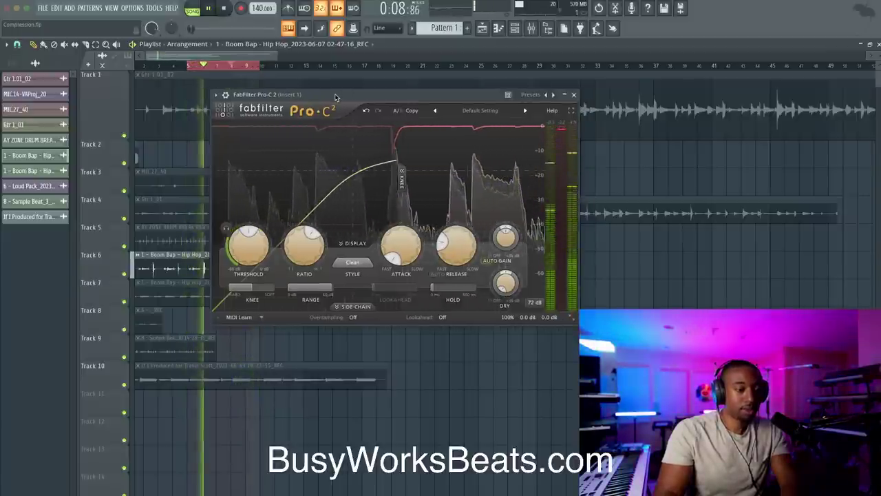
pyautogui.press('space')
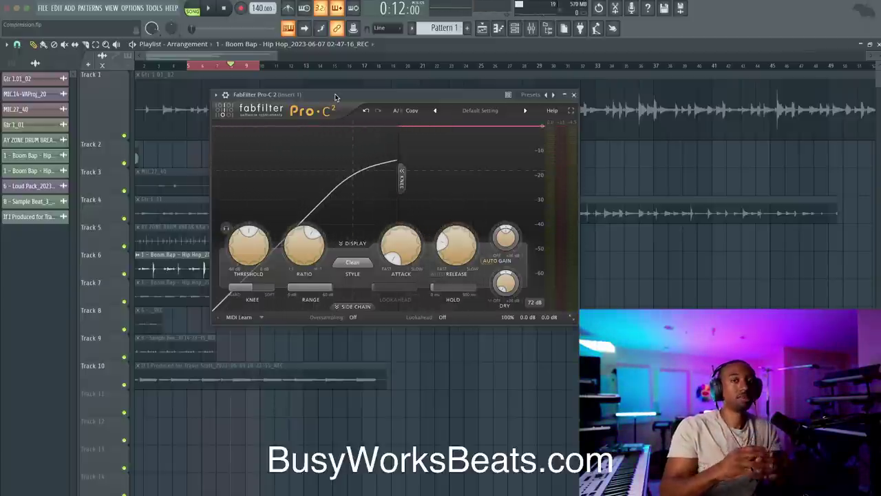
pyautogui.moveTo(337, 95); pyautogui.dragTo(328, 95)
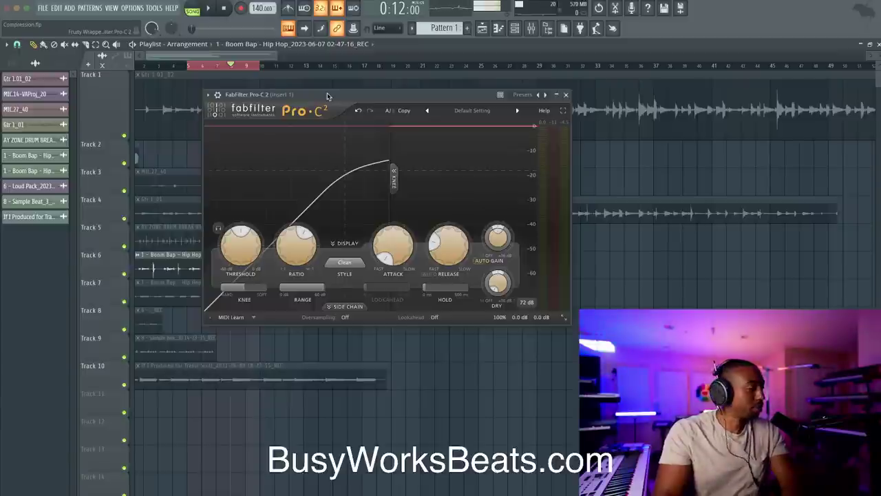
pyautogui.press('space')
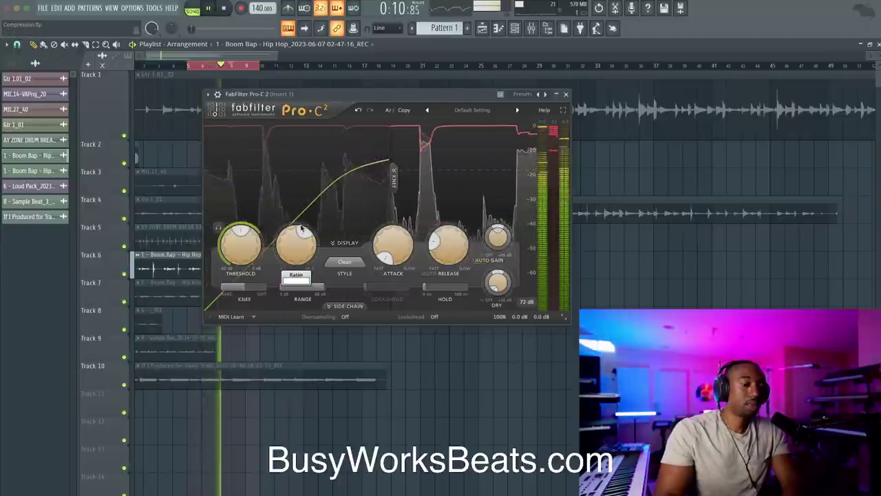
# Step: Reopen Pro-C 2 from Insert 1 in the mixer, set its ratio to 10, and close its window
pyautogui.click(566, 94)
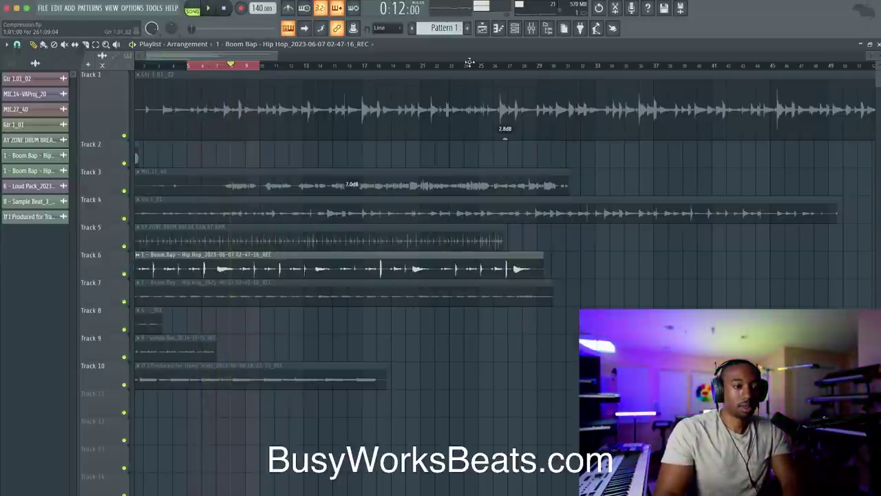
pyautogui.click(532, 29)
pyautogui.click(697, 131)
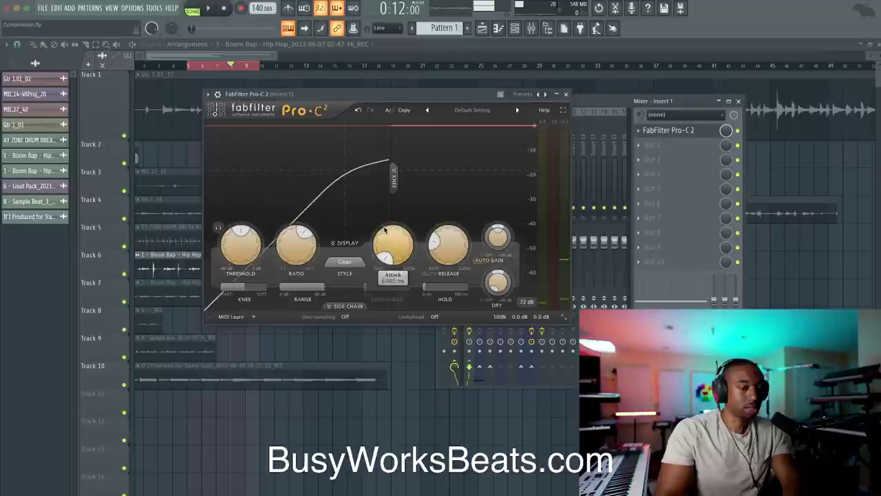
pyautogui.doubleClick(307, 244)
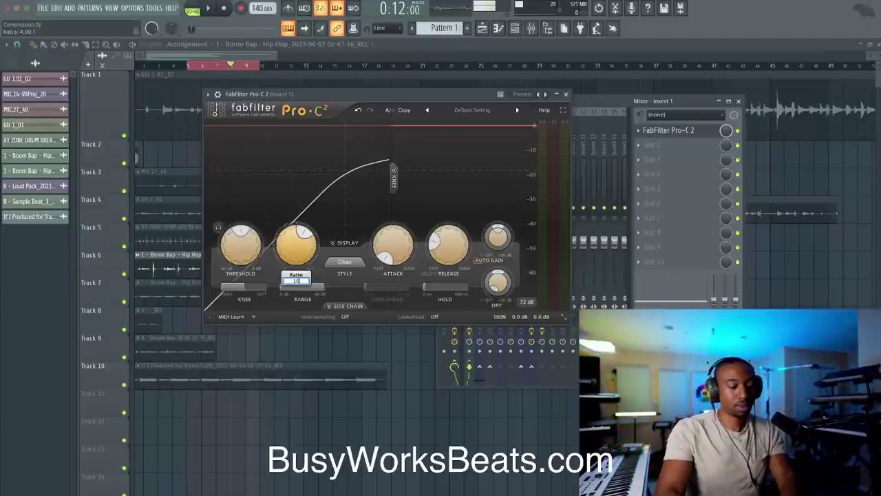
pyautogui.click(567, 94)
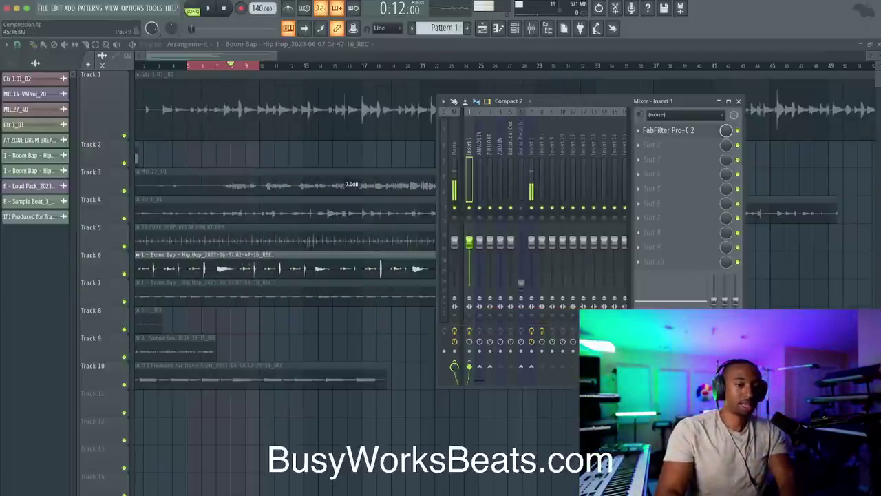
# Step: Bring Pro-C 2 on Insert 1 back up, turn off Auto Gain, and play the Boom Bap loop
pyautogui.press('F9')
pyautogui.click(540, 28)
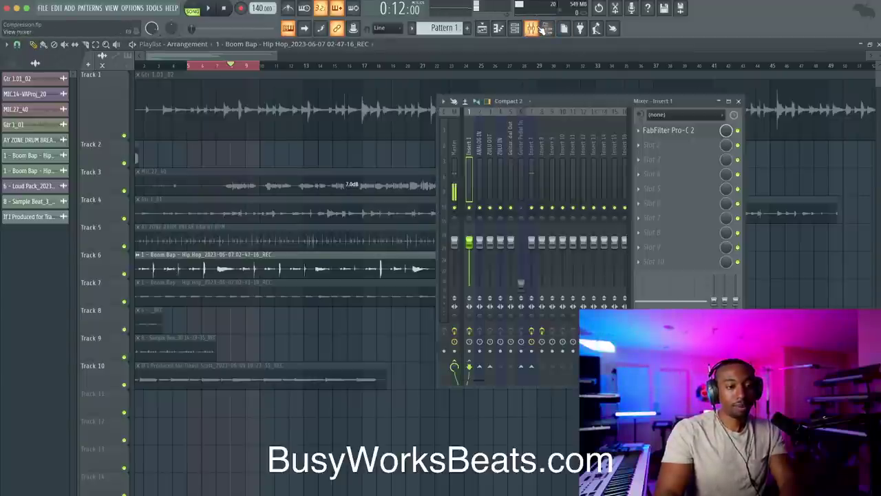
pyautogui.click(675, 131)
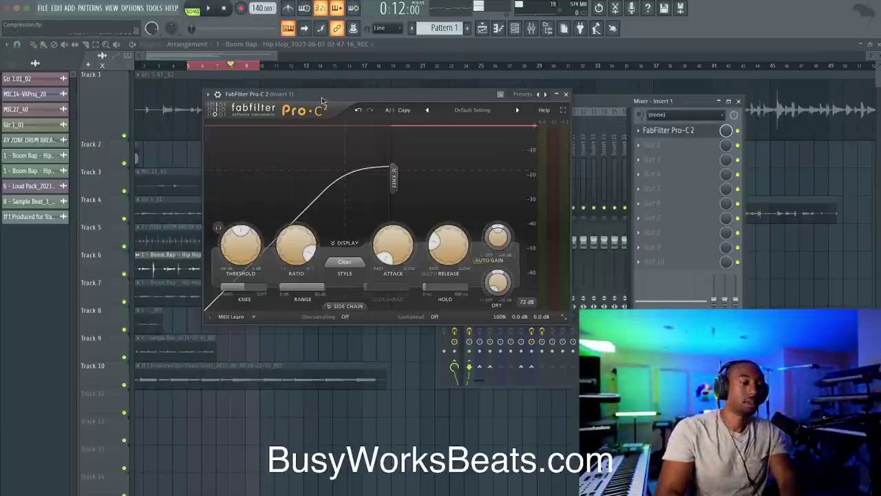
pyautogui.press('space')
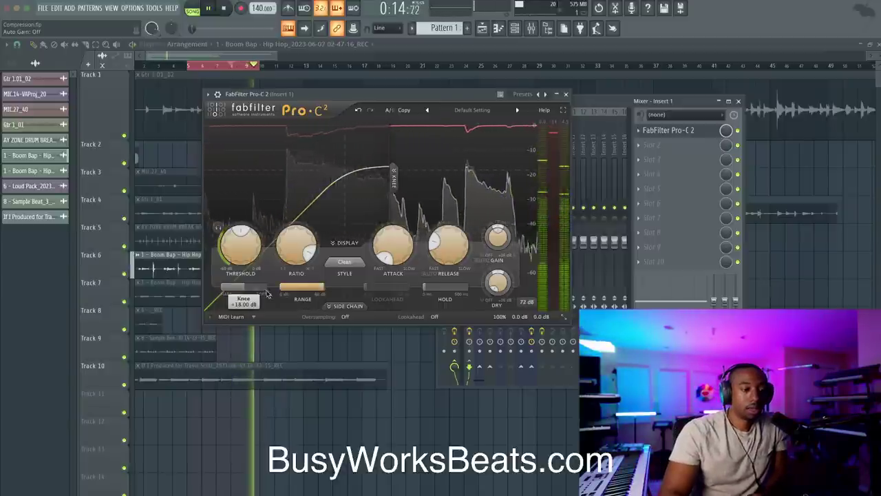
# Step: Set Pro-C 2's knee to a hard 0 dB and play the loop to hear the compression
pyautogui.moveTo(267, 295); pyautogui.dragTo(223, 292)
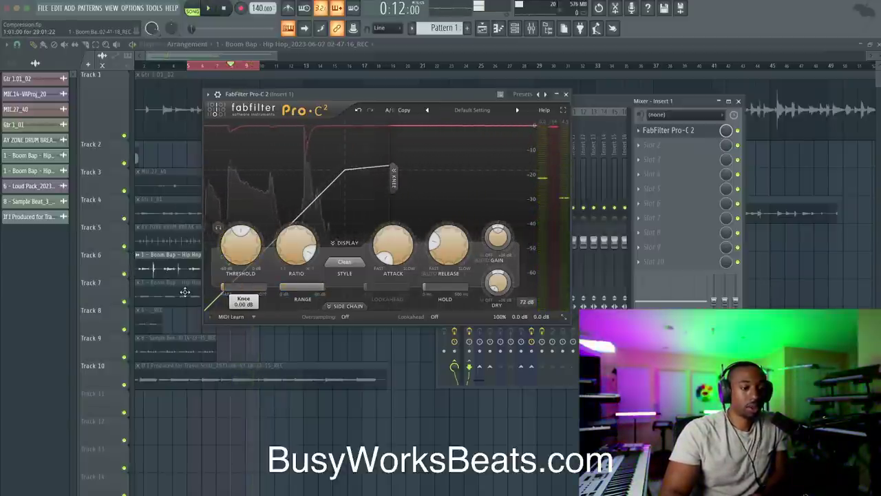
pyautogui.press('space')
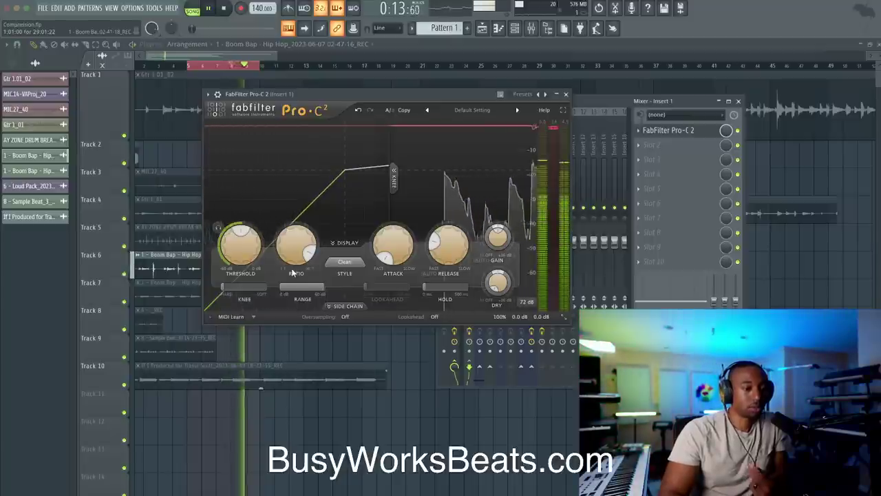
pyautogui.moveTo(292, 242)
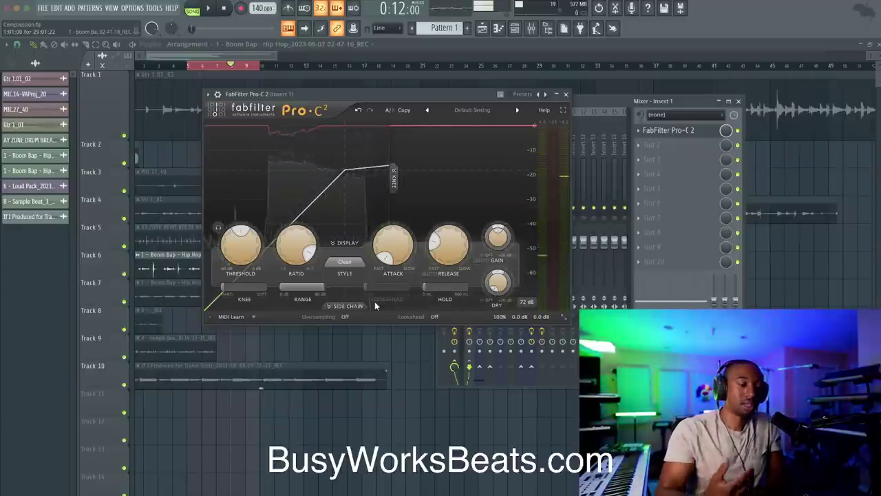
pyautogui.moveTo(250, 235)
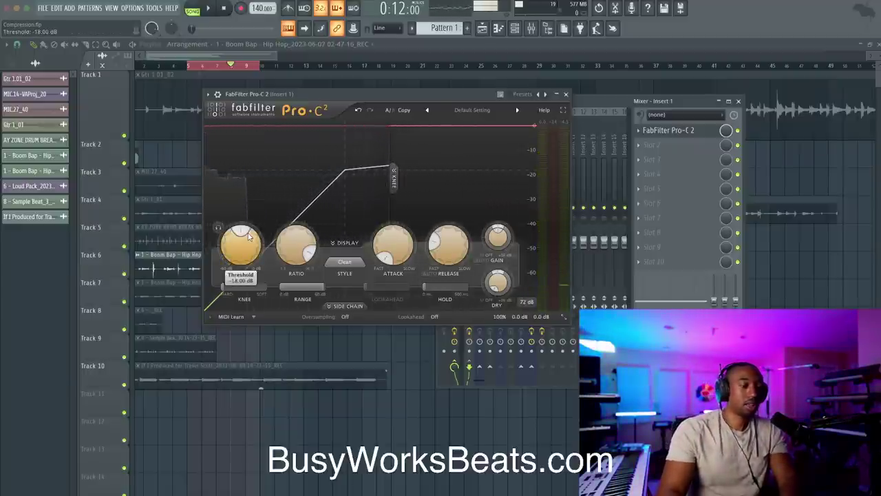
# Step: Lower Pro-C 2's threshold to about -31.14 dB and audition the loop twice
pyautogui.moveTo(231, 269); pyautogui.dragTo(229, 272)
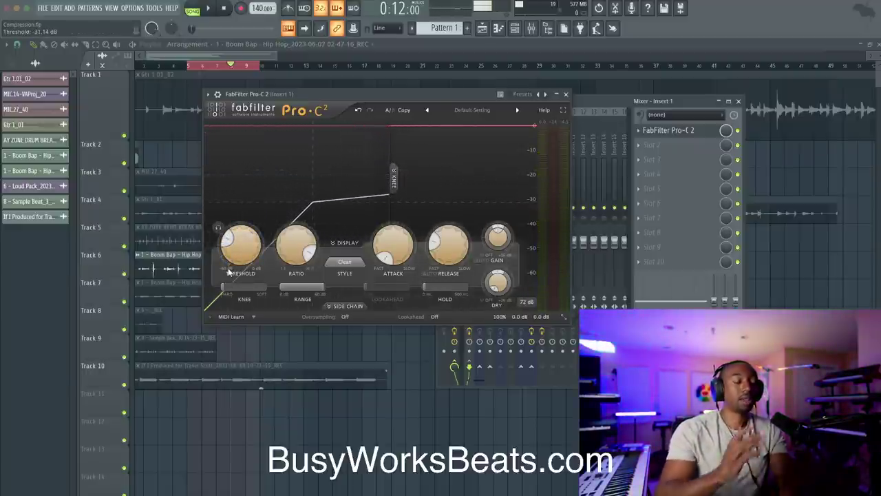
pyautogui.press('space')
pyautogui.moveTo(244, 246)
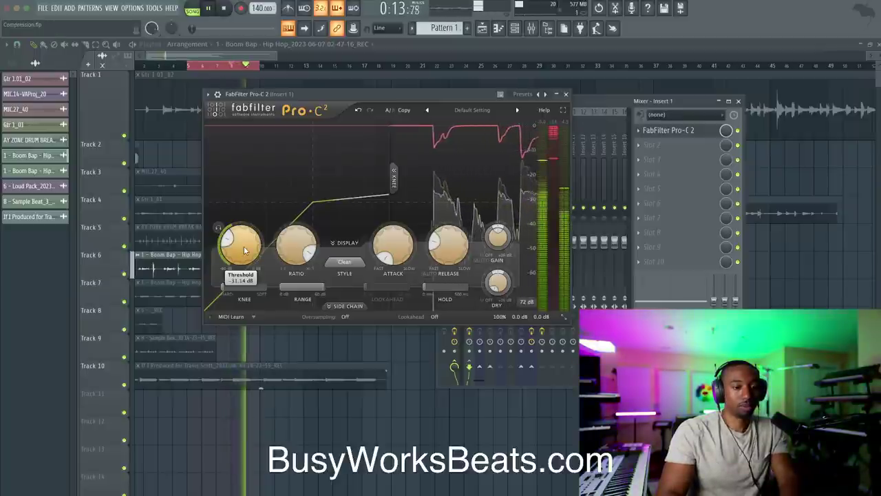
pyautogui.press('space')
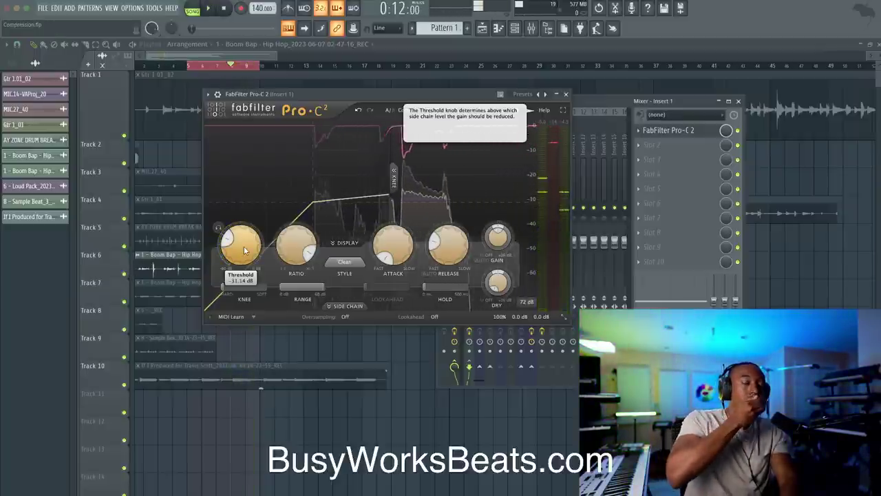
pyautogui.press('space')
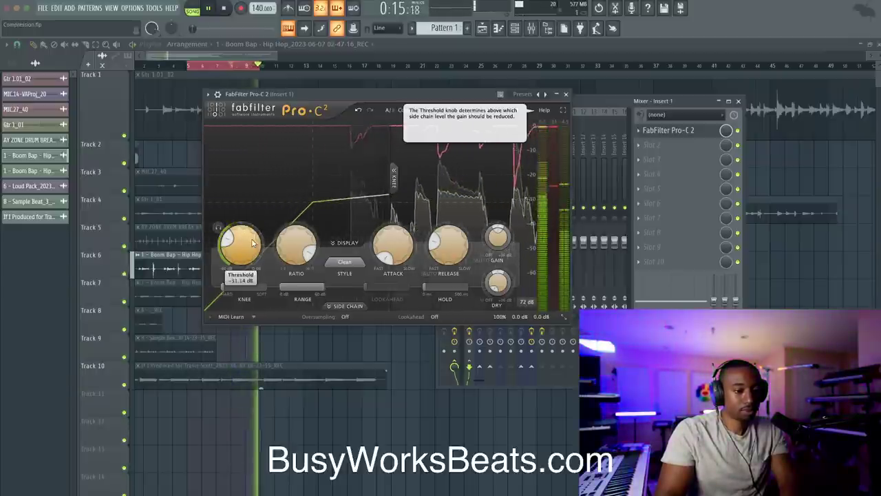
# Step: Stop playback and set Pro-C 2's threshold to -18 dB
pyautogui.press('space')
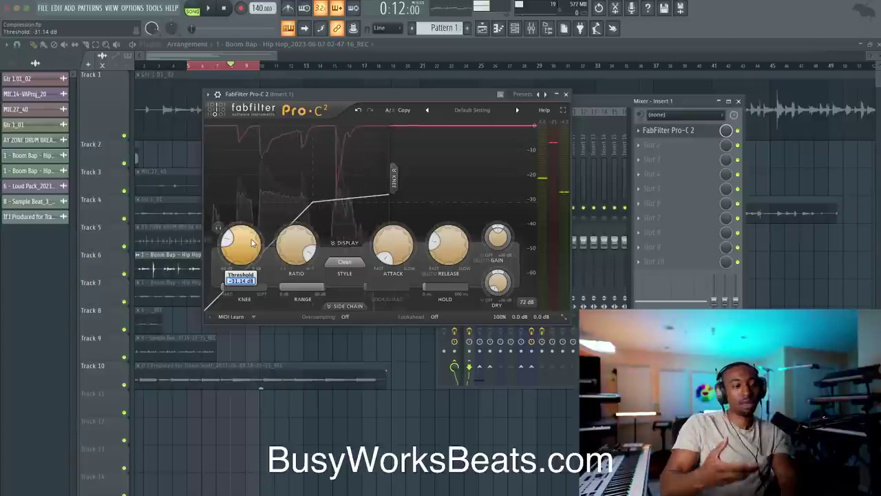
pyautogui.write('-18')
pyautogui.press('Return')
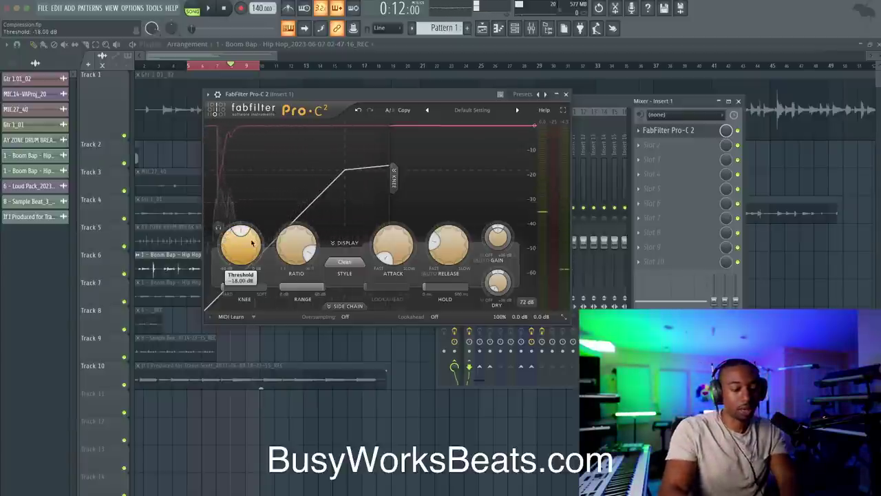
# Step: Audition the Boom Bap loop at the current threshold, stop playback and close Pro-C 2
pyautogui.press('space')
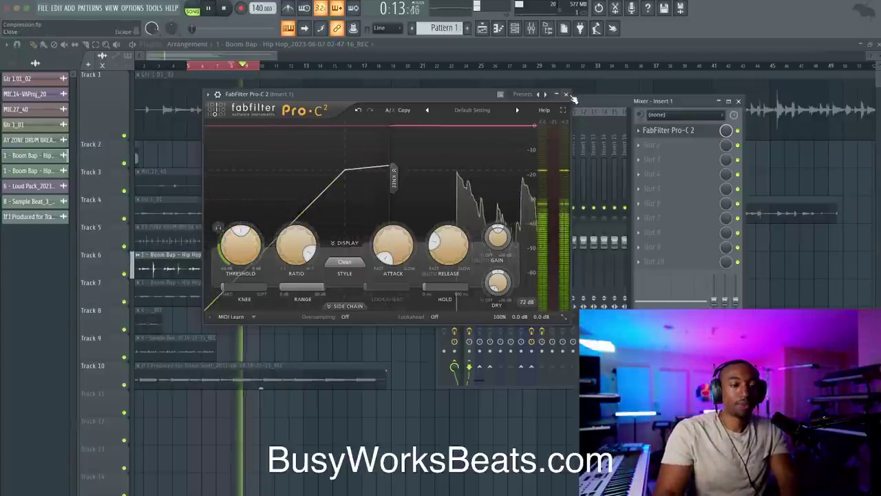
pyautogui.click(353, 239)
pyautogui.press('space')
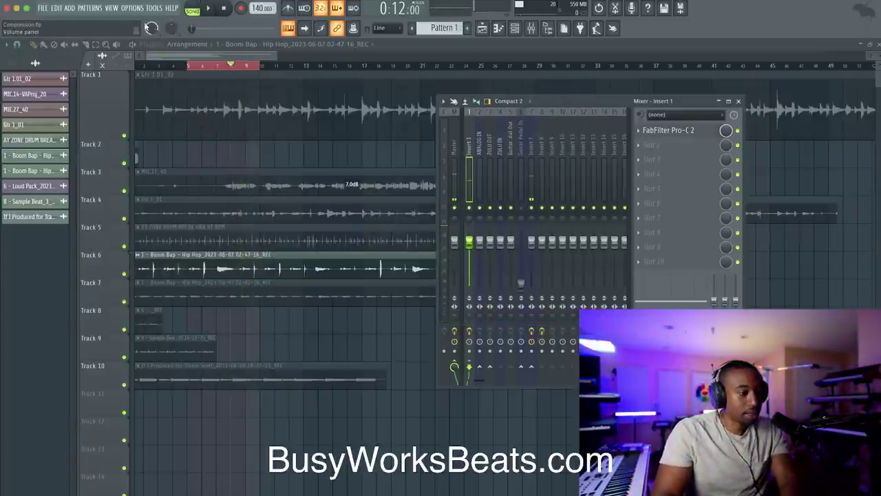
# Step: Mute the Boom Bap clip on Track 6, unmute the one on Track 7, and play the loop
pyautogui.click(66, 46)
pyautogui.click(245, 258)
pyautogui.click(241, 281)
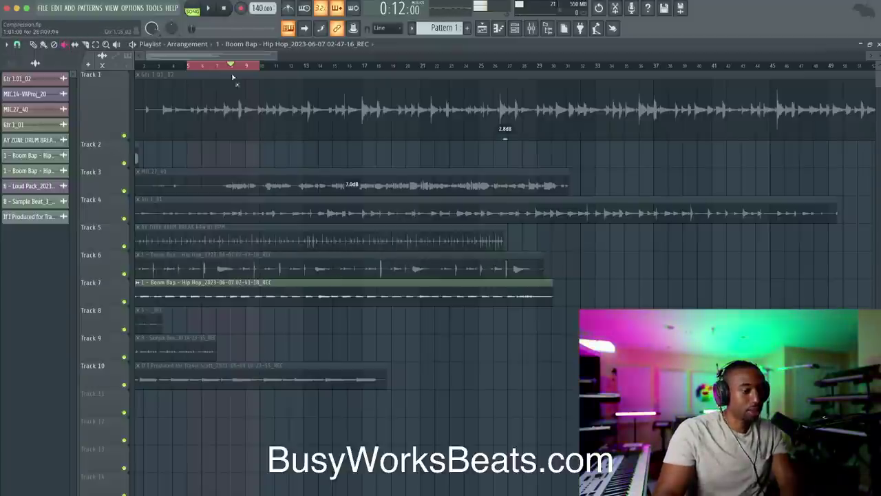
pyautogui.press('space')
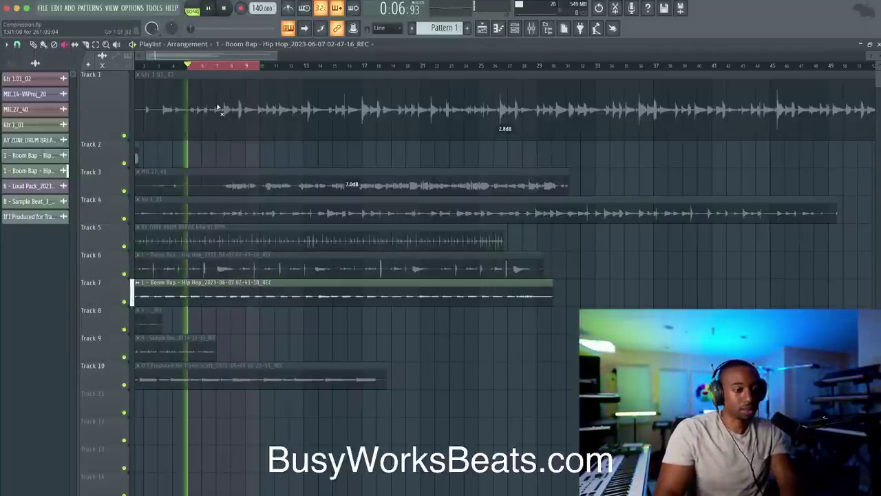
# Step: Check the mixer during playback, stop, and route the Track 7 Boom Bap clip to mixer track 1
pyautogui.click(547, 29)
pyautogui.click(547, 28)
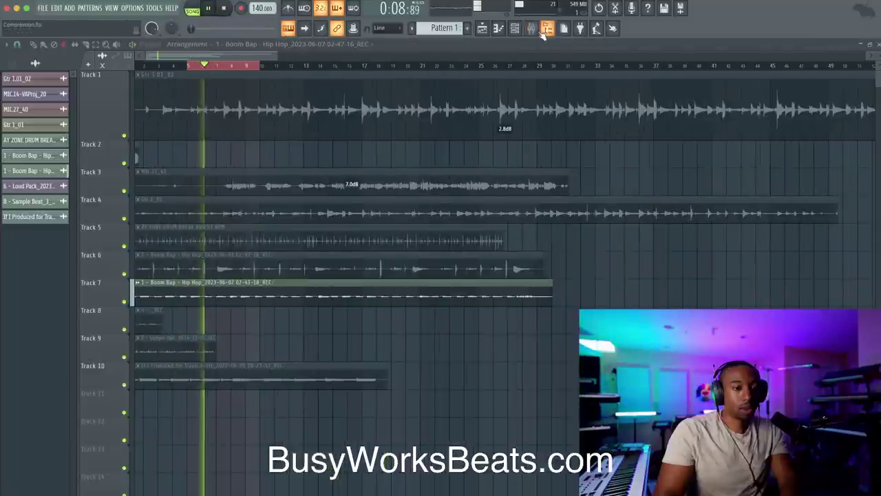
pyautogui.click(531, 28)
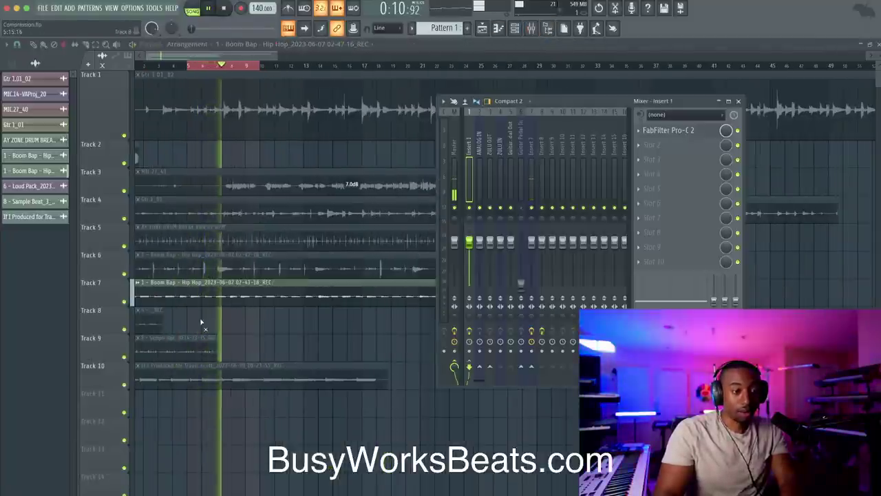
pyautogui.click(236, 265)
pyautogui.press('space')
pyautogui.doubleClick(245, 289)
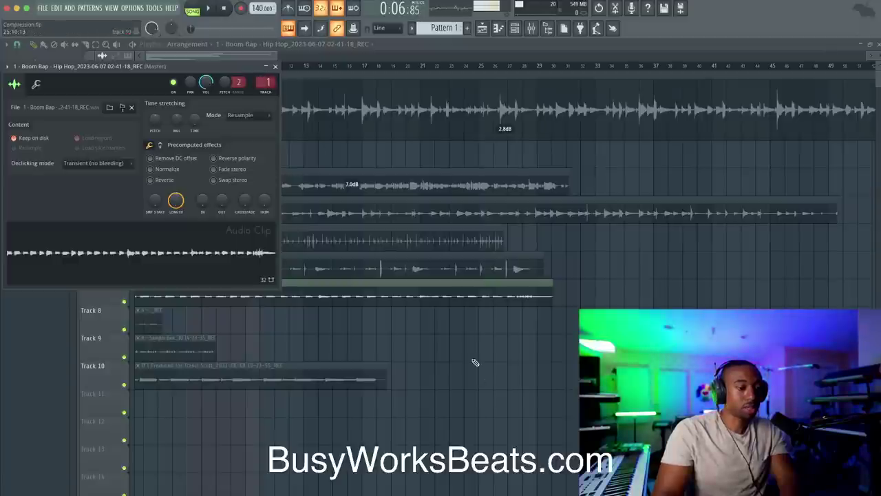
pyautogui.press('Escape')
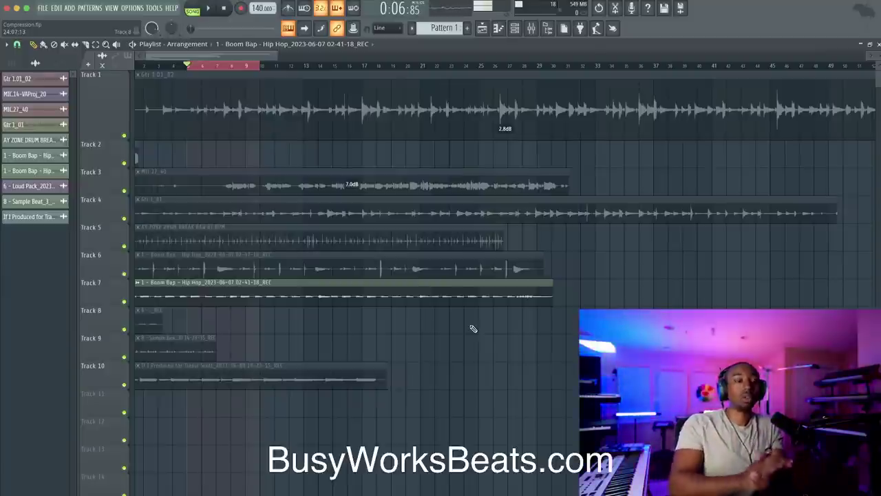
# Step: Play the Track 7 loop and open Pro-C 2 on Insert 1 to watch its incoming signal
pyautogui.click(530, 28)
pyautogui.press('space')
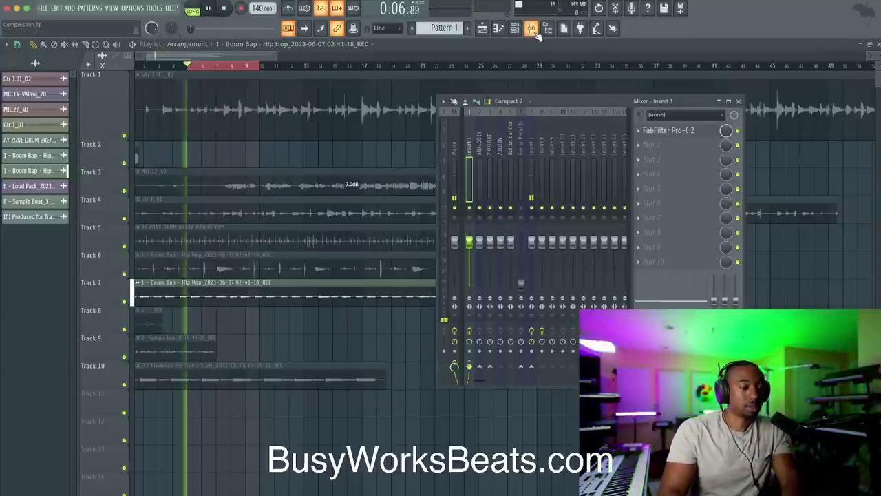
pyautogui.click(702, 132)
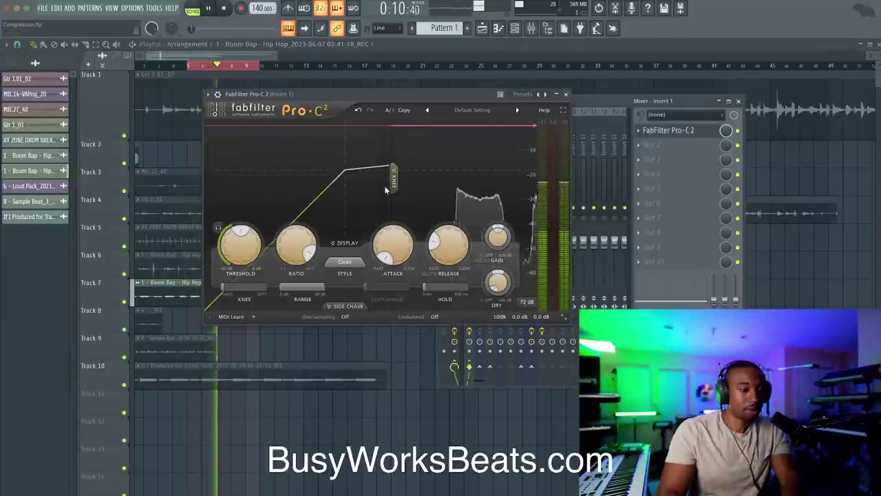
pyautogui.press('space')
# Step: Move the Pro-C 2 window clear of Track 7 and raise that clip's gain to 11.9 dB while the loop plays
pyautogui.moveTo(353, 95); pyautogui.dragTo(454, 122)
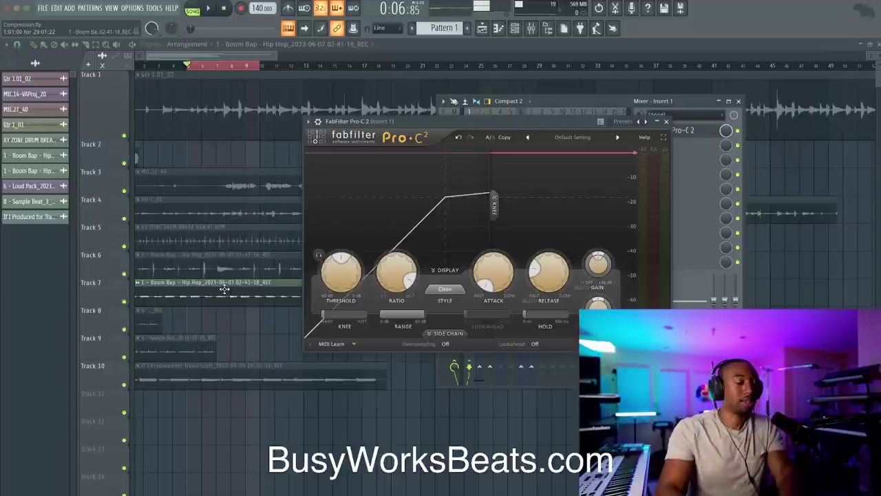
pyautogui.rightClick(246, 325)
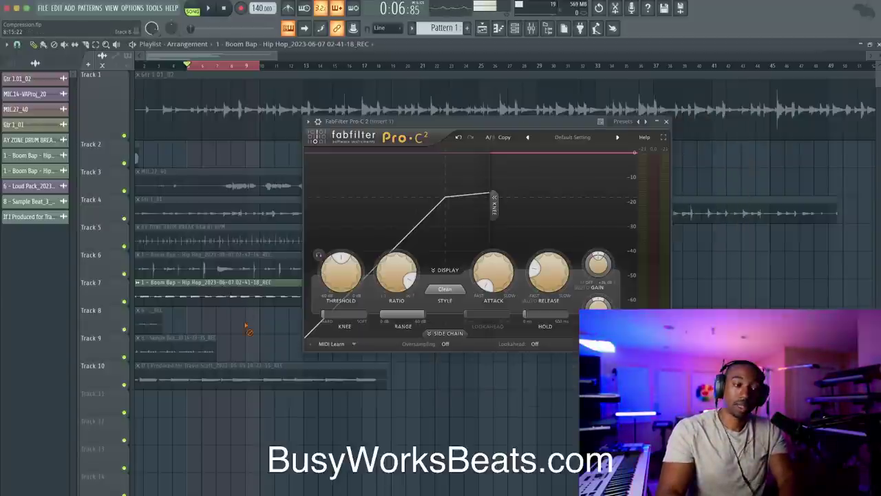
pyautogui.moveTo(425, 127); pyautogui.dragTo(536, 140)
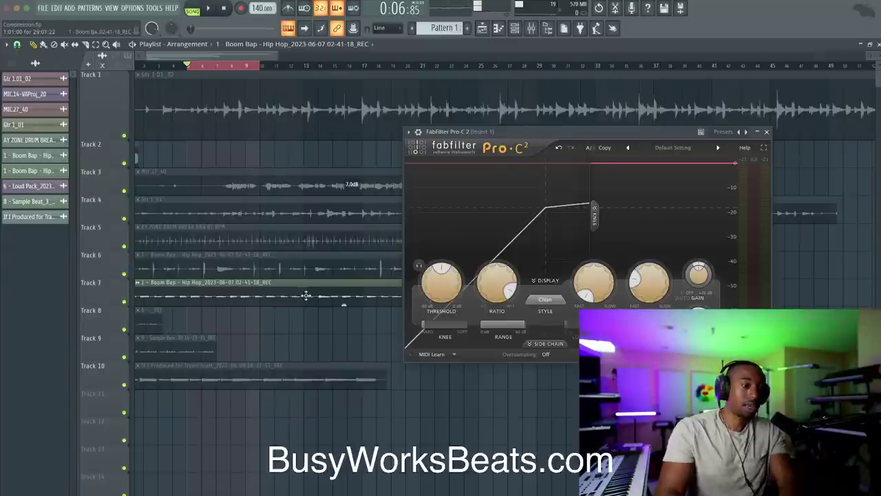
pyautogui.press('space')
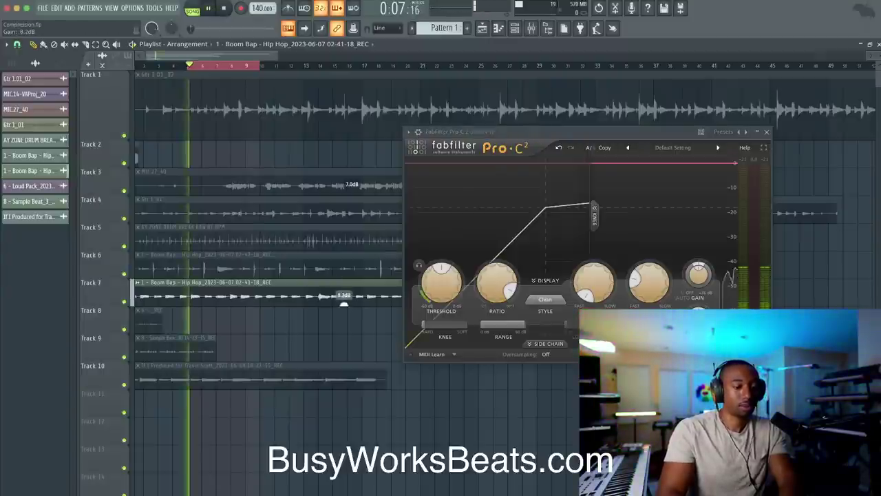
pyautogui.moveTo(344, 303); pyautogui.dragTo(343, 300)
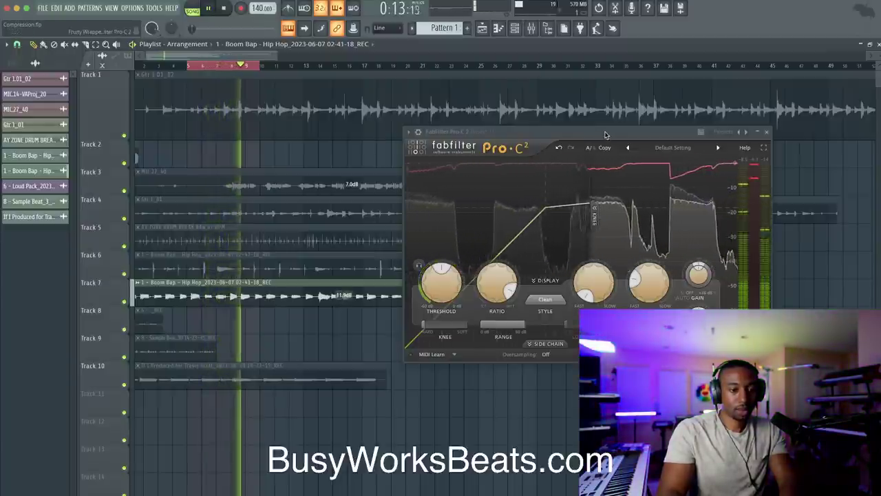
pyautogui.moveTo(600, 141); pyautogui.dragTo(479, 134)
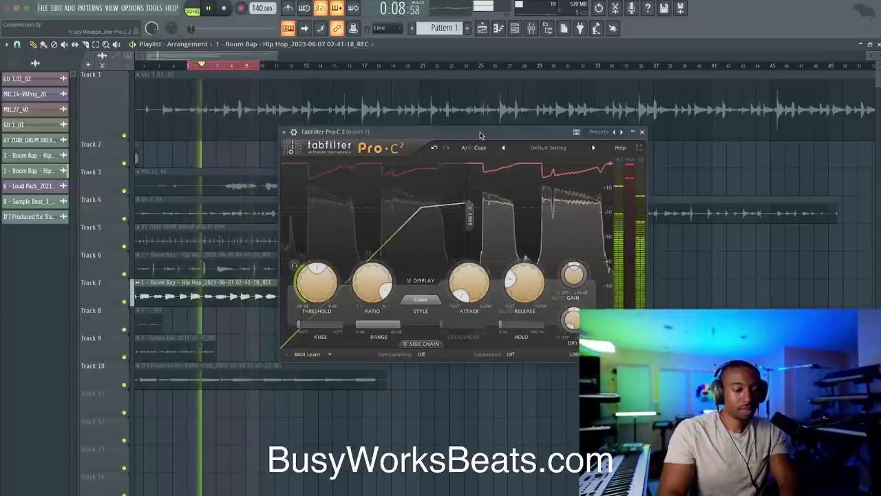
# Step: Replay the loop to hear Pro-C 2's effect with the attack kept at 0.005 ms, checking the attack description
pyautogui.press('space')
pyautogui.press('space')
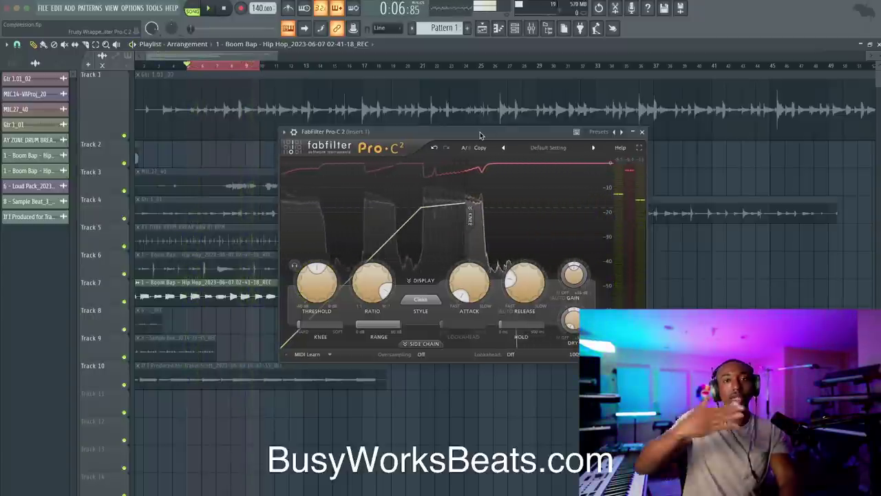
pyautogui.press('space')
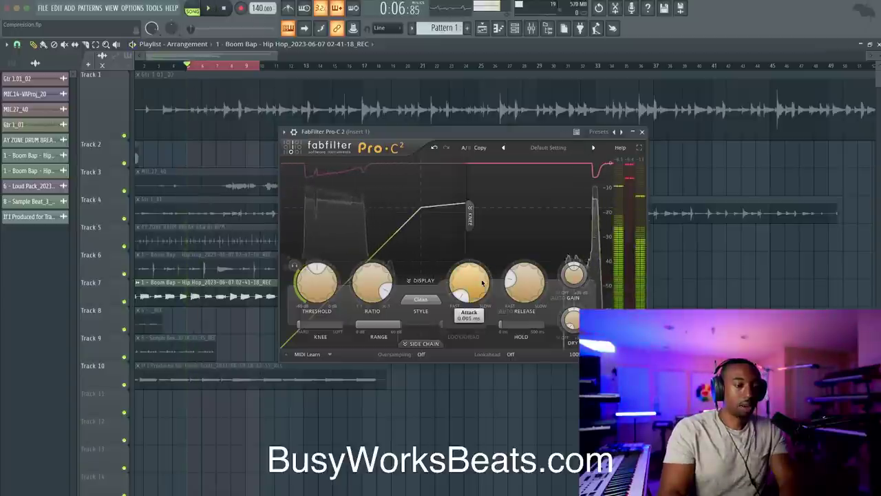
pyautogui.moveTo(480, 282)
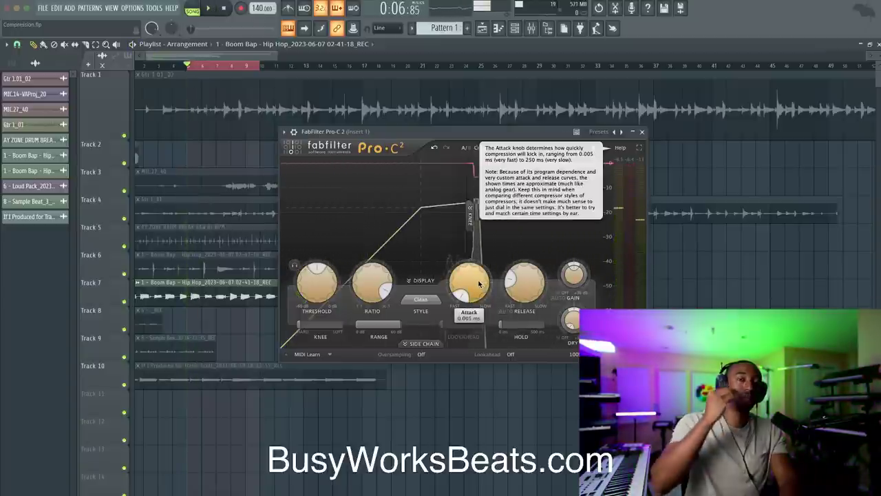
pyautogui.doubleClick(479, 283)
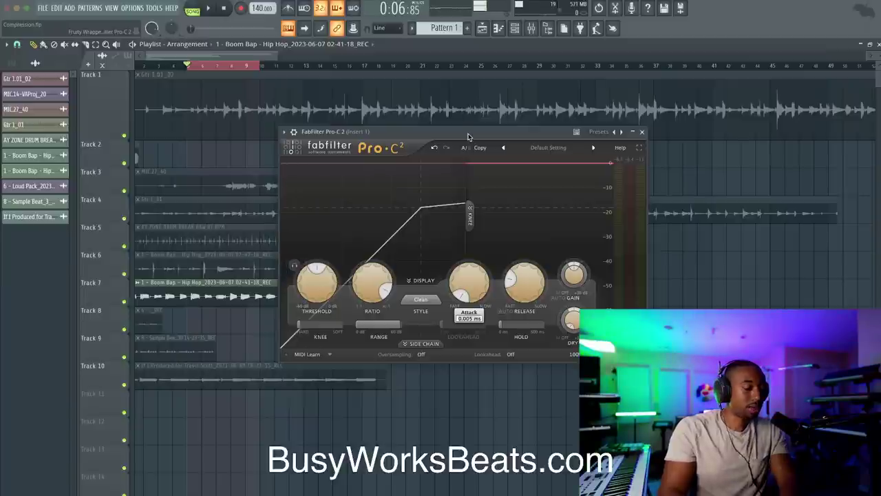
pyautogui.press('space')
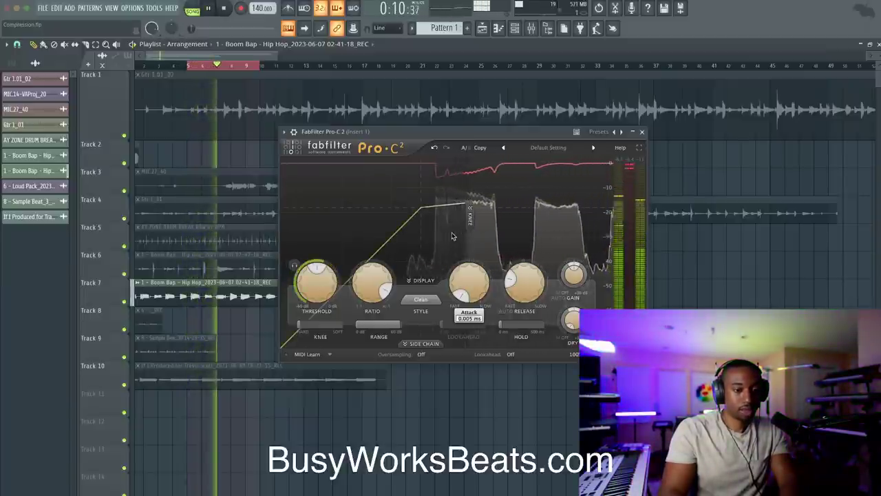
pyautogui.press('space')
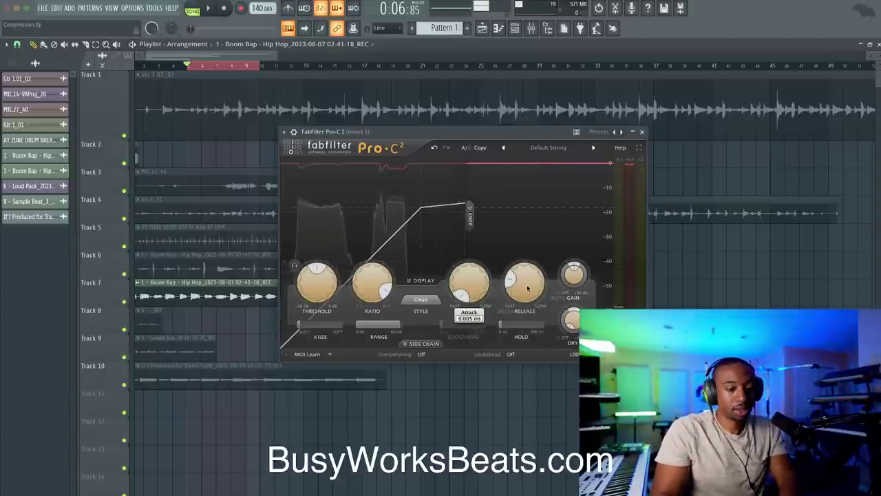
# Step: Open the Track 7 clip in Edison, zoom in on individual notes, select one to examine its length, and close the editor
pyautogui.moveTo(527, 287)
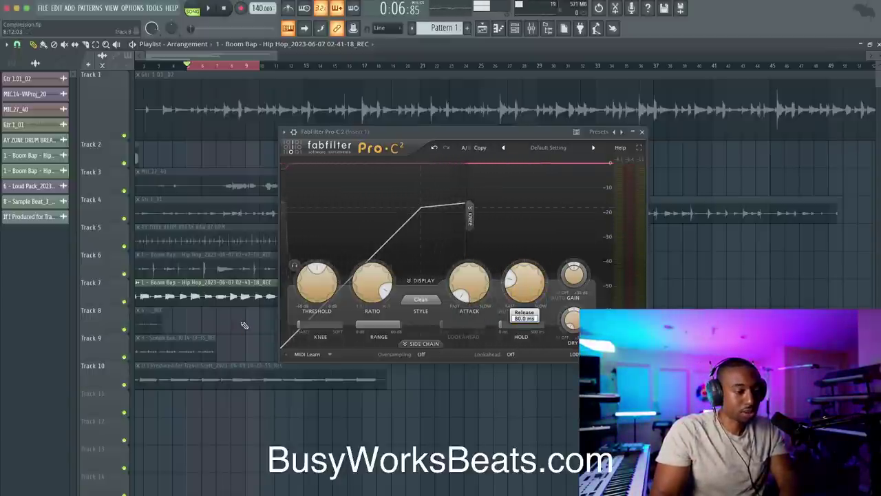
pyautogui.doubleClick(237, 291)
pyautogui.rightClick(209, 252)
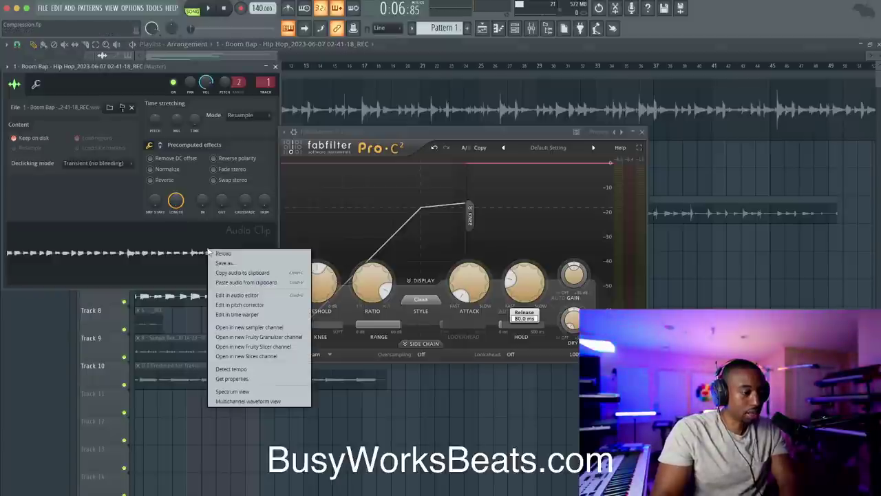
pyautogui.click(234, 294)
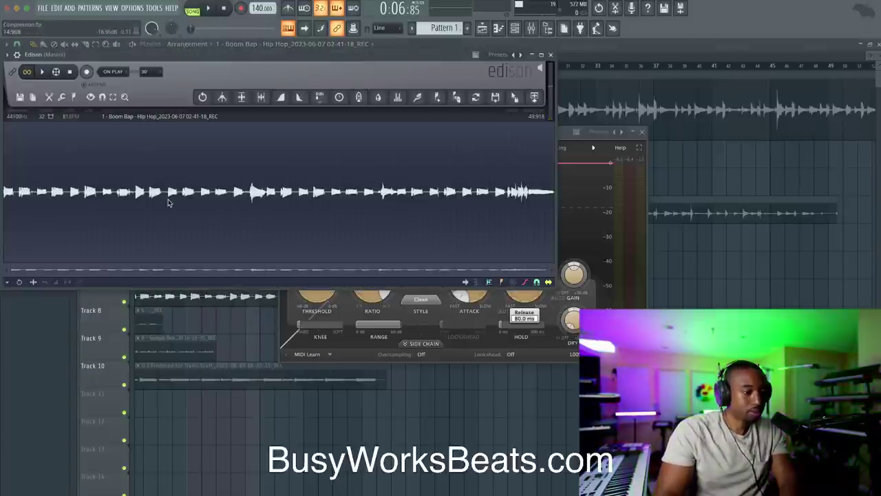
pyautogui.scroll(2, 169, 197)
pyautogui.scroll(3, 134, 196)
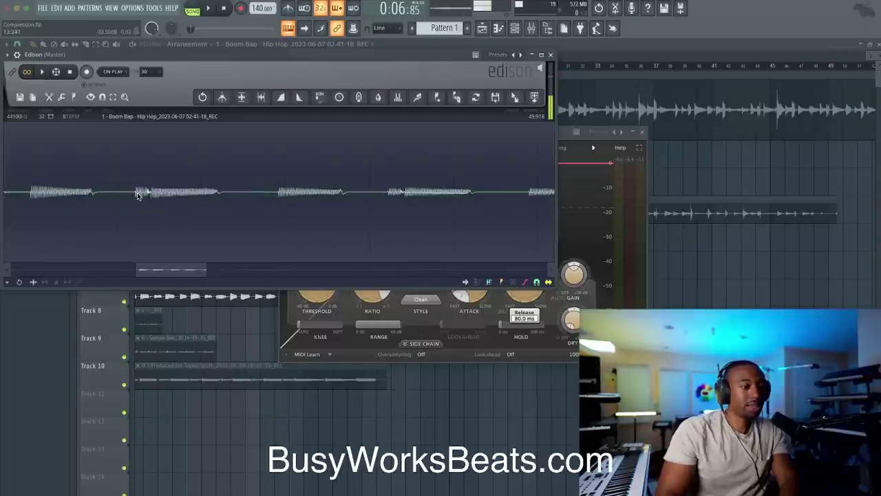
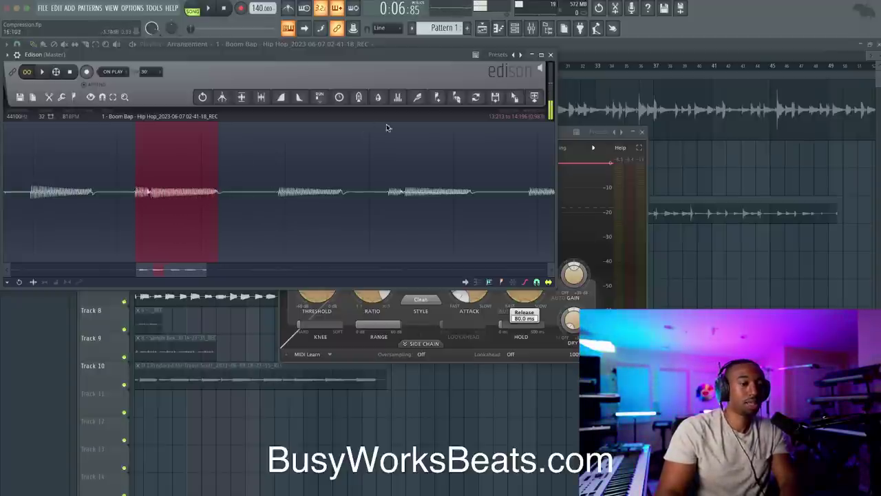
pyautogui.click(549, 55)
# Step: Set Pro-C 2's release to 950 ms, close the clip's channel settings, and audition the loop
pyautogui.click(535, 294)
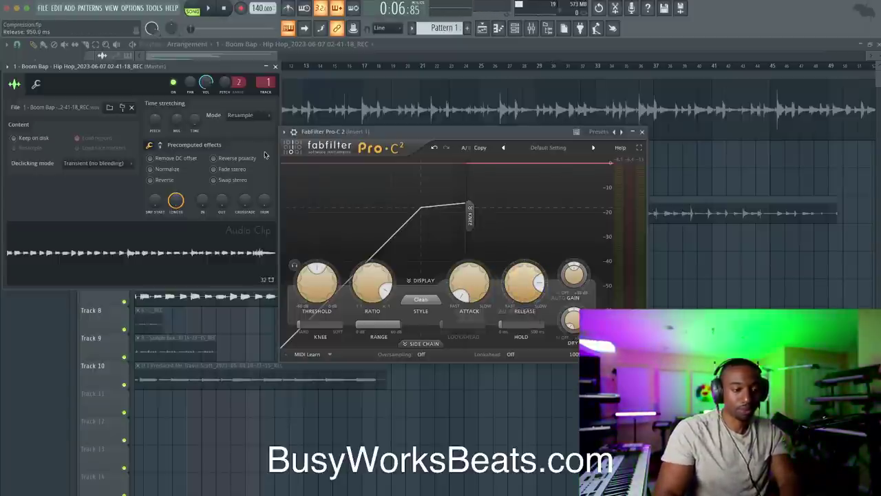
pyautogui.click(275, 66)
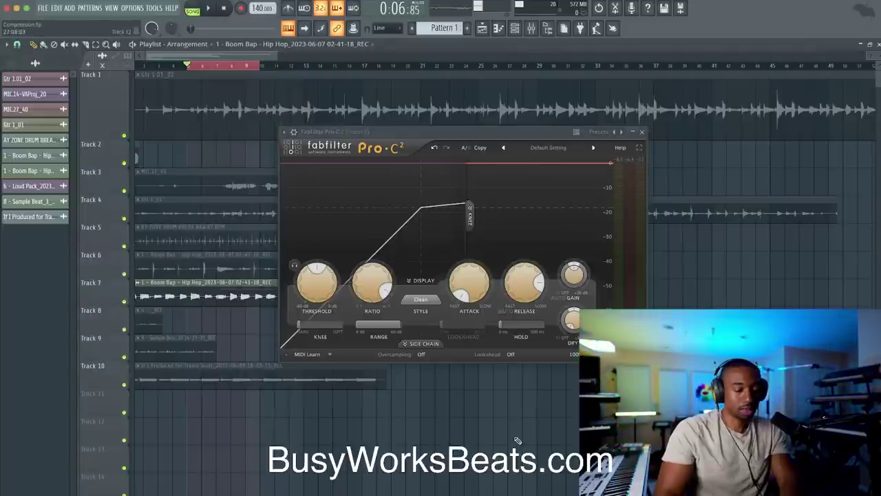
pyautogui.press('space')
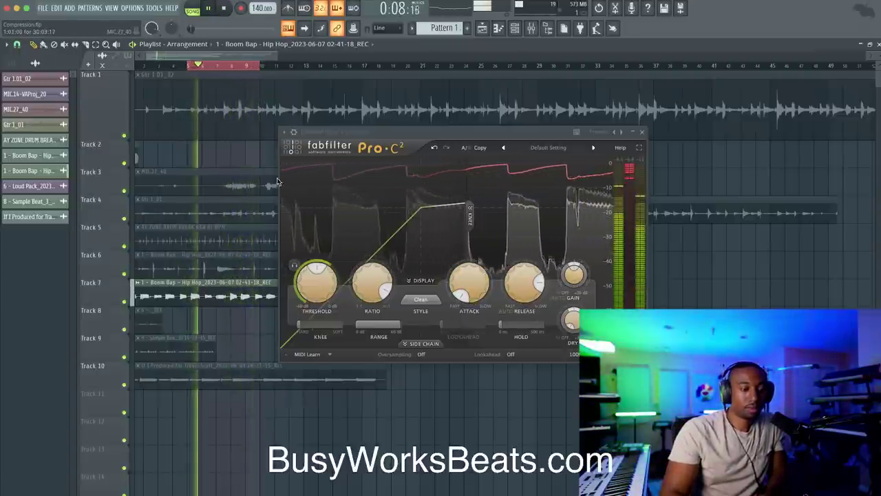
pyautogui.press('space')
# Step: Extend the playlist loop from bar 5 to about bar 18 and play it through Pro-C 2
pyautogui.moveTo(193, 65); pyautogui.dragTo(376, 66)
pyautogui.press('space')
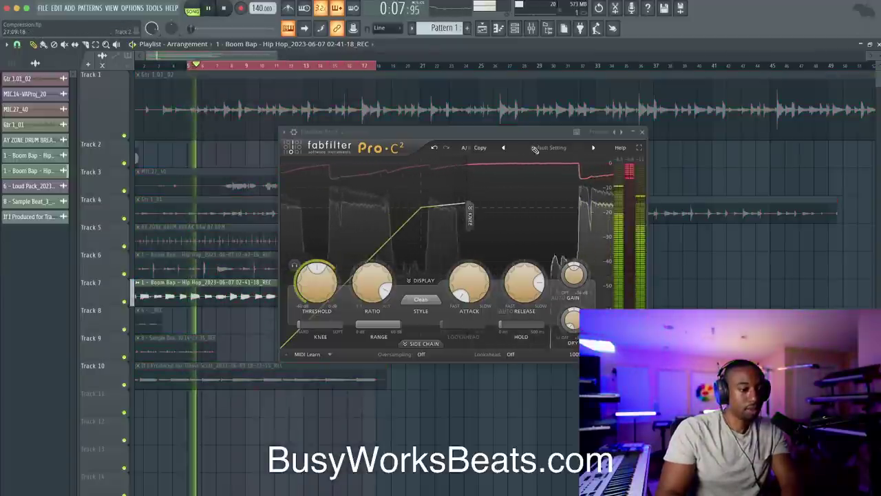
pyautogui.moveTo(534, 150); pyautogui.dragTo(516, 182)
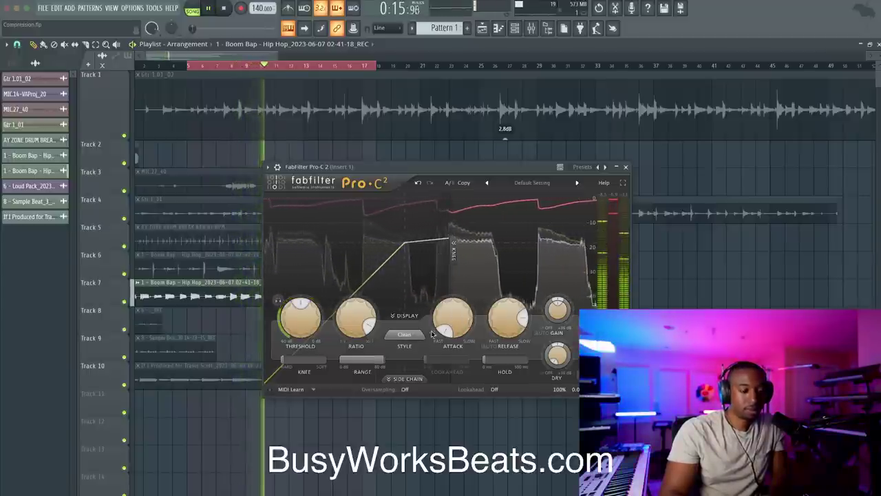
# Step: Review Pro-C 2's compression styles during playback, keep Clean, and close the plugin after stopping
pyautogui.click(407, 335)
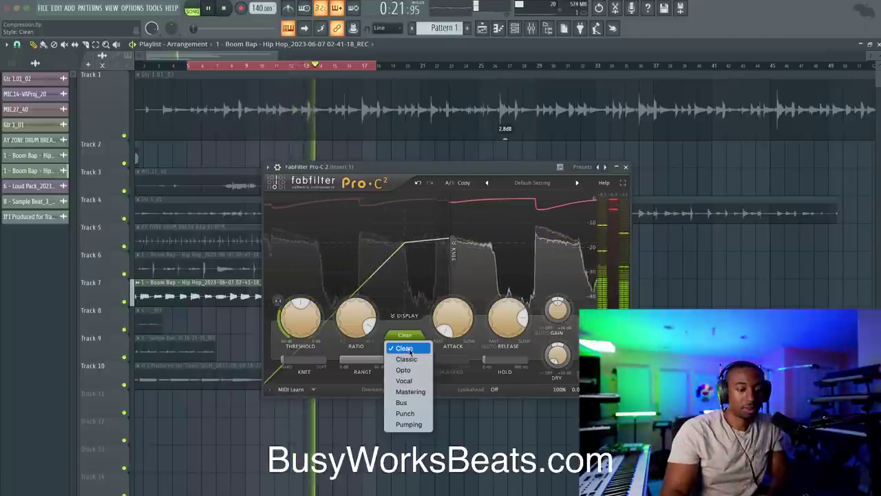
pyautogui.click(450, 374)
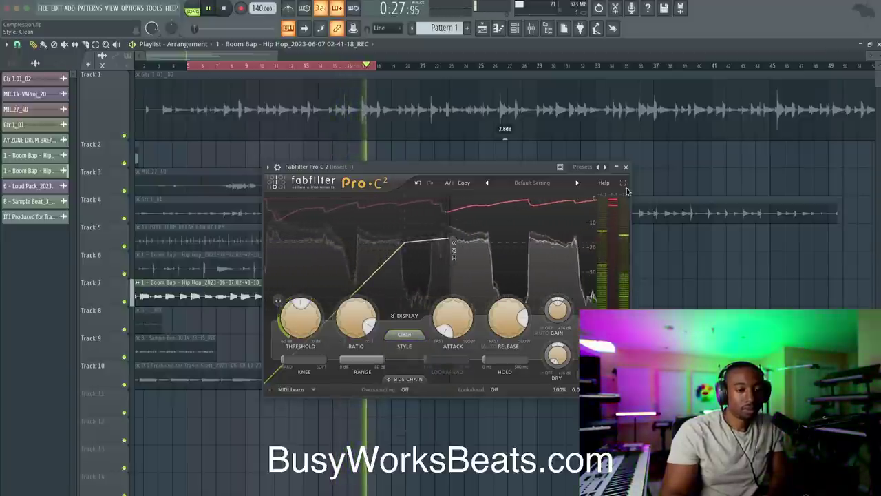
pyautogui.press('space')
pyautogui.click(625, 166)
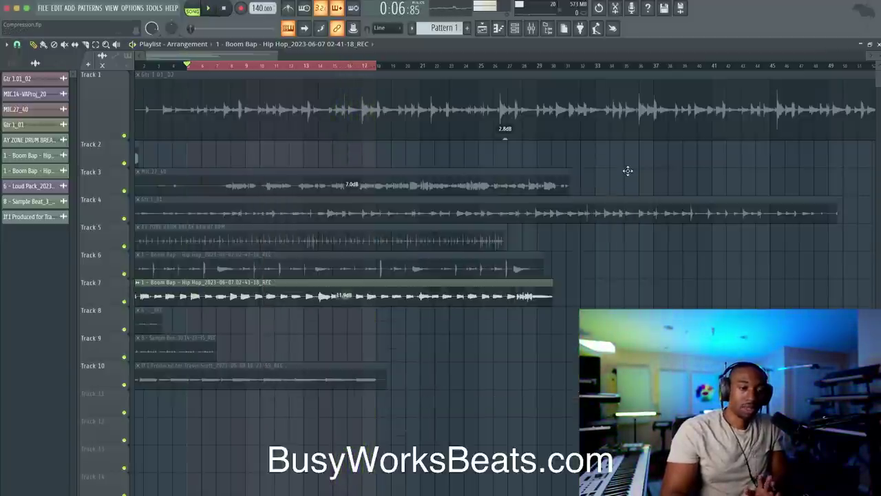
# Step: Load FabFilter Saturn 2 into the second effect slot of mixer Insert 1, after Pro-C 2
pyautogui.click(531, 28)
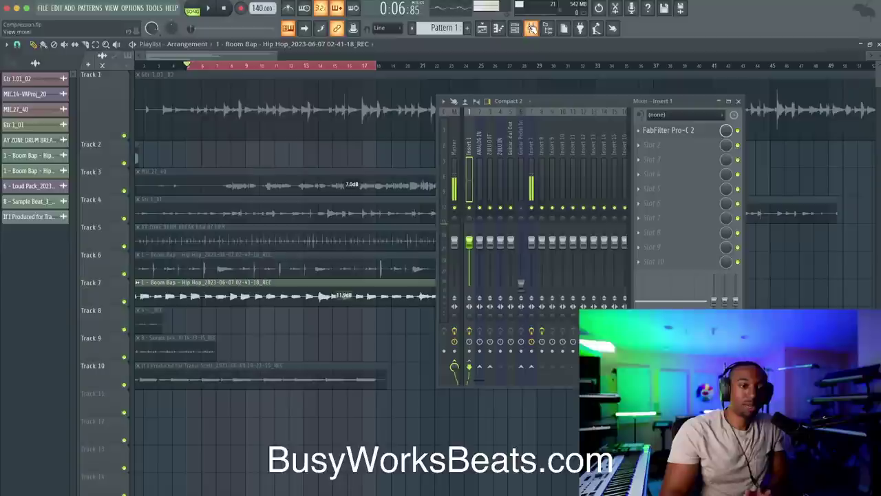
pyautogui.click(657, 147)
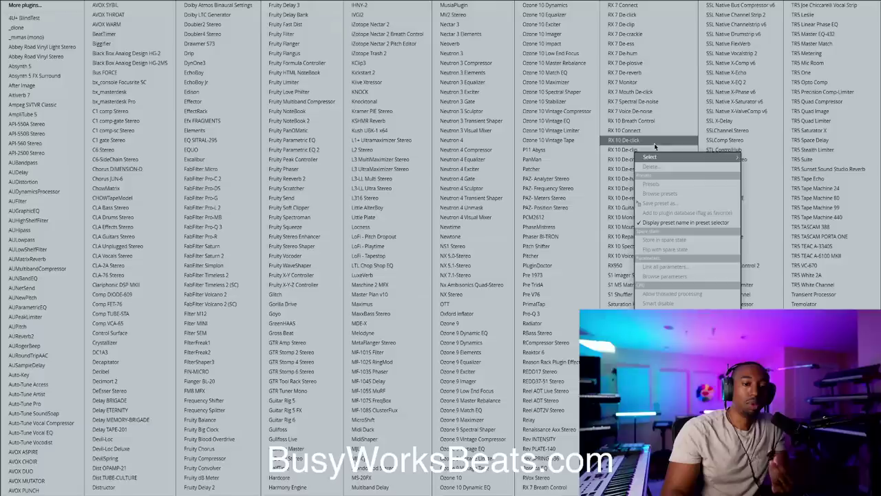
pyautogui.click(241, 259)
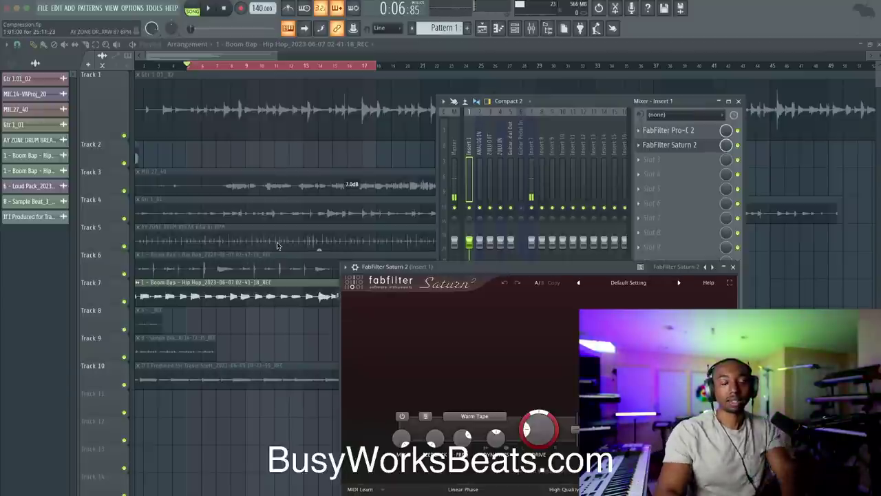
# Step: Set Saturn 2's style to Gentle Transformer and raise the Drive to 100% while the loop plays
pyautogui.click(296, 287)
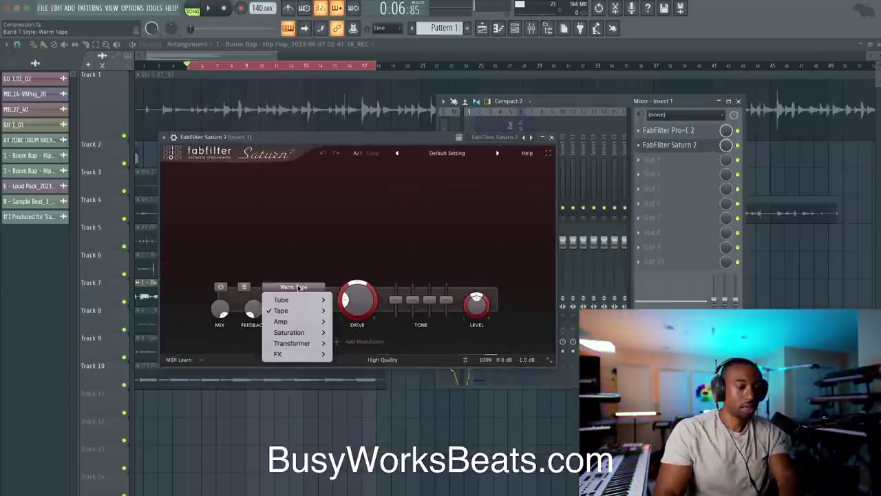
pyautogui.moveTo(294, 343)
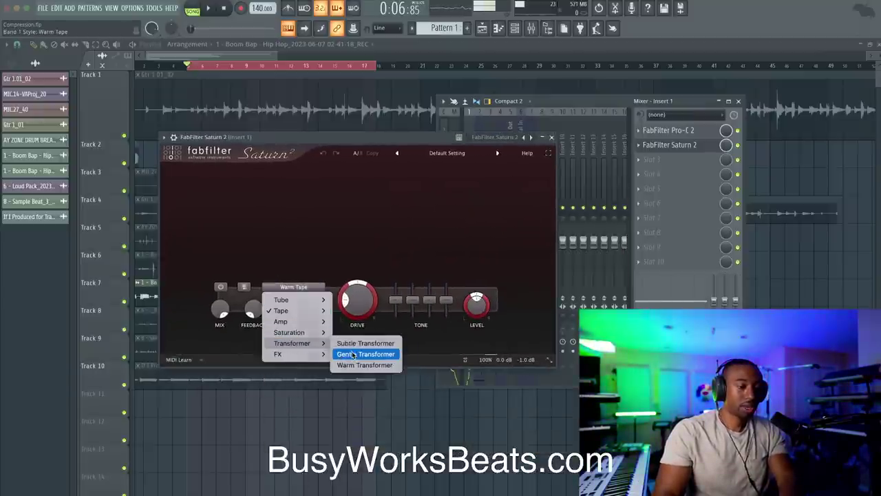
pyautogui.click(353, 355)
pyautogui.press('space')
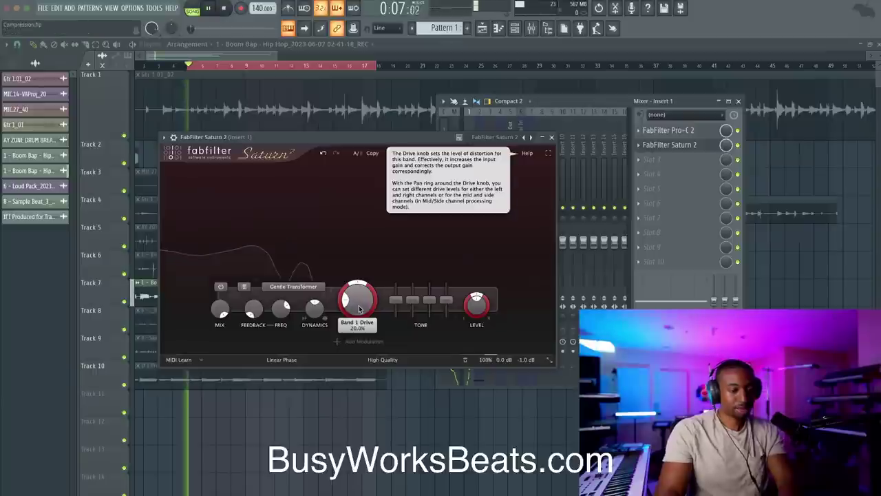
pyautogui.moveTo(358, 310); pyautogui.dragTo(401, 192)
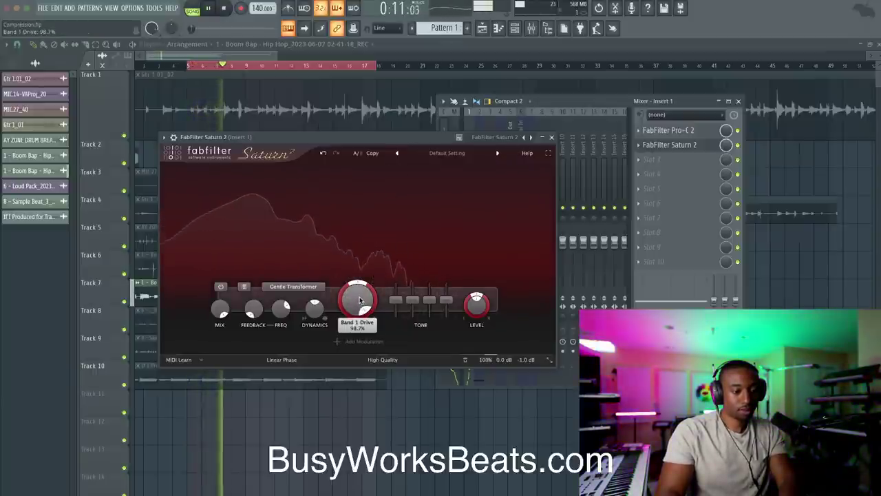
pyautogui.press('space')
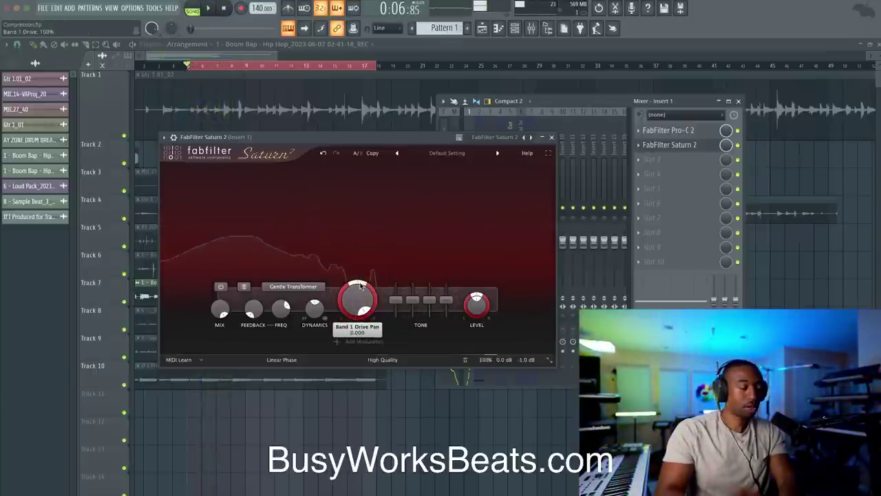
# Step: Restart the loop, switch Saturn 2 to Warm Transformer, and lower the Drive to about 34%
pyautogui.moveTo(359, 285)
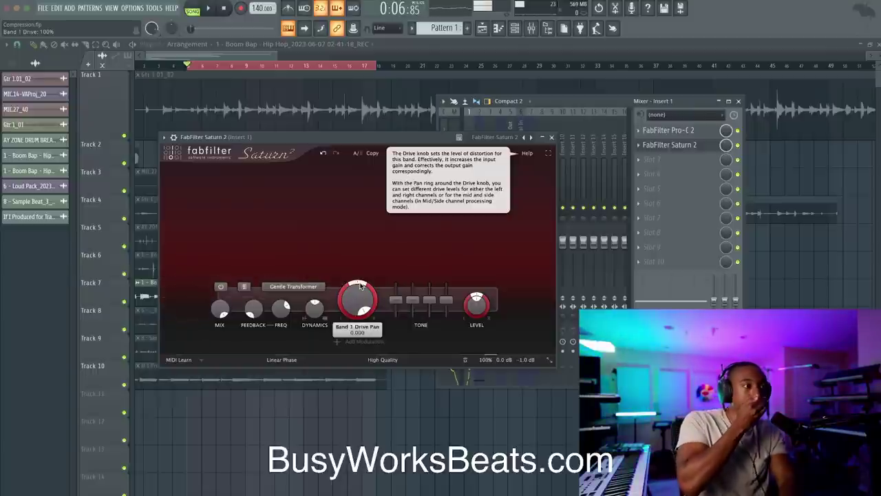
pyautogui.press('space')
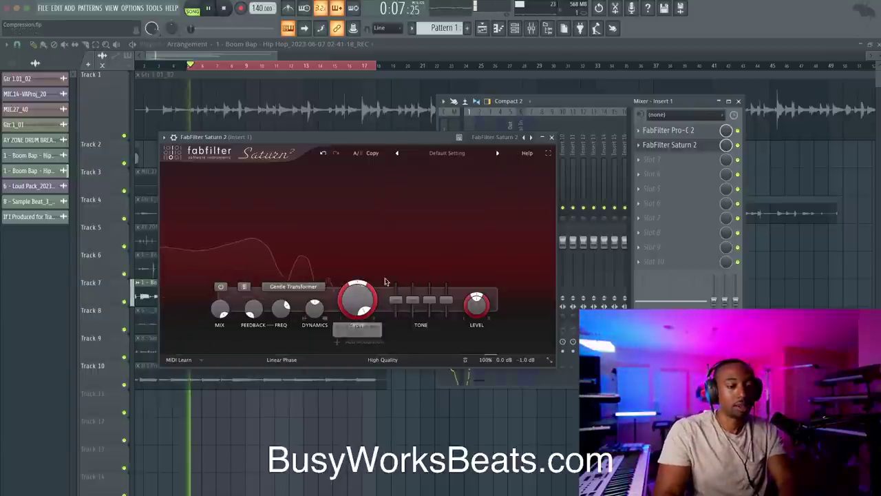
pyautogui.click(313, 287)
pyautogui.moveTo(310, 342)
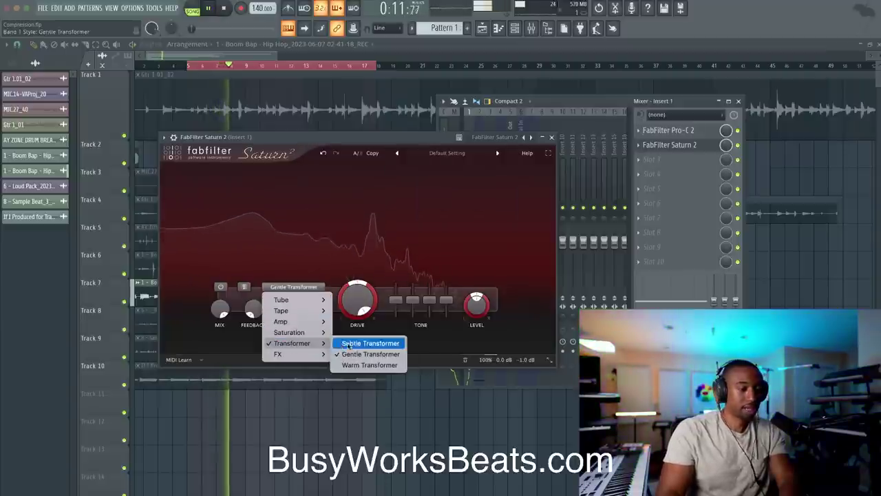
pyautogui.click(363, 361)
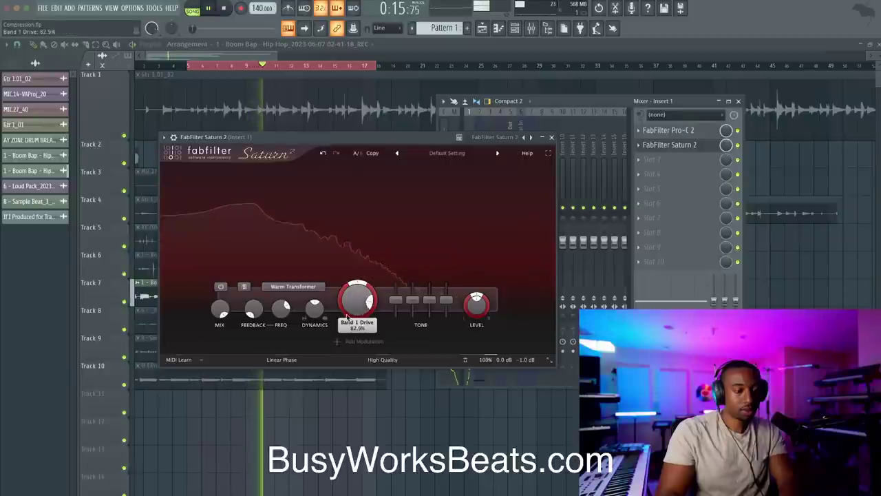
pyautogui.moveTo(341, 336); pyautogui.dragTo(334, 350)
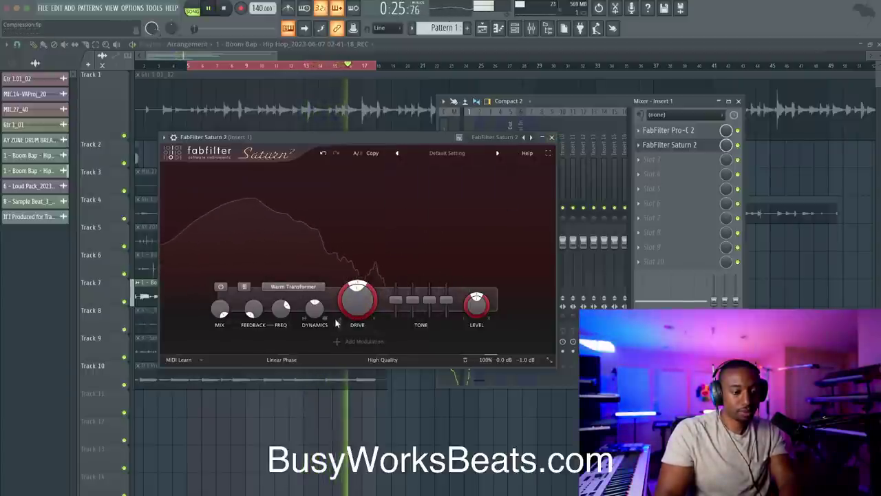
# Step: Try Clean Tape in Saturn 2, switch to Warm Tape with Drive at about 77%, and close the plugin
pyautogui.click(298, 287)
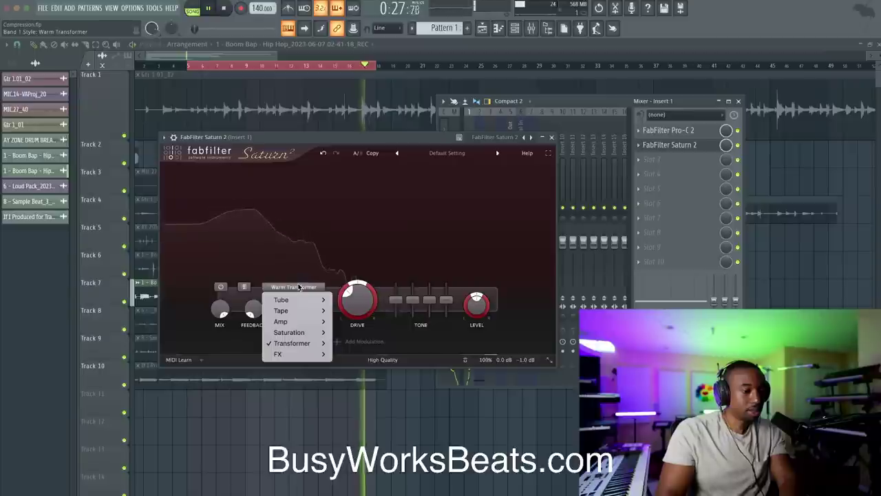
pyautogui.moveTo(297, 313)
pyautogui.click(353, 321)
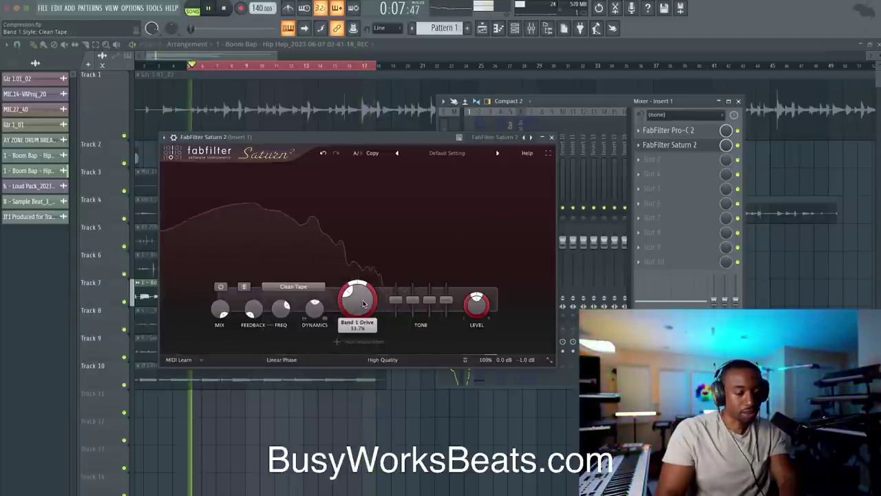
pyautogui.click(293, 287)
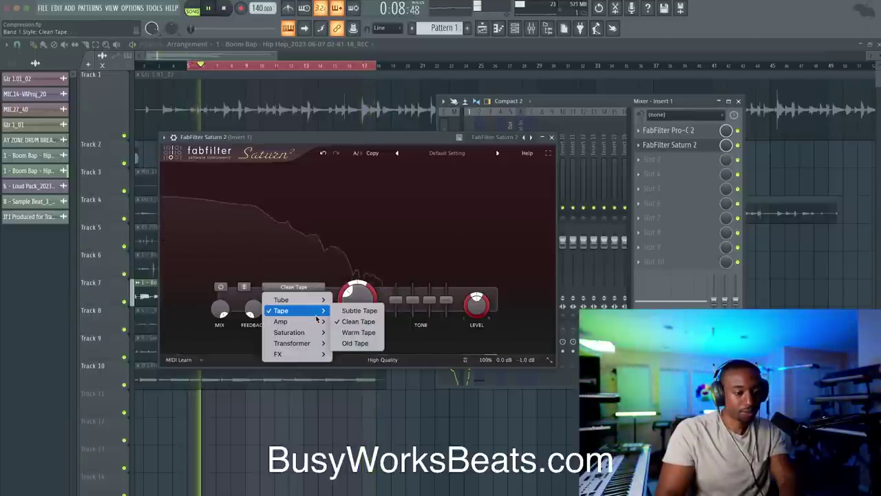
pyautogui.click(356, 332)
pyautogui.moveTo(367, 251)
pyautogui.mouseDown()
pyautogui.moveTo(376, 238)
pyautogui.moveTo(376, 245)
pyautogui.mouseUp()
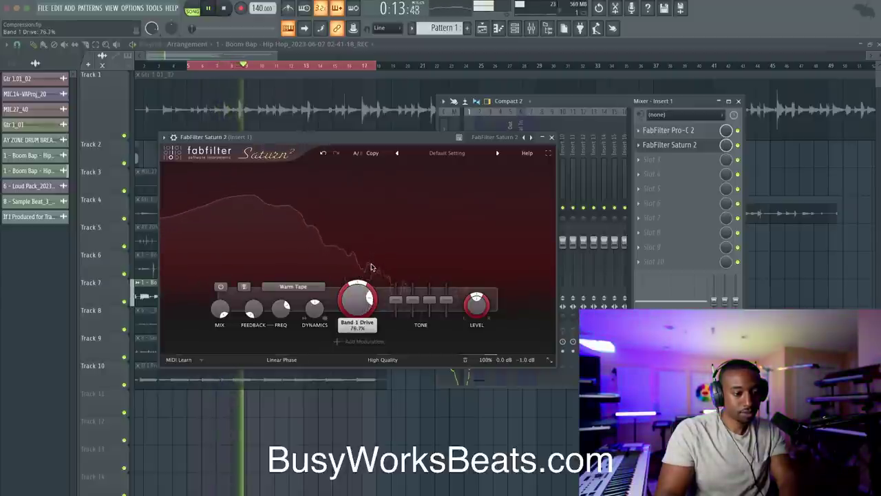
pyautogui.click(552, 137)
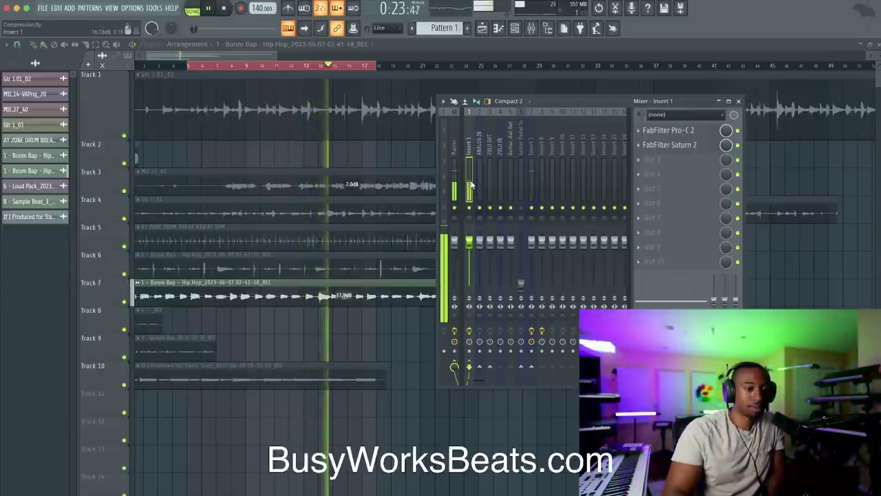
# Step: Open Pro-C 2 on Insert 1 to review its settings, and close it along with the mixer
pyautogui.click(674, 131)
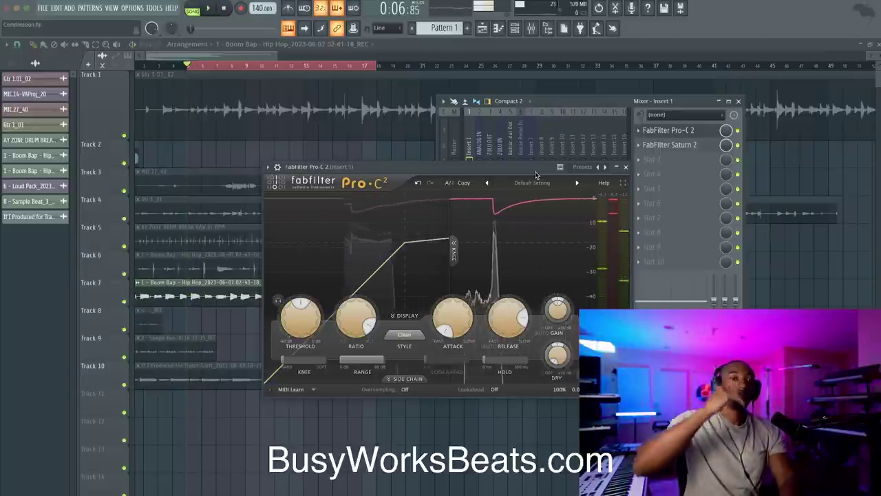
pyautogui.click(626, 167)
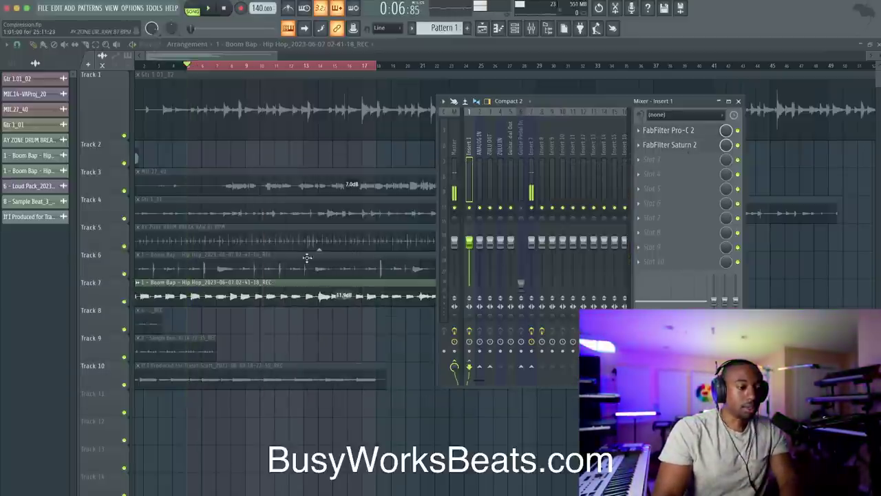
pyautogui.press('Escape')
# Step: Unmute the drum break clip on Track 5 and audition it together with the Track 7 clip
pyautogui.press('space')
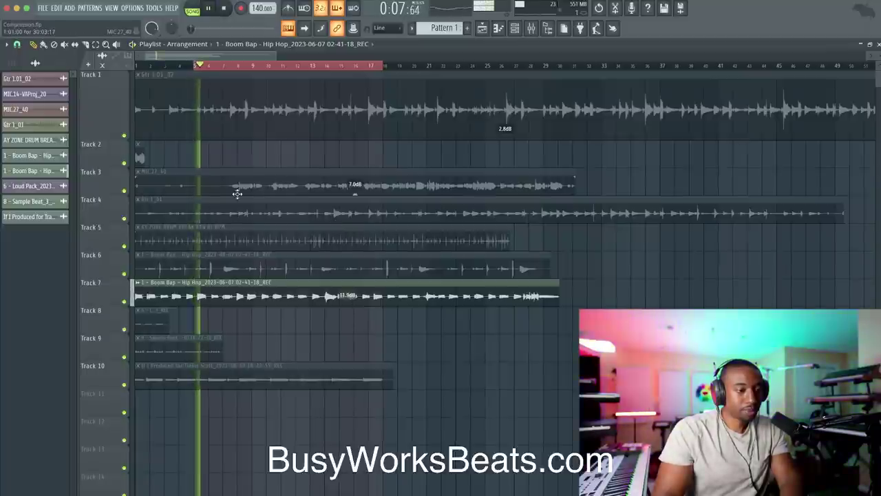
pyautogui.press('space')
pyautogui.click(65, 45)
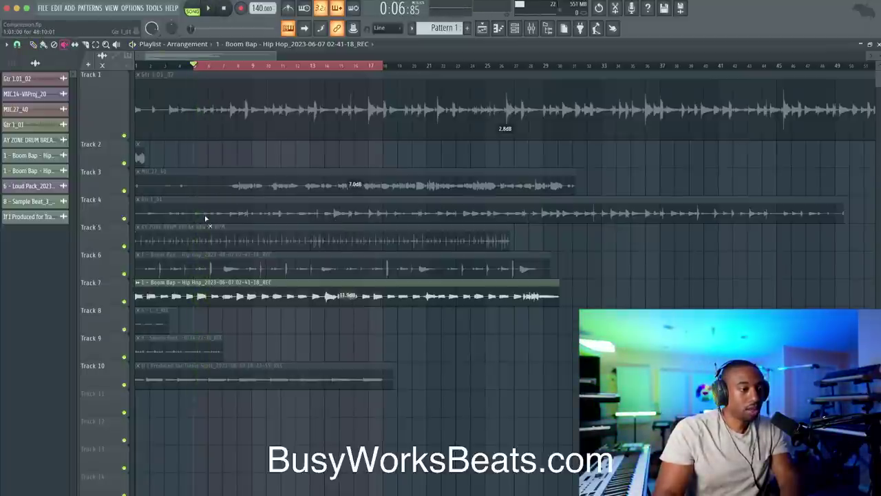
pyautogui.click(212, 241)
pyautogui.press('space')
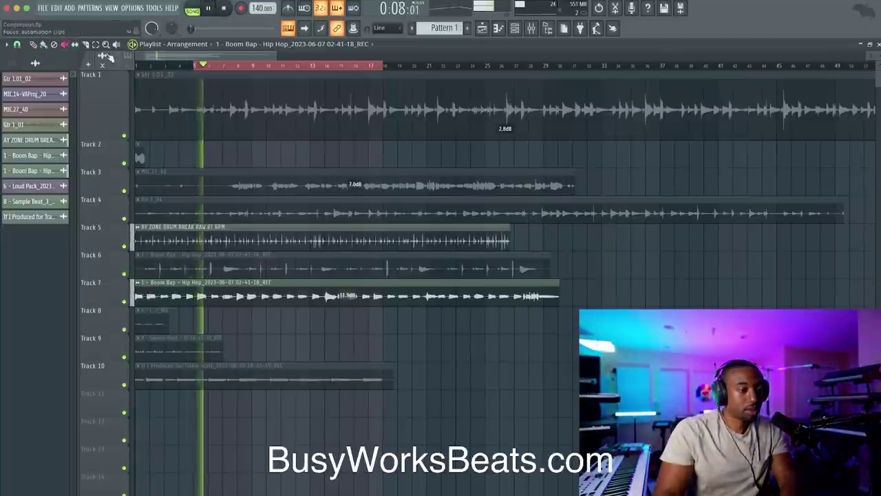
pyautogui.press('space')
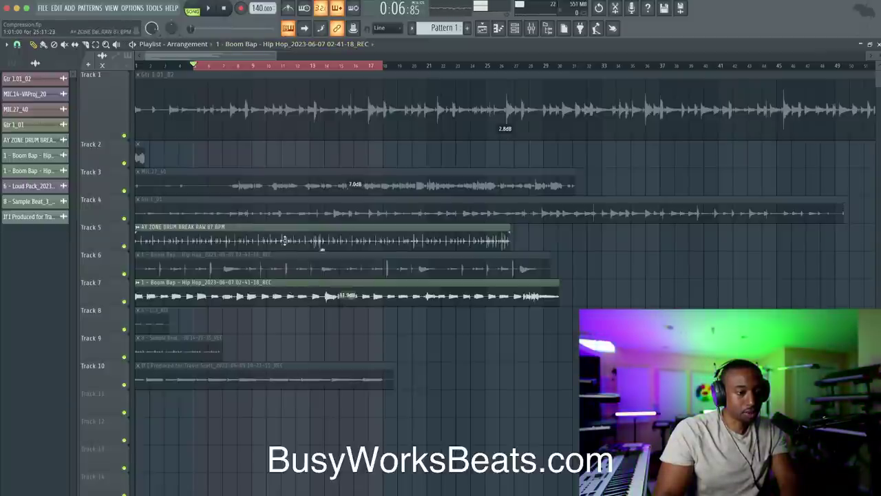
# Step: Set the project tempo to 81 BPM with the Tempo tapper while both clips play, and stop playback
pyautogui.press('space')
pyautogui.rightClick(261, 8)
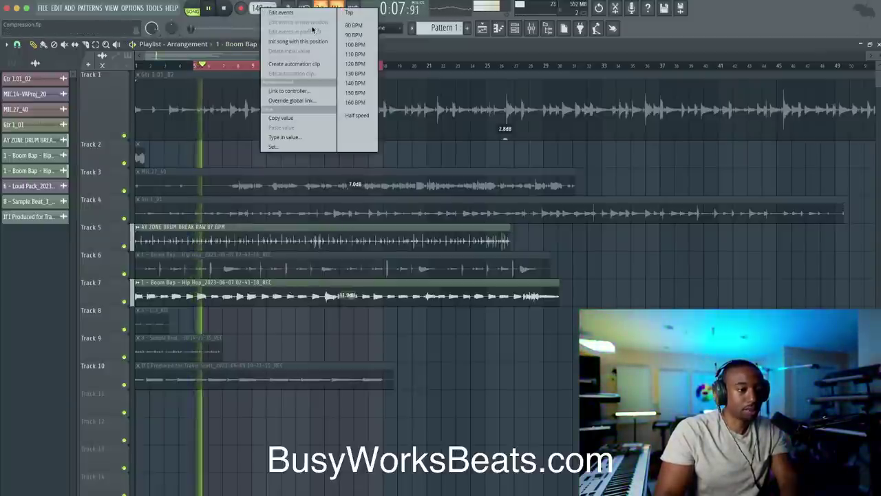
pyautogui.click(349, 12)
pyautogui.click(441, 227)
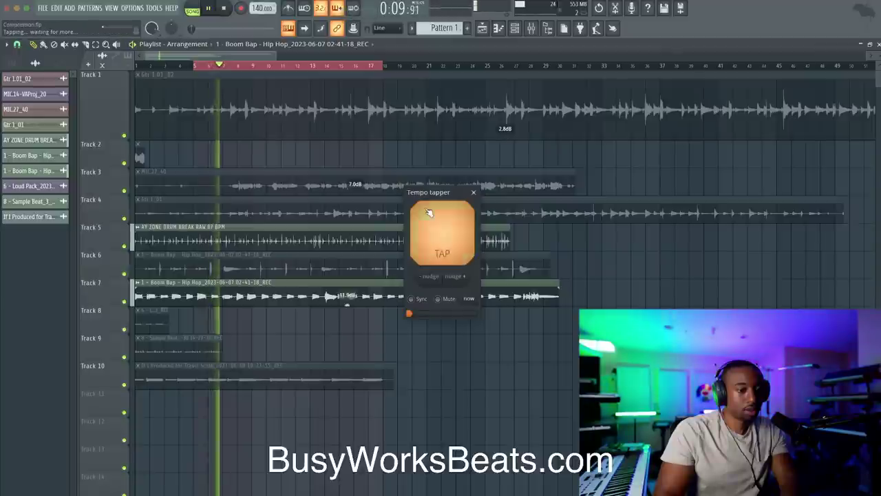
pyautogui.click(440, 227)
pyautogui.click(441, 228)
pyautogui.click(443, 228)
pyautogui.click(446, 230)
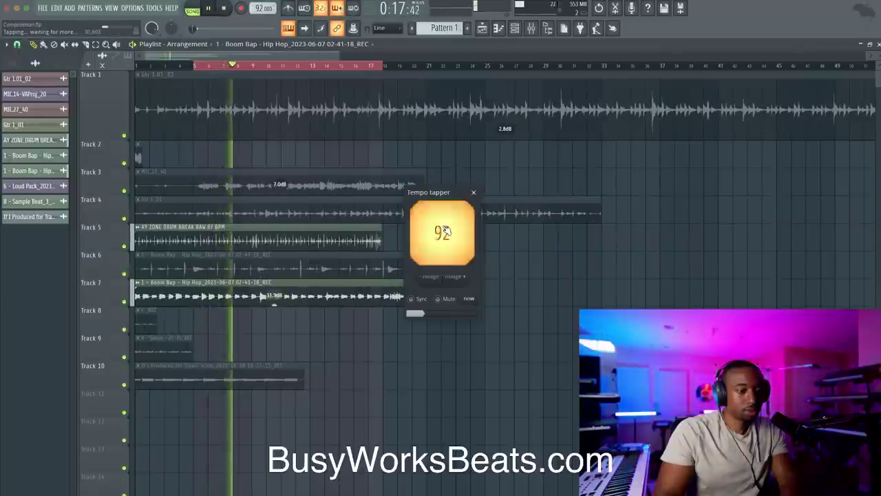
pyautogui.click(449, 231)
pyautogui.click(450, 231)
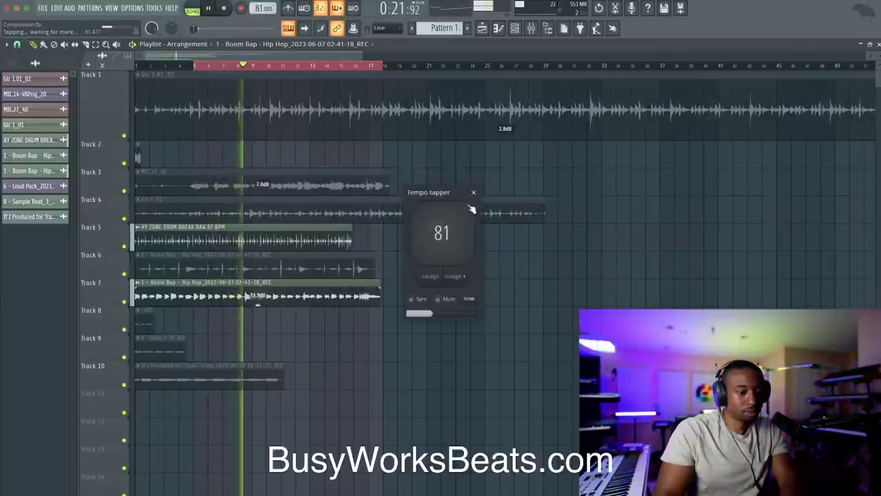
pyautogui.click(474, 192)
pyautogui.press('space')
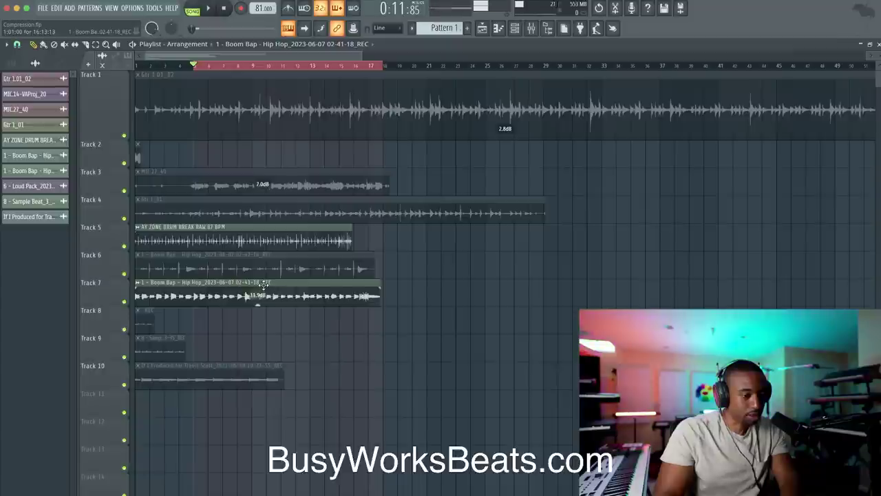
# Step: Mute Track 5 and audition the Track 7 clip without the drum break
pyautogui.press('space')
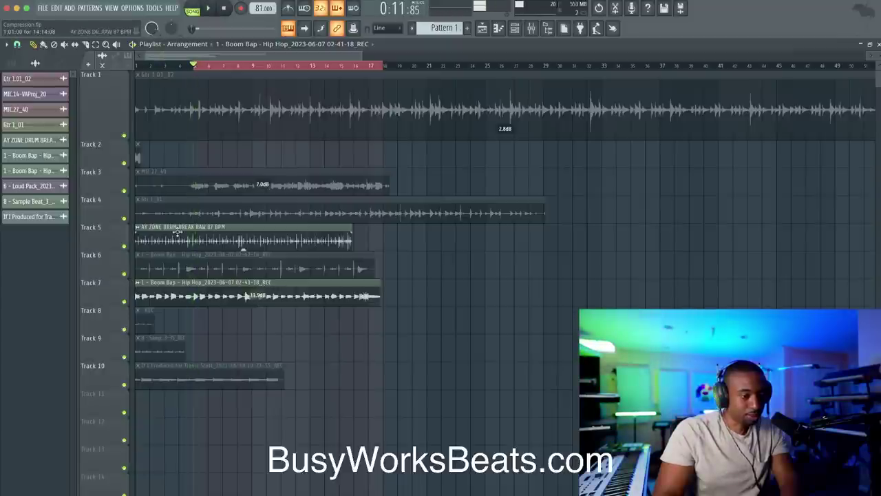
pyautogui.click(124, 246)
pyautogui.press('space')
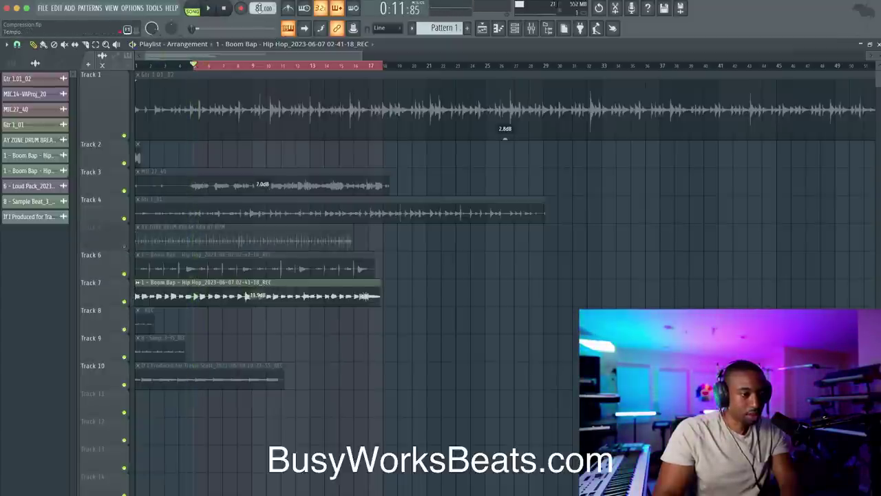
# Step: Set the project tempo to 88 BPM with the Tempo tapper and close it
pyautogui.rightClick(262, 8)
pyautogui.click(372, 147)
pyautogui.click(444, 232)
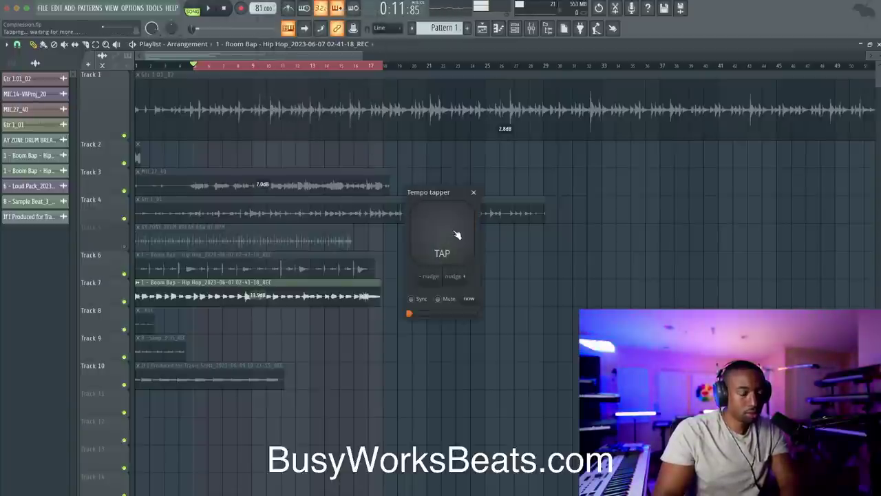
pyautogui.click(456, 232)
pyautogui.click(457, 235)
pyautogui.click(457, 235)
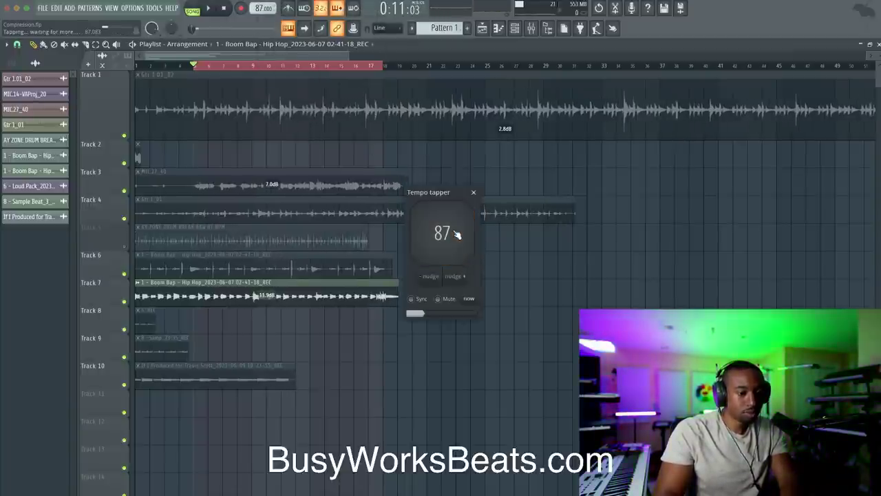
pyautogui.click(456, 235)
pyautogui.click(474, 193)
# Step: Turn on the metronome and restart the loop to check the Track 7 clip against it
pyautogui.press('space')
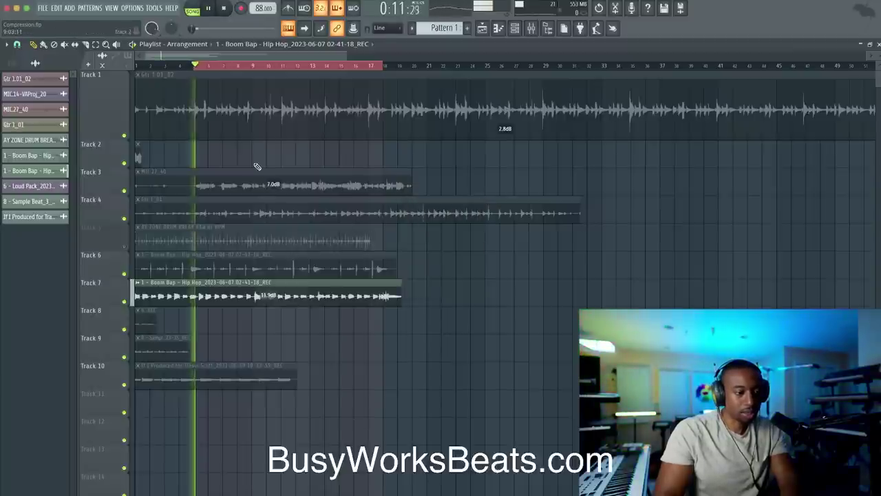
pyautogui.click(288, 8)
pyautogui.press('space')
pyautogui.press('space')
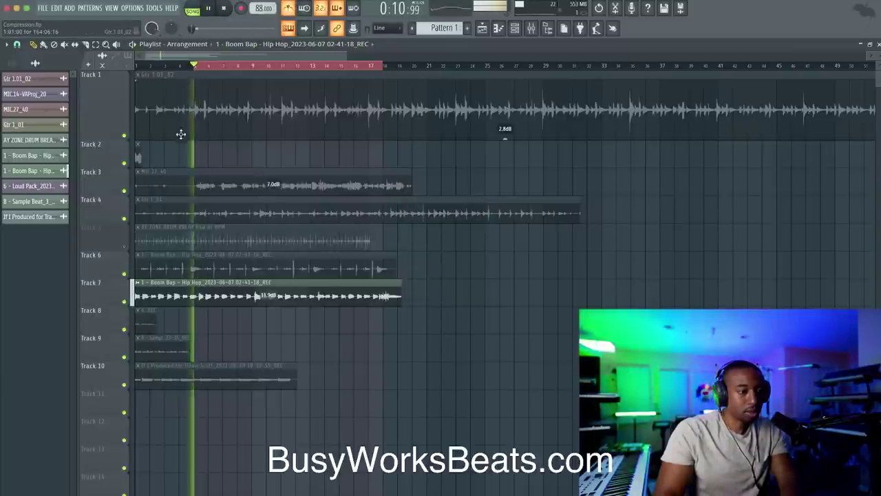
# Step: Clear the playlist's loop selection and replay the Track 7 clip from the start against the metronome
pyautogui.rightClick(195, 61)
pyautogui.click(225, 8)
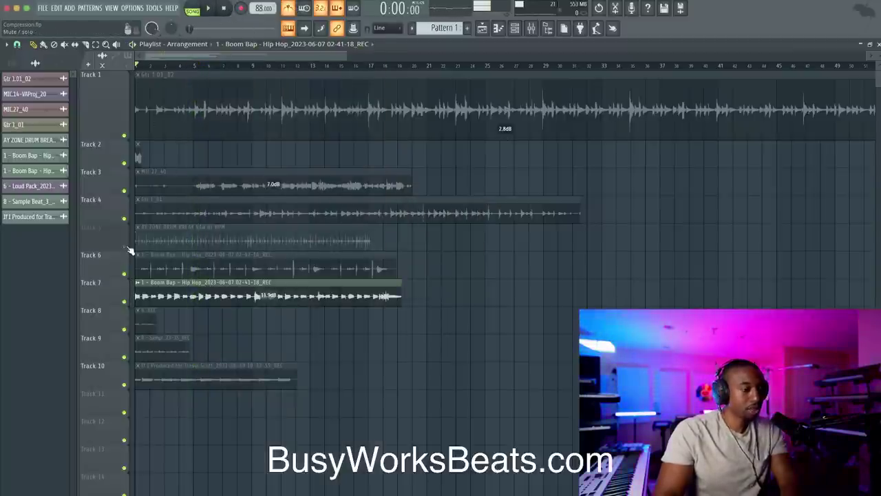
pyautogui.scroll(4, 177, 248)
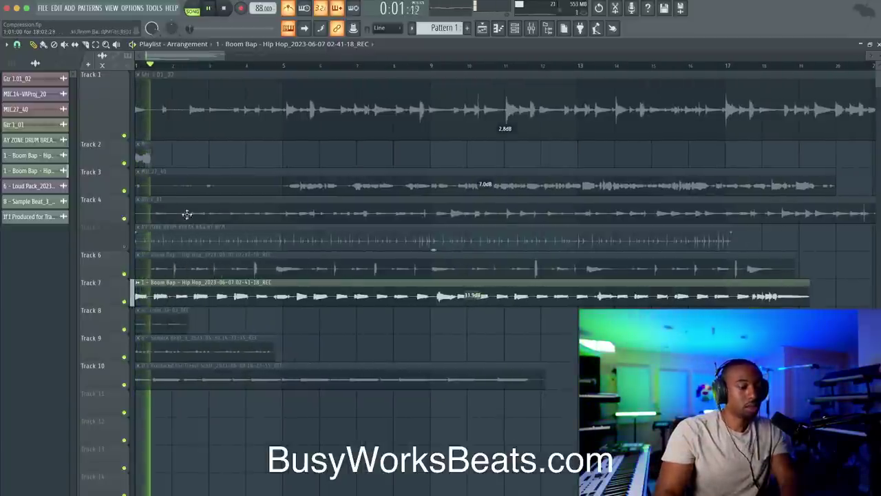
pyautogui.scroll(2, 166, 269)
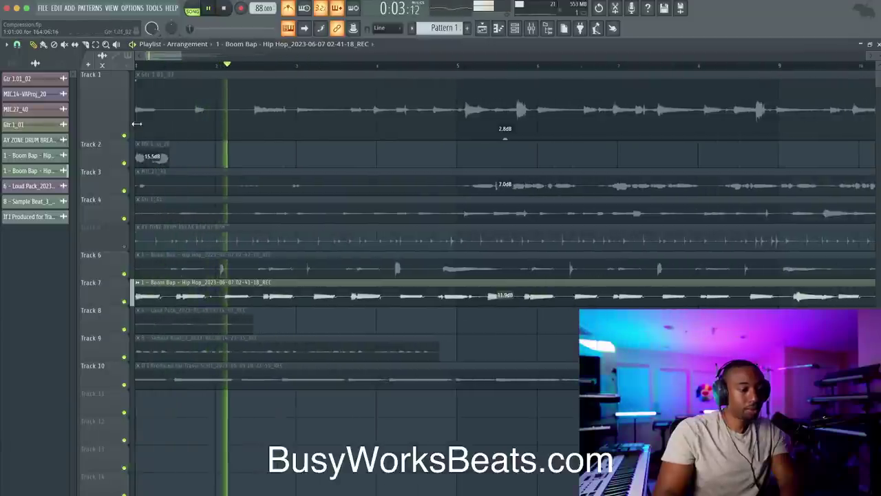
pyautogui.press('space')
# Step: Set the Track 7 clip's time stretching mode to Stretch with a stretch time of 16:07:08, and play it back
pyautogui.doubleClick(228, 294)
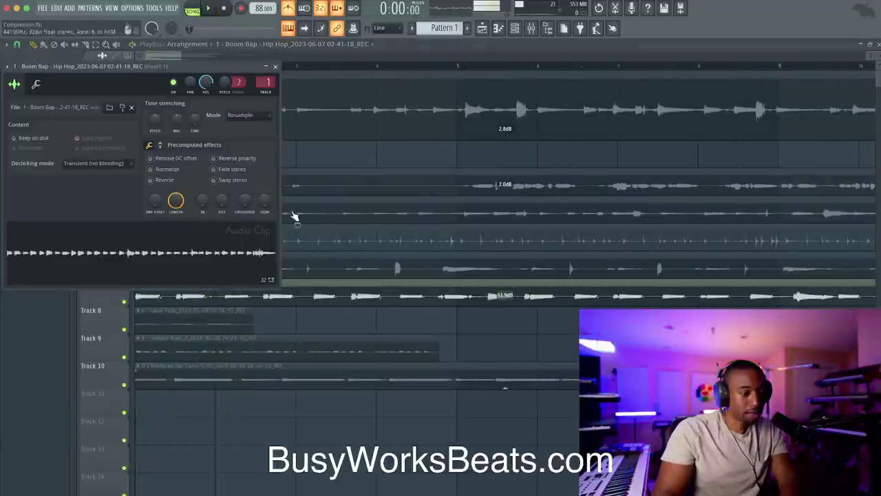
pyautogui.click(240, 116)
pyautogui.click(241, 133)
pyautogui.click(240, 117)
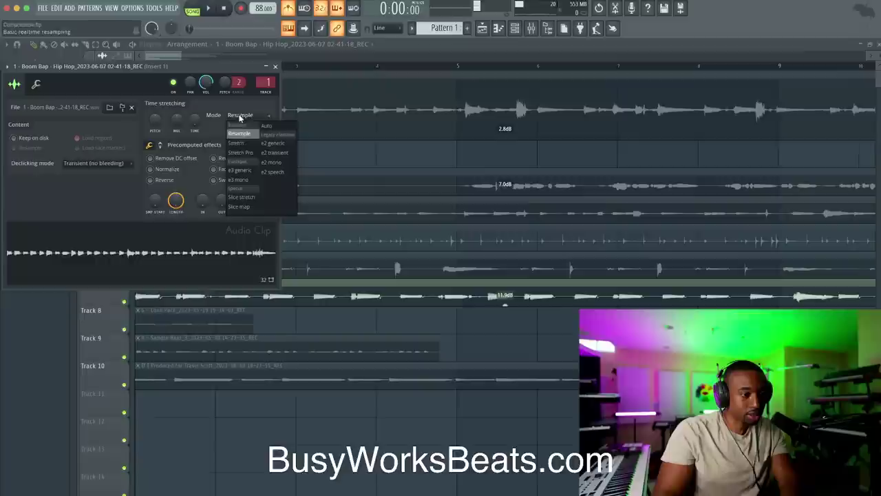
pyautogui.click(237, 143)
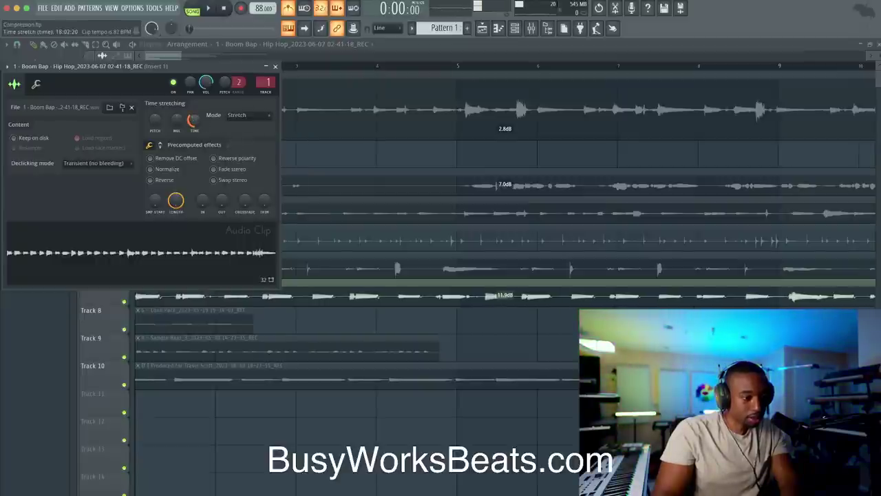
pyautogui.moveTo(194, 120); pyautogui.dragTo(194, 128)
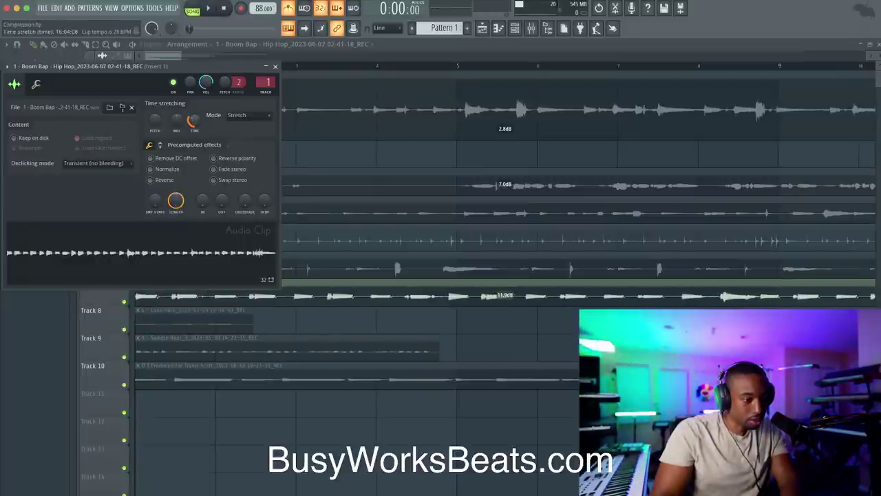
pyautogui.press('space')
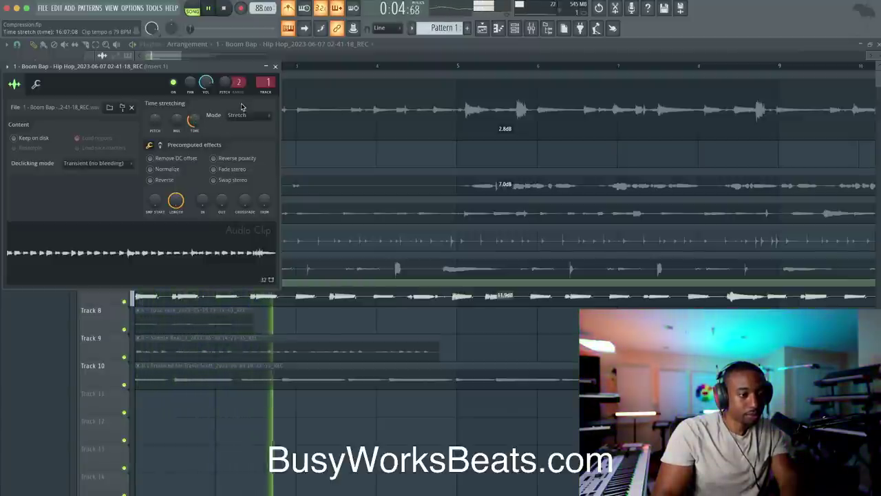
pyautogui.click(275, 66)
# Step: Slice the Track 7 clip just before bar 5 and delete the part after the cut
pyautogui.scroll(-3, 253, 179)
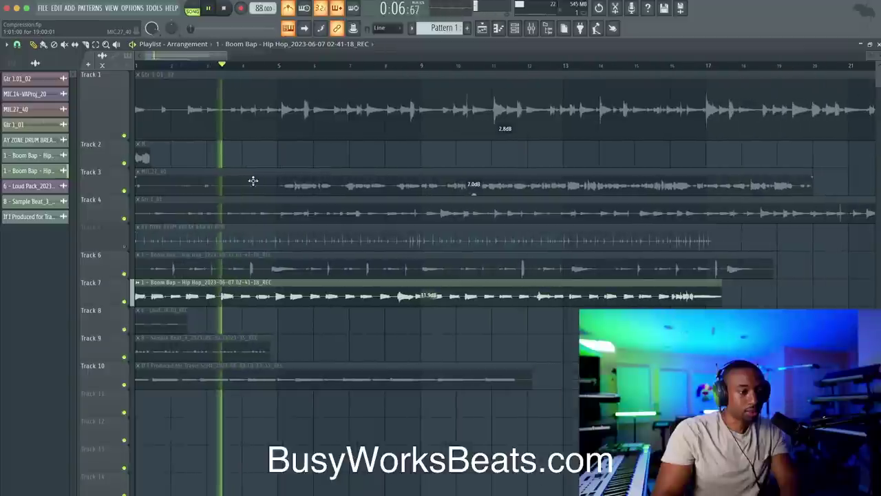
pyautogui.scroll(3, 188, 256)
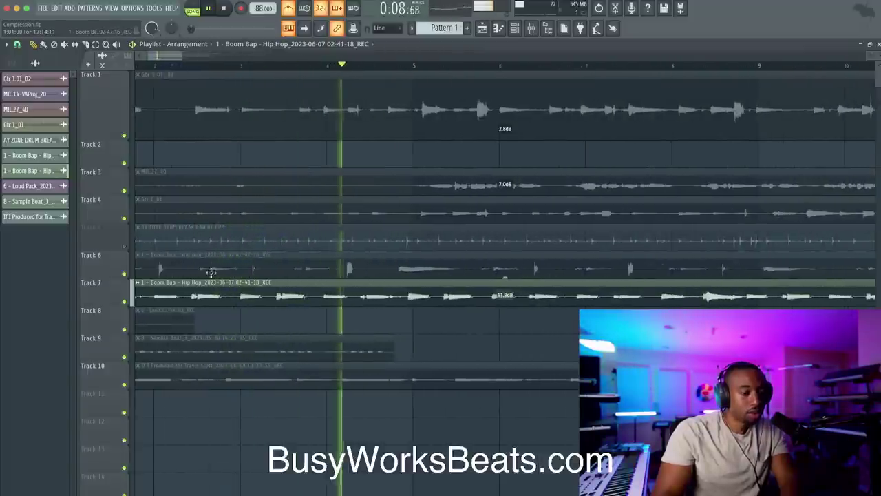
pyautogui.click(92, 44)
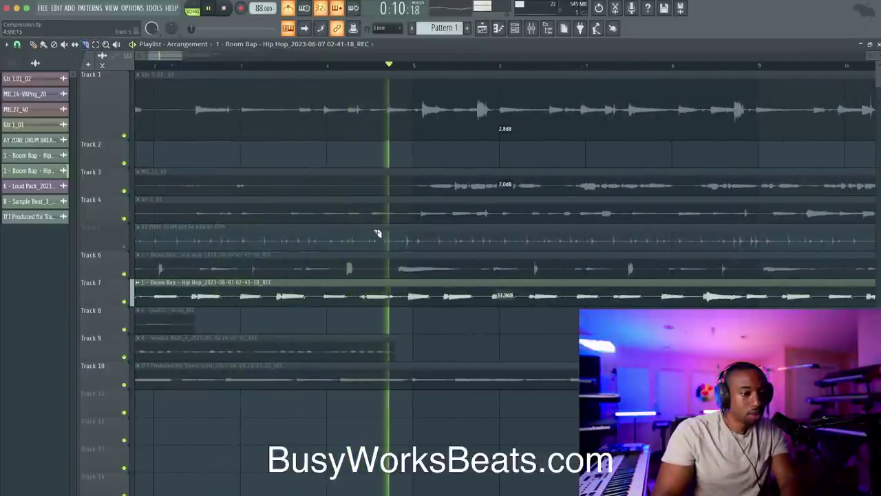
pyautogui.click(409, 304)
pyautogui.press('space')
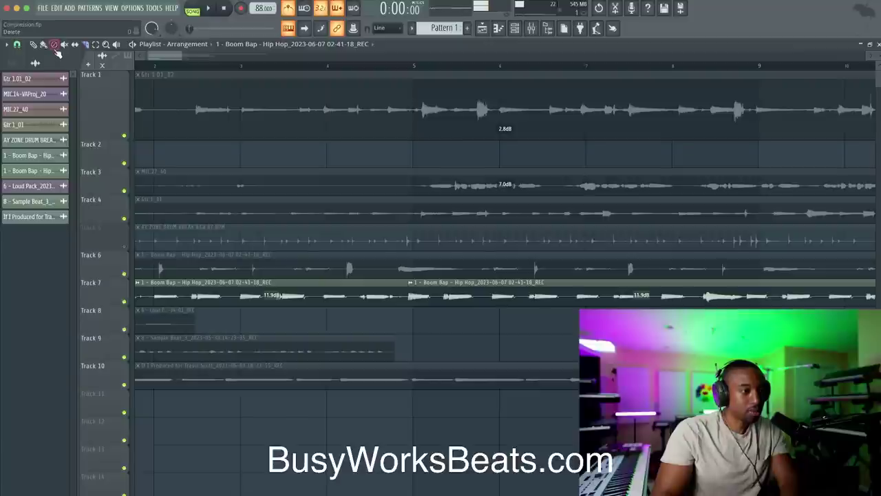
pyautogui.rightClick(455, 300)
# Step: Make the remaining Track 7 clip unique as a sample, saving it in the Recorded folder under the suggested name
pyautogui.doubleClick(383, 296)
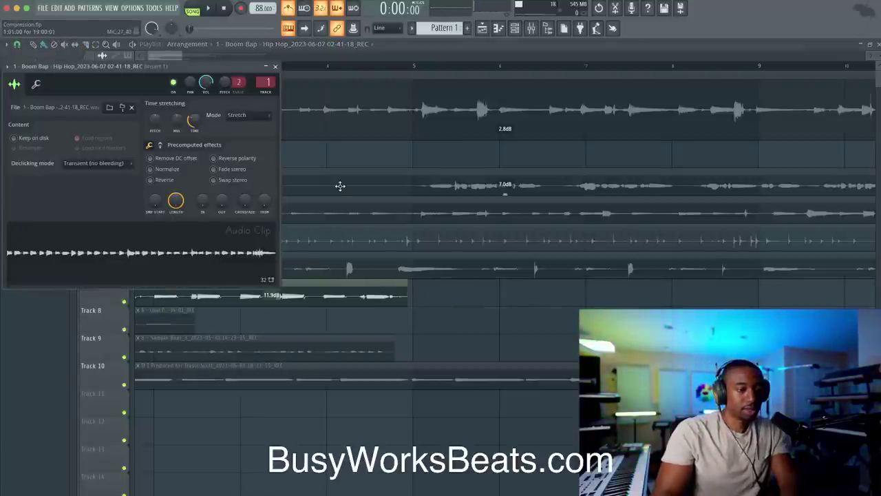
pyautogui.click(275, 68)
pyautogui.click(139, 283)
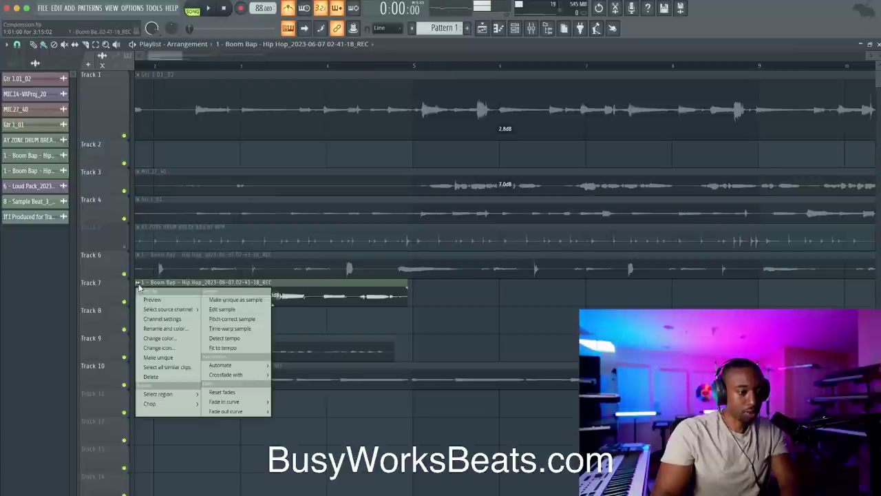
pyautogui.click(236, 300)
pyautogui.press('Return')
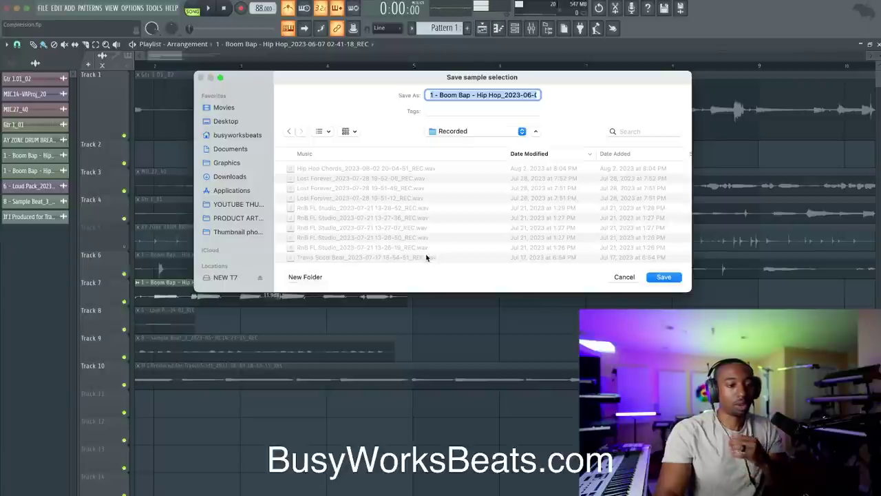
pyautogui.press('Return')
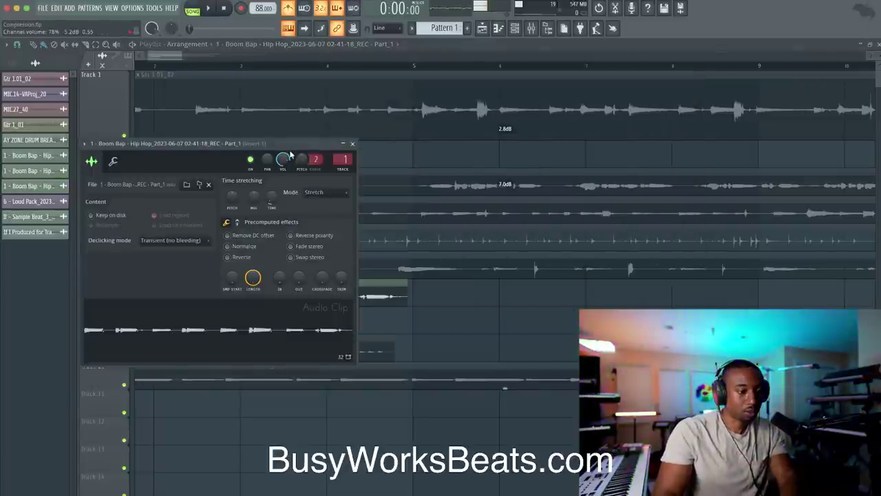
# Step: Set the new Track 7 sample's stretch time to 4:00:00 and close its channel settings
pyautogui.moveTo(292, 144); pyautogui.dragTo(214, 157)
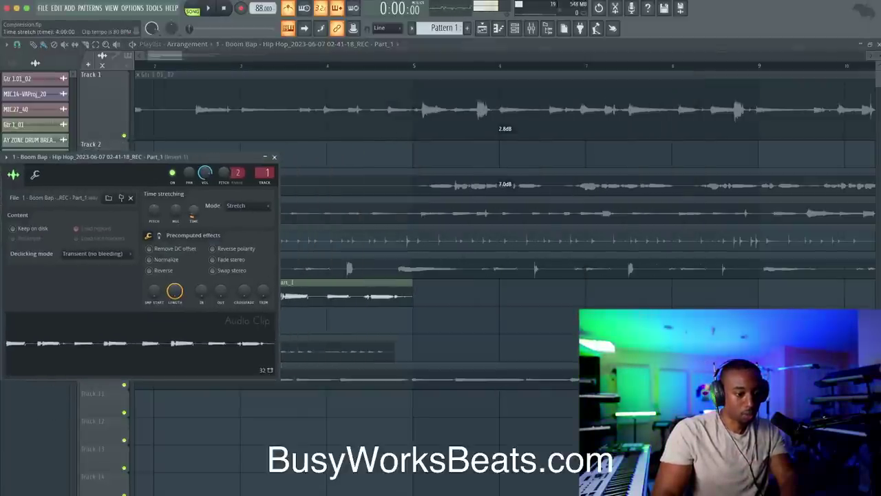
pyautogui.click(272, 157)
pyautogui.scroll(-3, 275, 181)
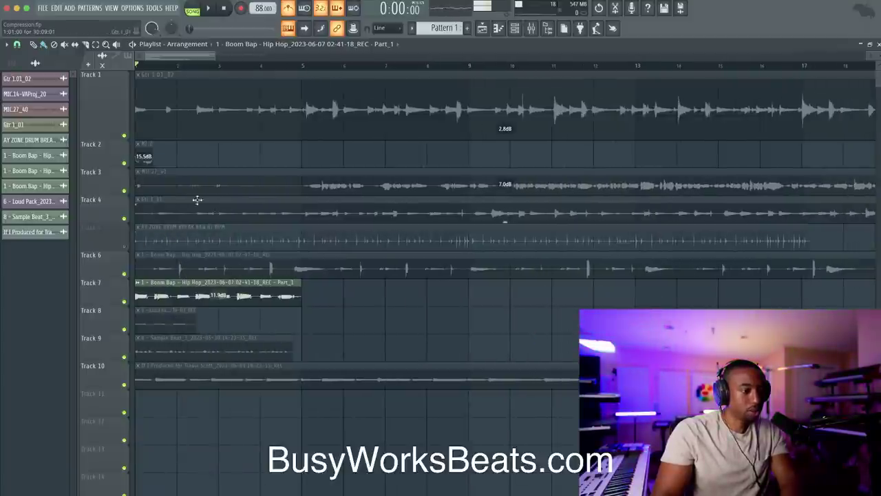
pyautogui.doubleClick(225, 288)
pyautogui.click(274, 158)
# Step: Set the project tempo to 87 BPM, unmute the Track 5 drum break, and play it together with the Track 7 clip
pyautogui.scroll(-1, 262, 8)
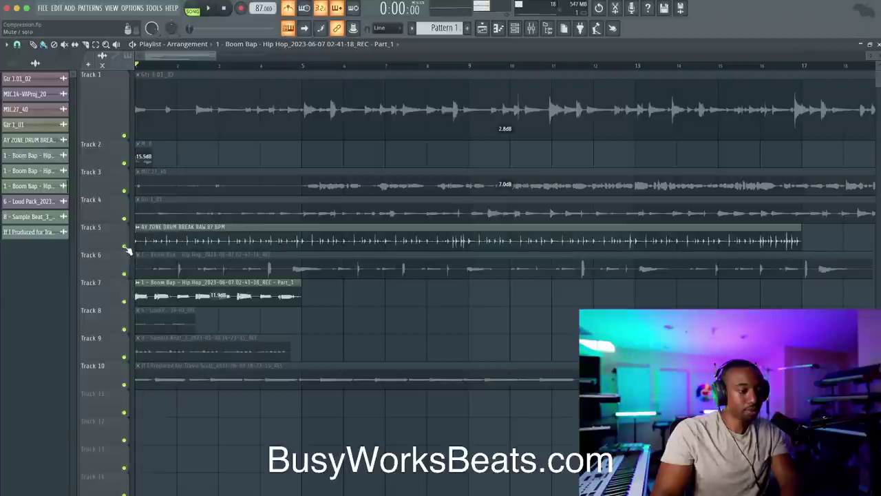
pyautogui.press('space')
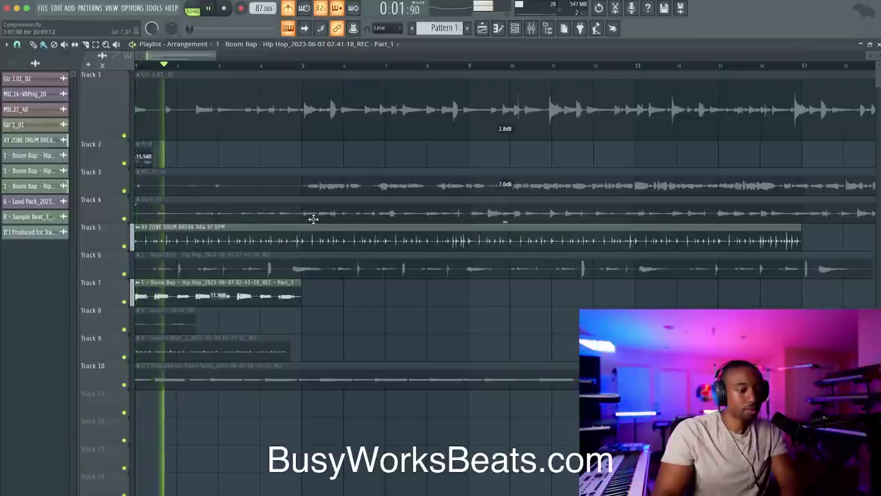
pyautogui.press('space')
# Step: Set the loop region from bar 1 to bar 5 and move Track 7 up, directly below the drum break
pyautogui.hotkey('ctrl', 'a')
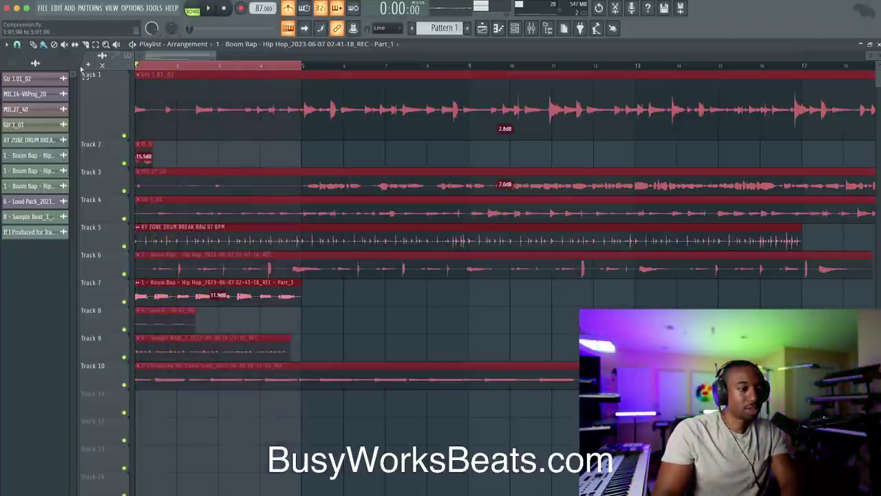
pyautogui.hotkey('ctrl', 'd')
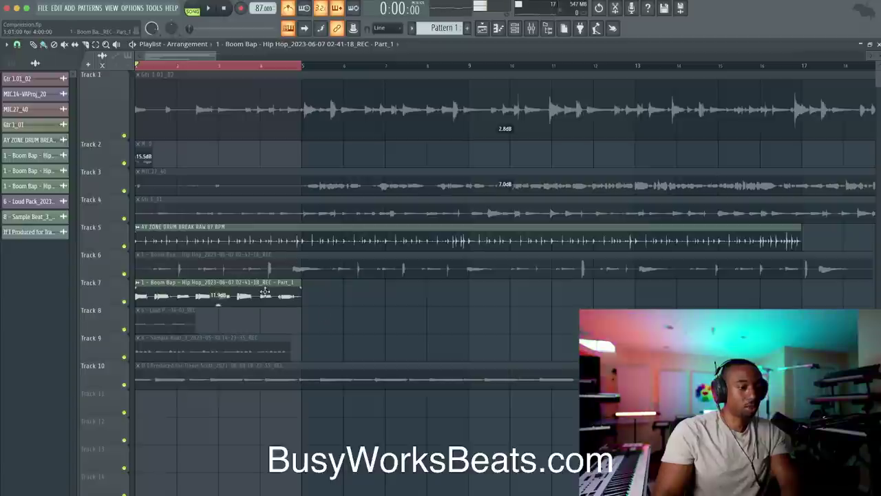
pyautogui.rightClick(121, 297)
pyautogui.click(142, 280)
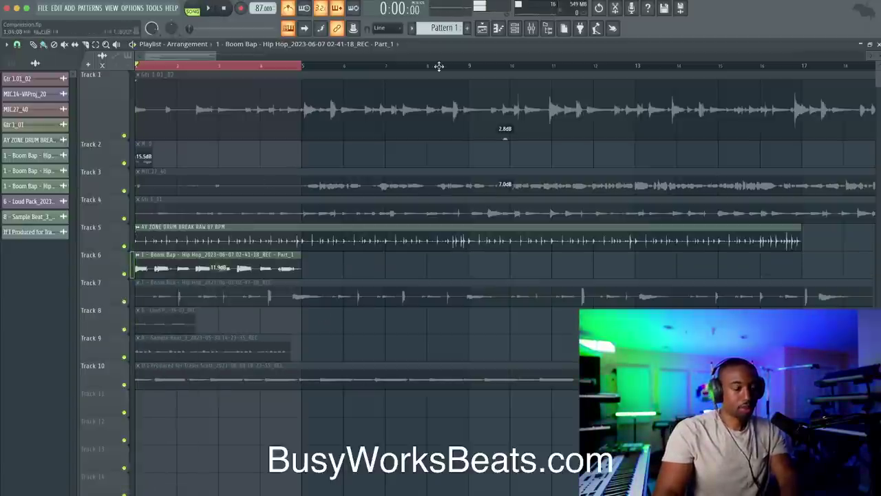
# Step: Turn off the metronome and route the Track 5 drum break to mixer track 9, checking the mixer levels during playback
pyautogui.click(530, 29)
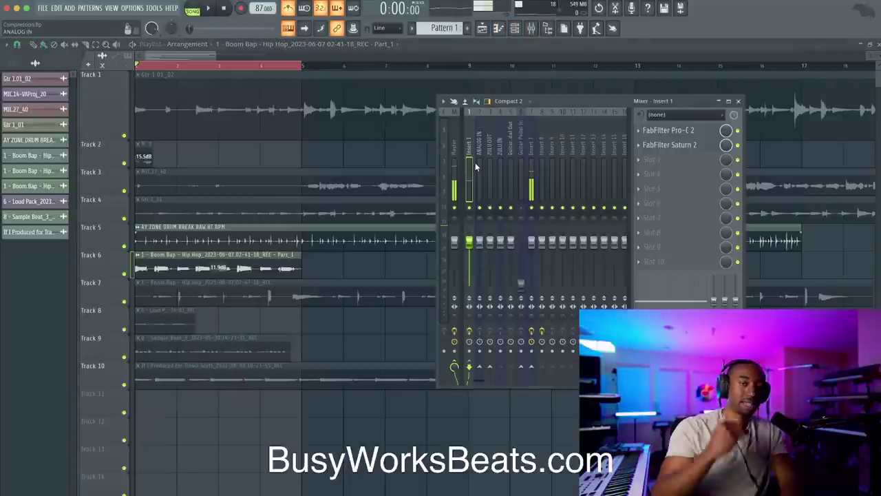
pyautogui.press('space')
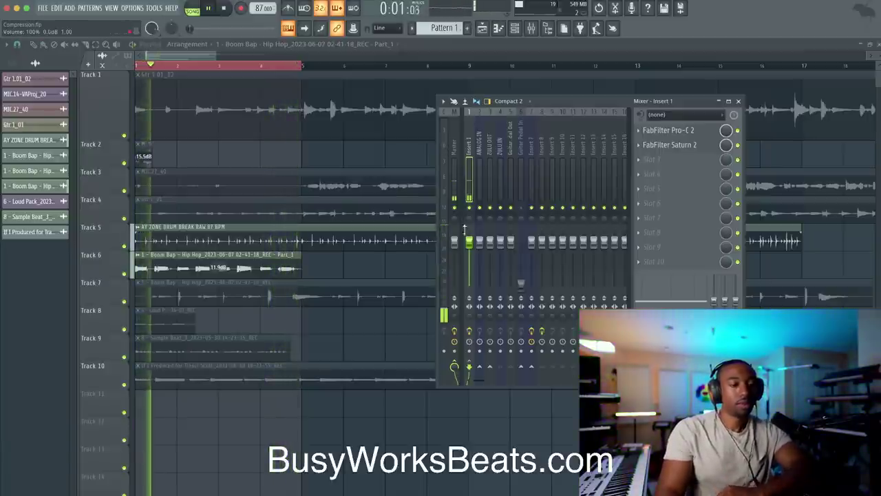
pyautogui.press('space')
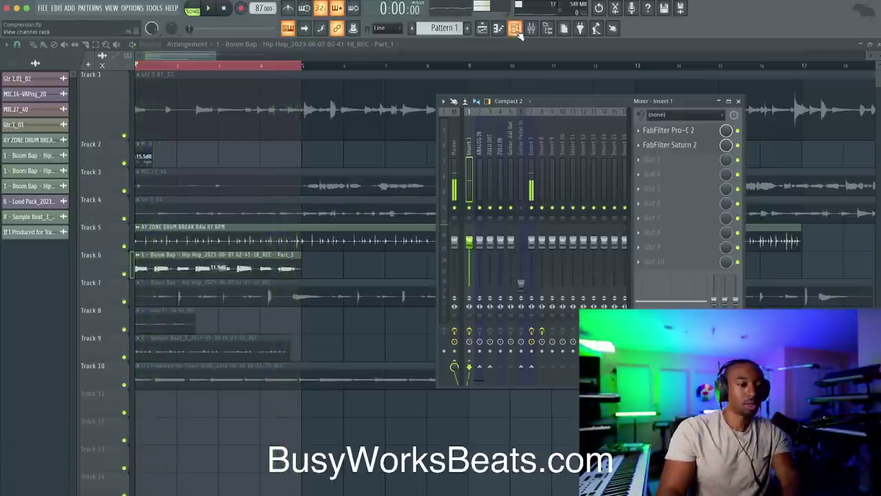
pyautogui.doubleClick(252, 229)
pyautogui.press('F9')
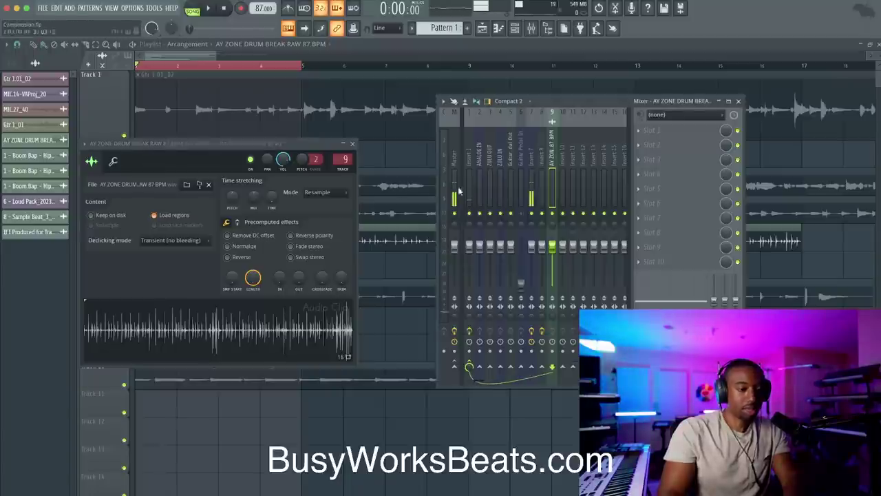
pyautogui.press('space')
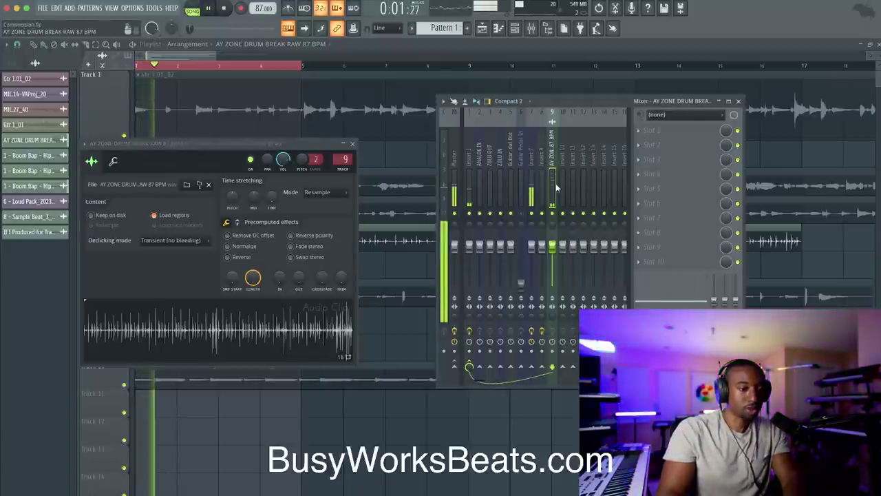
# Step: Try FabFilter Pro-C 2 in the first effect slot of the drum break's mixer track and delete it again
pyautogui.click(641, 144)
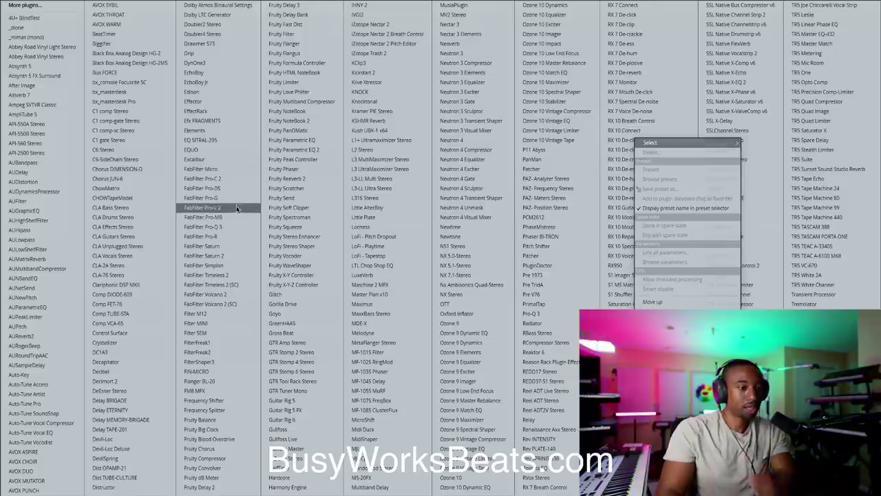
pyautogui.click(234, 180)
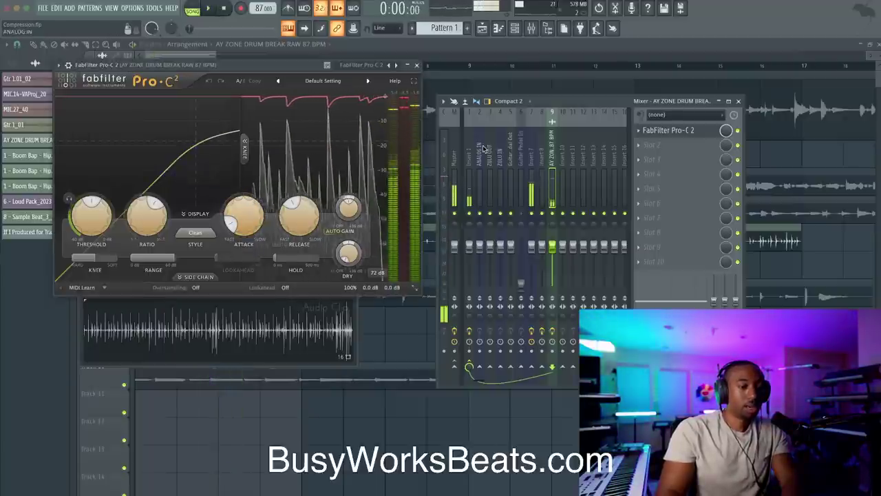
pyautogui.press('space')
pyautogui.click(639, 130)
pyautogui.click(651, 153)
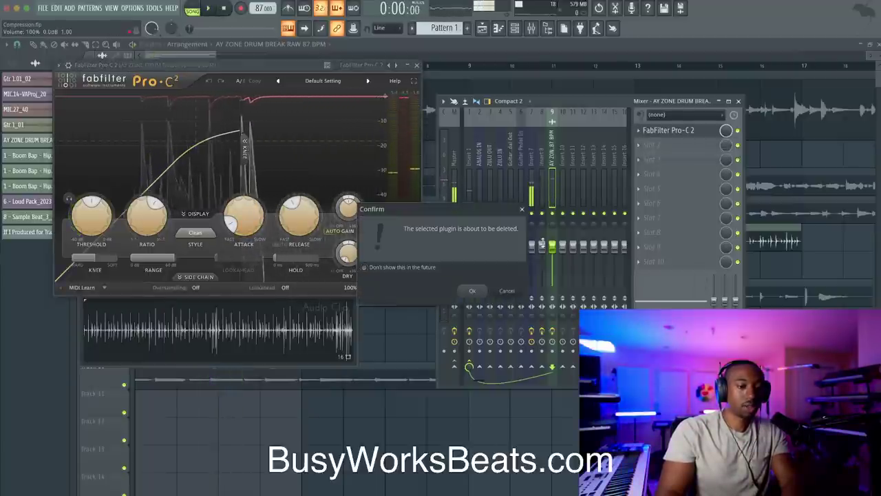
pyautogui.click(472, 291)
# Step: Add FabFilter Saturn 2 to the drum break's first effect slot, raise its Warm Tape drive, and play the loop
pyautogui.click(659, 133)
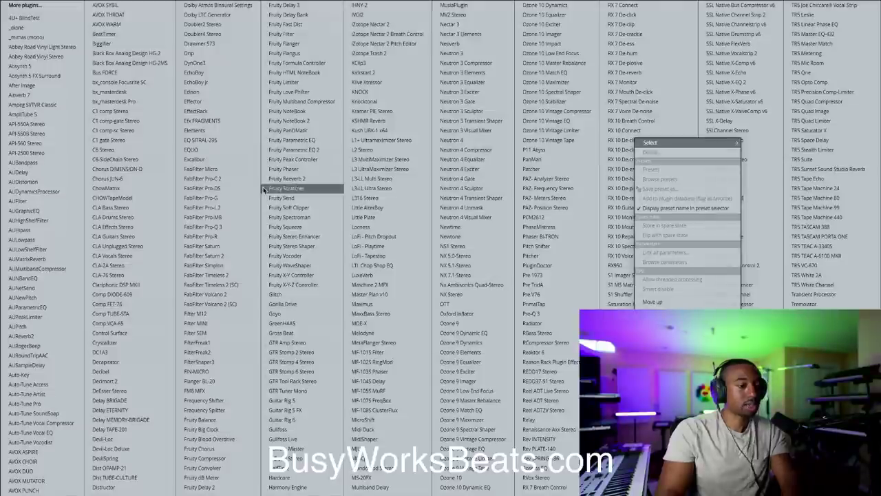
pyautogui.click(226, 255)
pyautogui.moveTo(251, 223)
pyautogui.mouseDown()
pyautogui.moveTo(256, 182)
pyautogui.moveTo(252, 217)
pyautogui.mouseUp()
pyautogui.press('space')
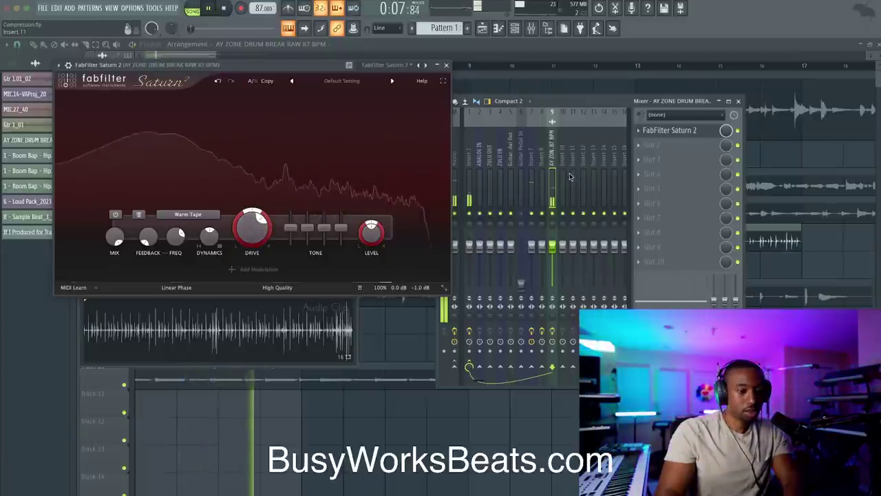
# Step: Add FabFilter Pro-C 2 after Saturn 2 in the second effect slot of the drum break's mixer track
pyautogui.click(655, 145)
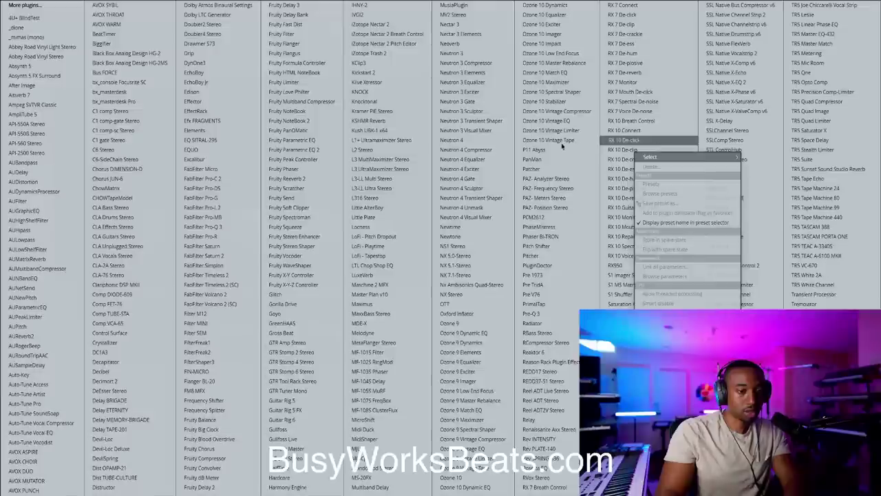
pyautogui.click(210, 188)
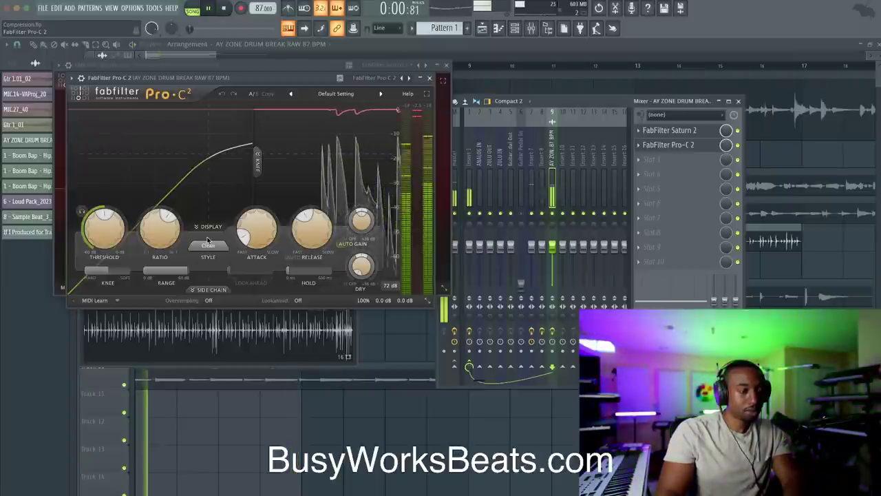
# Step: Set Pro-C 2's attack to 30 ms and release to 100 ms on the drum break while it plays
pyautogui.moveTo(261, 235)
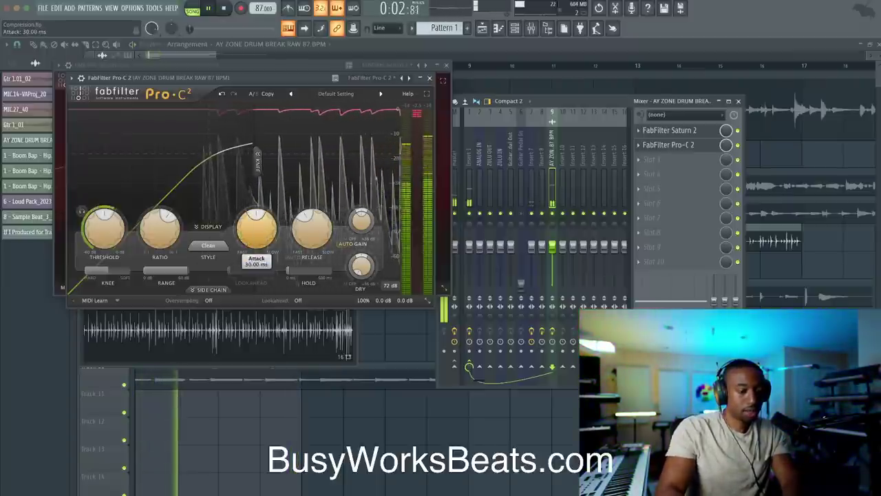
pyautogui.moveTo(318, 232)
pyautogui.moveTo(318, 233); pyautogui.dragTo(316, 249)
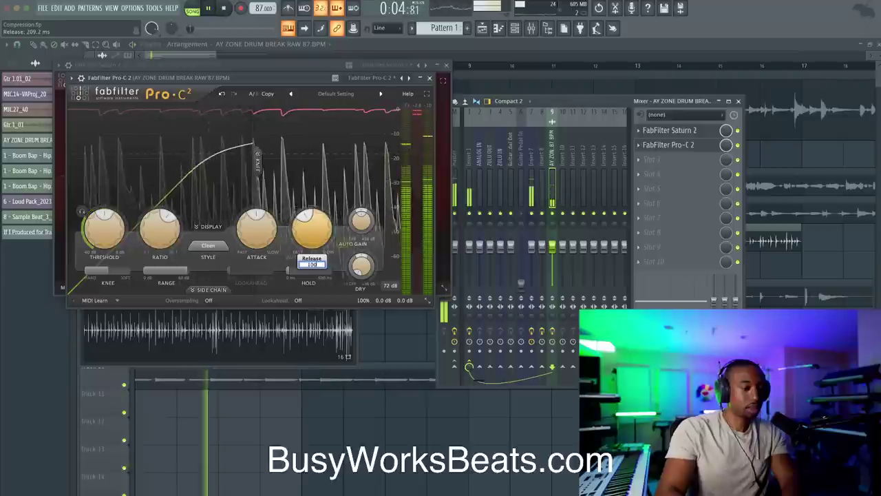
pyautogui.moveTo(104, 231)
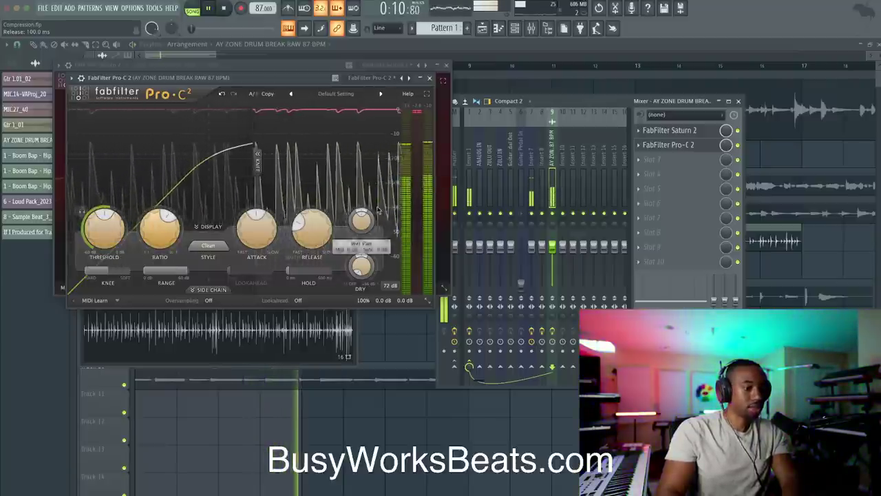
# Step: Open Saturn 2 on the drum break's mixer track and raise its output gain to about +3.2 dB
pyautogui.click(682, 131)
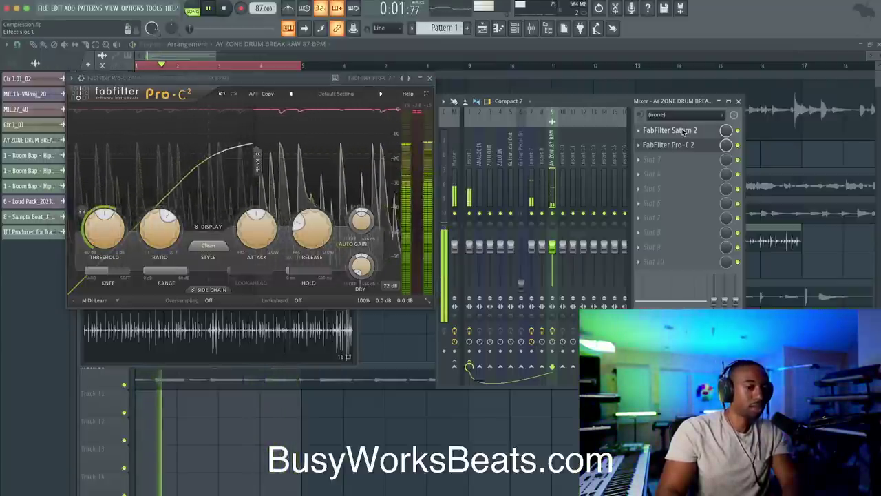
pyautogui.click(682, 132)
pyautogui.moveTo(372, 237)
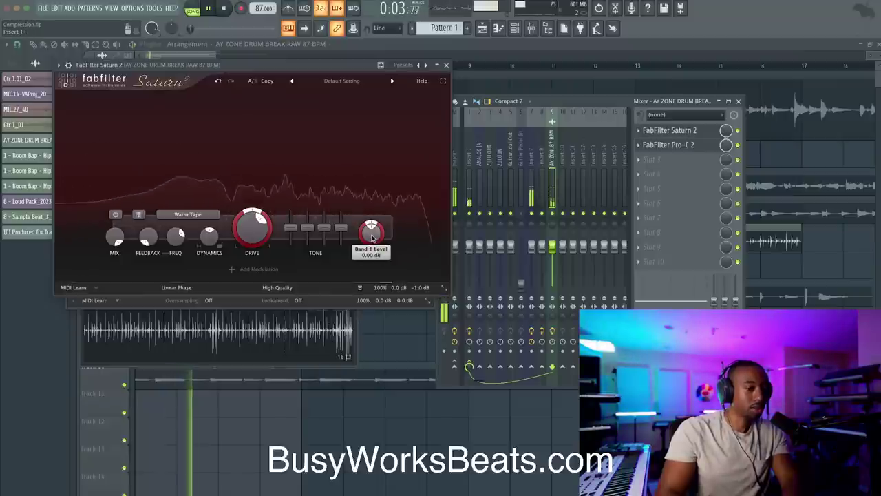
pyautogui.moveTo(399, 287)
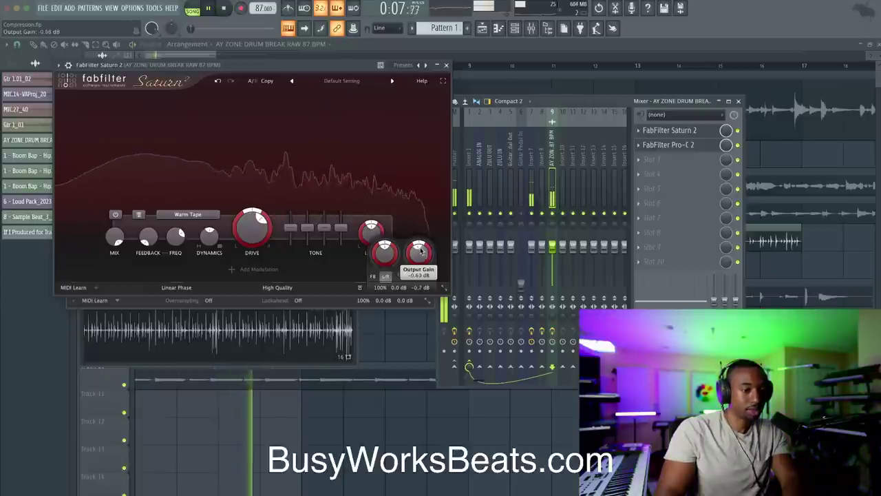
pyautogui.moveTo(421, 247); pyautogui.dragTo(420, 200)
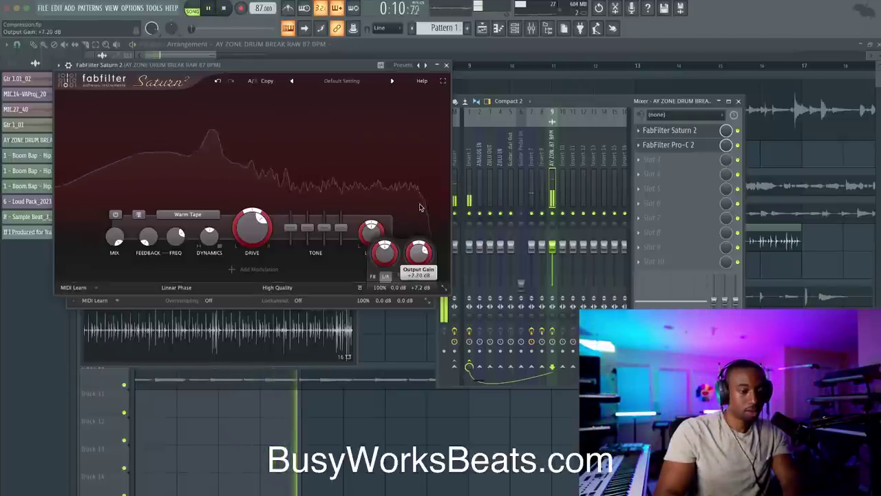
pyautogui.moveTo(420, 207); pyautogui.dragTo(421, 209)
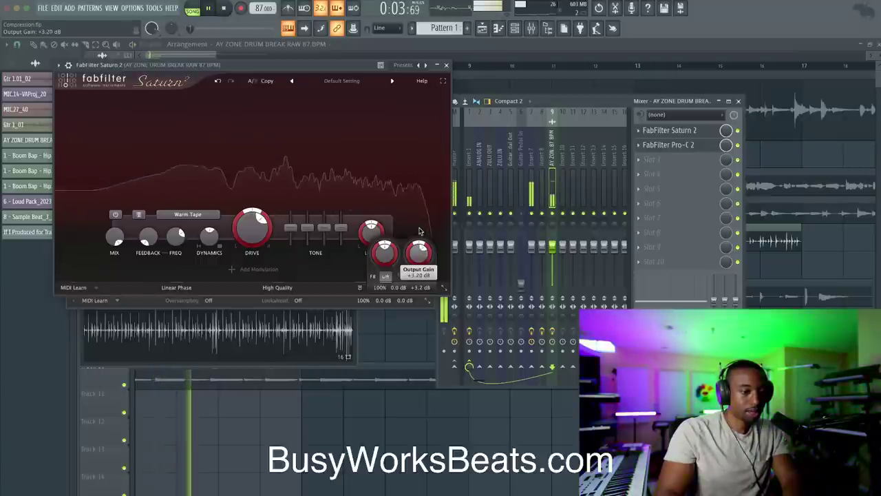
# Step: Turn off auto gain in the drum break's Pro-C 2 and raise its wet gain
pyautogui.click(694, 145)
pyautogui.click(693, 146)
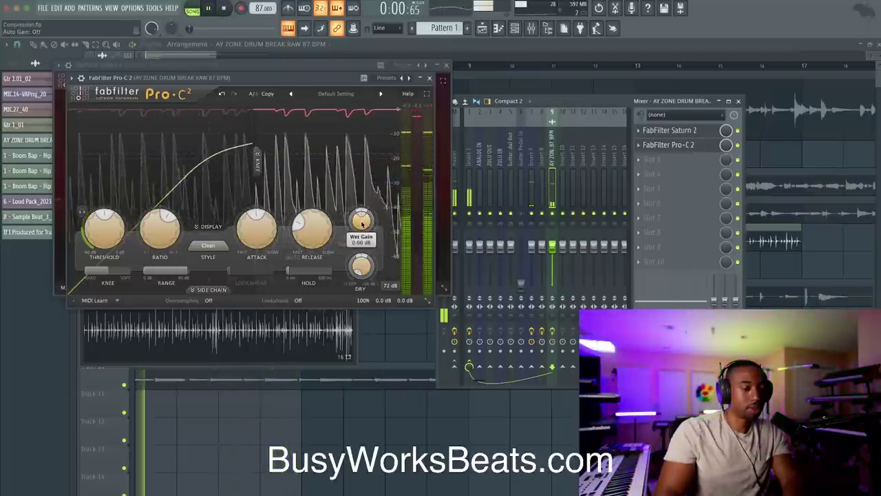
pyautogui.moveTo(363, 215); pyautogui.dragTo(363, 201)
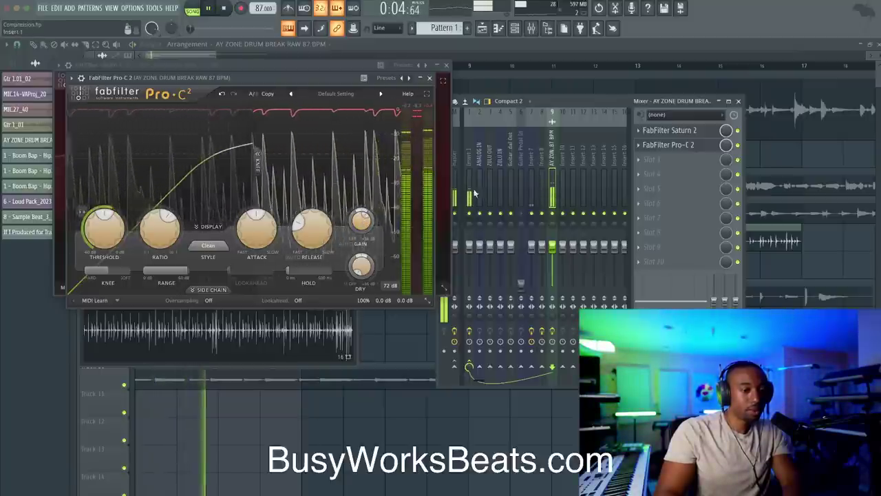
# Step: Compare the Insert 1 and drum break mixer tracks during playback, and stop the song
pyautogui.click(470, 163)
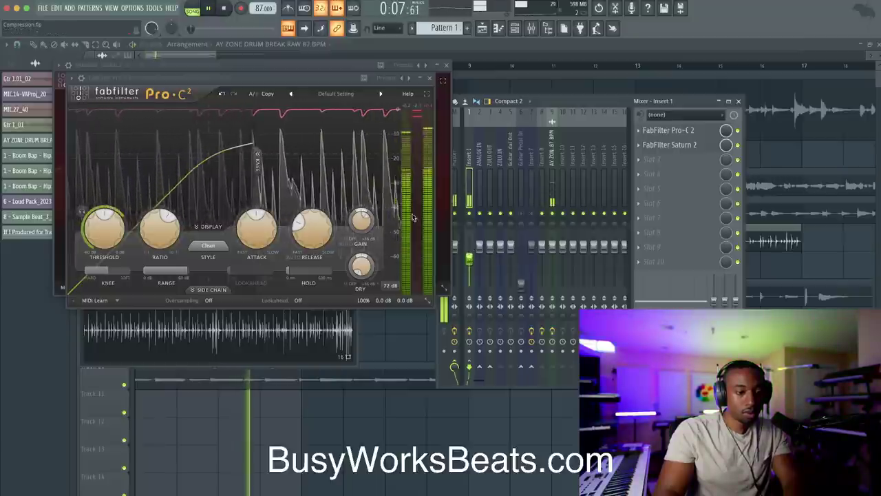
pyautogui.moveTo(360, 218)
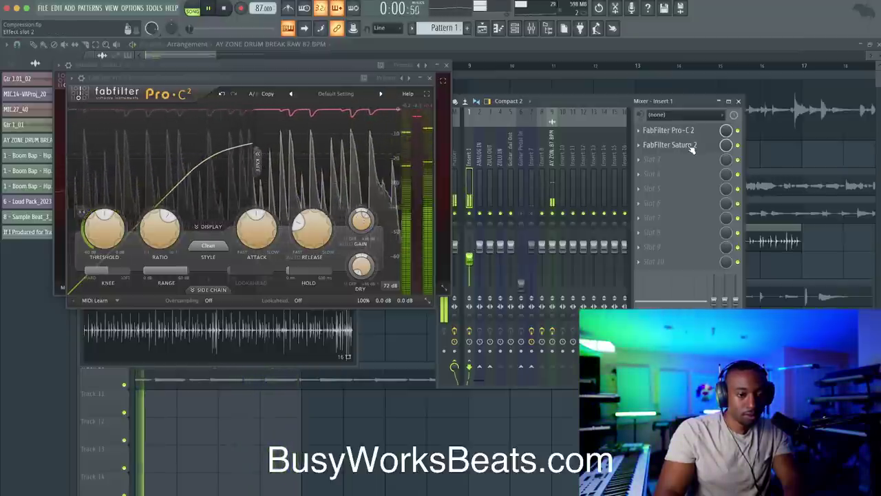
pyautogui.click(550, 155)
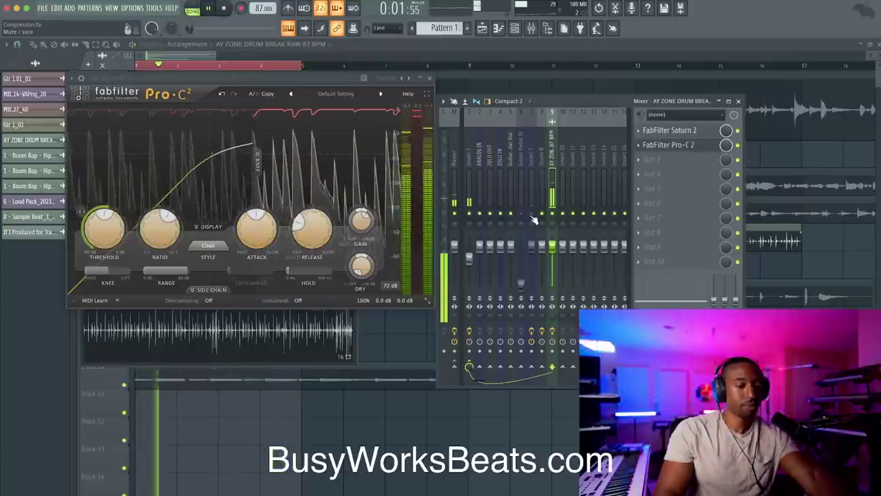
pyautogui.press('space')
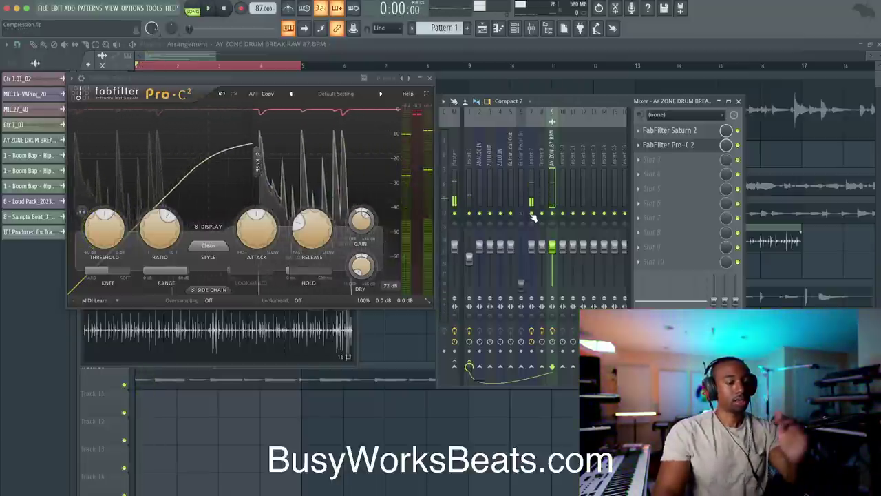
# Step: Close the mixer and Pro-C 2, mute the Track 5 and Track 6 clips, and audition the Track 9 sample
pyautogui.rightClick(559, 415)
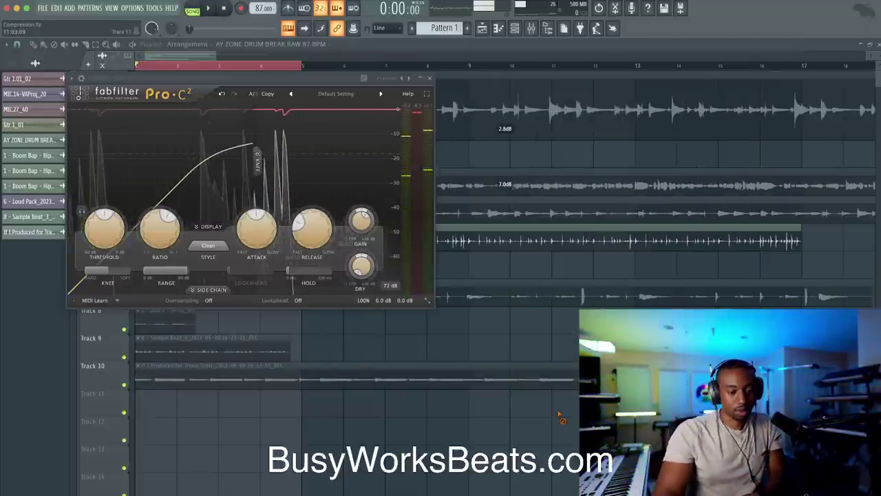
pyautogui.click(429, 79)
pyautogui.scroll(-2, 207, 177)
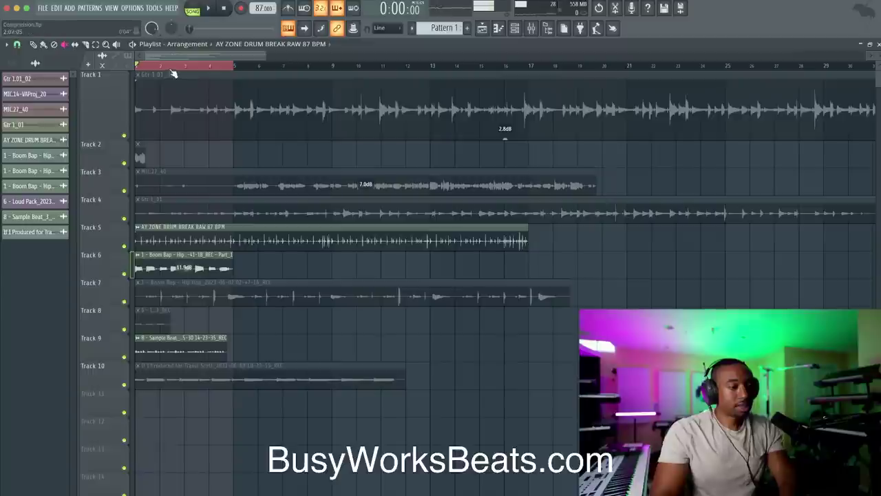
pyautogui.click(156, 241)
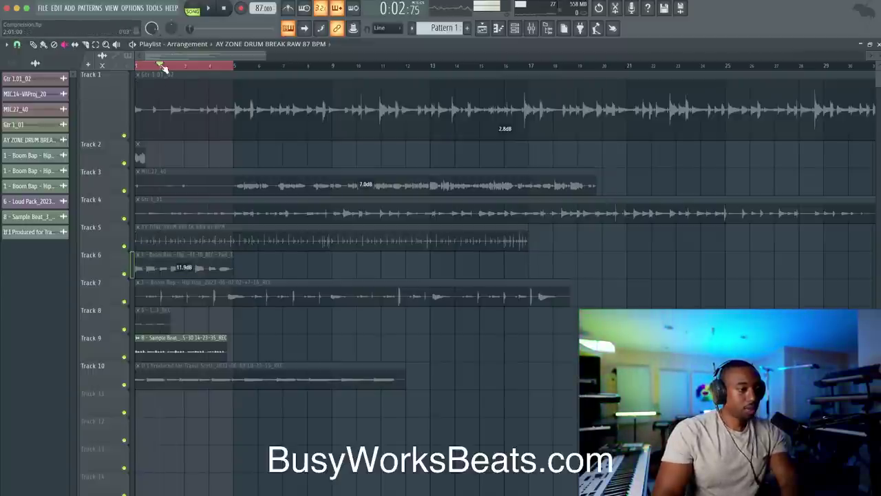
pyautogui.press('space')
pyautogui.scroll(1, 172, 248)
pyautogui.press('space')
# Step: Unmute the Track 8 clip, mute the Track 9 clip, and audition Track 8 alone
pyautogui.click(155, 324)
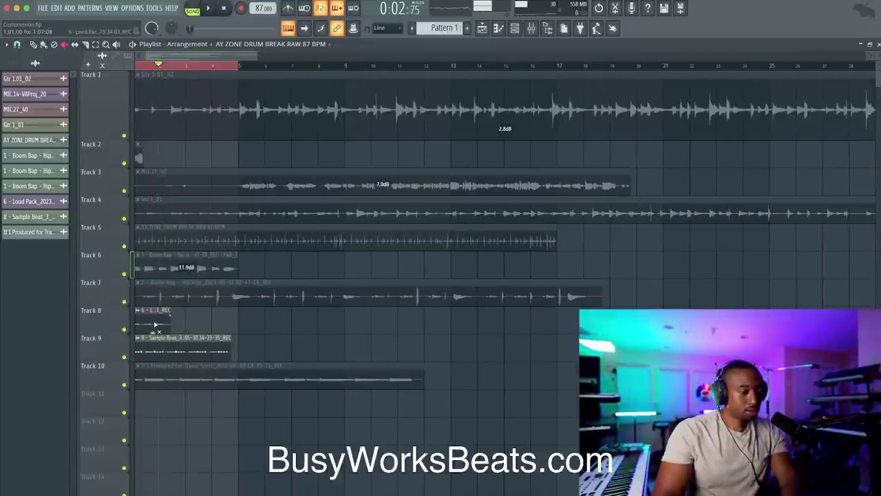
pyautogui.scroll(-1, 156, 325)
pyautogui.click(157, 283)
pyautogui.press('space')
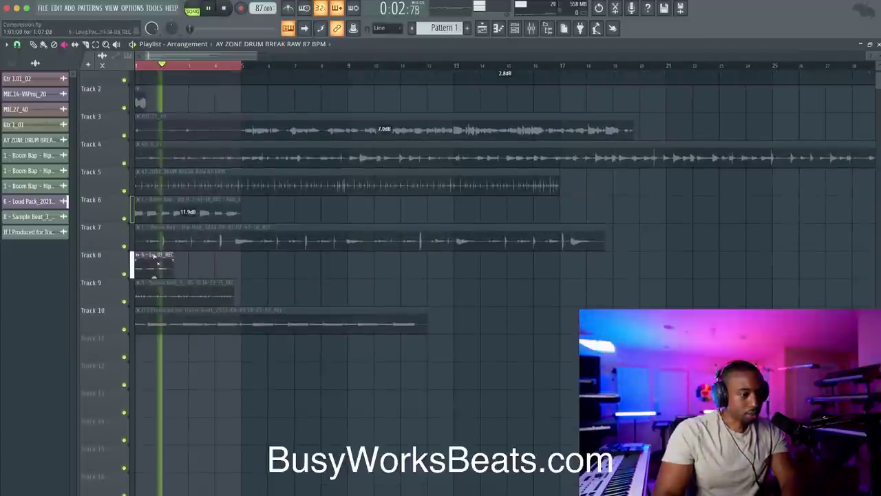
pyautogui.press('space')
# Step: Unmute the Track 10 clip, mute the Track 8 clip, and audition Track 10 alone
pyautogui.click(182, 321)
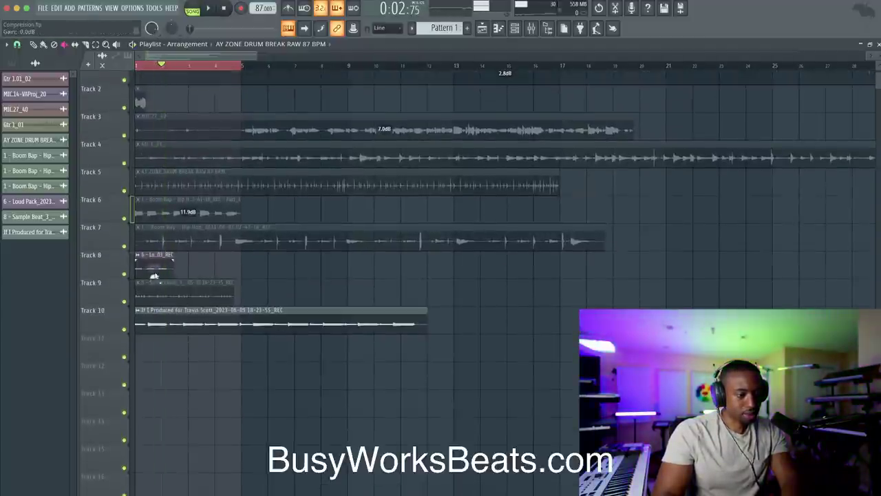
pyautogui.click(154, 268)
pyautogui.press('space')
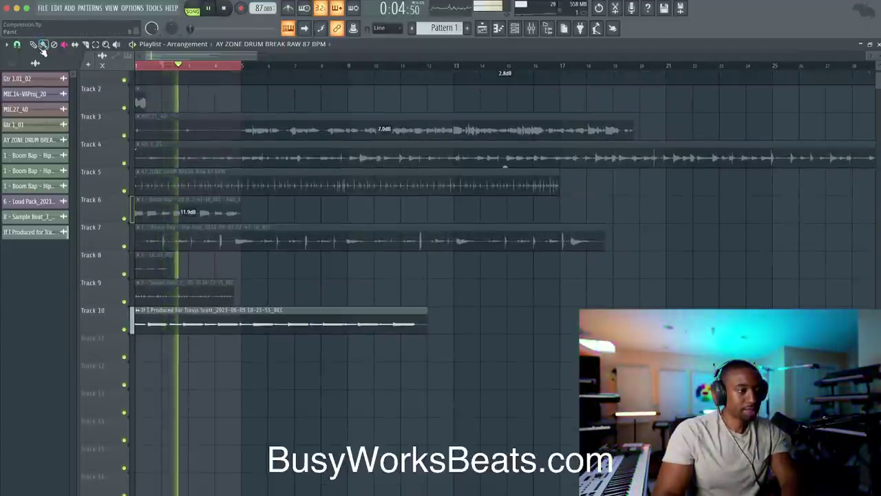
pyautogui.press('space')
# Step: Open the Track 10 clip's channel settings and route it to mixer track 1, undoing the link to track 10
pyautogui.doubleClick(252, 315)
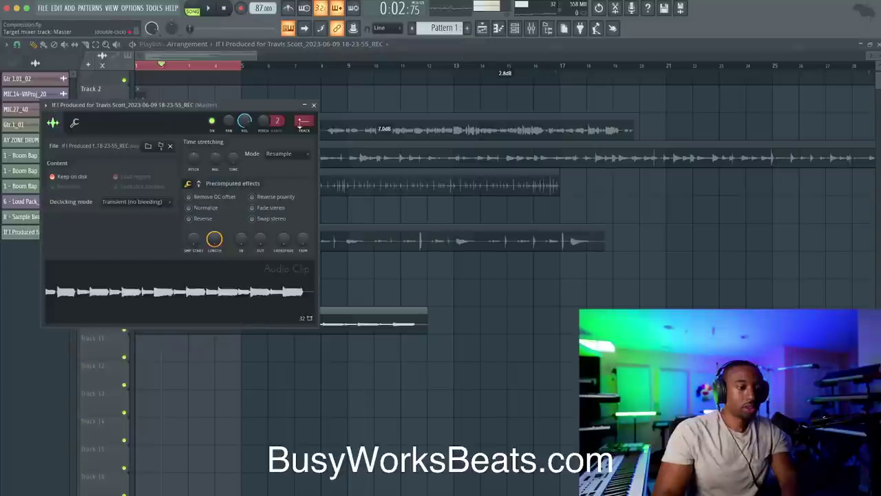
pyautogui.press('super+l')
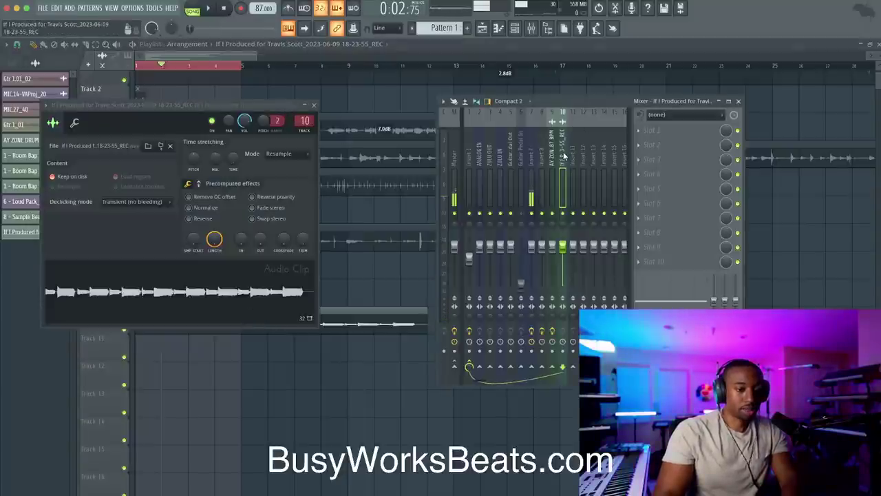
pyautogui.press('super+z')
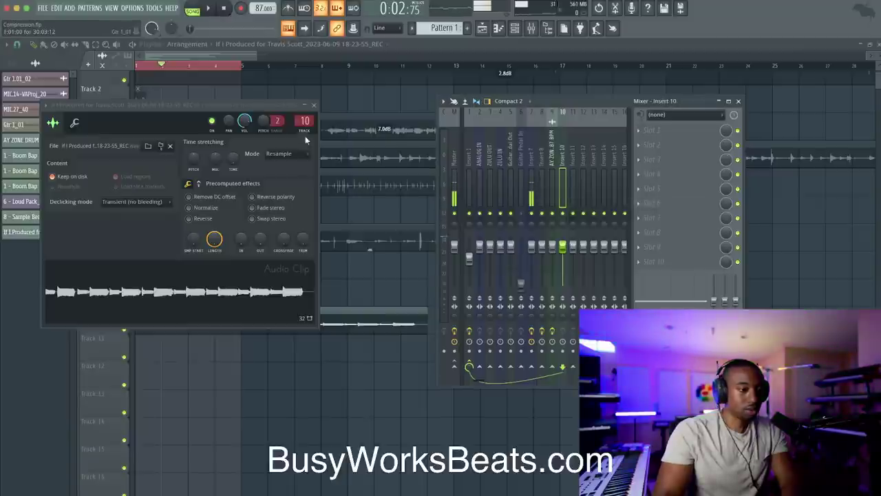
pyautogui.scroll(-9, 305, 118)
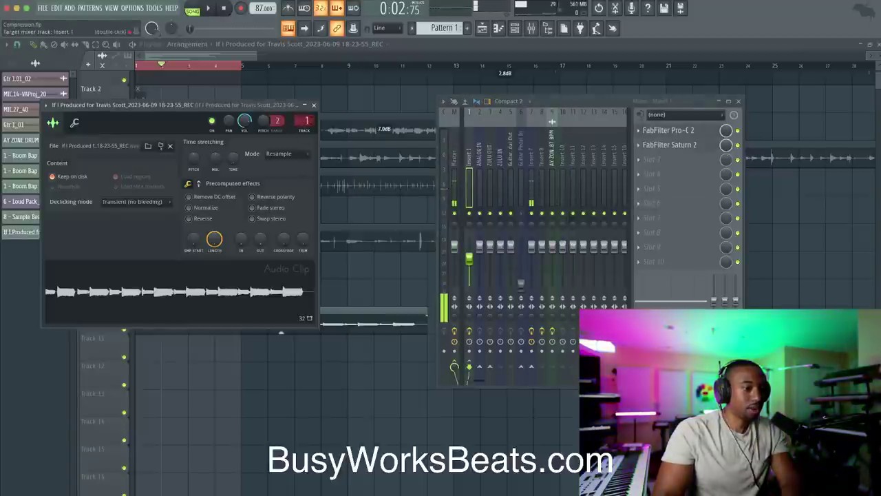
# Step: Reset mixer track Insert 1 to its default state, clearing its effects and fader setting
pyautogui.rightClick(471, 155)
pyautogui.click(506, 204)
pyautogui.press('Return')
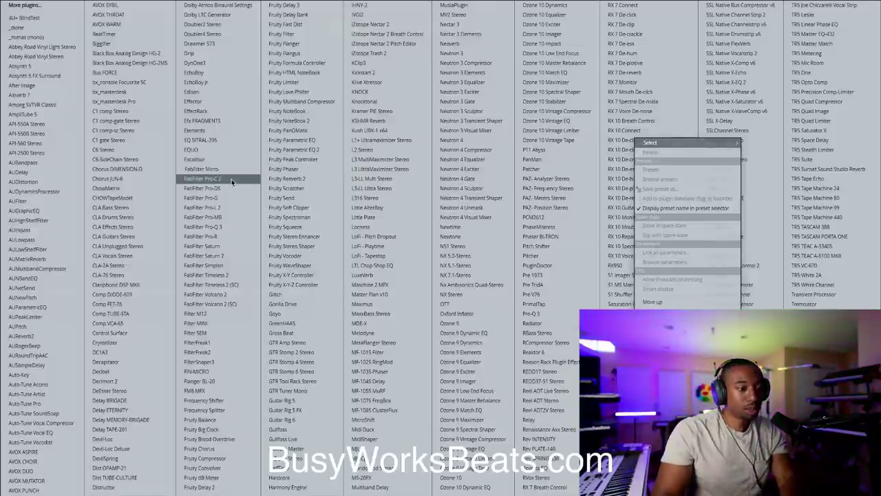
# Step: Add FabFilter Pro-C 2 to Insert 1's first effect slot with a 0 ms attack and 40 ms release
pyautogui.click(231, 178)
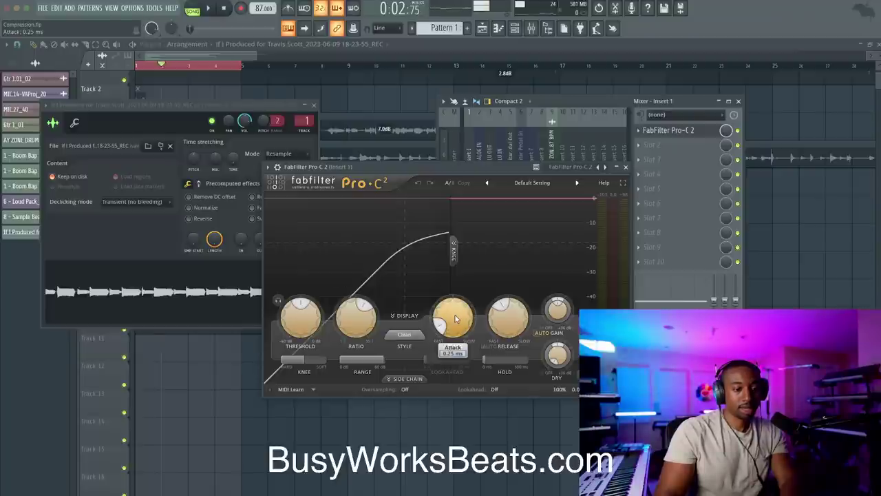
pyautogui.write('0')
pyautogui.press('Return')
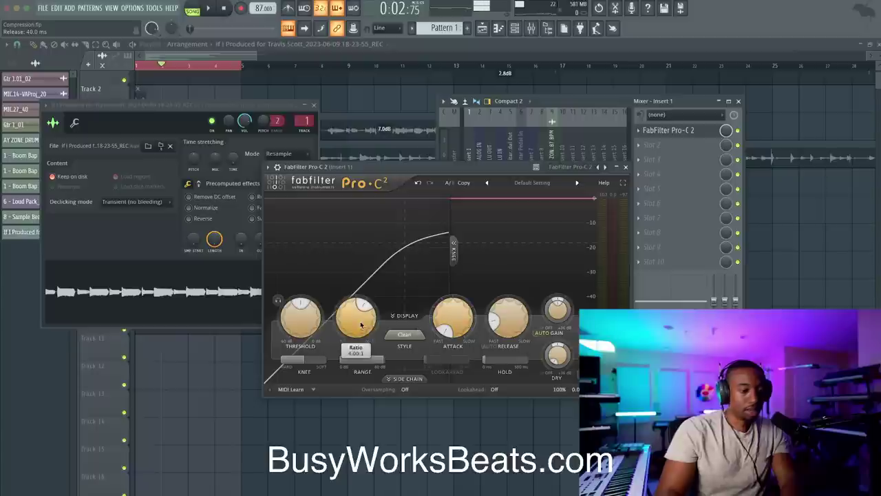
# Step: Play the Track 10 clip, toggle Pro-C 2's auto gain, and raise the clip's channel volume to 89%
pyautogui.press('space')
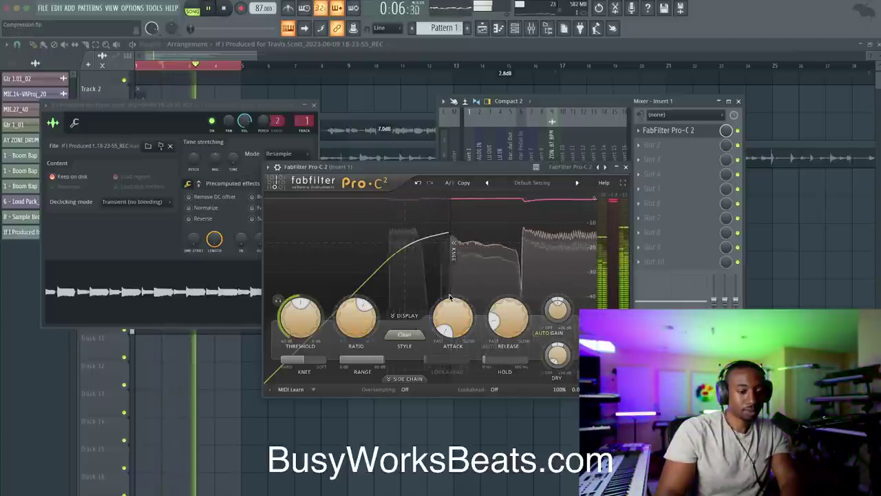
pyautogui.click(548, 332)
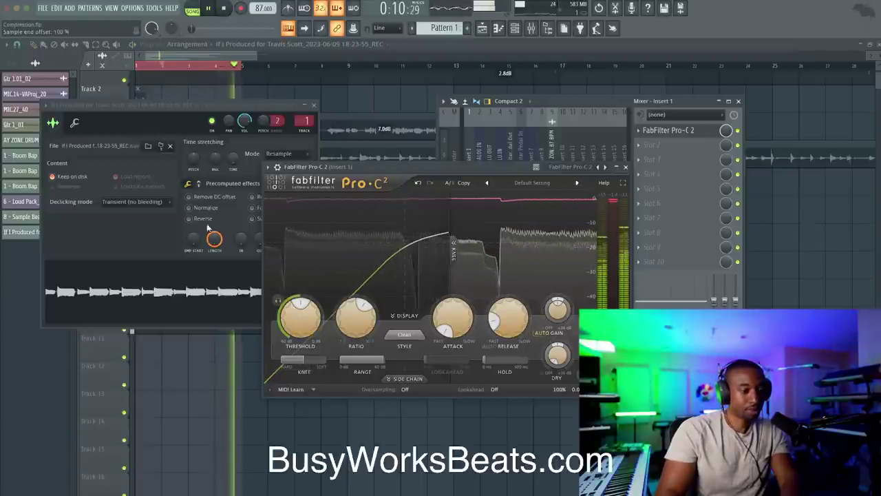
pyautogui.moveTo(245, 121); pyautogui.dragTo(244, 114)
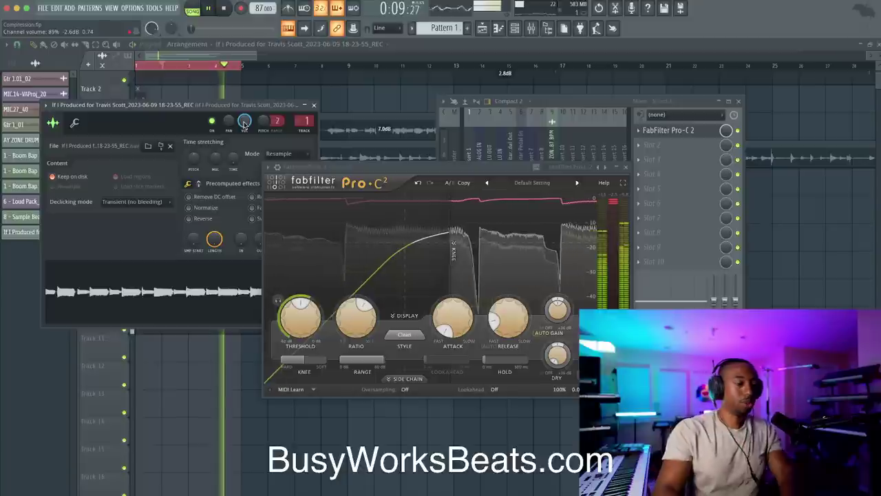
pyautogui.click(313, 106)
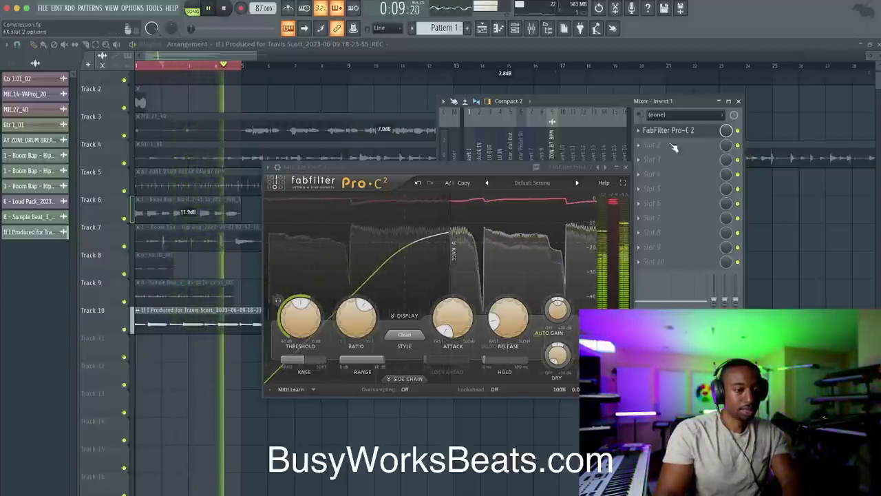
# Step: Close Pro-C 2 and add FabFilter Pro-MB to the second effect slot of Insert 1
pyautogui.click(625, 168)
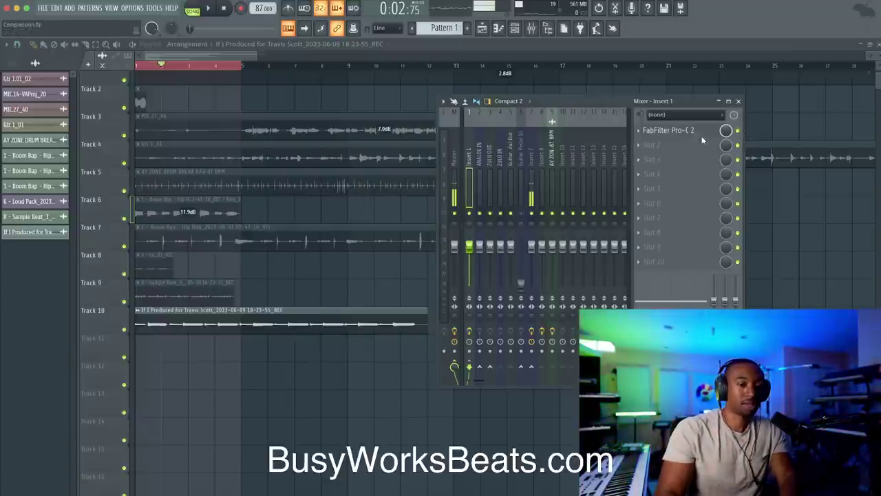
pyautogui.click(669, 146)
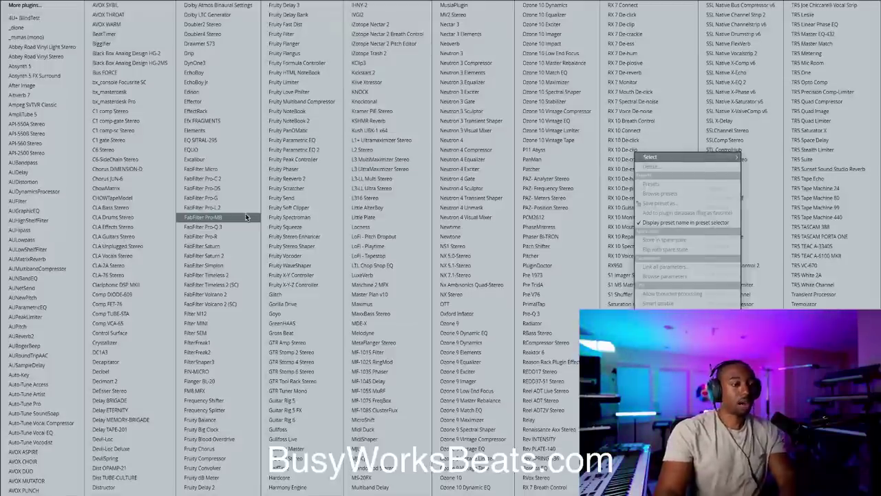
pyautogui.click(236, 217)
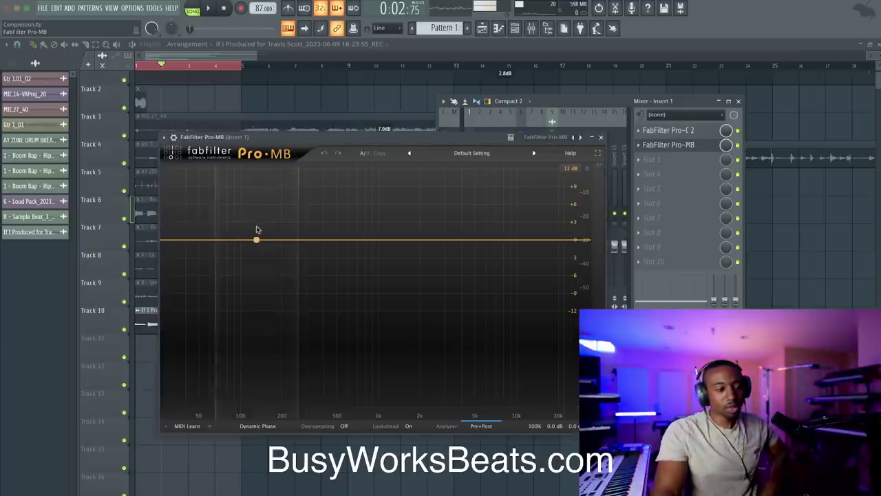
# Step: Create a Pro-MB band centred at about 200 Hz and briefly solo it while the Track 10 recording plays
pyautogui.press('space')
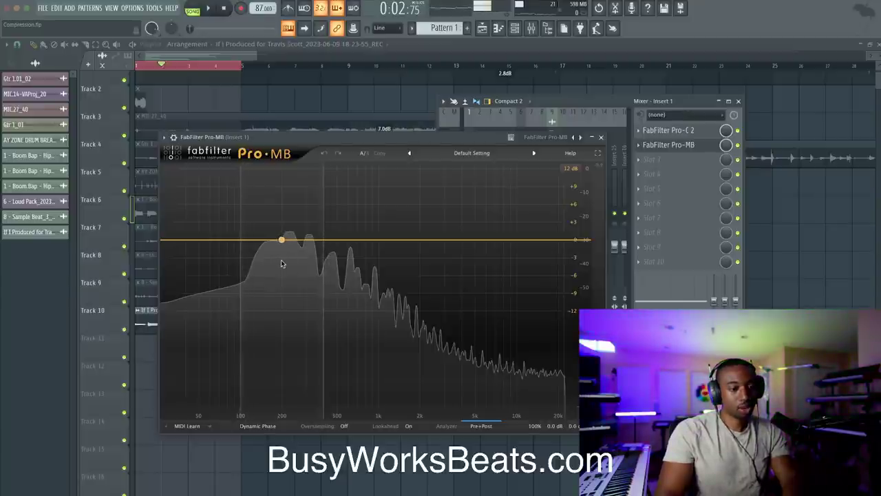
pyautogui.click(281, 239)
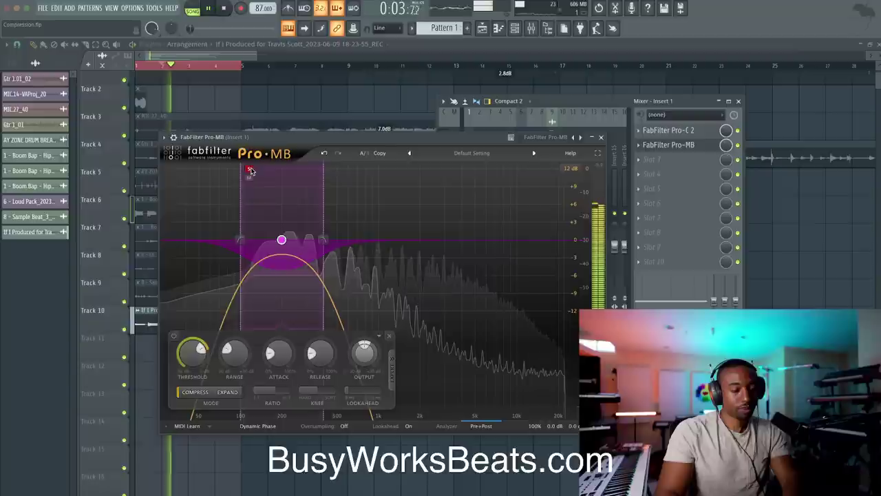
pyautogui.click(250, 170)
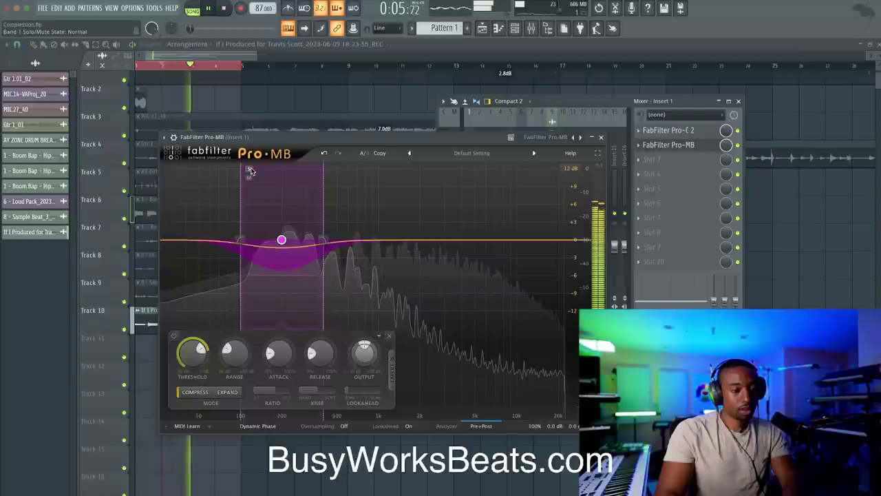
pyautogui.press('space')
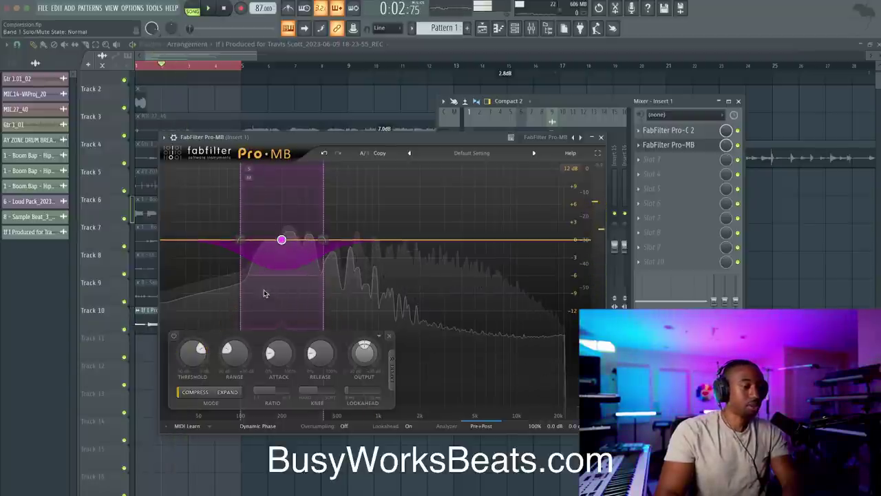
# Step: Lower Pro-MB's Band 1 threshold to -46.19 dB and audition the band compression on the recording
pyautogui.press('space')
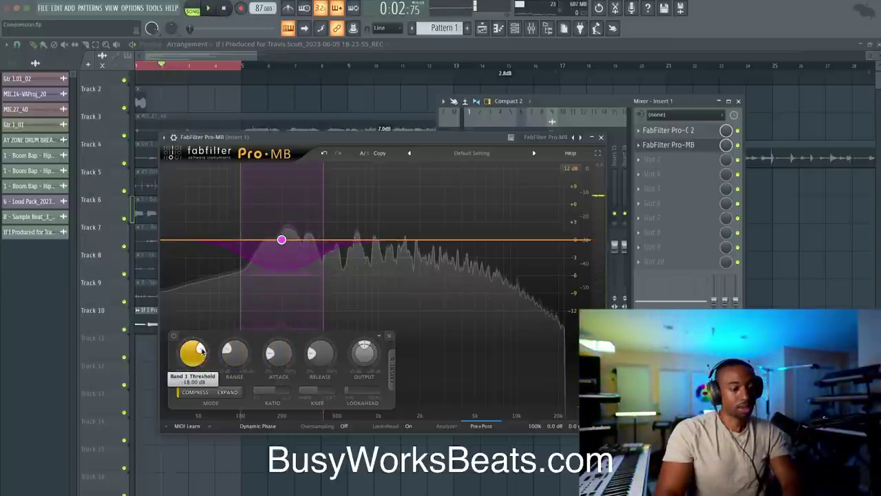
pyautogui.moveTo(193, 348)
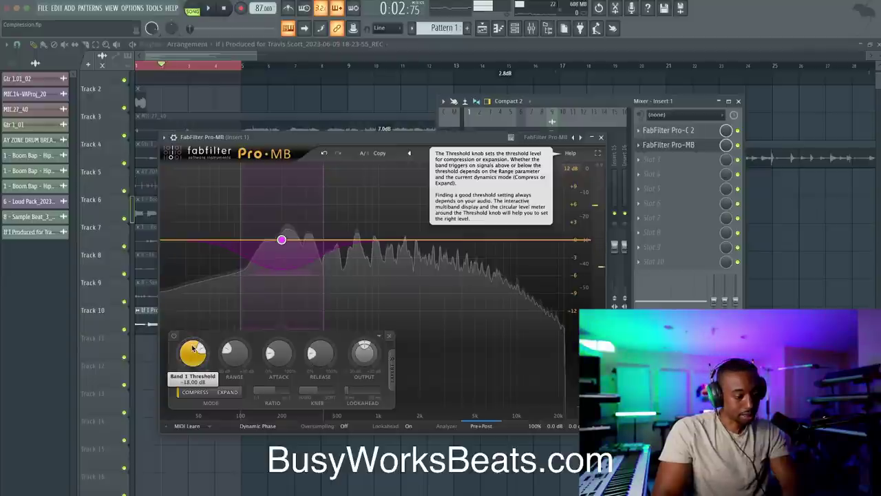
pyautogui.moveTo(193, 349); pyautogui.dragTo(180, 390)
pyautogui.press('space')
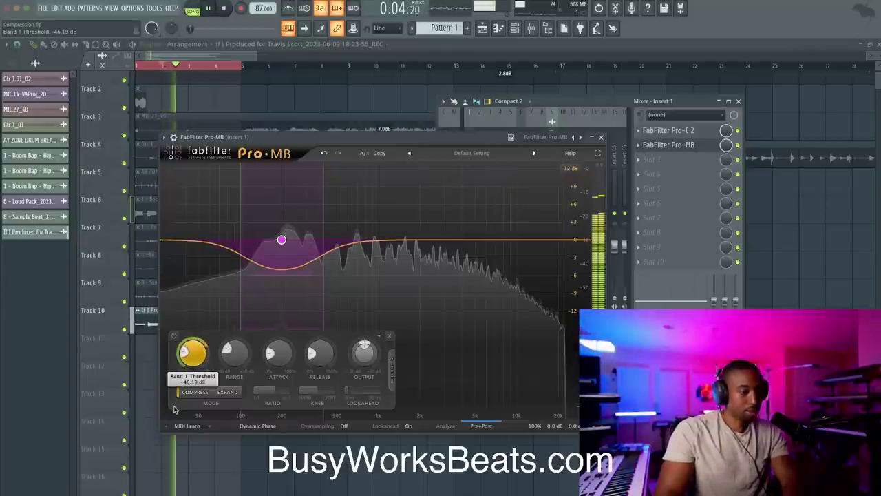
pyautogui.moveTo(201, 361)
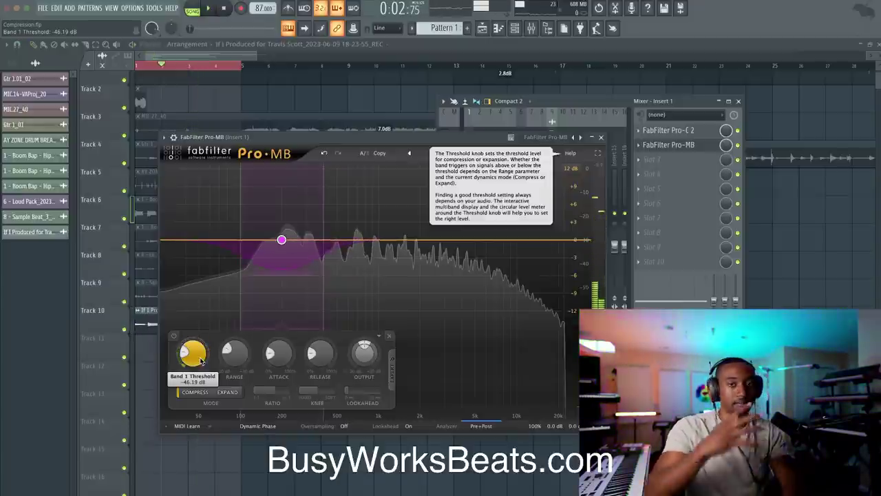
pyautogui.press('space')
pyautogui.moveTo(201, 360); pyautogui.dragTo(196, 387)
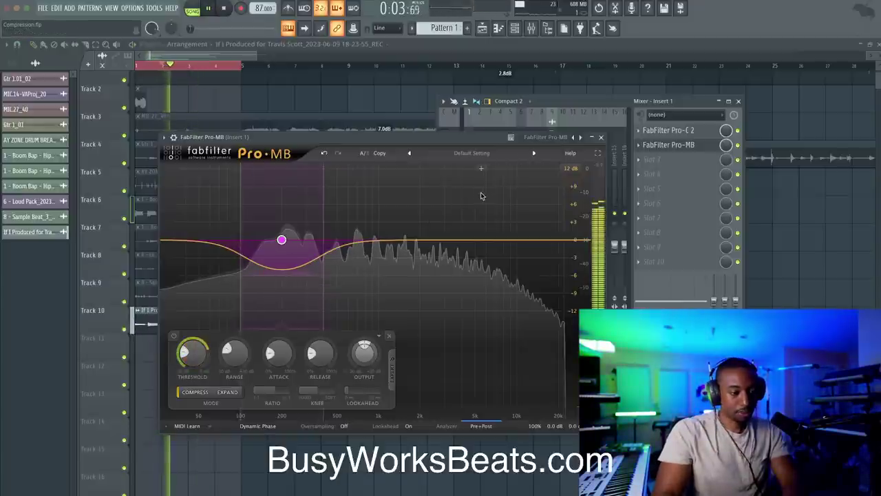
# Step: Close Pro-MB and play the Track 10 recording through Insert 1 with Insert 7 muted
pyautogui.click(603, 137)
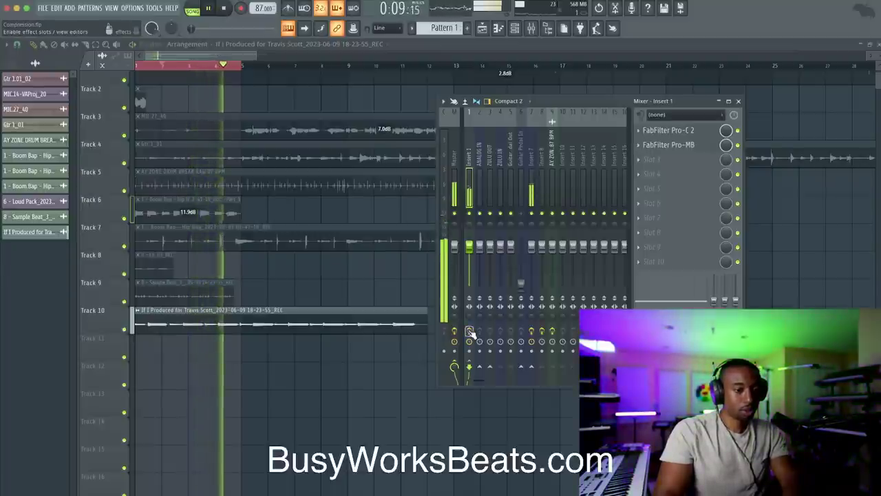
pyautogui.press('space')
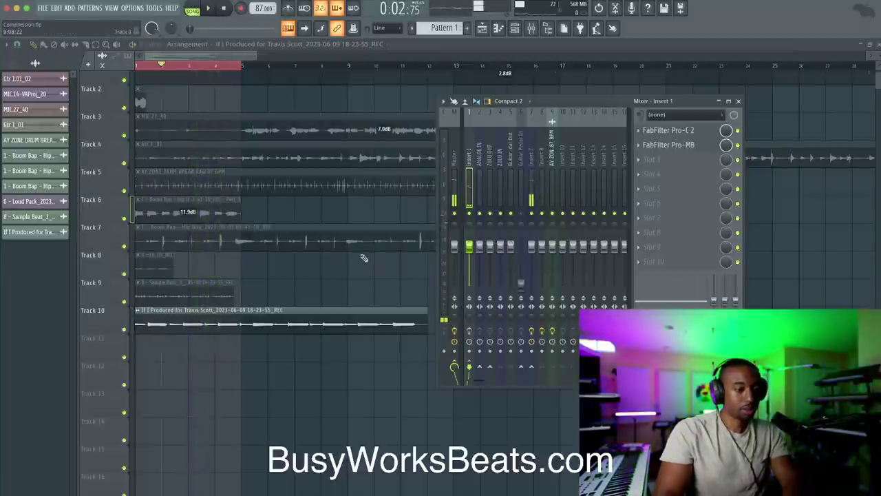
pyautogui.press('space')
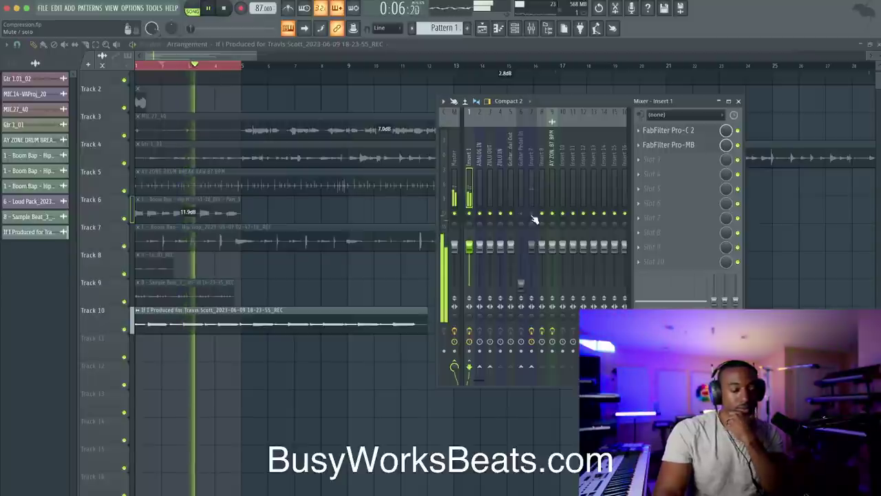
pyautogui.press('space')
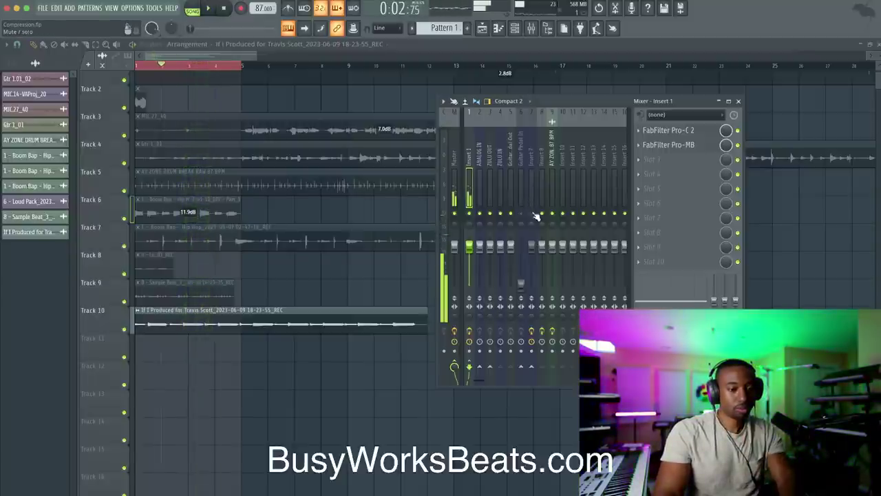
# Step: Add Edison to the third effect slot of Insert 1 and arm it to record on play
pyautogui.click(649, 161)
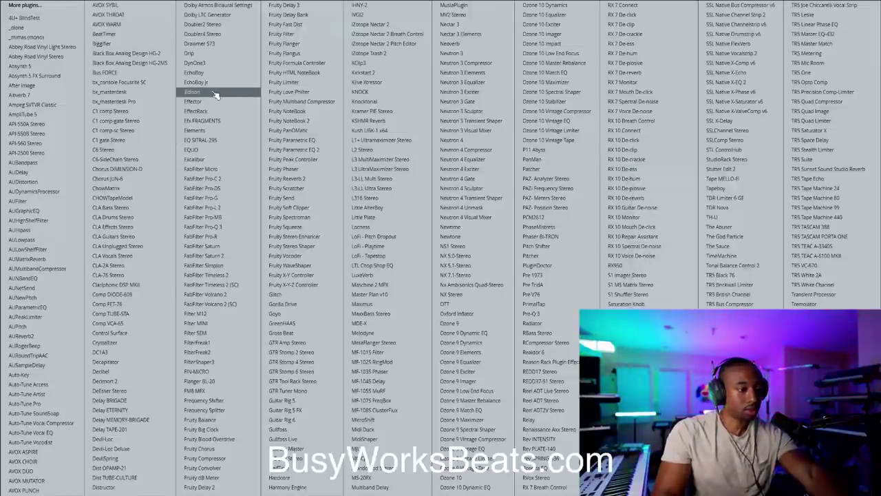
pyautogui.click(210, 92)
pyautogui.click(190, 161)
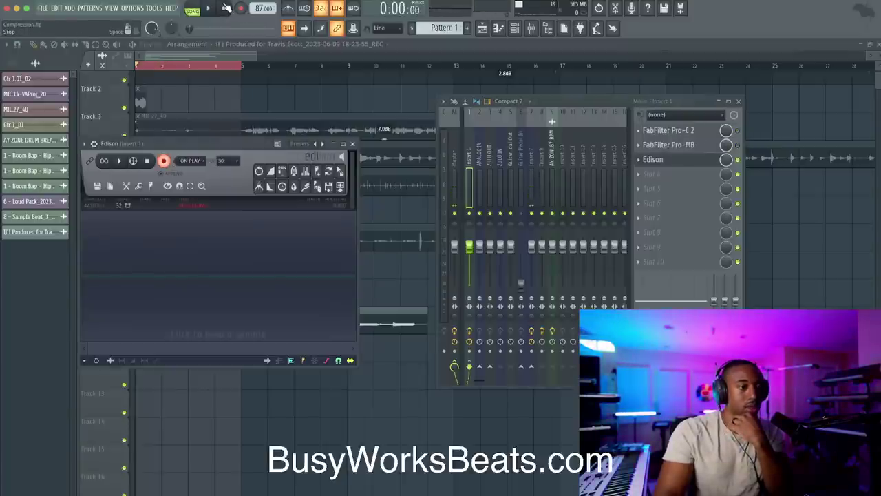
# Step: Record a pass of the loop into Edison with Pro-C 2 and Pro-MB bypassed, and trim the excess off its end
pyautogui.press('space')
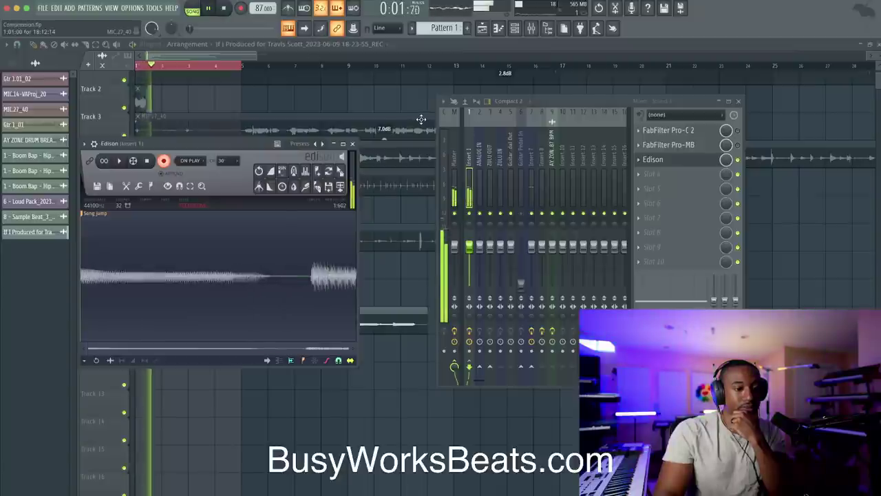
pyautogui.click(531, 200)
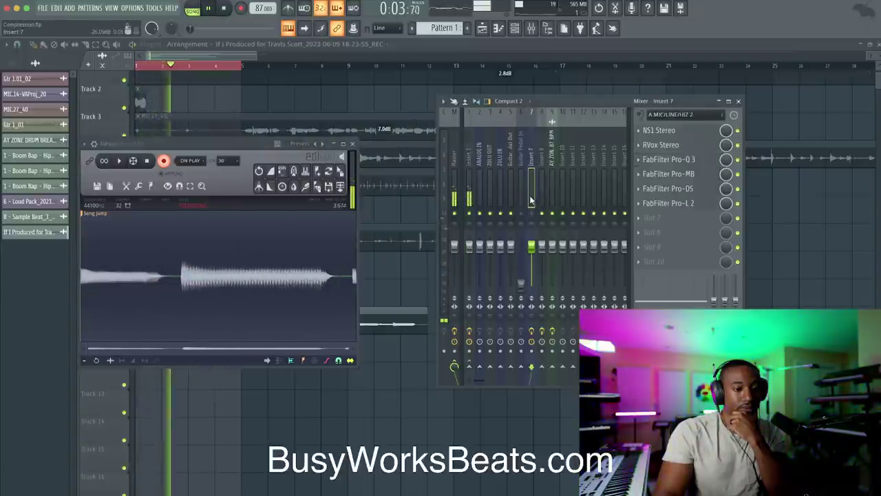
pyautogui.click(468, 181)
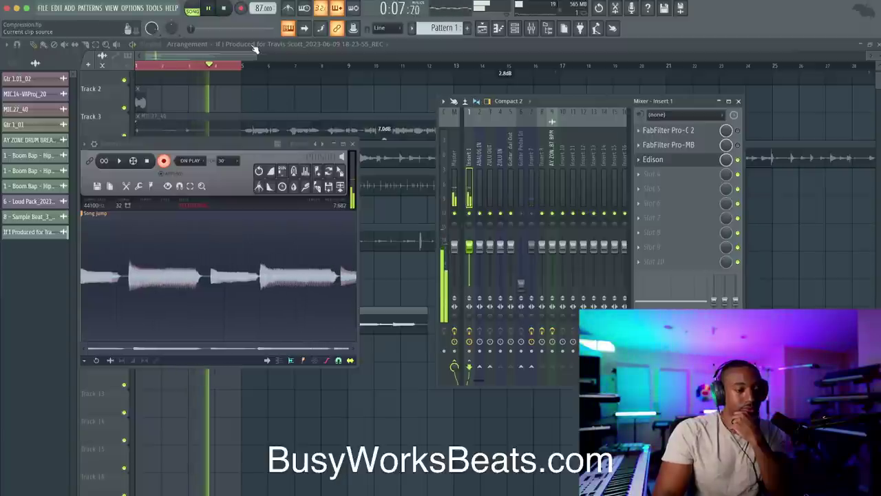
pyautogui.click(229, 13)
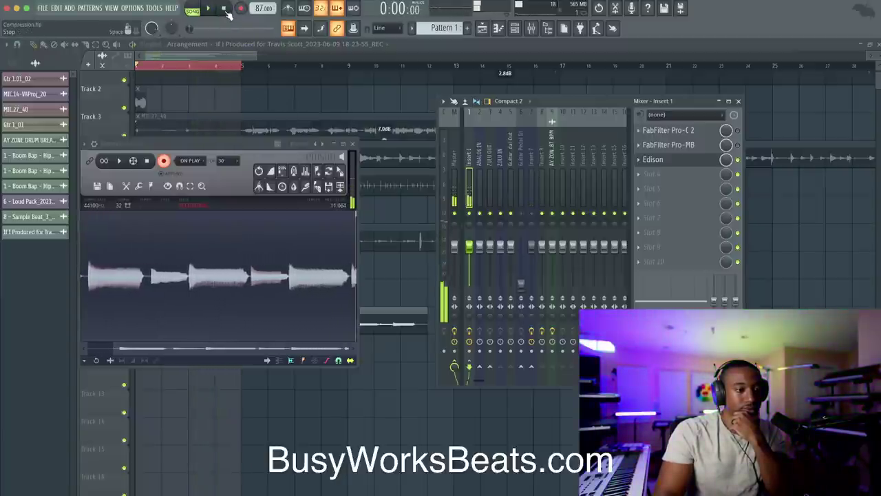
pyautogui.click(166, 162)
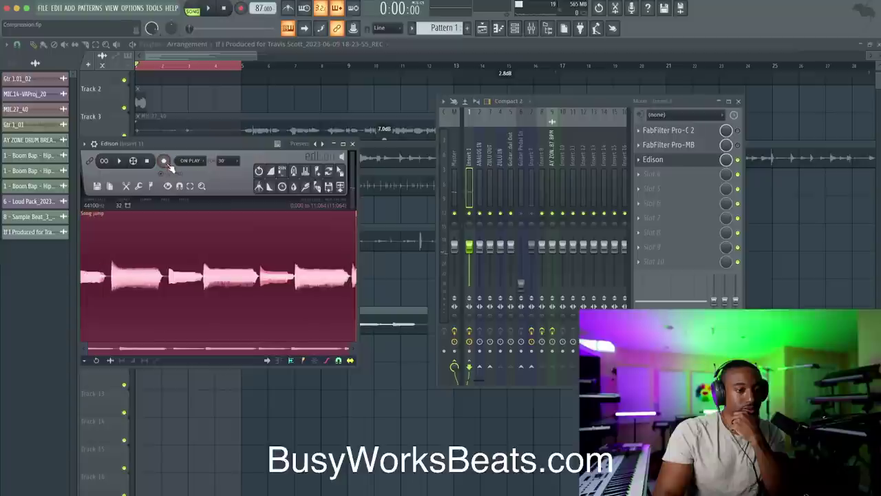
pyautogui.rightClick(355, 216)
pyautogui.click(368, 228)
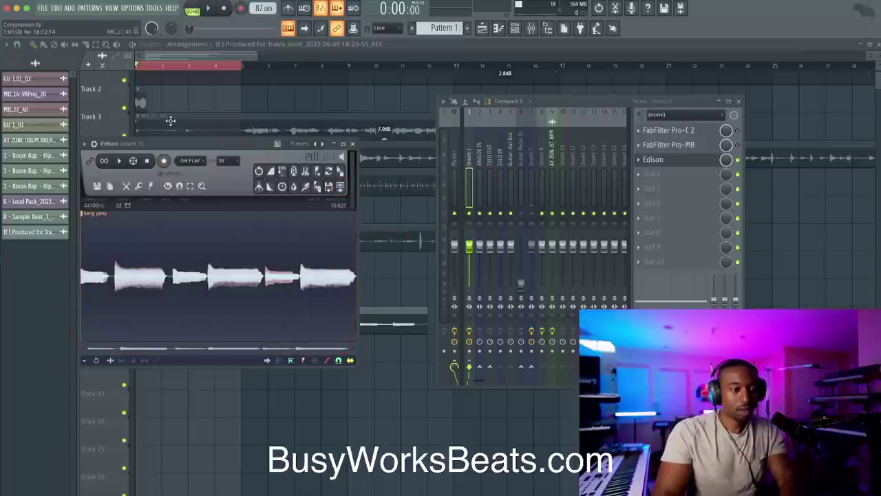
# Step: Append a second loop pass in Edison with Pro-C 2 and Pro-MB enabled, and unmute Insert 7
pyautogui.click(166, 163)
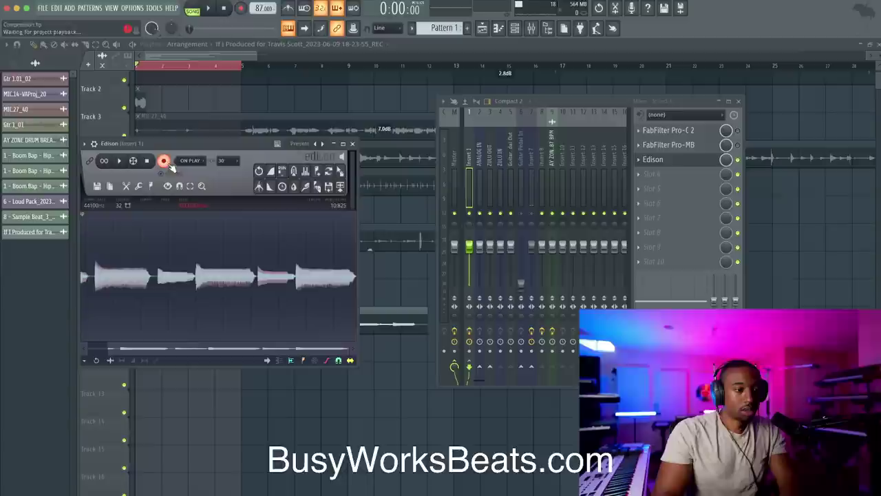
pyautogui.click(738, 131)
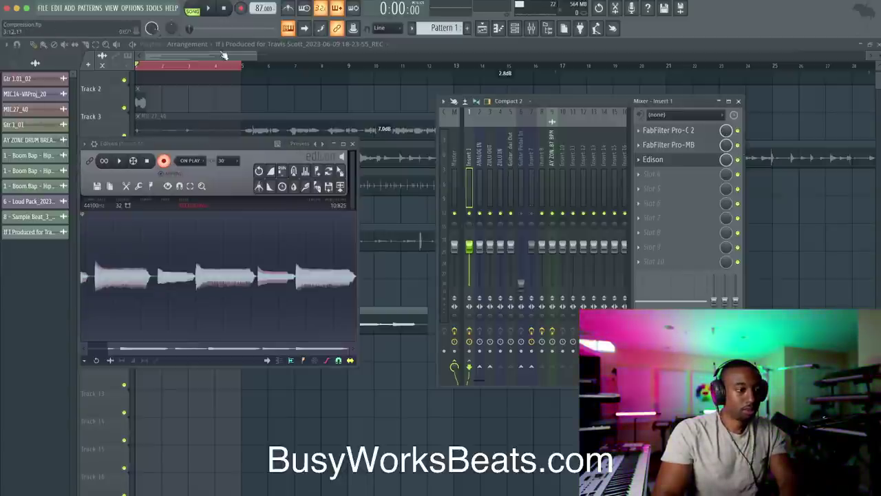
pyautogui.click(208, 9)
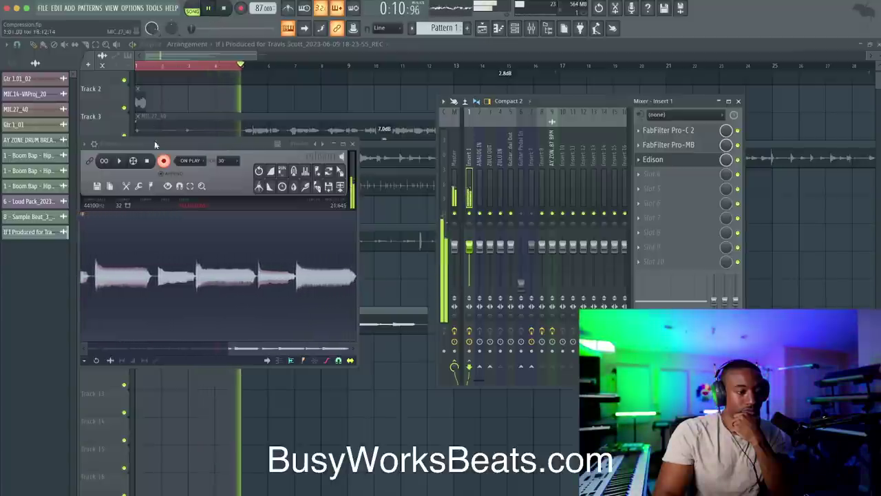
pyautogui.click(224, 10)
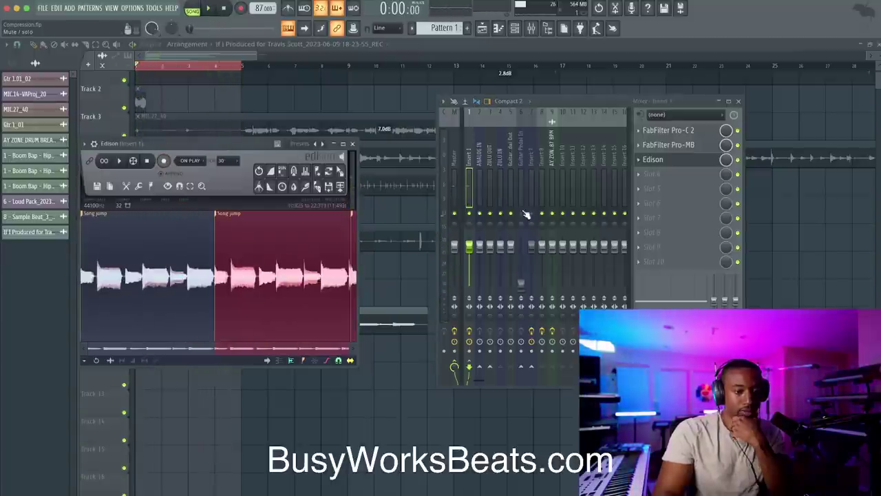
pyautogui.click(531, 214)
# Step: Compare the note attacks and peaks of the uncompressed and compressed passes in Edison's waveform
pyautogui.click(252, 251)
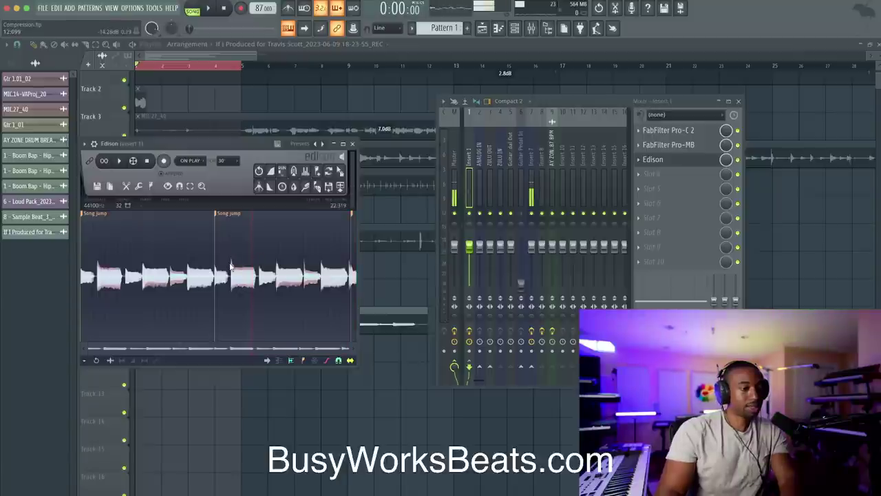
pyautogui.scroll(5, 230, 266)
pyautogui.scroll(-4, 246, 269)
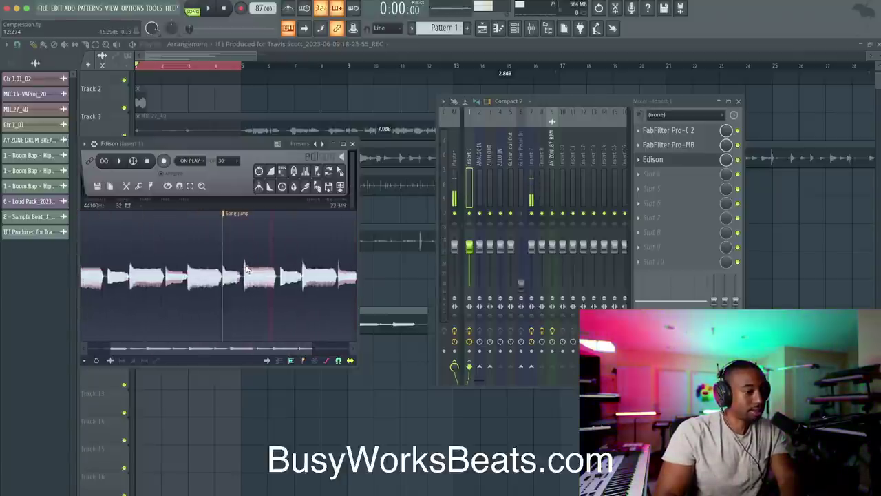
pyautogui.scroll(4, 206, 277)
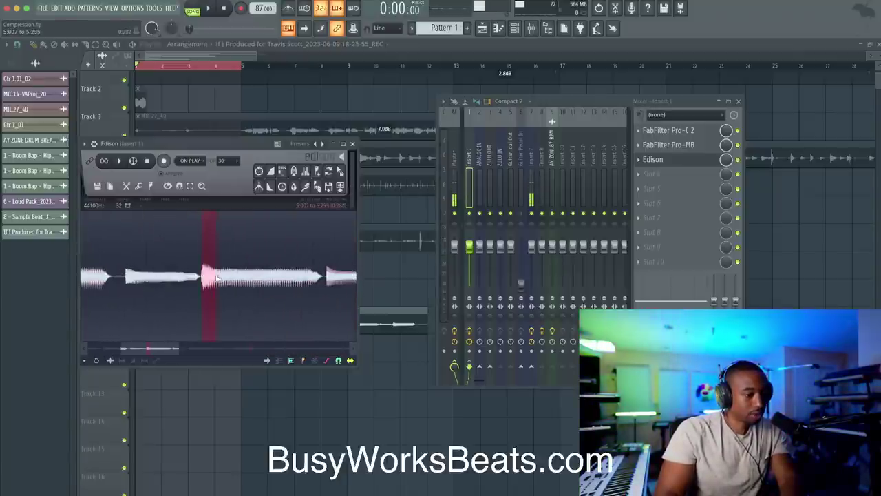
pyautogui.scroll(-4, 212, 277)
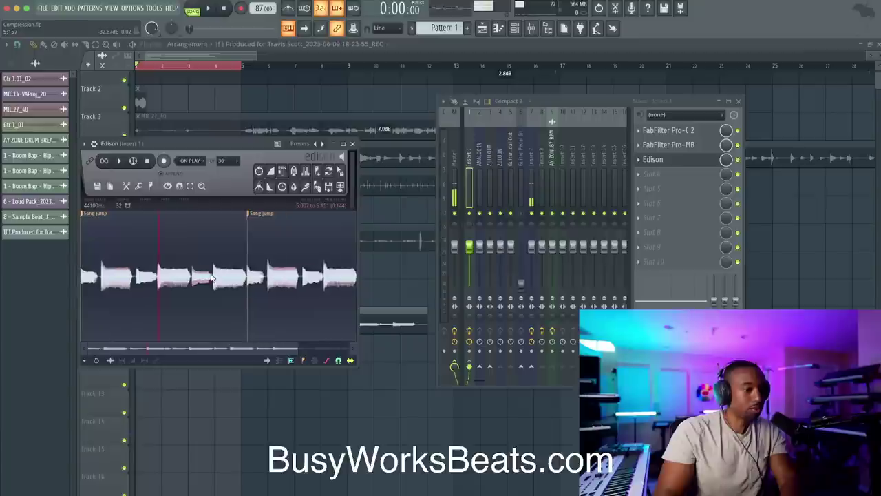
pyautogui.click(269, 271)
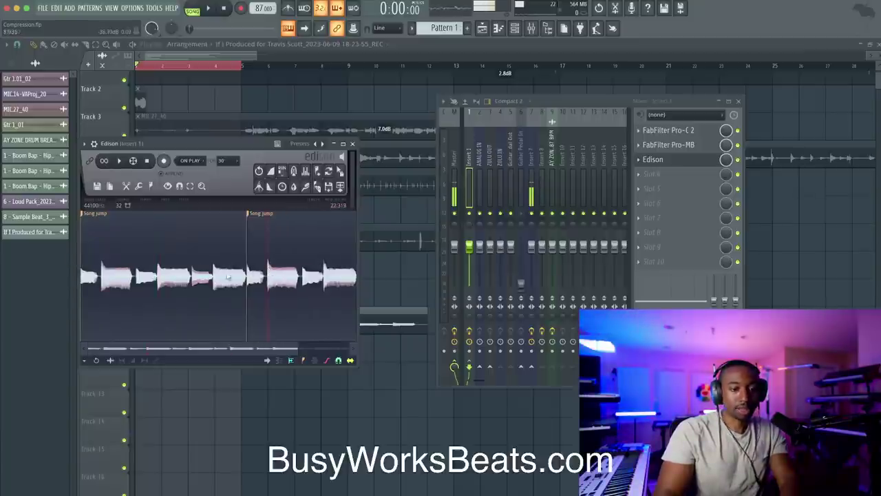
# Step: Set Pro-C 2's release on Insert 1 to 140 ms and close the plugin
pyautogui.click(668, 130)
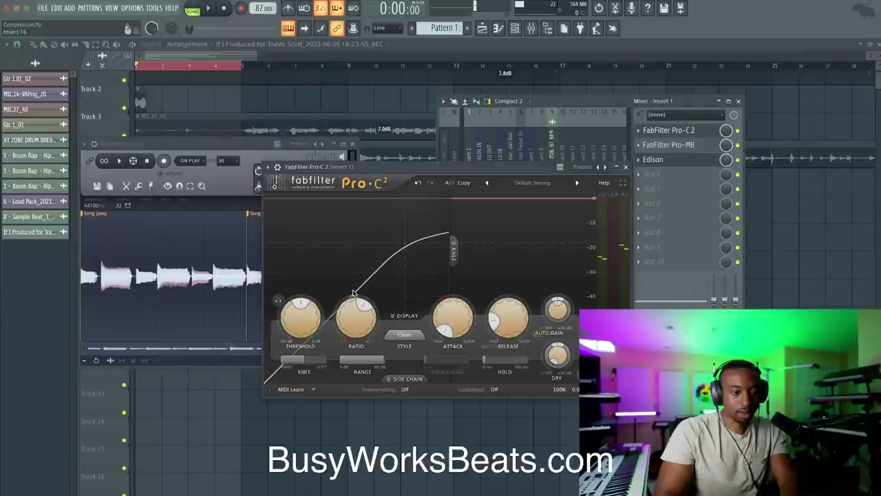
pyautogui.doubleClick(511, 318)
pyautogui.write('140.0 ms')
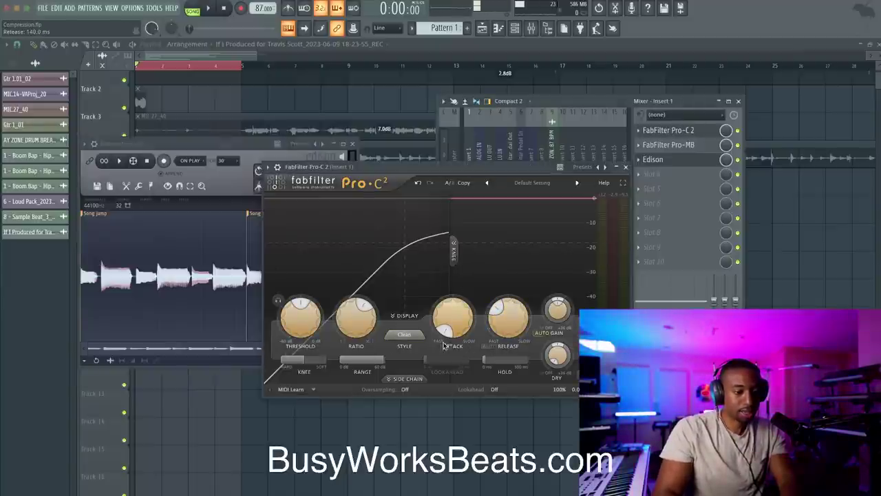
pyautogui.click(624, 167)
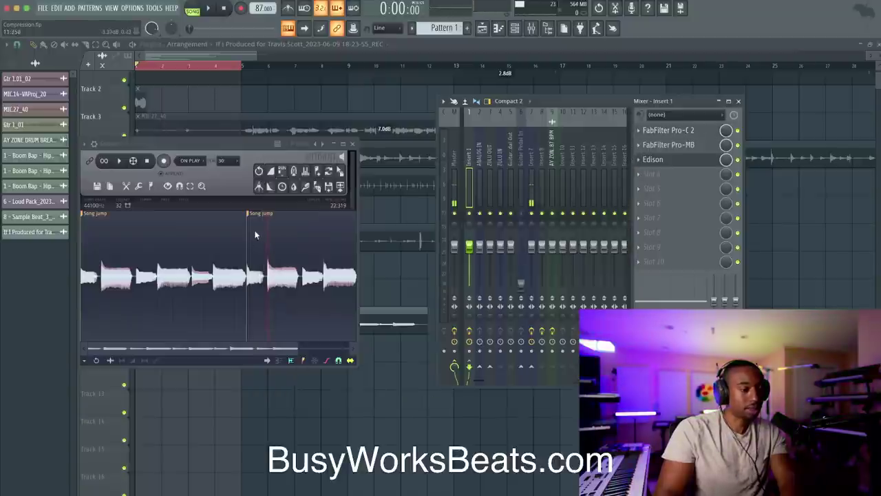
# Step: Trim the leftover audio after the last marker of the Edison recording
pyautogui.scroll(-2, 258, 267)
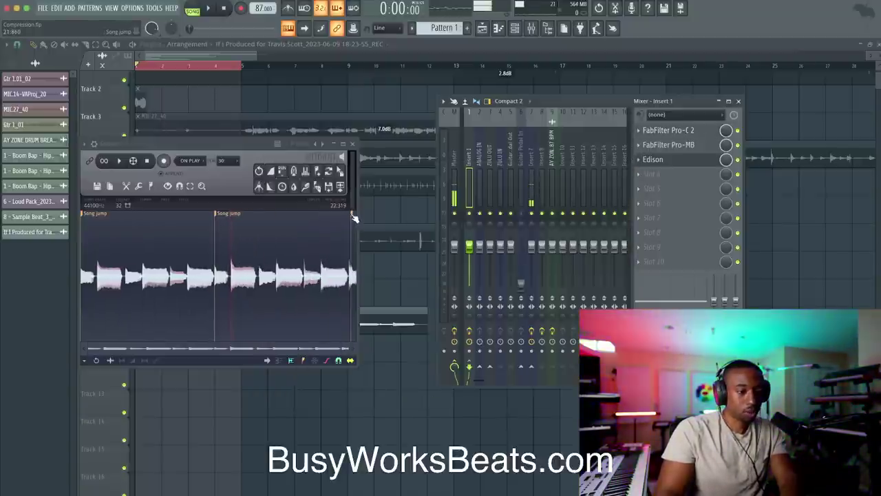
pyautogui.moveTo(356, 216); pyautogui.dragTo(351, 218)
pyautogui.click(351, 261)
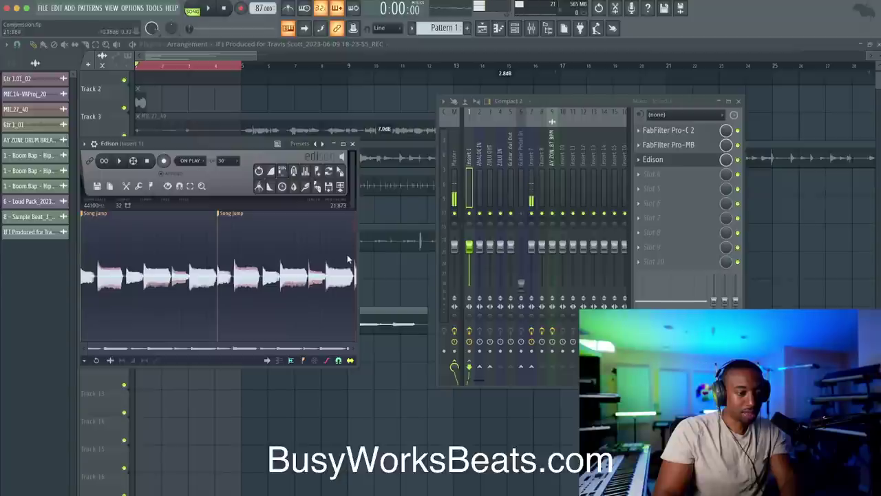
# Step: Delete the leftover tail of the Edison recording and rename its two markers ORIGINAL and COMPRESSION
pyautogui.press('Delete')
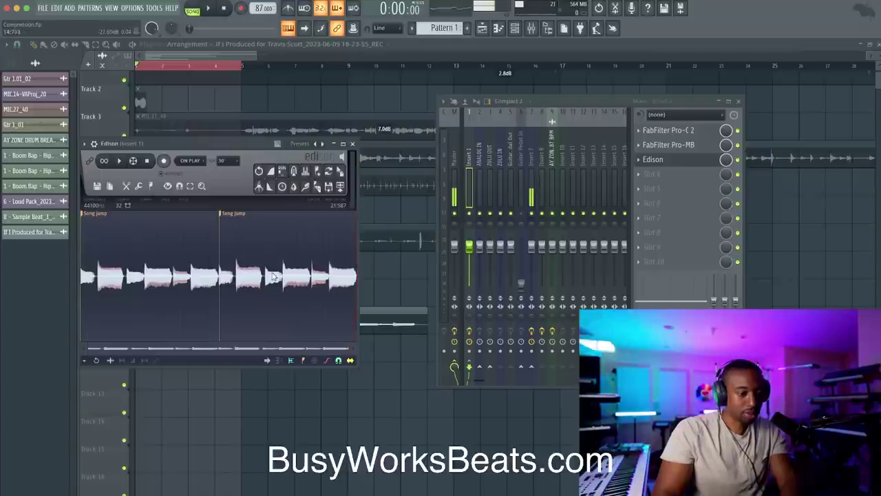
pyautogui.rightClick(98, 213)
pyautogui.click(124, 258)
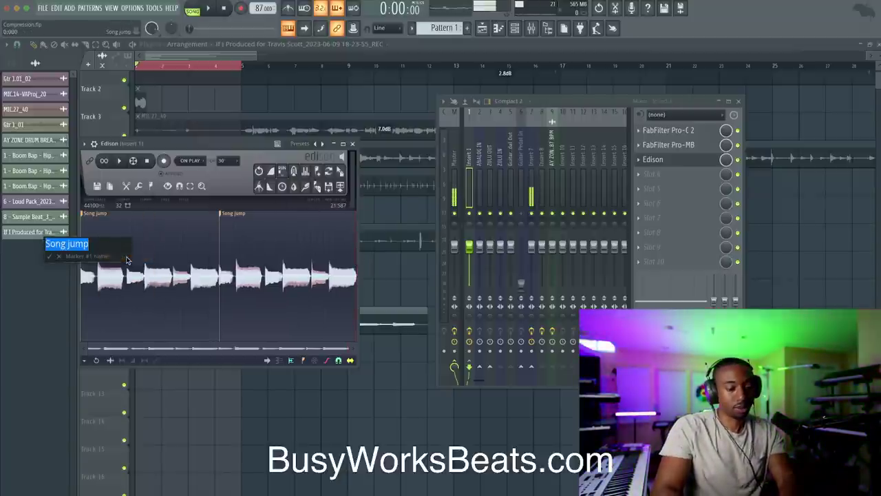
pyautogui.write('ORIGINAL')
pyautogui.press('Return')
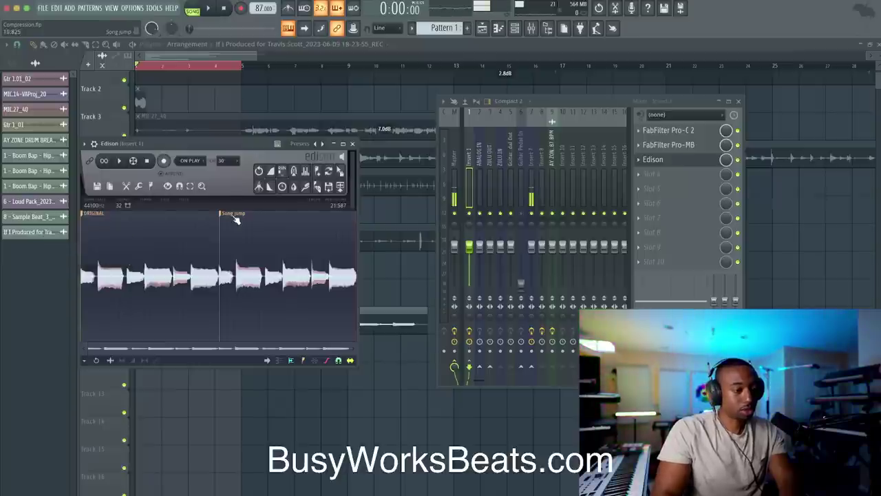
pyautogui.rightClick(234, 217)
pyautogui.click(255, 259)
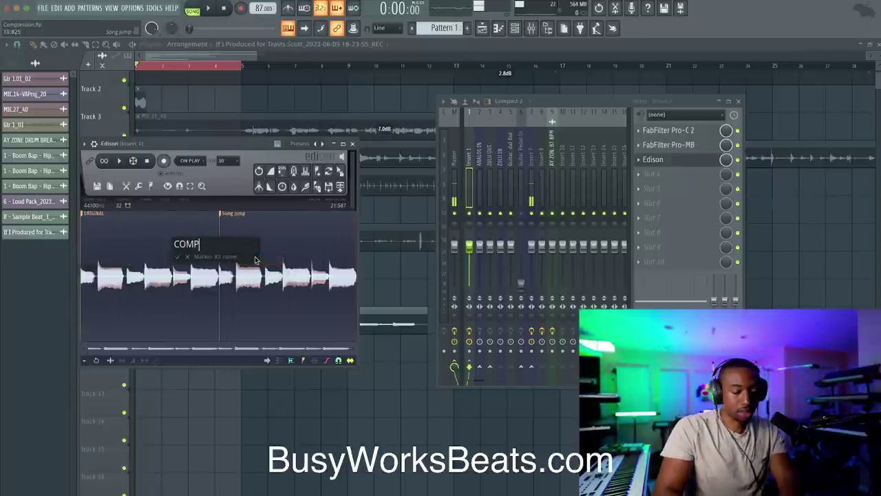
pyautogui.press('Return')
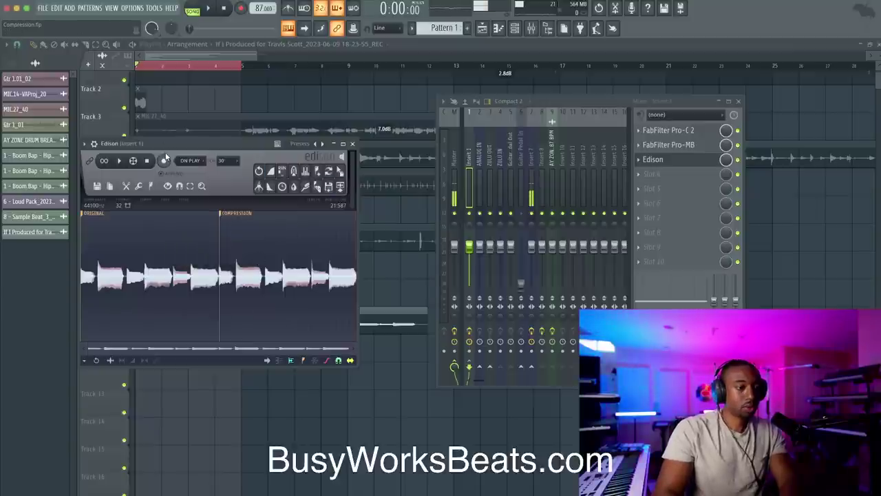
# Step: Set Pro-C 2's knee on Insert 1 to fully hard and close the plugin
pyautogui.click(688, 131)
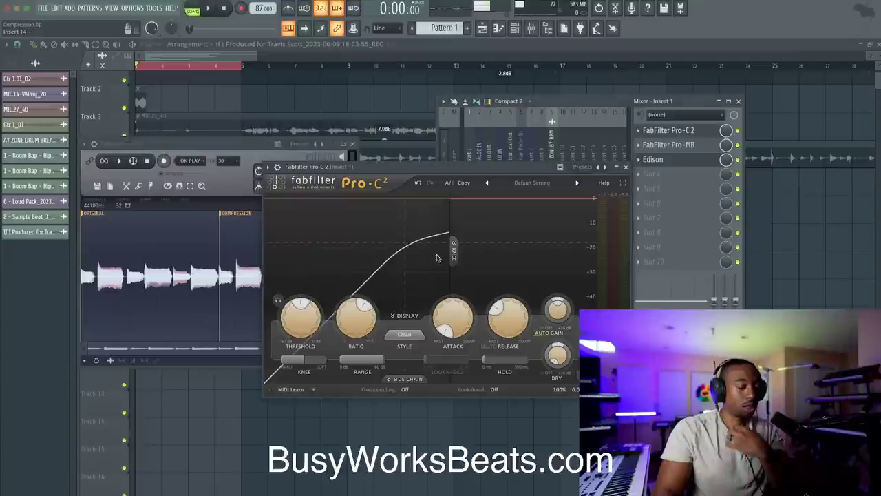
pyautogui.click(625, 167)
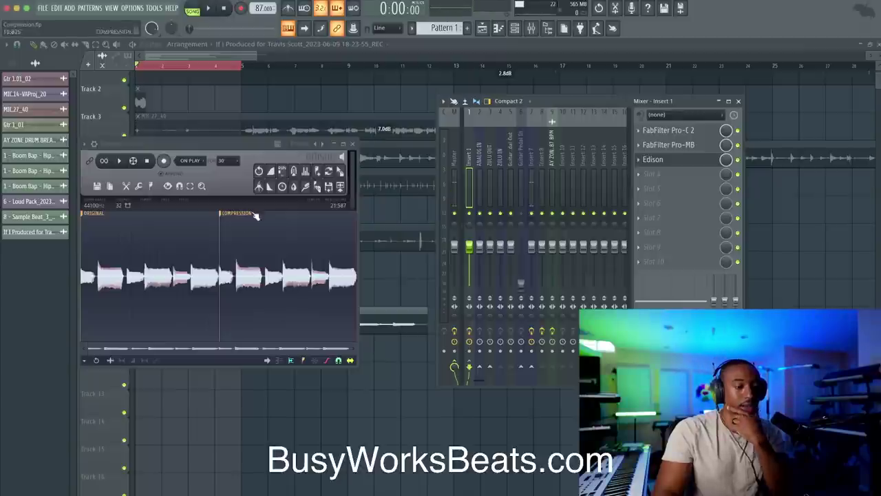
pyautogui.click(707, 131)
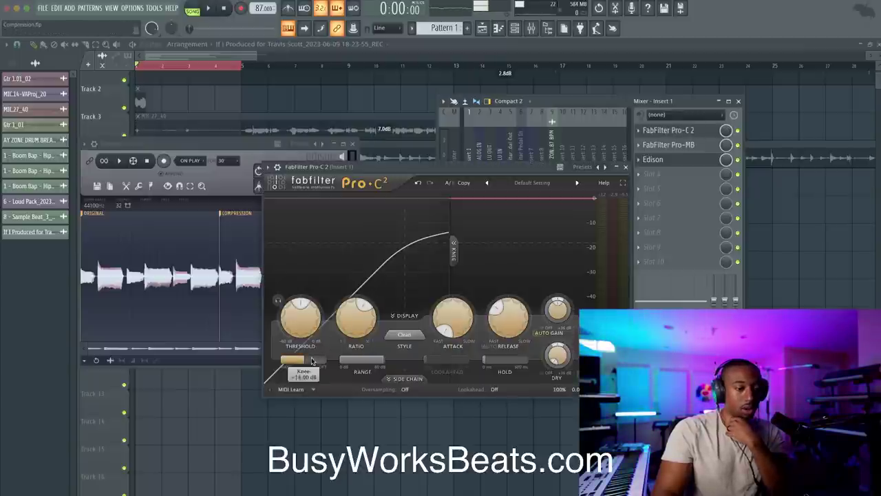
pyautogui.click(625, 167)
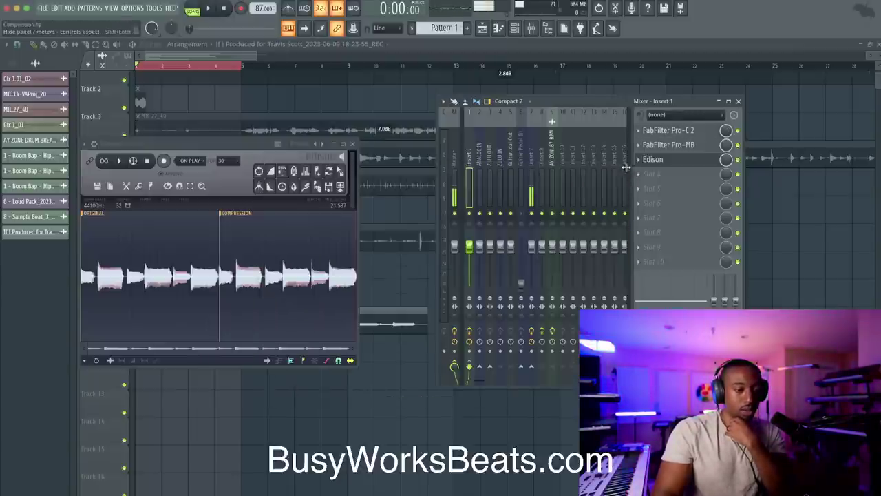
pyautogui.click(164, 161)
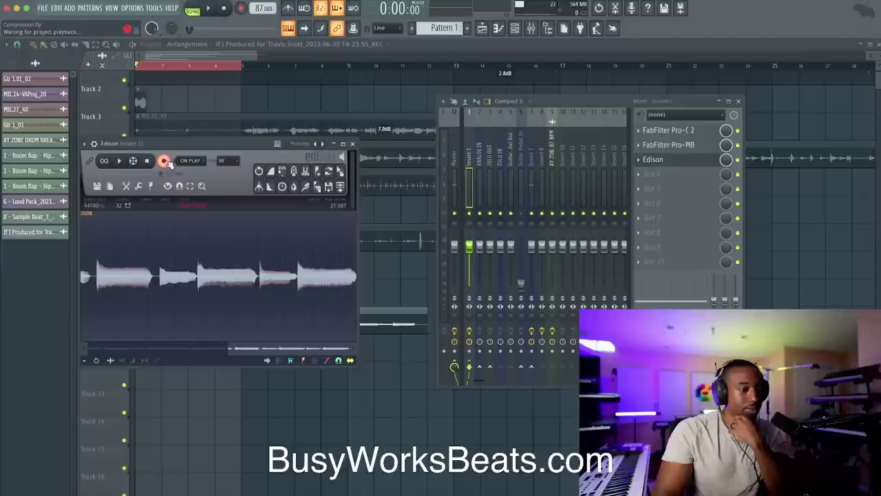
pyautogui.click(213, 10)
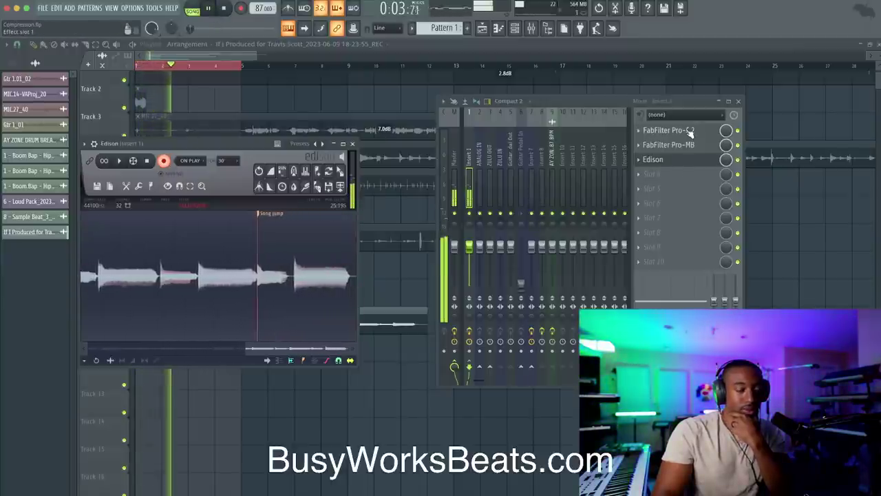
pyautogui.press('space')
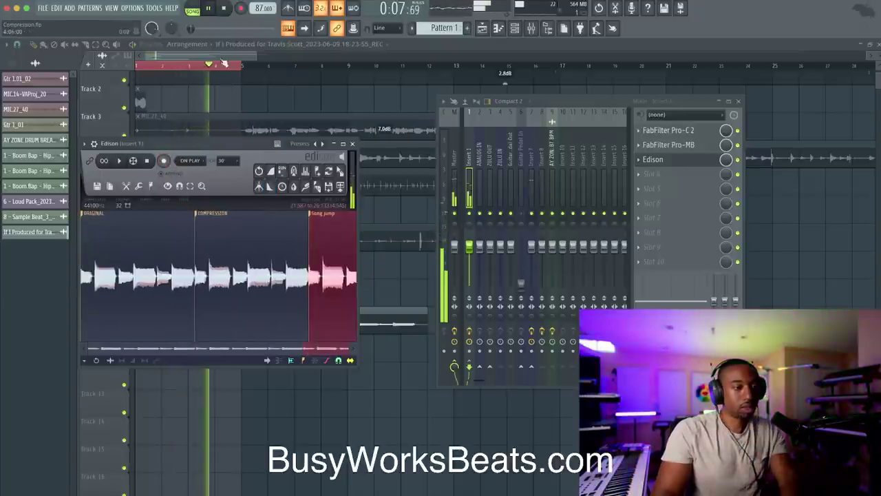
pyautogui.press('space')
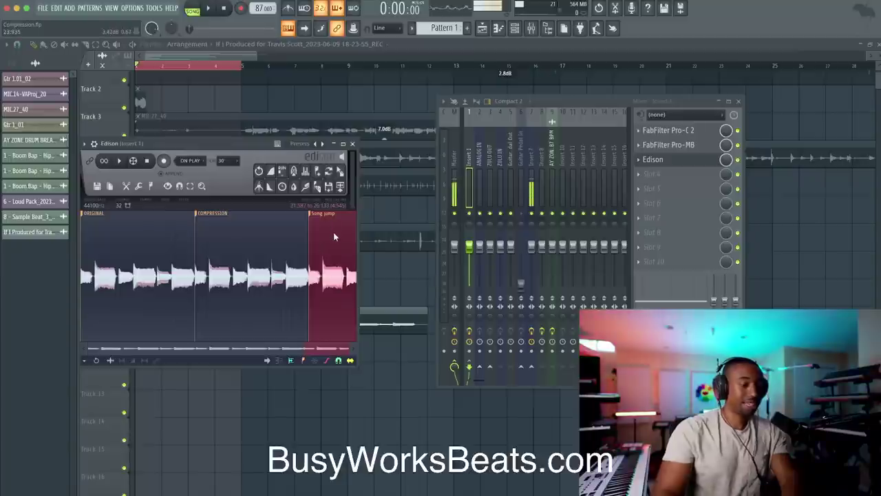
pyautogui.press('Delete')
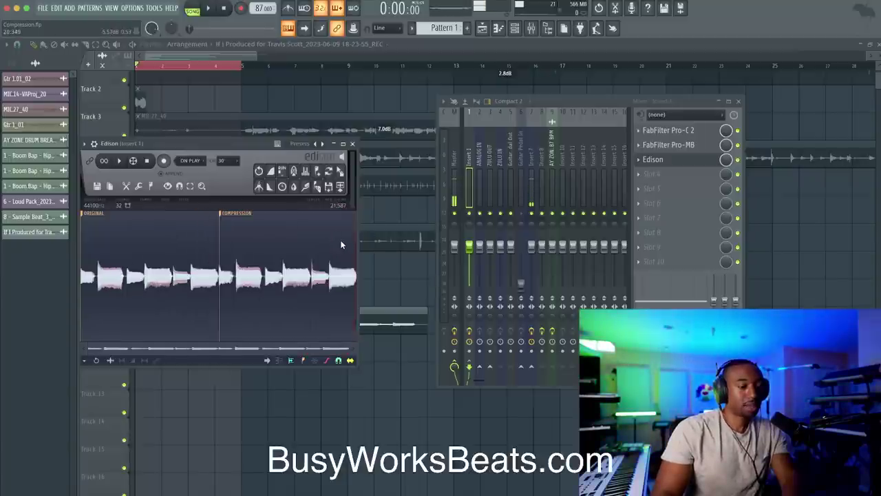
# Step: Lower Pro-C 2's threshold on Insert 1 to about -27.17 dB while playing the loop
pyautogui.click(679, 132)
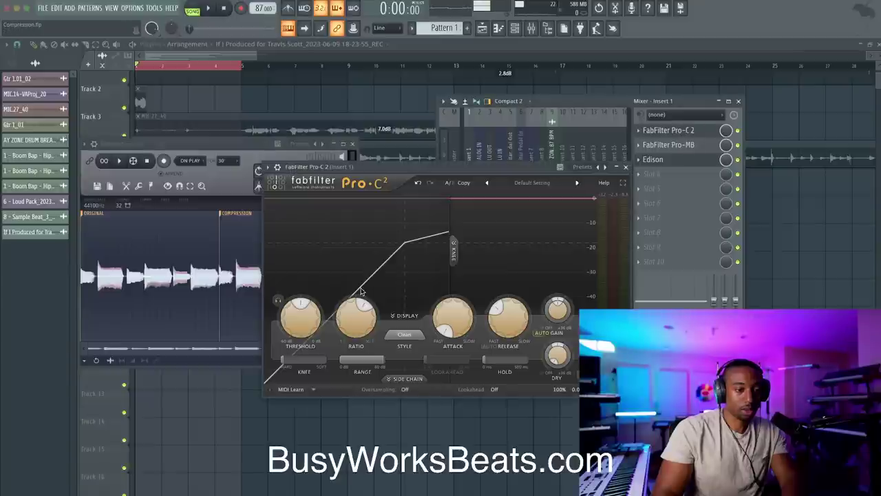
pyautogui.moveTo(300, 323); pyautogui.dragTo(288, 339)
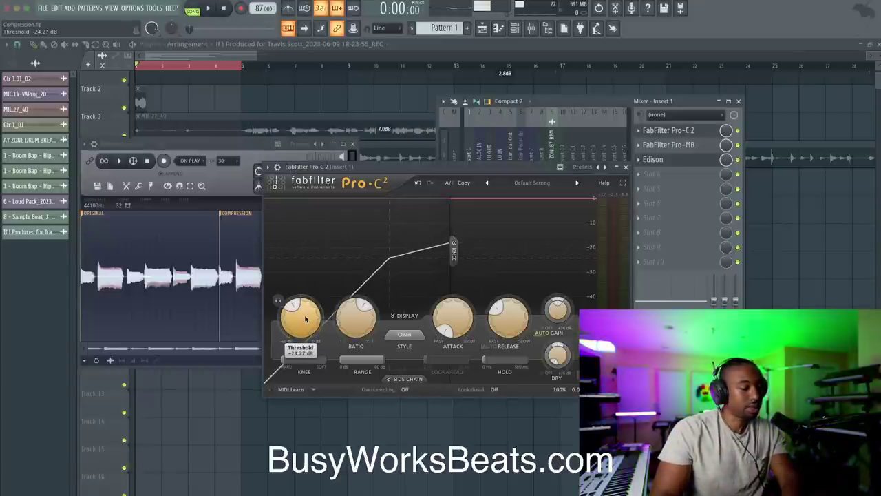
pyautogui.moveTo(305, 321); pyautogui.dragTo(301, 326)
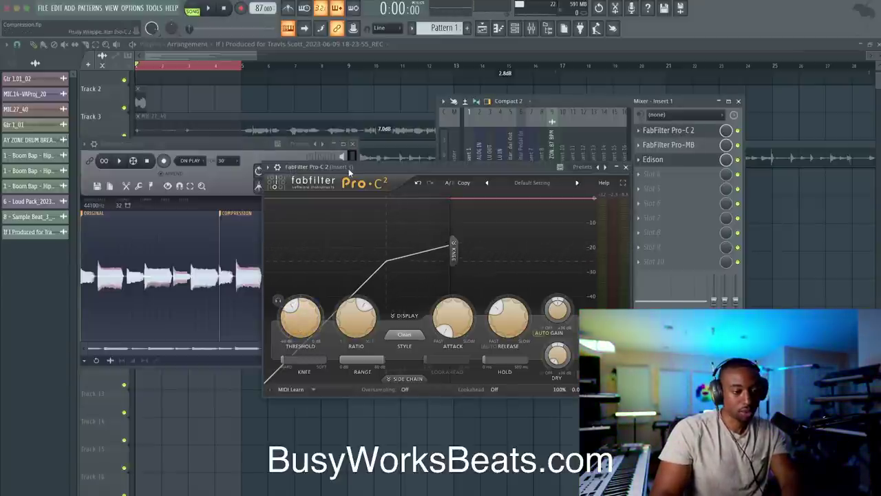
pyautogui.press('space')
pyautogui.moveTo(348, 168); pyautogui.dragTo(399, 168)
pyautogui.moveTo(357, 301); pyautogui.dragTo(349, 324)
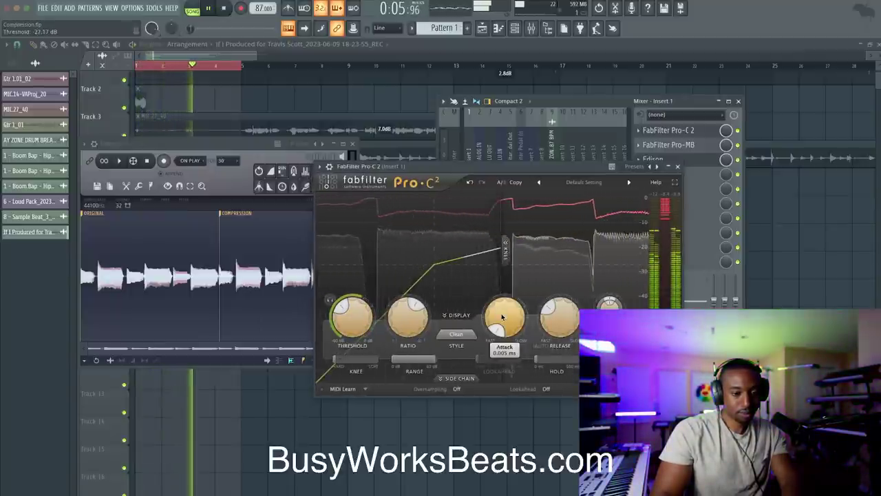
pyautogui.press('space')
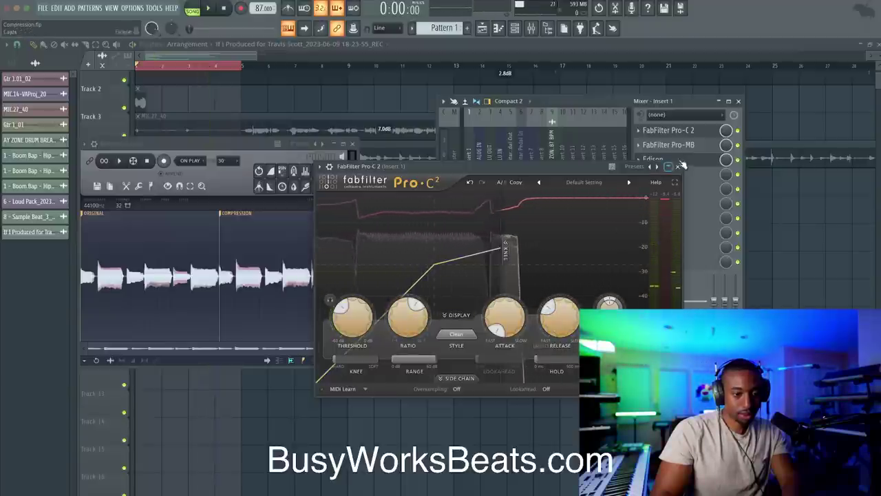
# Step: Audition the start of the loop through Pro-C 2 on Insert 1 and close the plugin
pyautogui.press('space')
pyautogui.press('space')
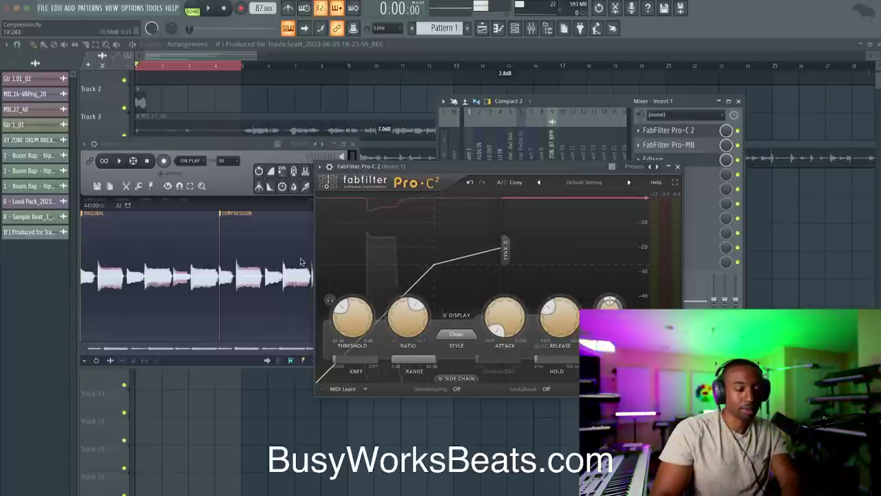
pyautogui.moveTo(360, 328)
pyautogui.press('space')
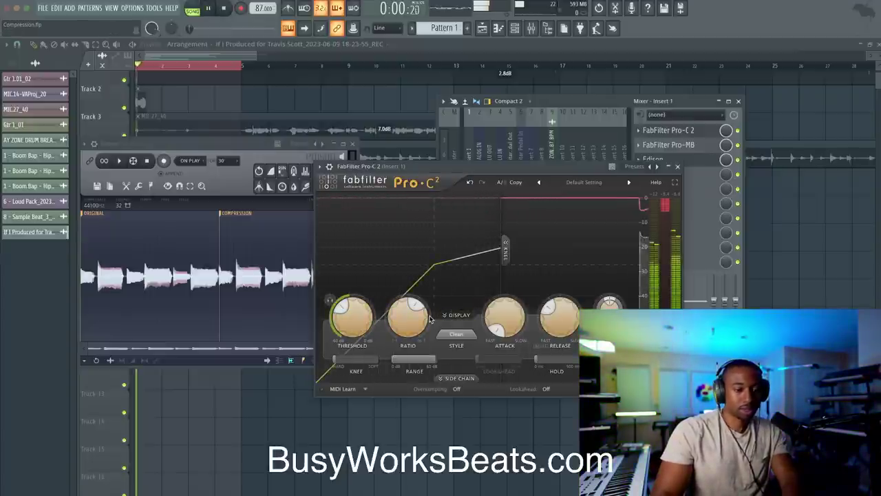
pyautogui.press('space')
pyautogui.click(677, 167)
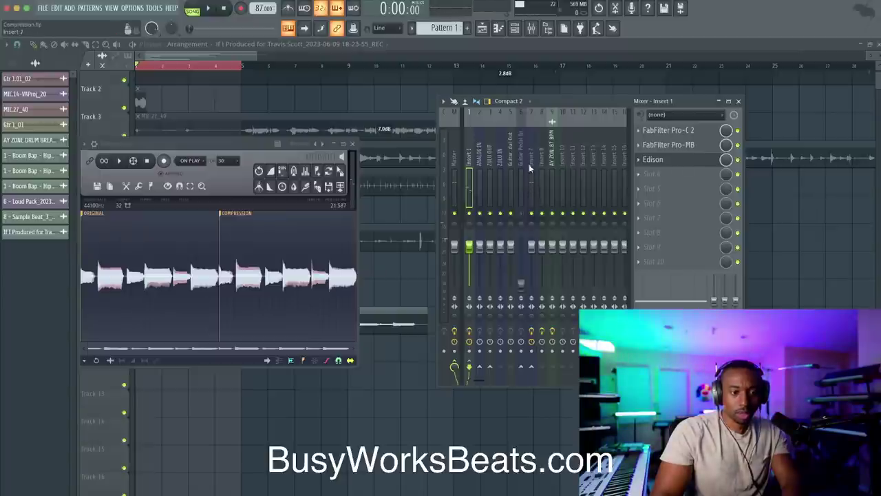
# Step: Append a third loop pass with the heavier compression in Edison and trim the leftover audio at its end
pyautogui.click(164, 160)
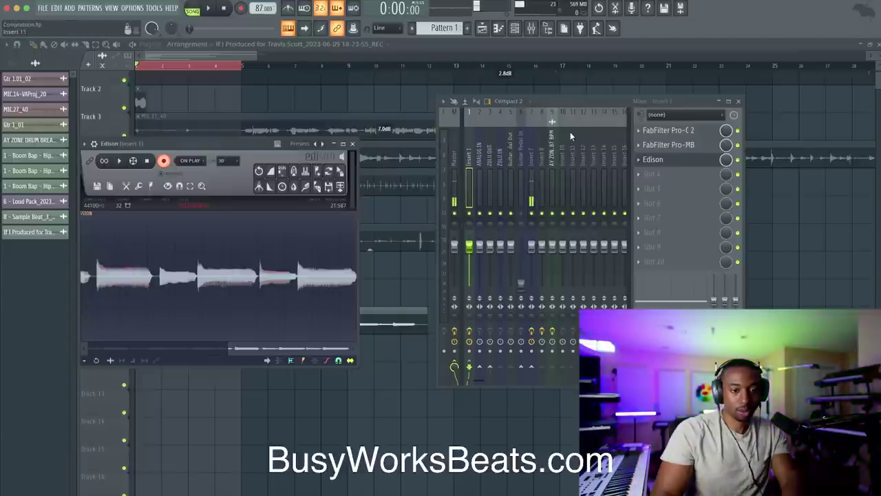
pyautogui.click(208, 8)
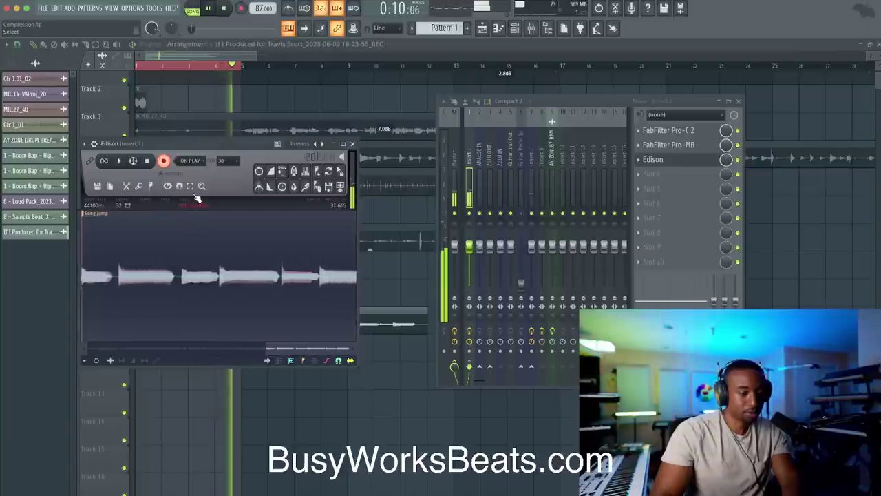
pyautogui.click(147, 161)
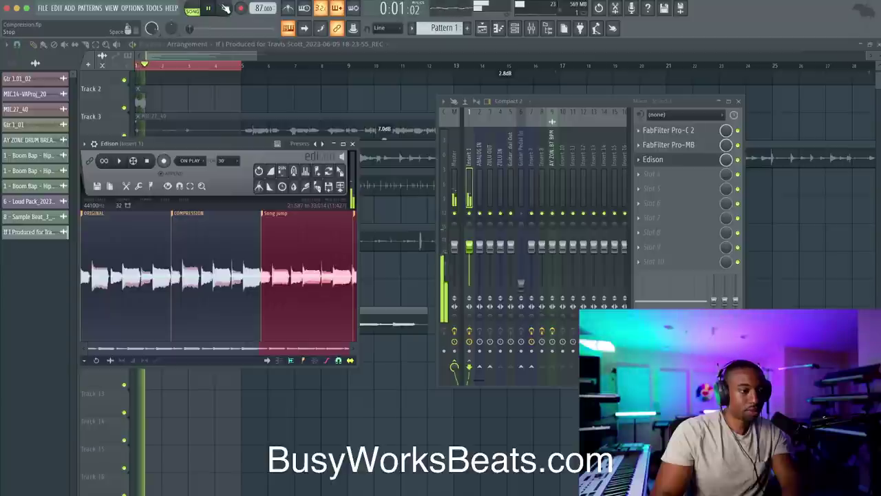
pyautogui.press('space')
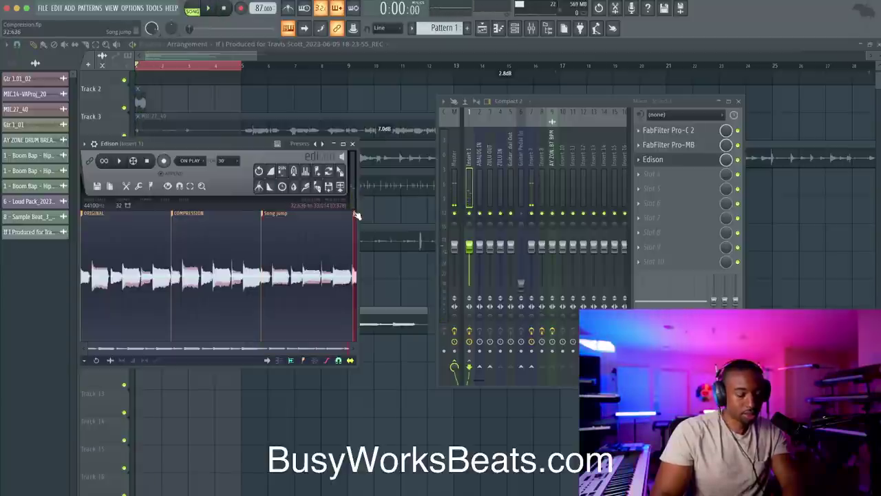
pyautogui.press('Delete')
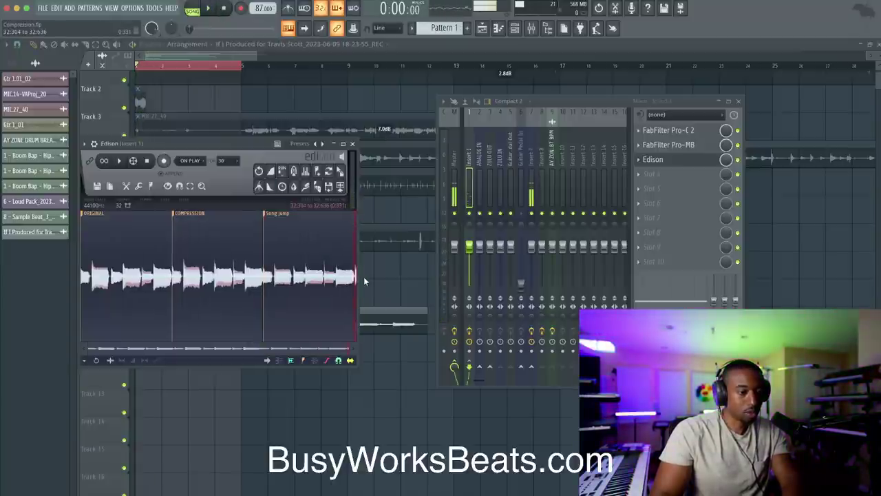
pyautogui.press('Delete')
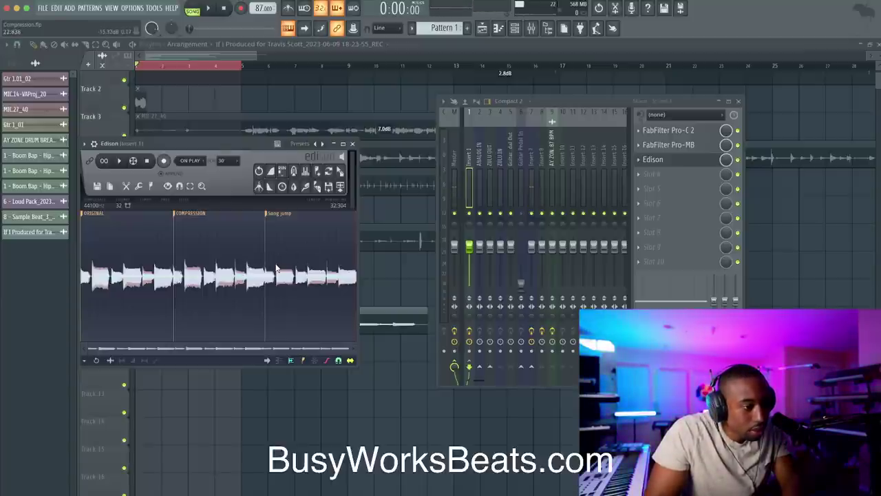
# Step: Amplify the third passage of the Edison recording to about 122% with the Amp tool
pyautogui.click(279, 214)
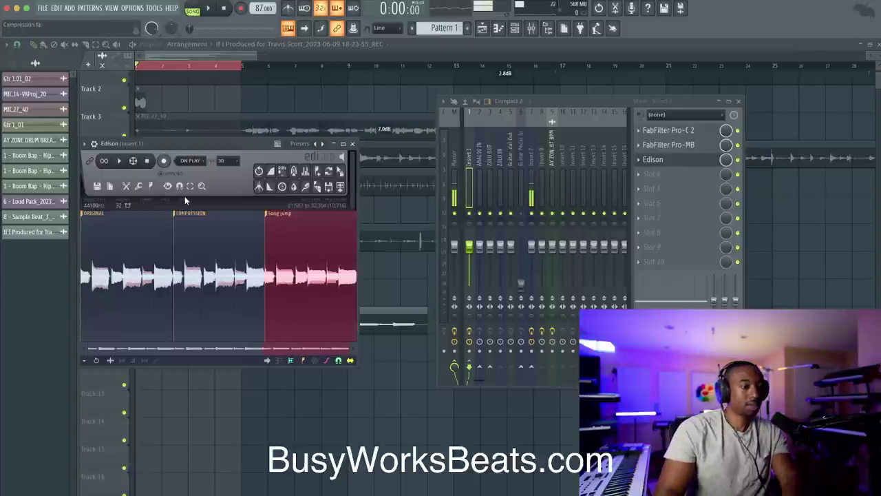
pyautogui.click(139, 187)
pyautogui.click(212, 311)
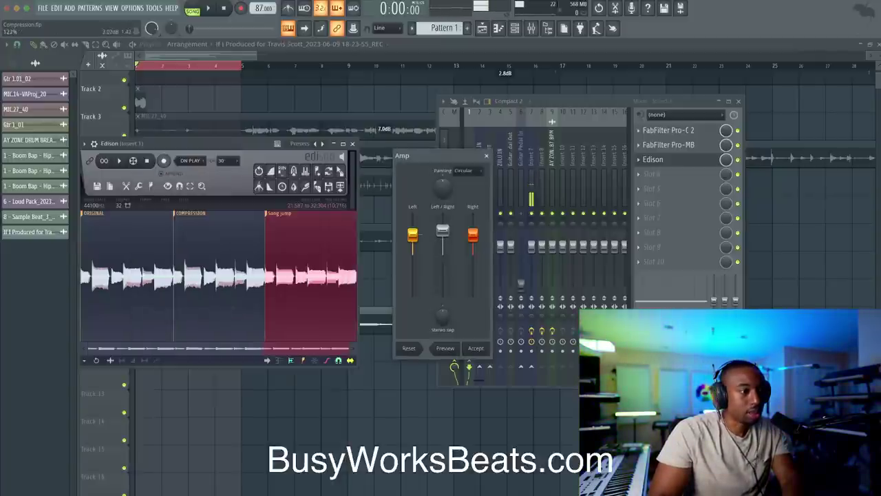
pyautogui.moveTo(442, 231); pyautogui.dragTo(444, 234)
pyautogui.click(477, 348)
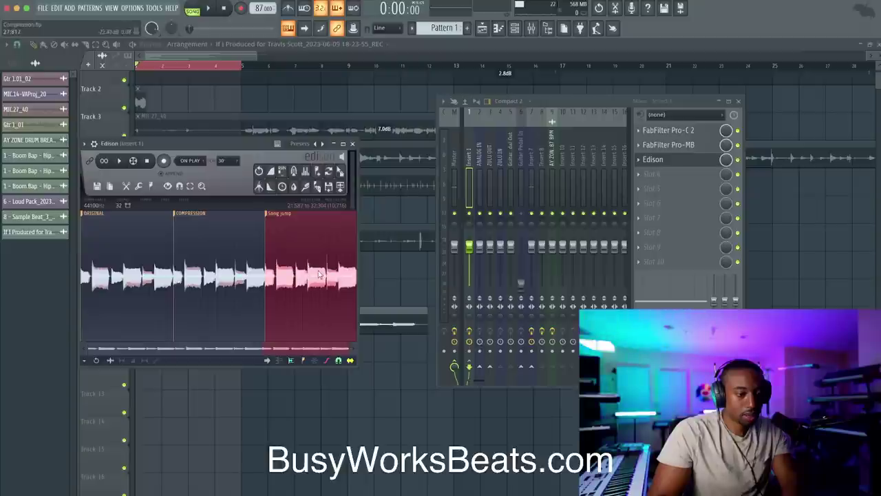
# Step: Rename the third marker HARSH COMPRESSION and play the recording in Edison from the start
pyautogui.rightClick(290, 215)
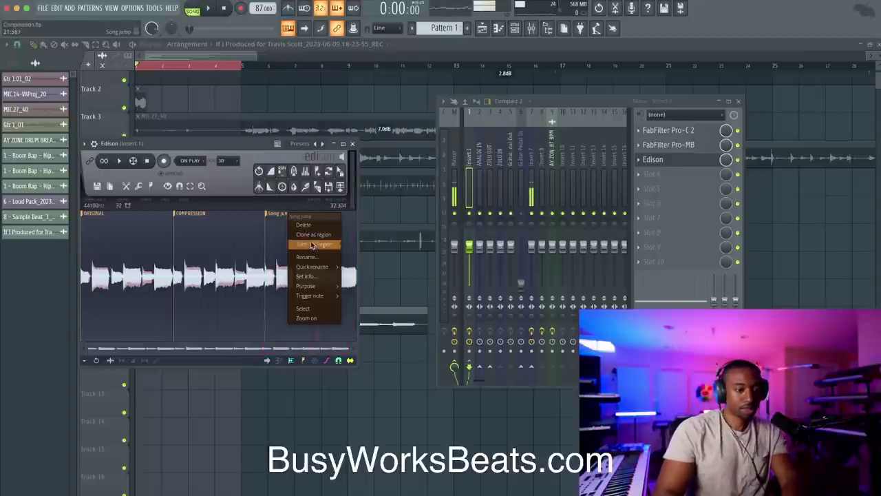
pyautogui.click(313, 243)
pyautogui.write('HARSH COM')
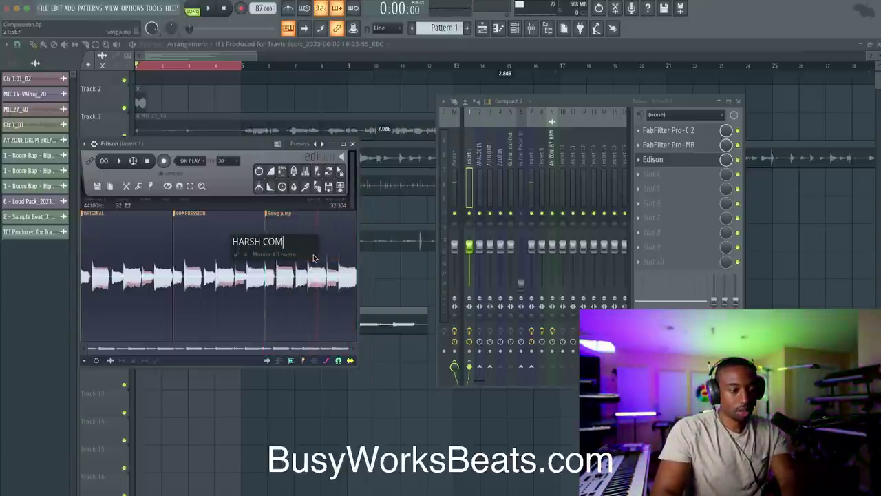
pyautogui.write('PRESSION')
pyautogui.press('Return')
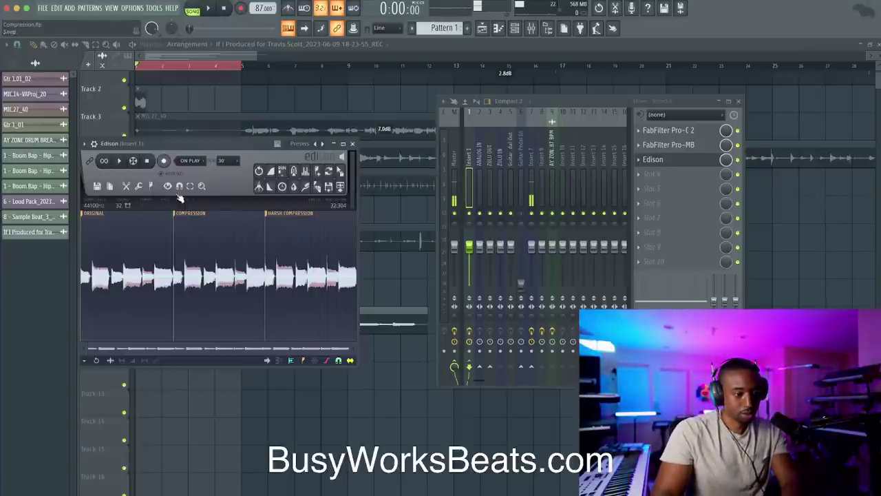
pyautogui.press('space')
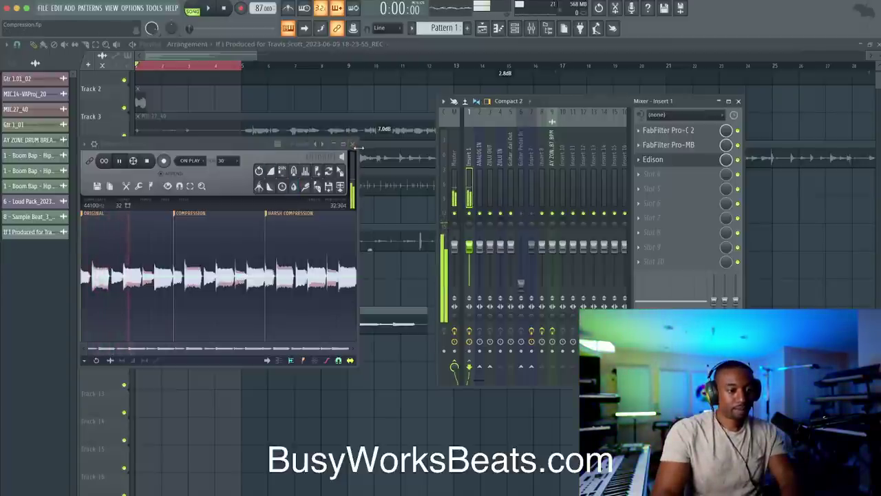
# Step: Enlarge the Edison window to compare the original, compressed and harshly compressed passages by ear, and close it when playback is finished
pyautogui.moveTo(357, 153); pyautogui.dragTo(467, 129)
pyautogui.moveTo(235, 135); pyautogui.dragTo(171, 67)
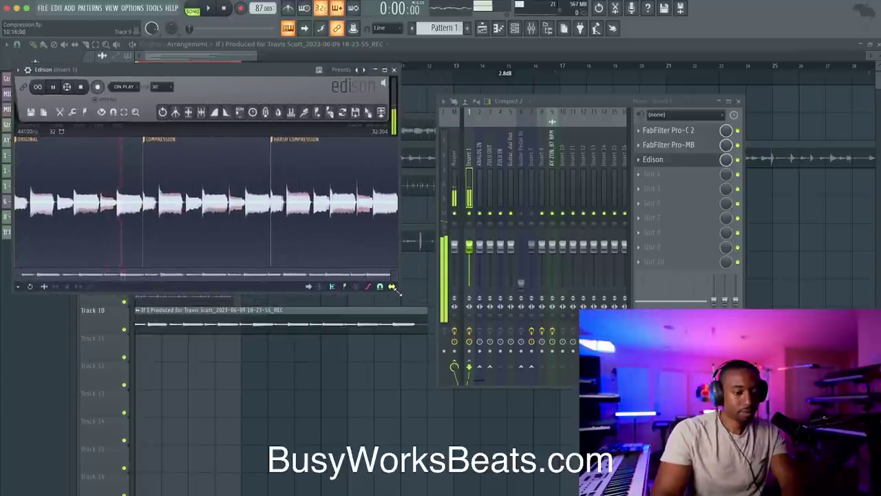
pyautogui.moveTo(407, 289); pyautogui.dragTo(604, 351)
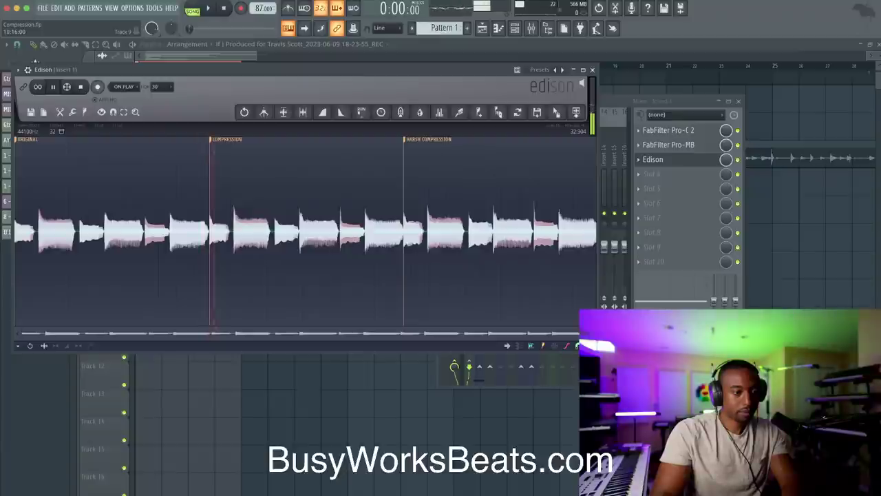
pyautogui.press('space')
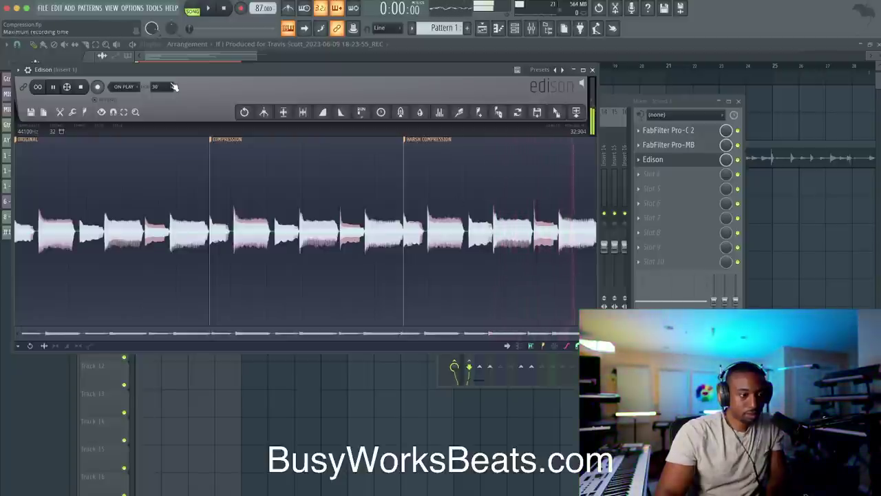
pyautogui.click(591, 70)
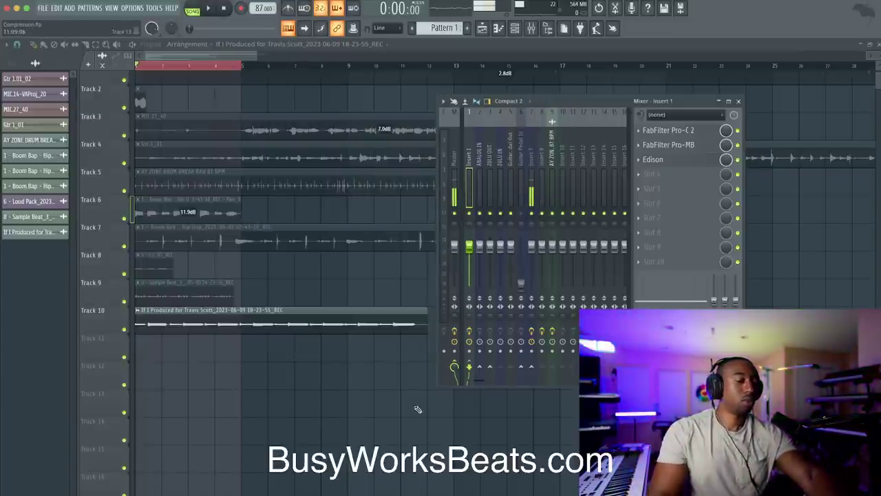
# Step: Close the mixer and mute the recording clip on Track 10 in the playlist
pyautogui.click(248, 151)
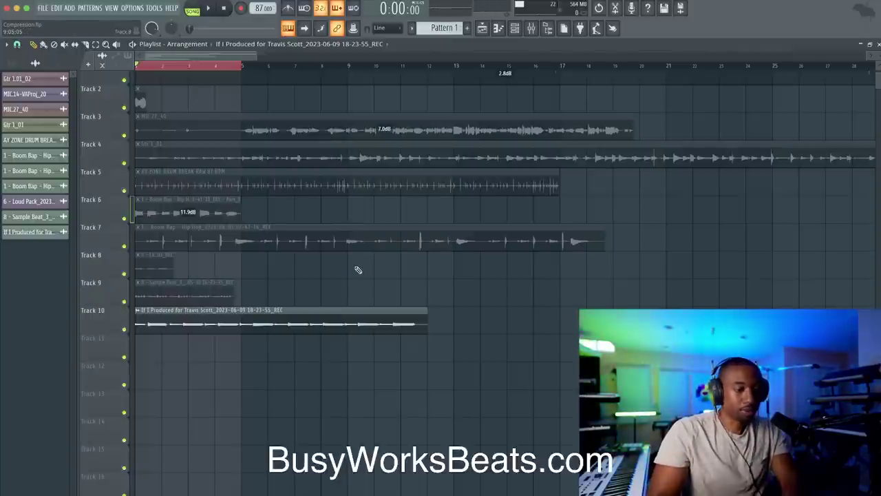
pyautogui.click(290, 322)
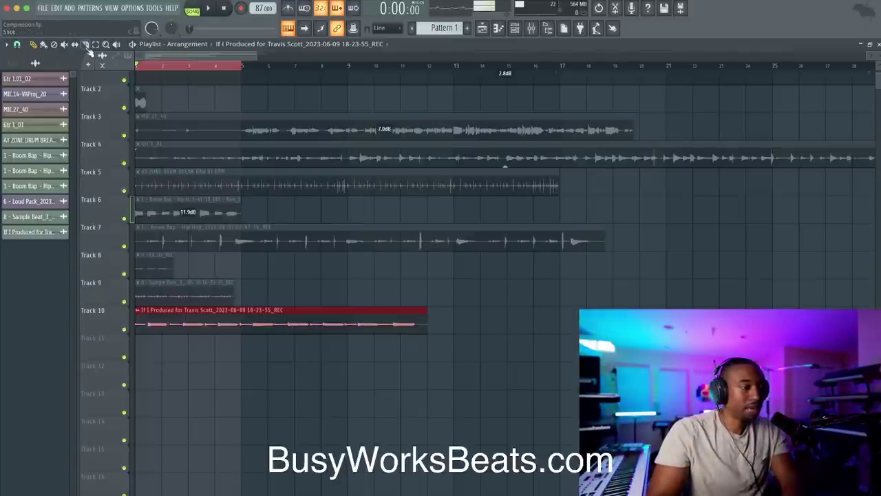
pyautogui.click(241, 309)
pyautogui.scroll(1, 240, 296)
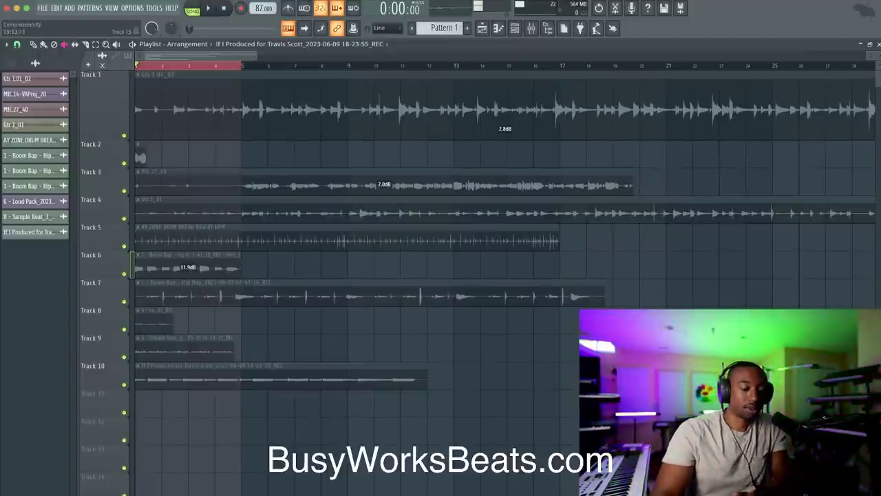
pyautogui.hotkey('alt', 'Tab')
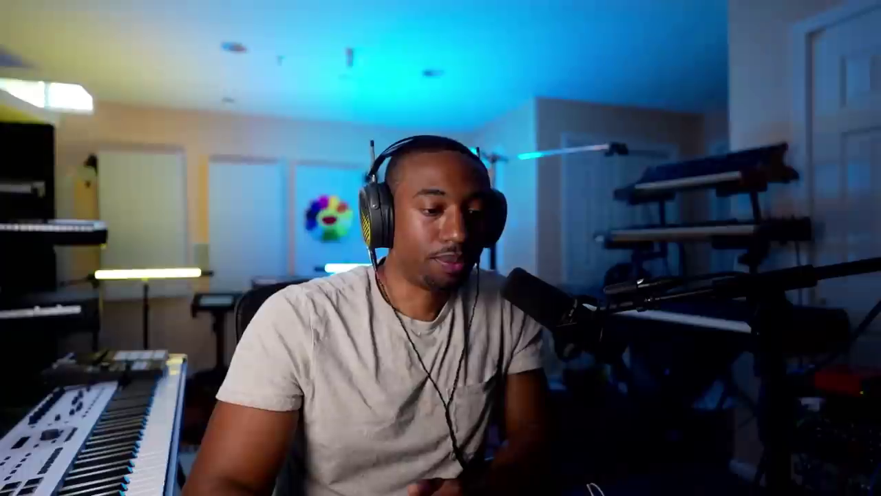